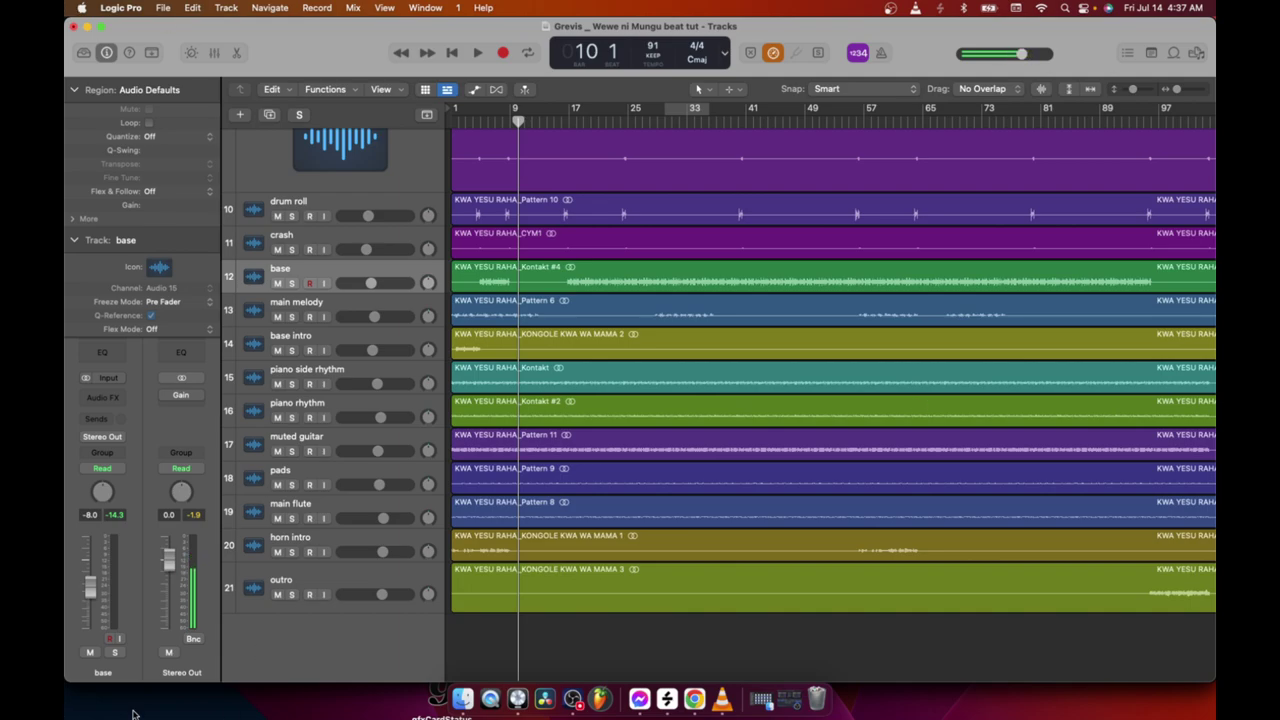
Select the kick track's audio region and show the mixer.
scroll(523, 489, "up", 10)
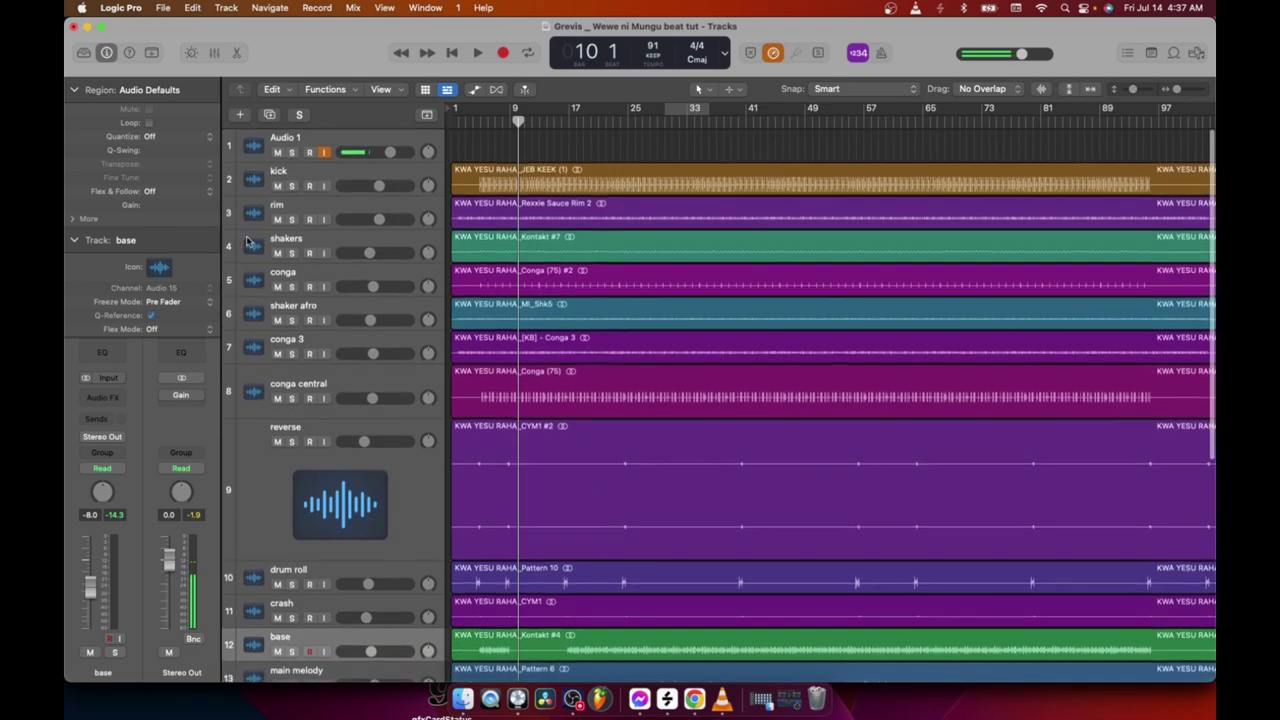
left_click(590, 180)
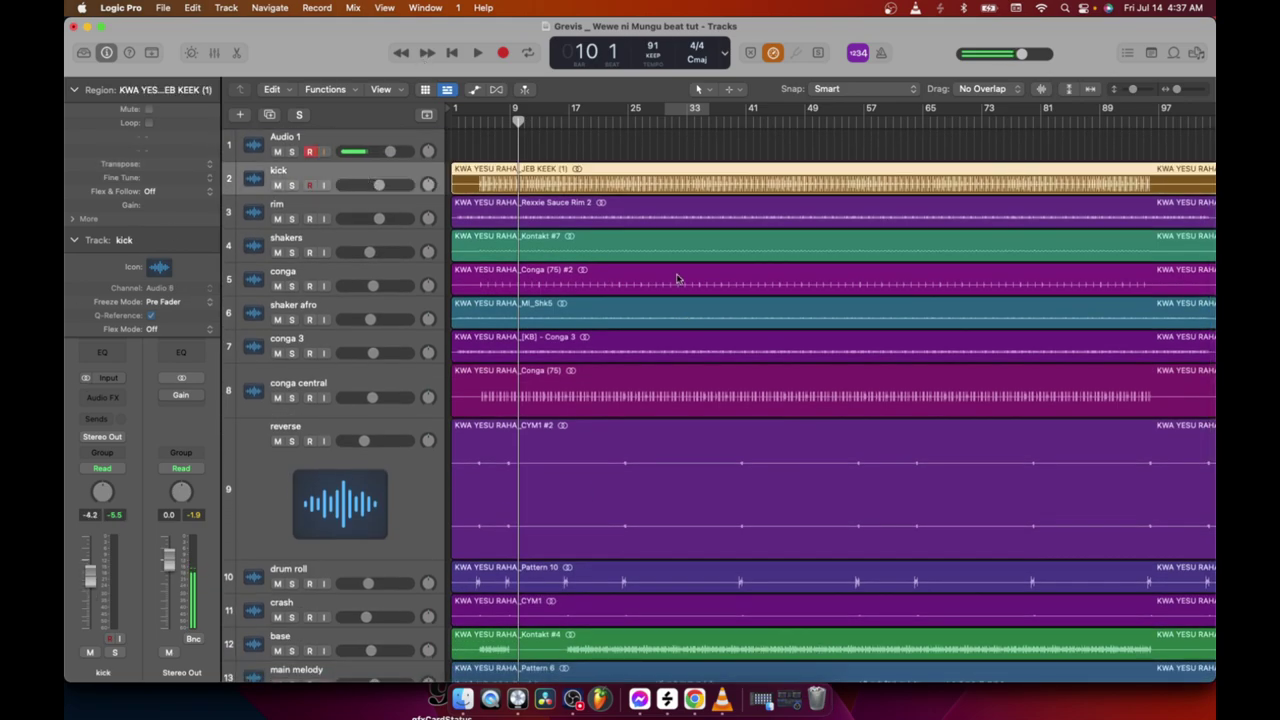
left_click(215, 52)
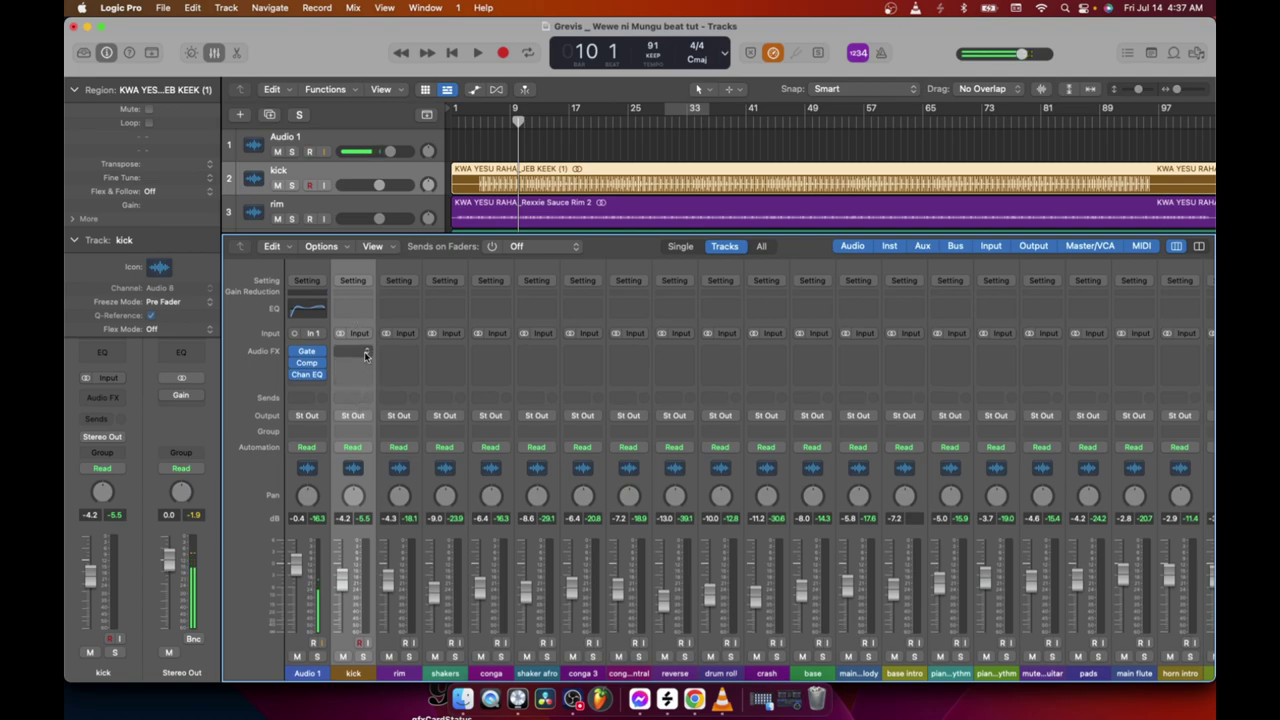
left_click(362, 657)
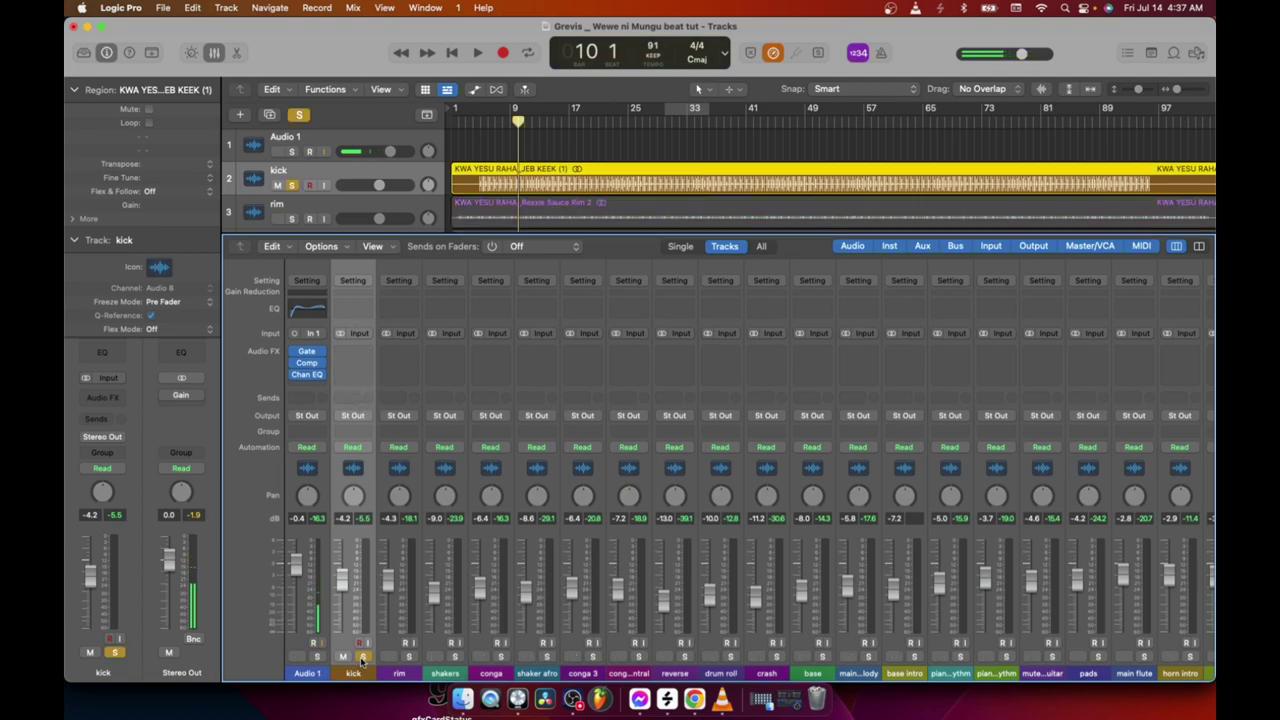
left_click(363, 657)
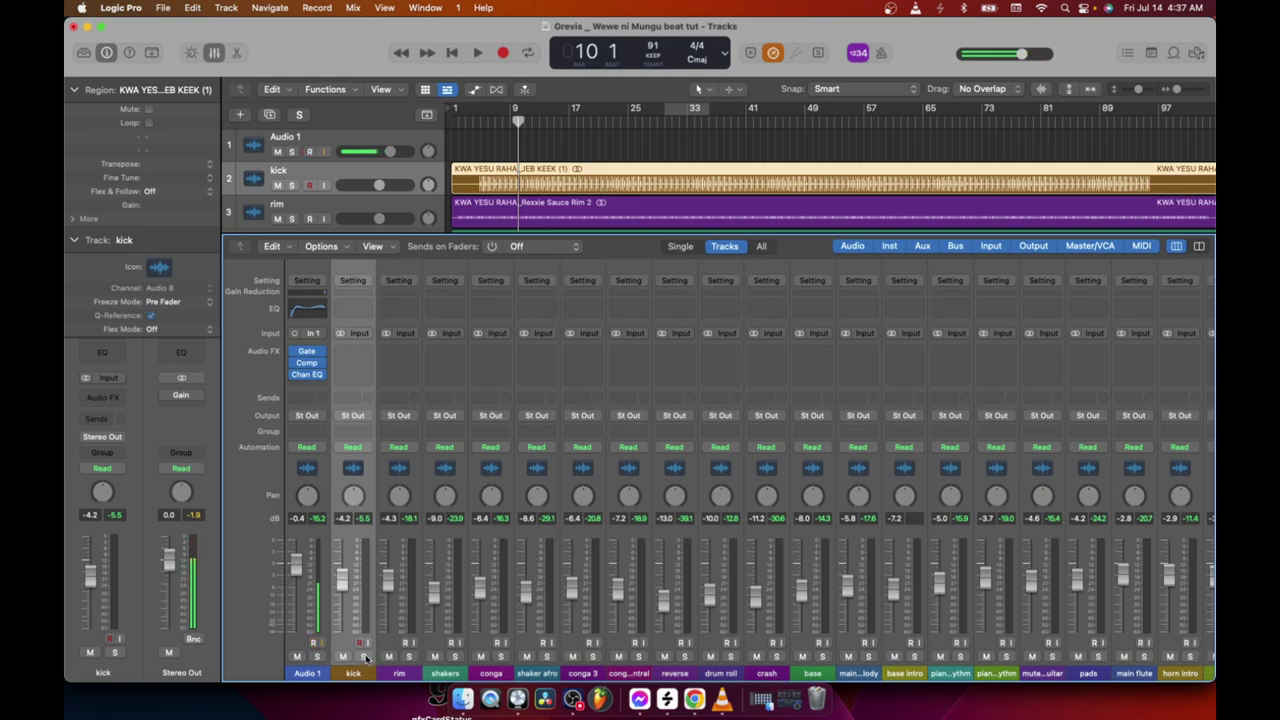
scroll(366, 657, "right", 2)
left_click(349, 656)
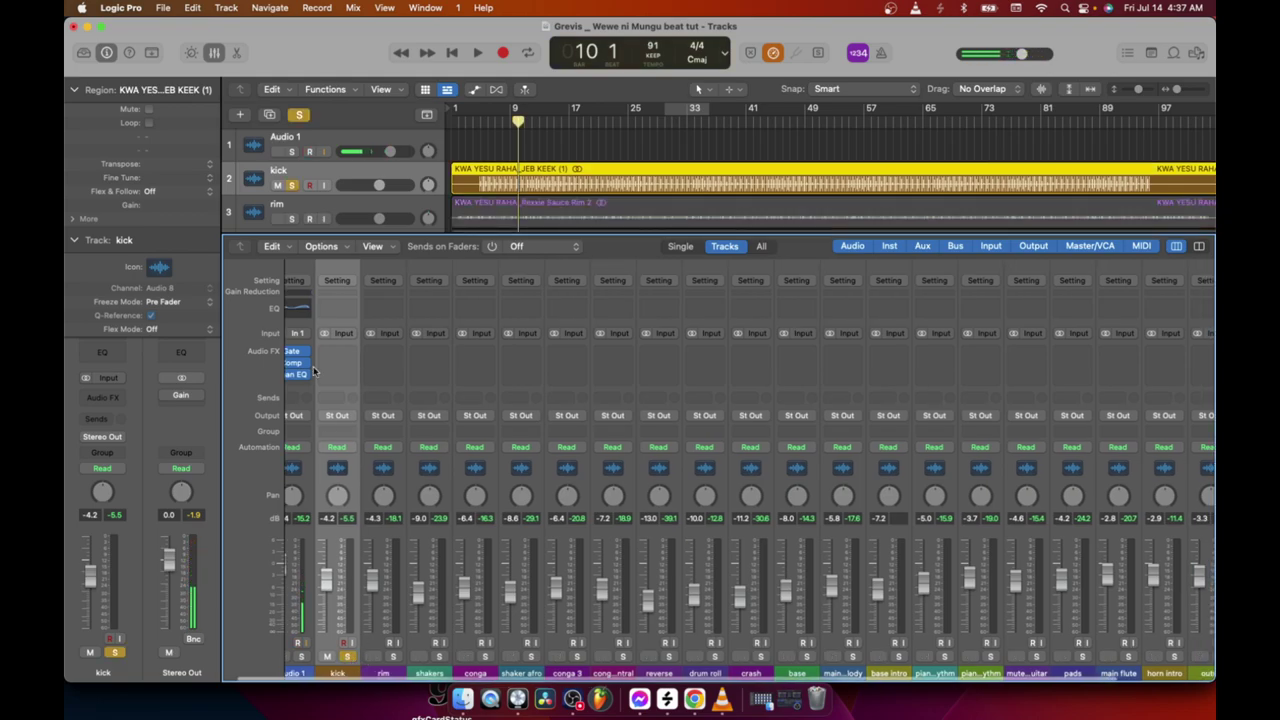
left_click(340, 351)
key("Escape")
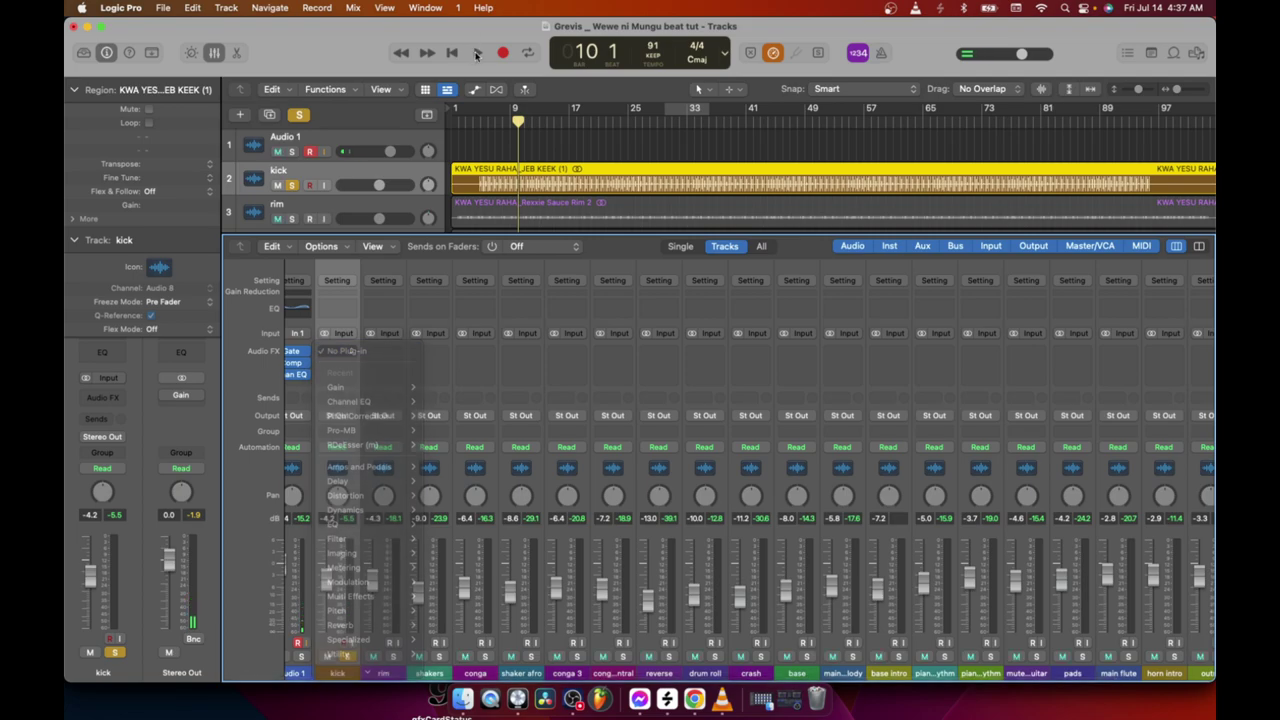
left_click(348, 656)
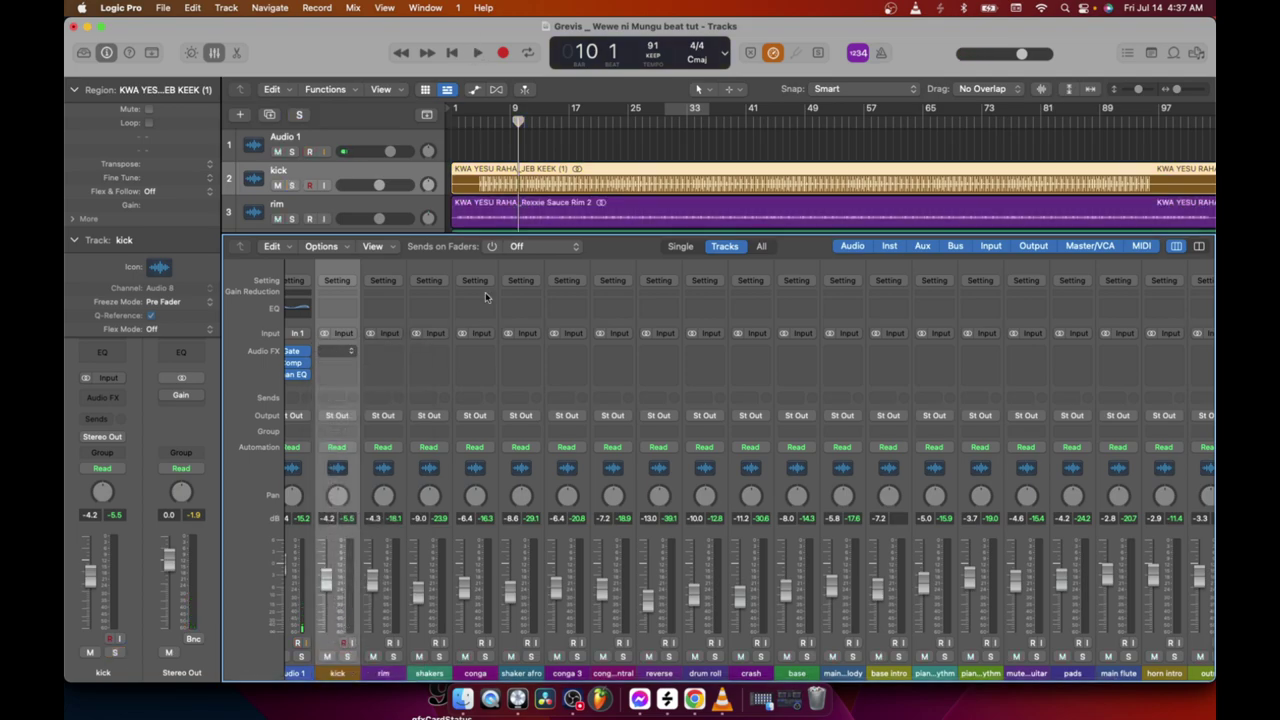
Play the full mix briefly and insert a Channel EQ as the kick channel's first effect.
left_click(476, 52)
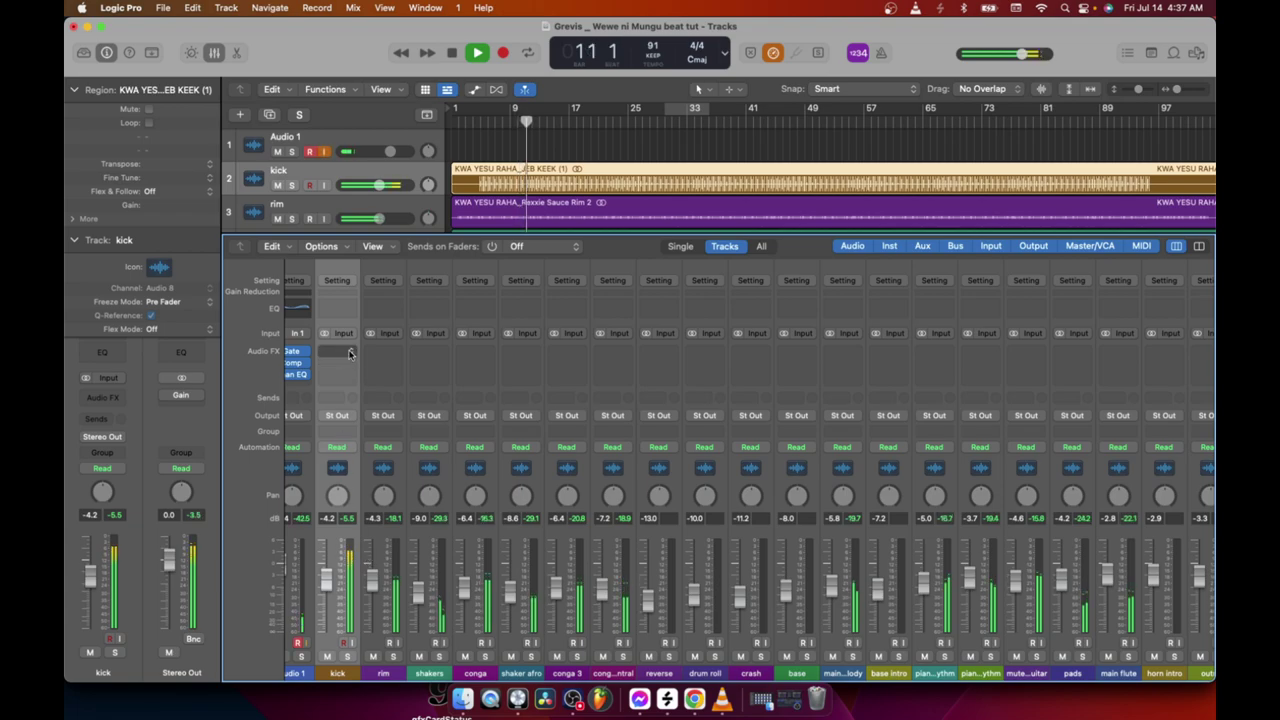
left_click(452, 53)
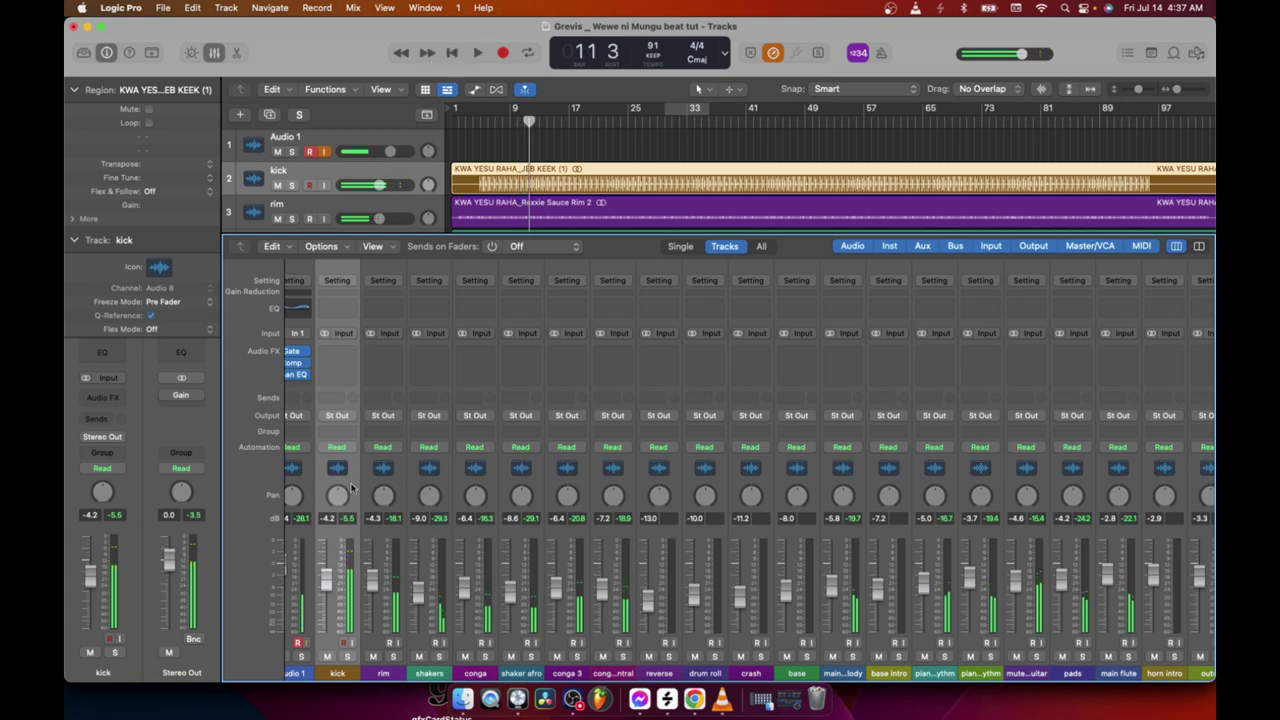
left_click(343, 355)
mouse_move(343, 388)
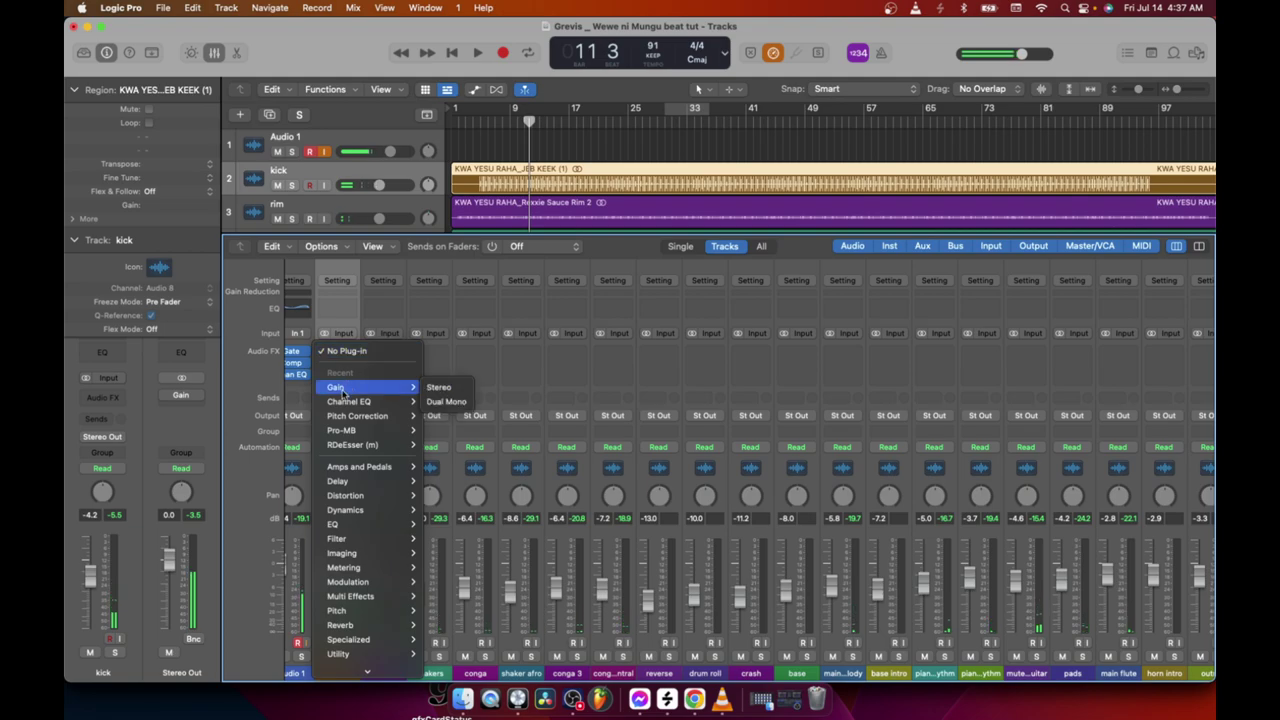
left_click(439, 401)
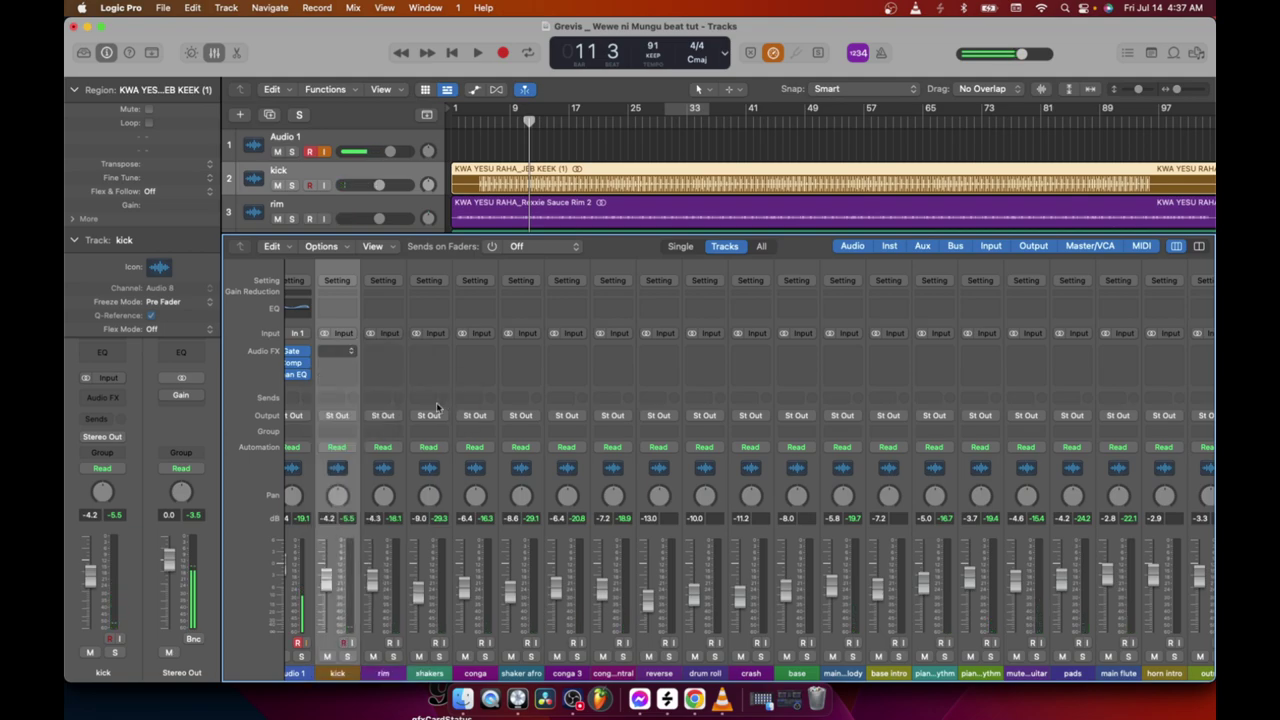
left_click_drag(672, 207, 570, 450)
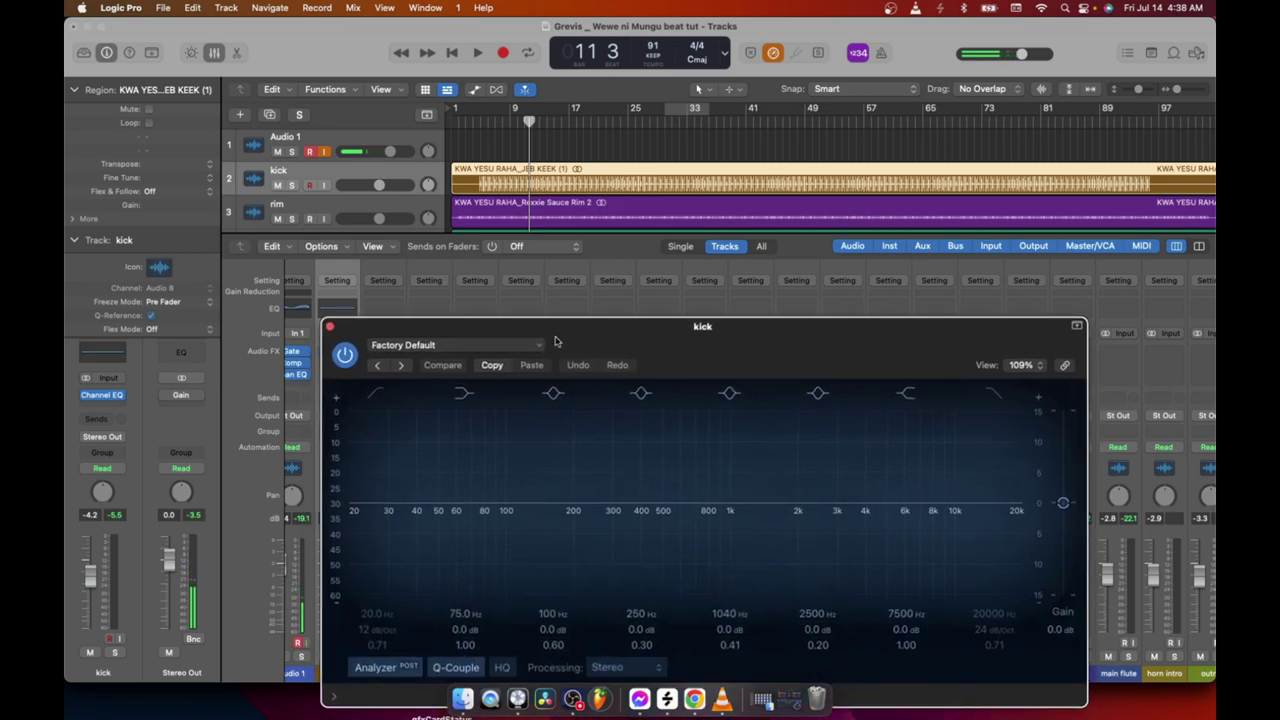
Boost the kick EQ's low shelf by 10.5 dB at 93 Hz and audition the kick in solo.
left_click_drag(480, 507, 497, 460)
left_click_drag(489, 329, 682, 283)
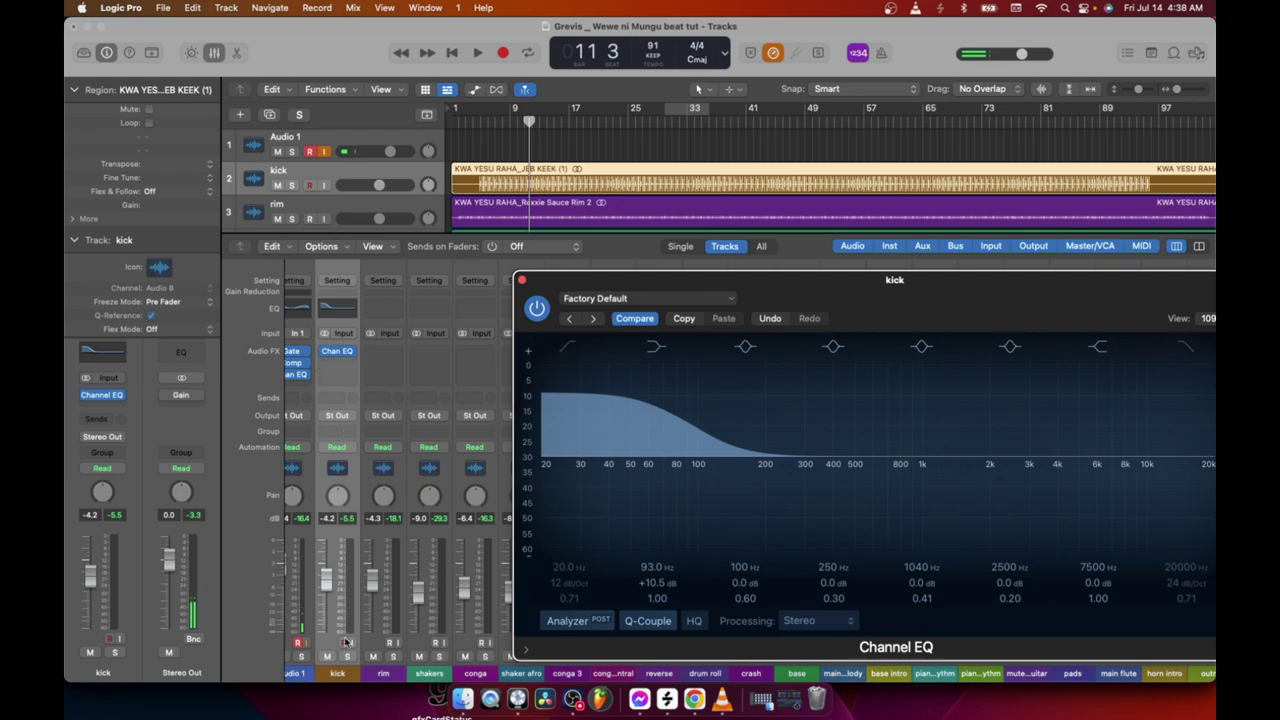
left_click(346, 657)
left_click(479, 54)
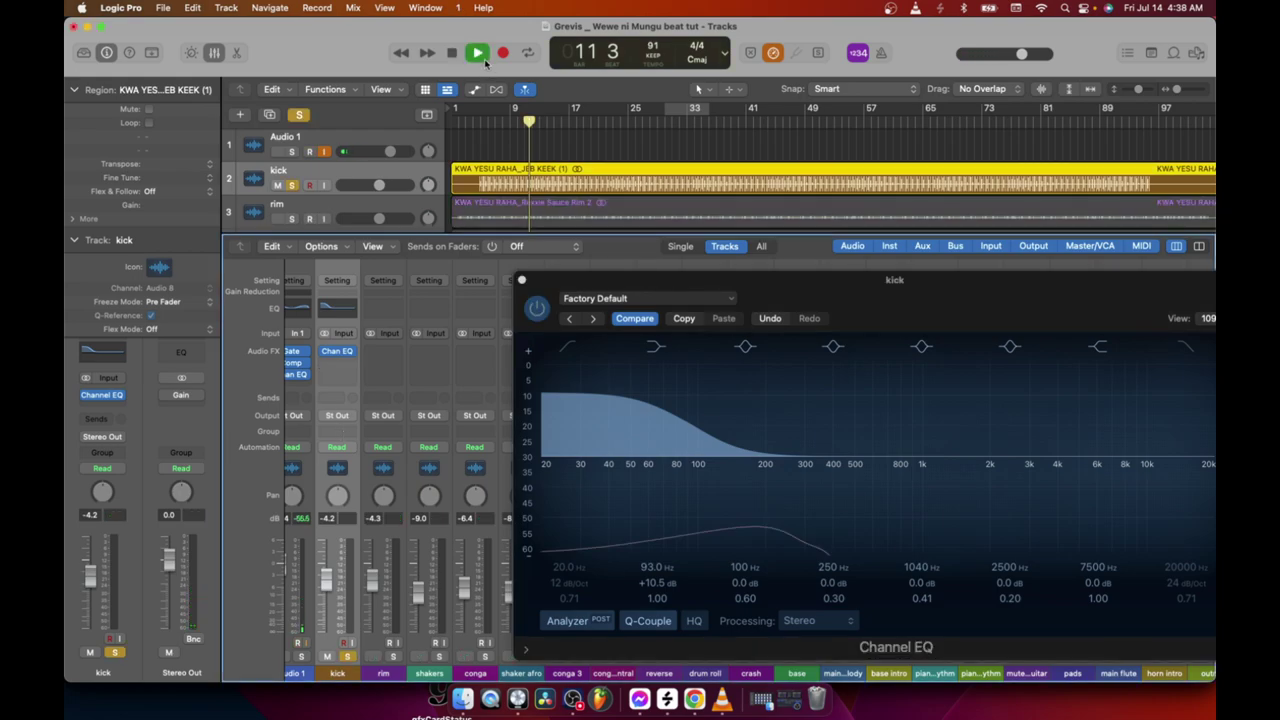
left_click_drag(706, 290, 437, 177)
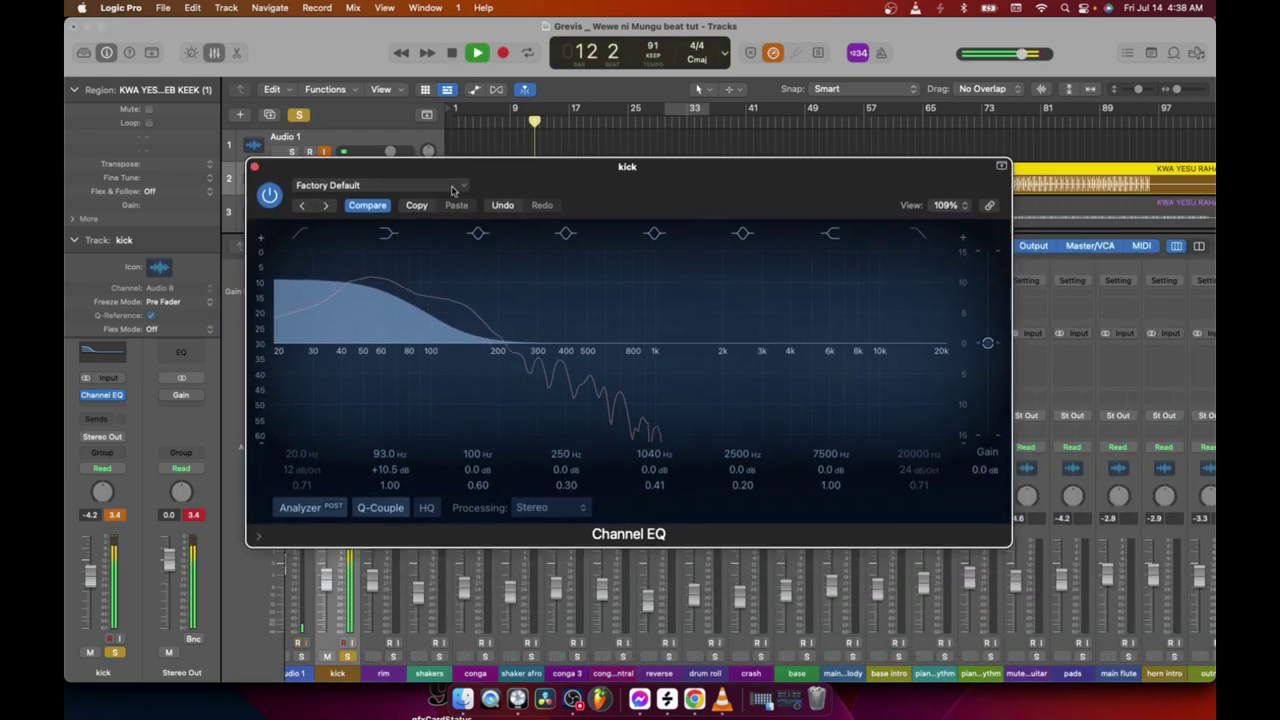
key("space")
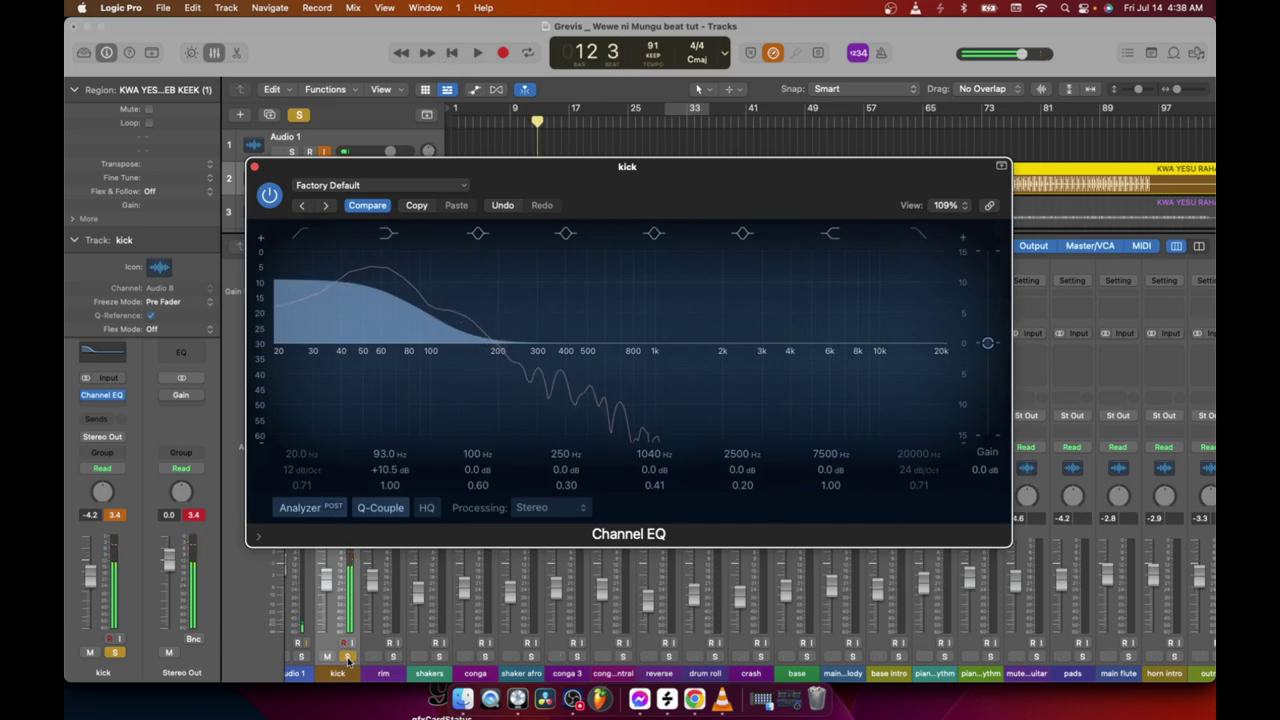
left_click(347, 657)
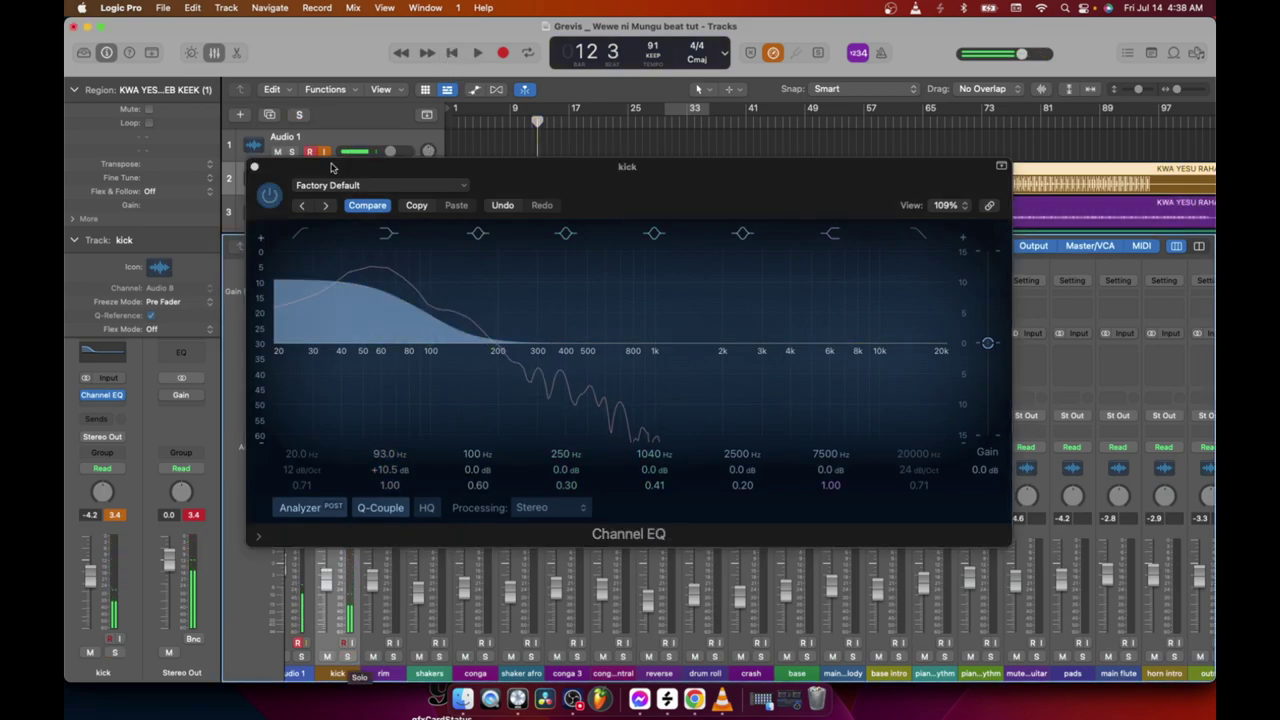
left_click_drag(463, 167, 546, 202)
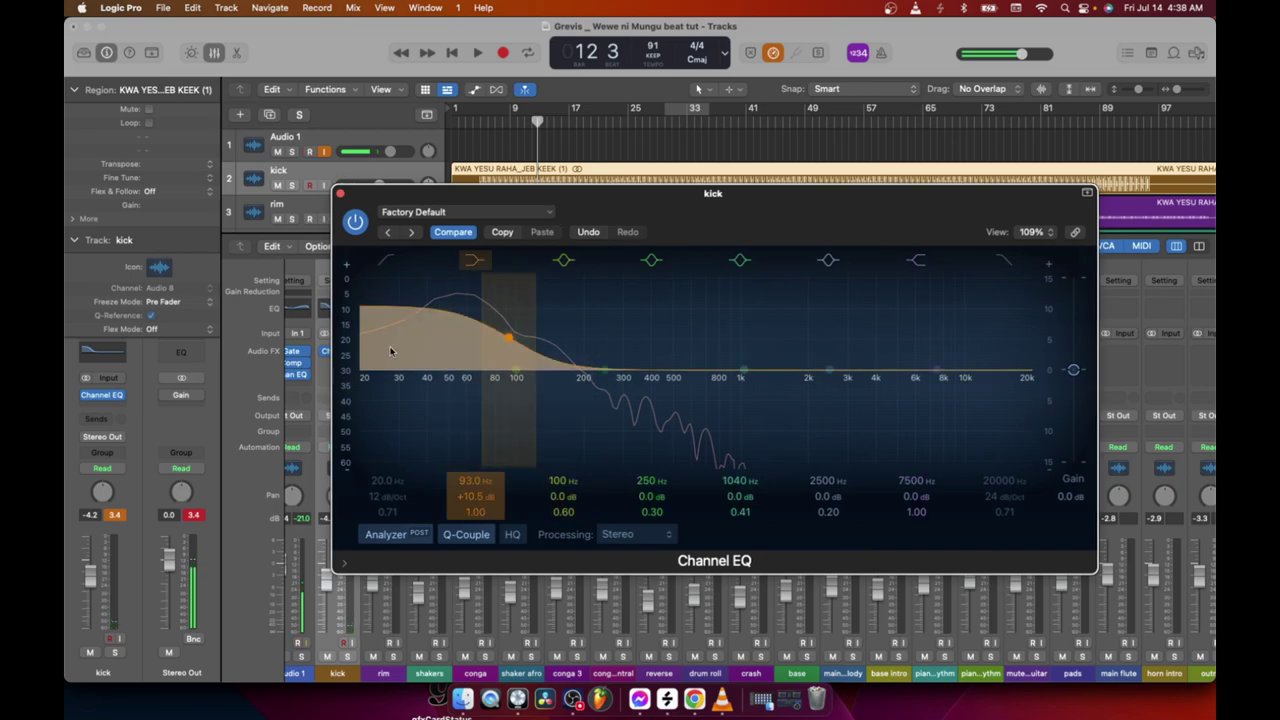
Enable the kick EQ's low cut filter at 34.2 Hz with an 18 dB/Oct slope.
left_click(386, 264)
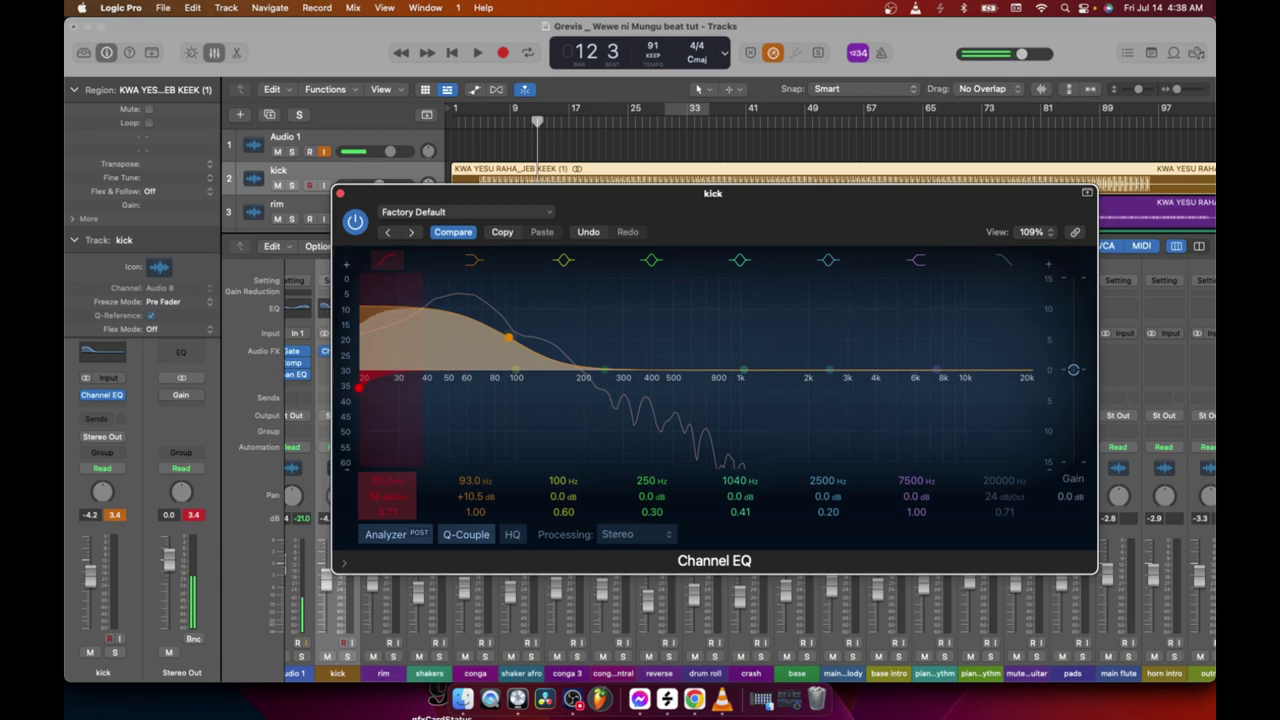
left_click_drag(386, 490, 386, 466)
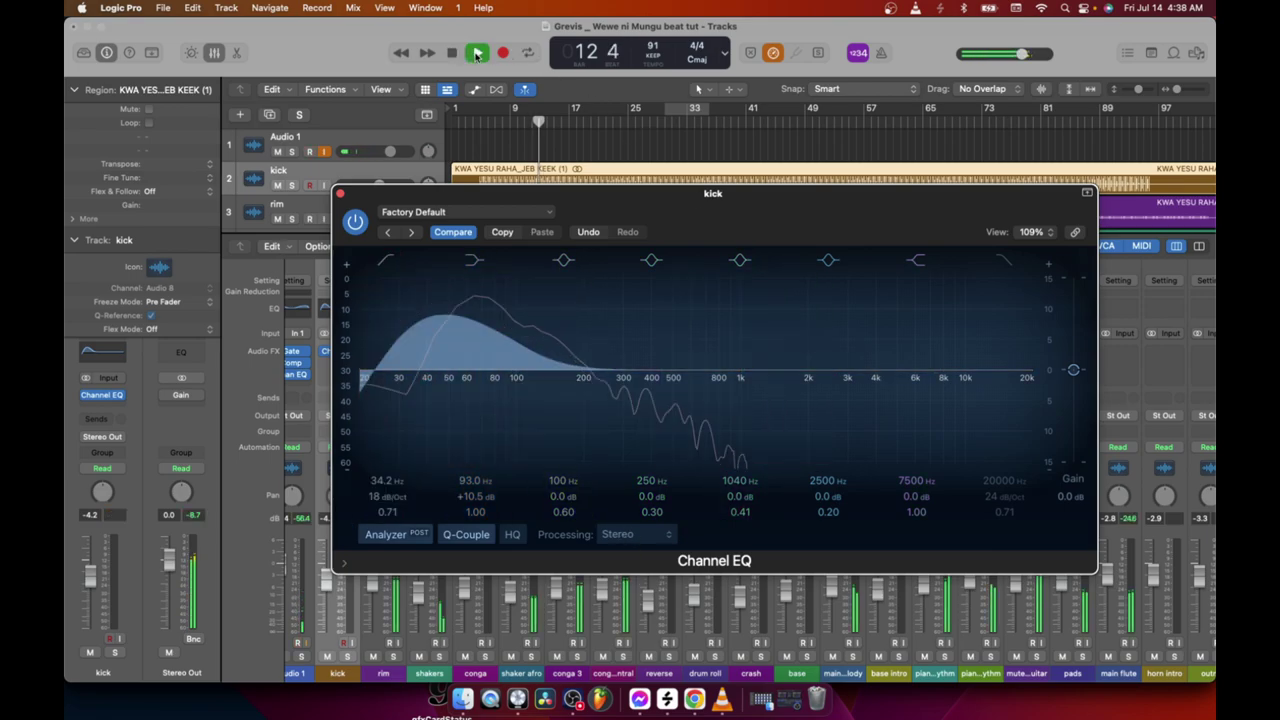
Solo the kick and Audio 1 tracks during playback and bypass the kick's Channel EQ to hear the unprocessed sound.
left_click_drag(430, 193, 709, 235)
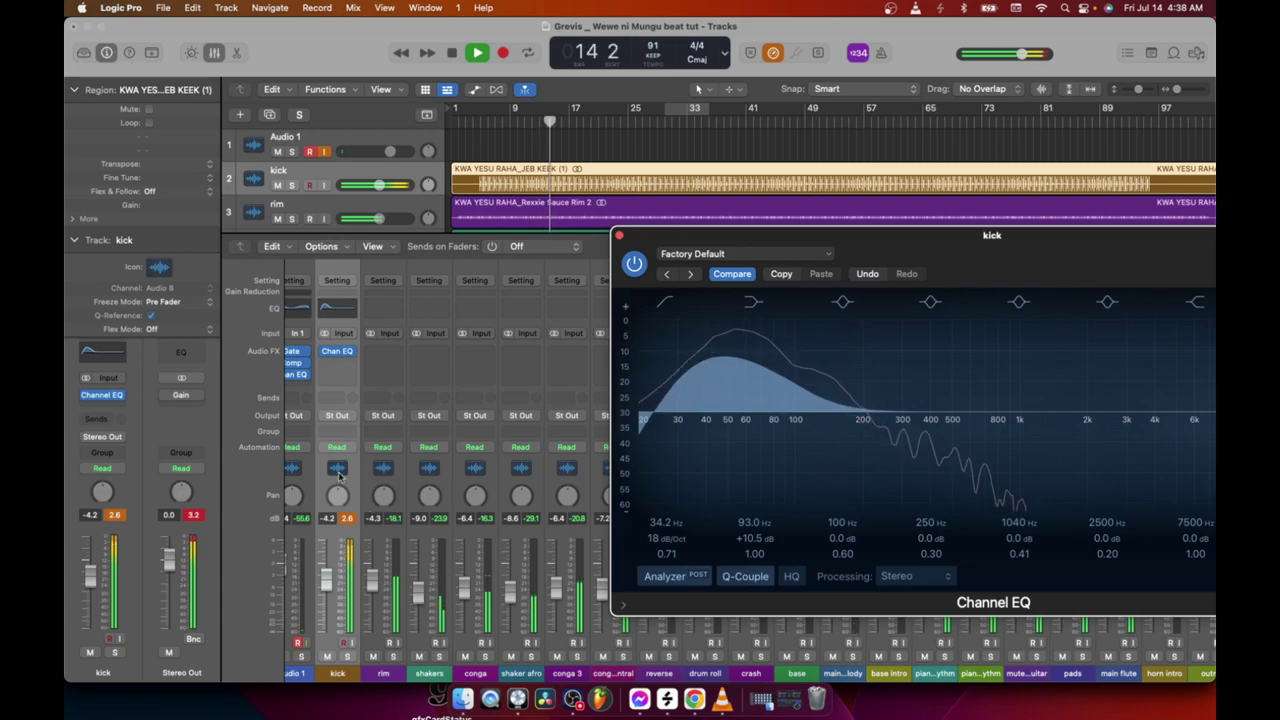
left_click(347, 657)
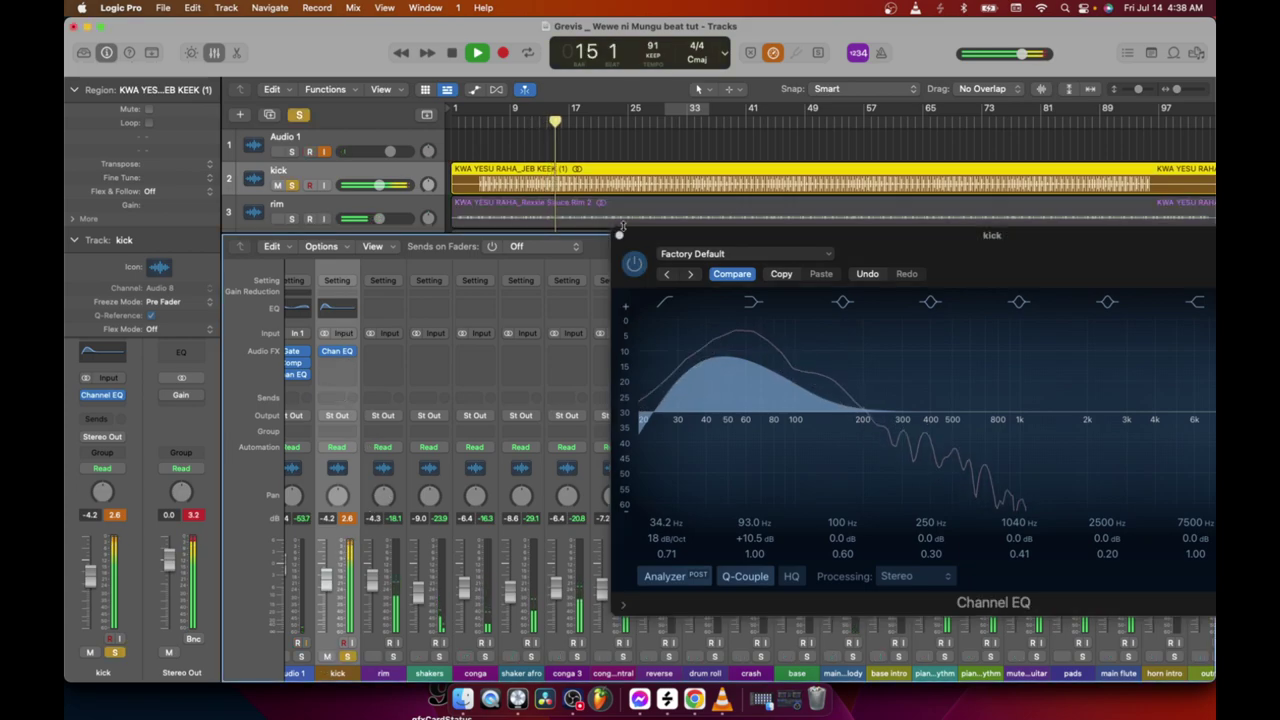
left_click_drag(648, 236, 593, 223)
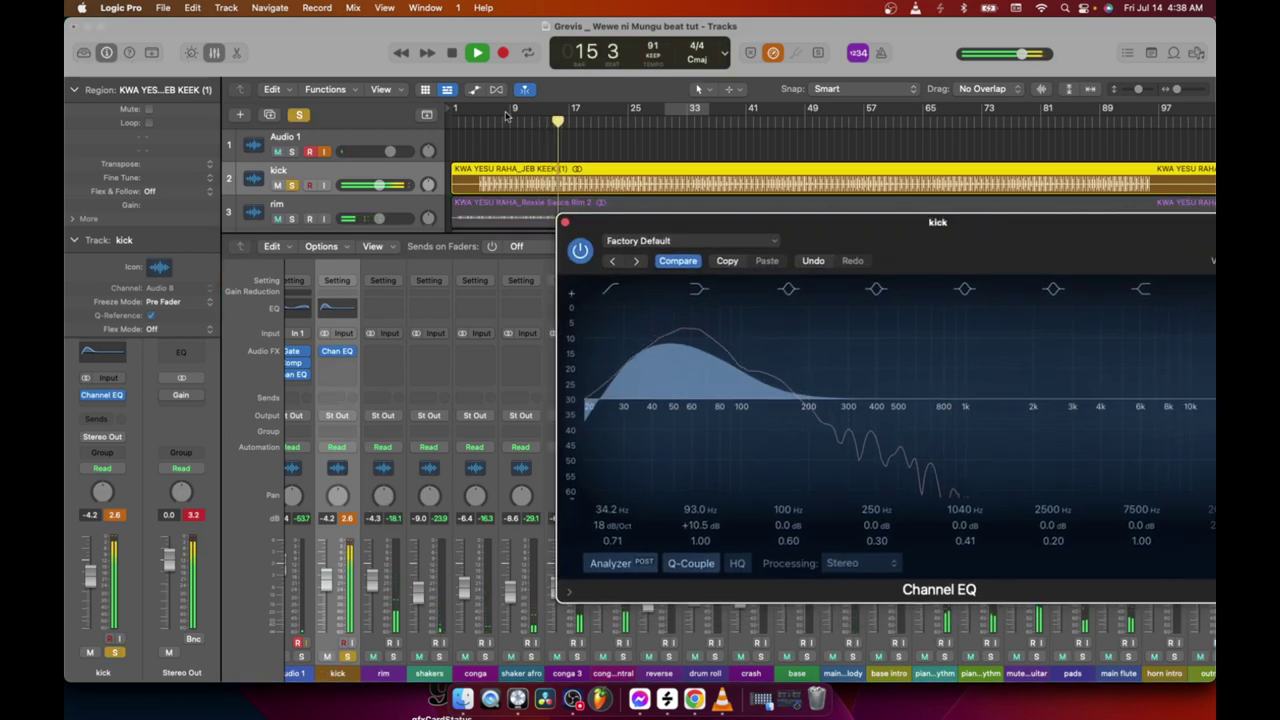
left_click(581, 250)
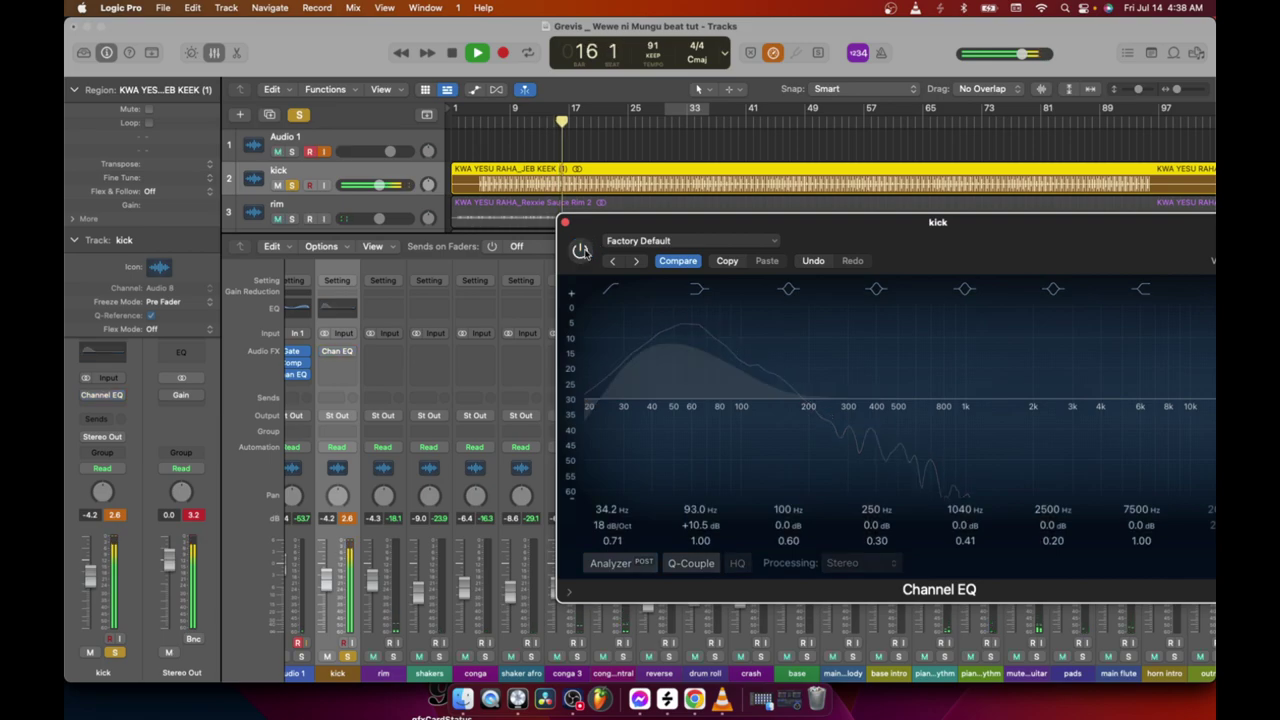
left_click(346, 136)
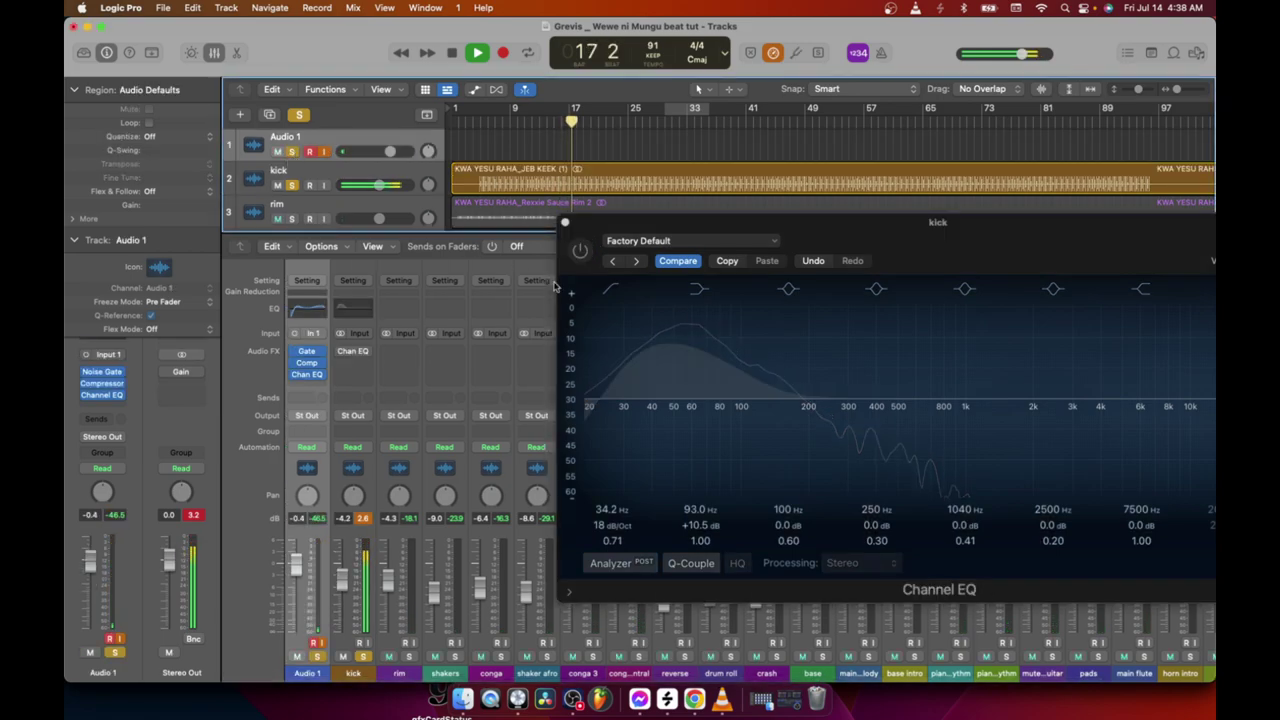
key("space")
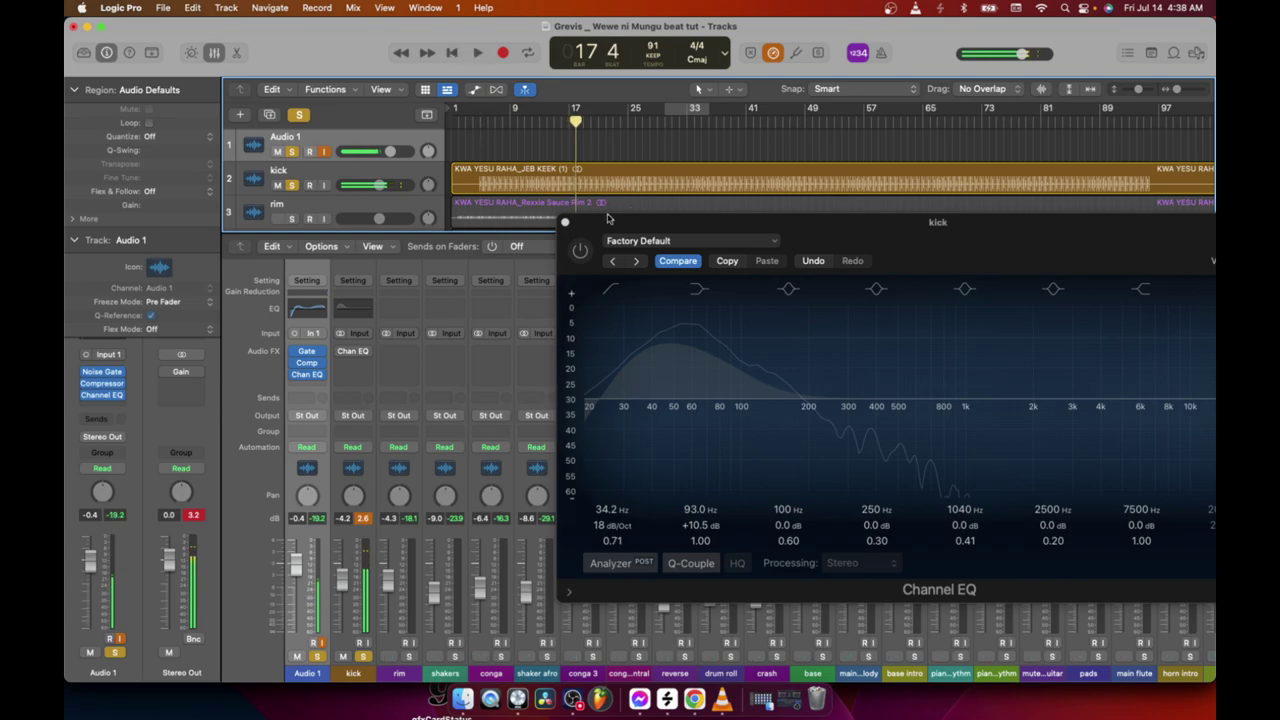
Turn the kick's Channel EQ back on and compare the processed and bypassed kick during playback.
left_click_drag(686, 224, 544, 211)
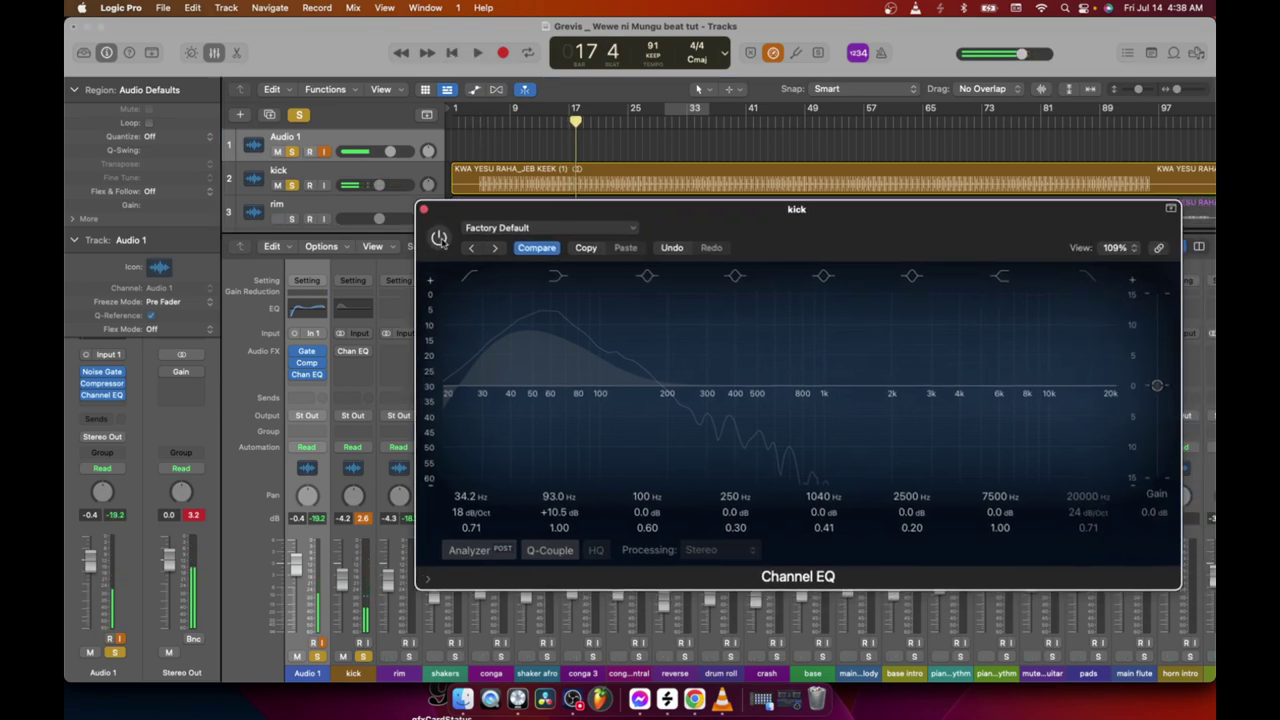
left_click(440, 240)
key("space")
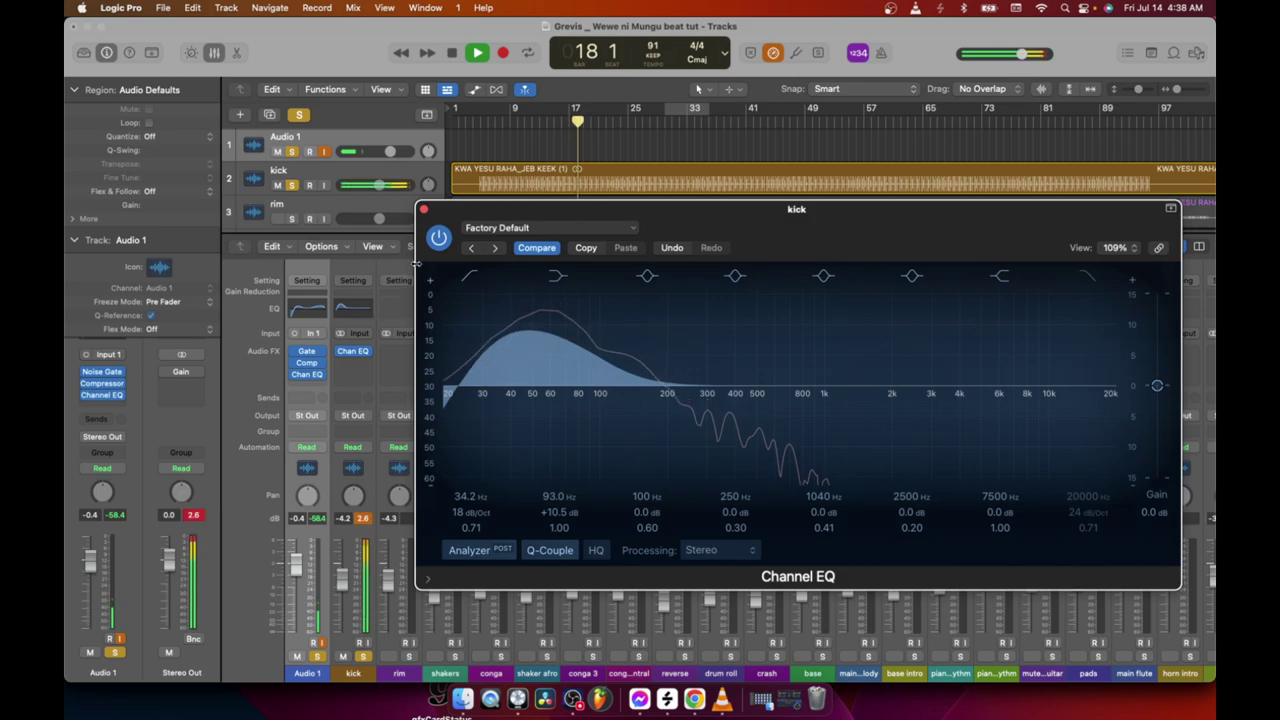
left_click(439, 238)
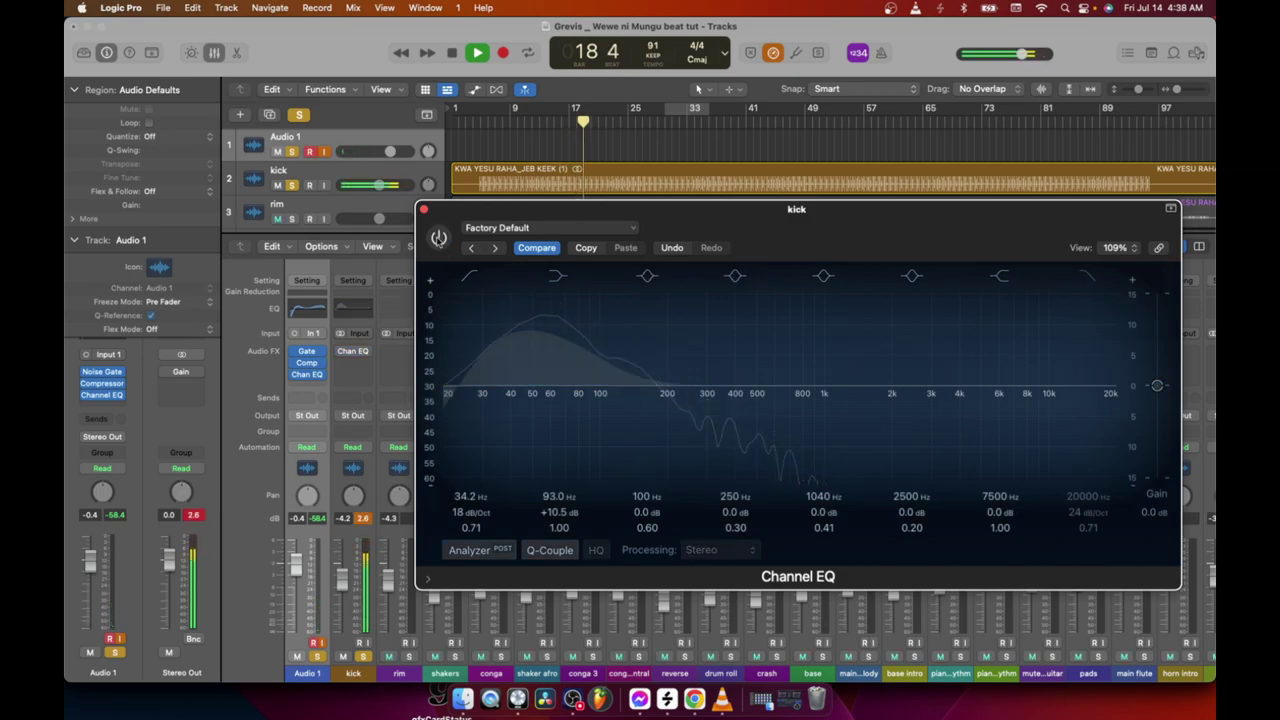
left_click(439, 238)
left_click(455, 54)
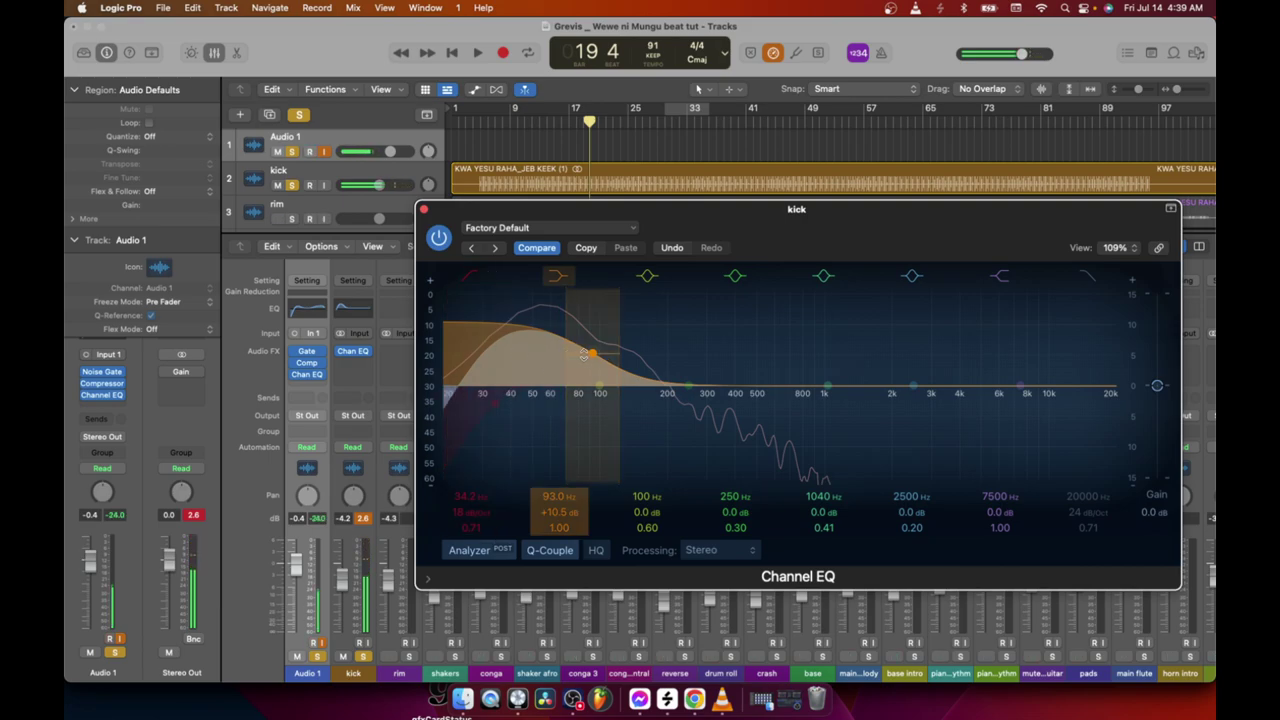
Set the kick EQ's low shelf to +4.0 dB at 75 Hz and compare the result against the bypassed EQ.
left_click_drag(532, 357, 513, 388)
key("space")
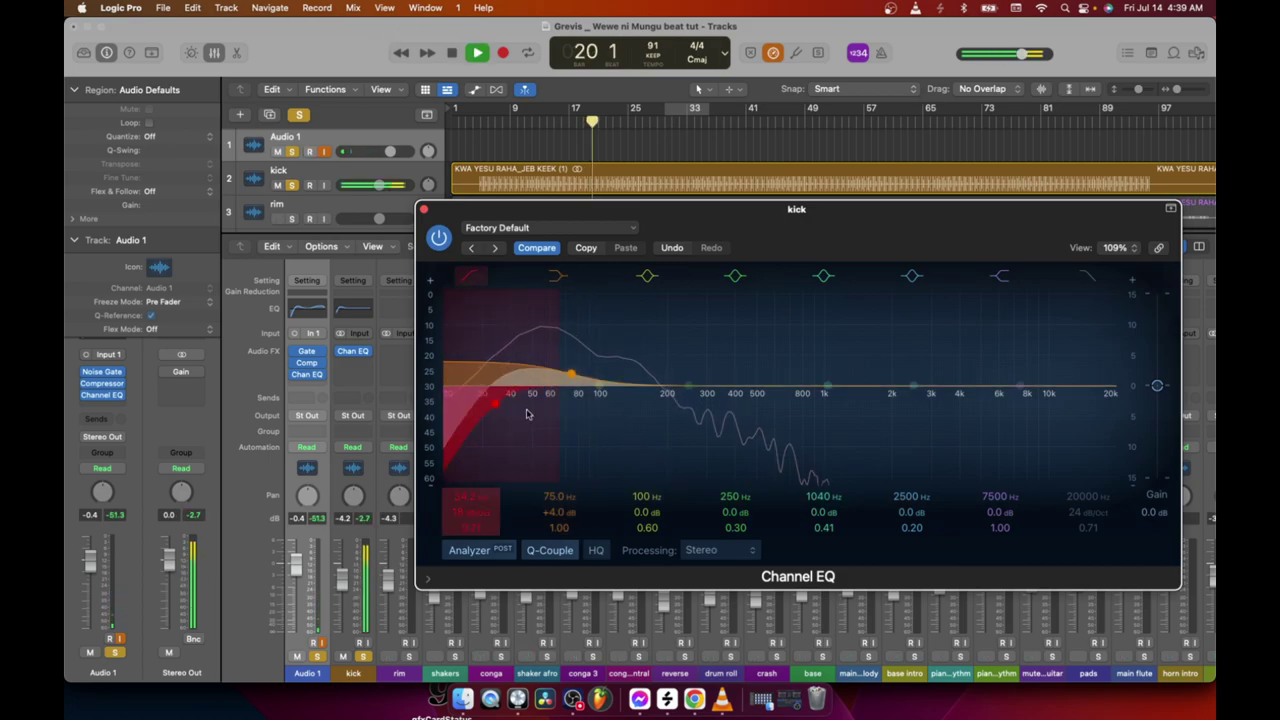
left_click(439, 237)
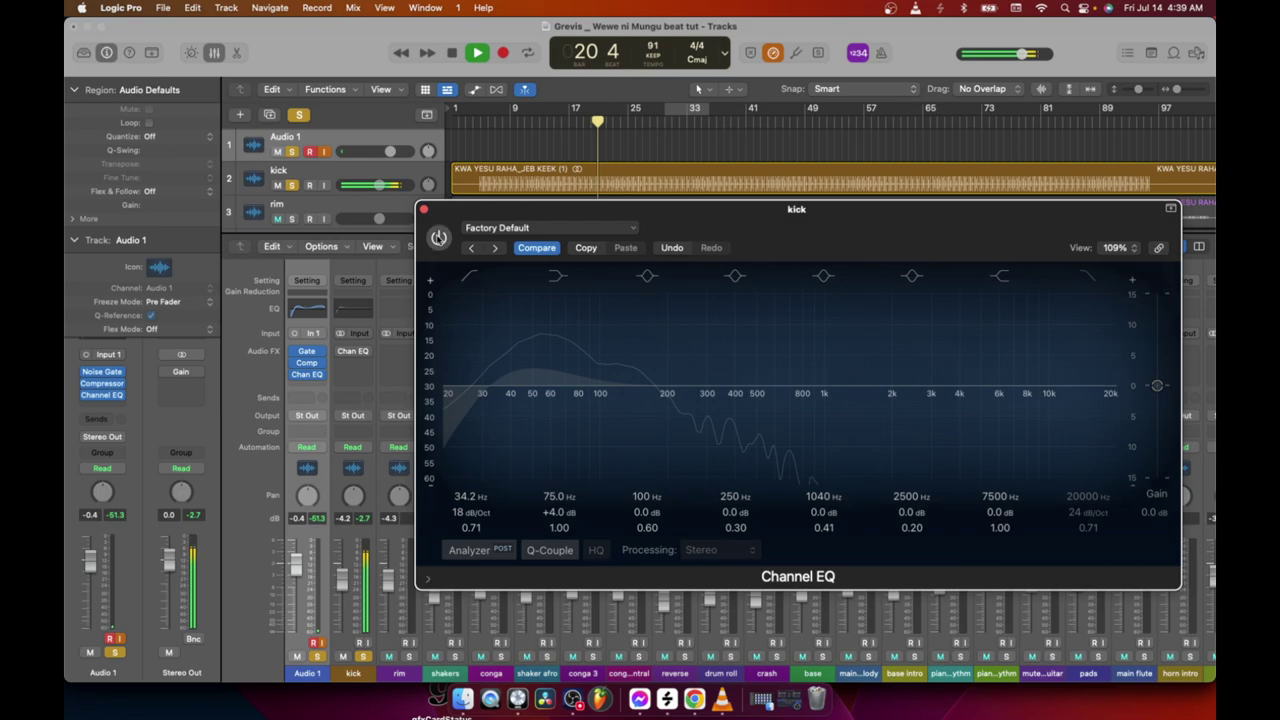
left_click(439, 237)
Enable the kick EQ's high cut filter and lower its frequency to 1130 Hz while the kick plays.
left_click_drag(508, 219, 404, 226)
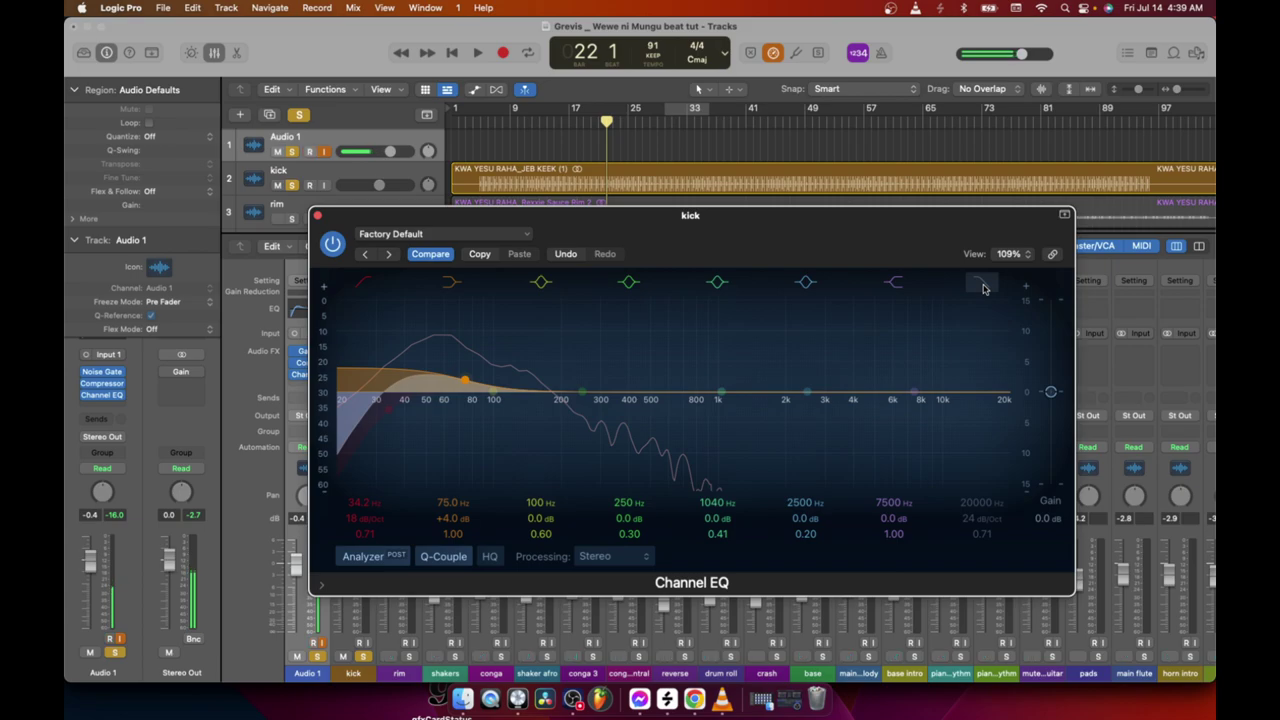
left_click(983, 285)
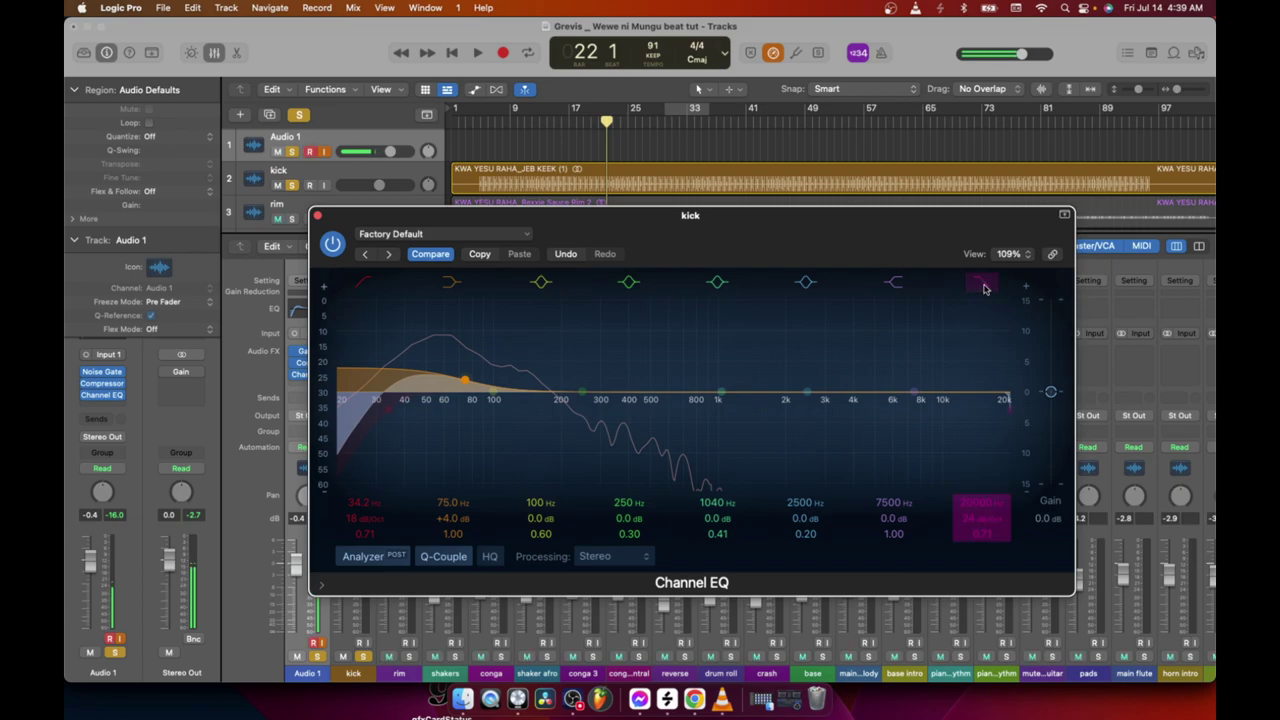
left_click_drag(973, 508, 968, 494)
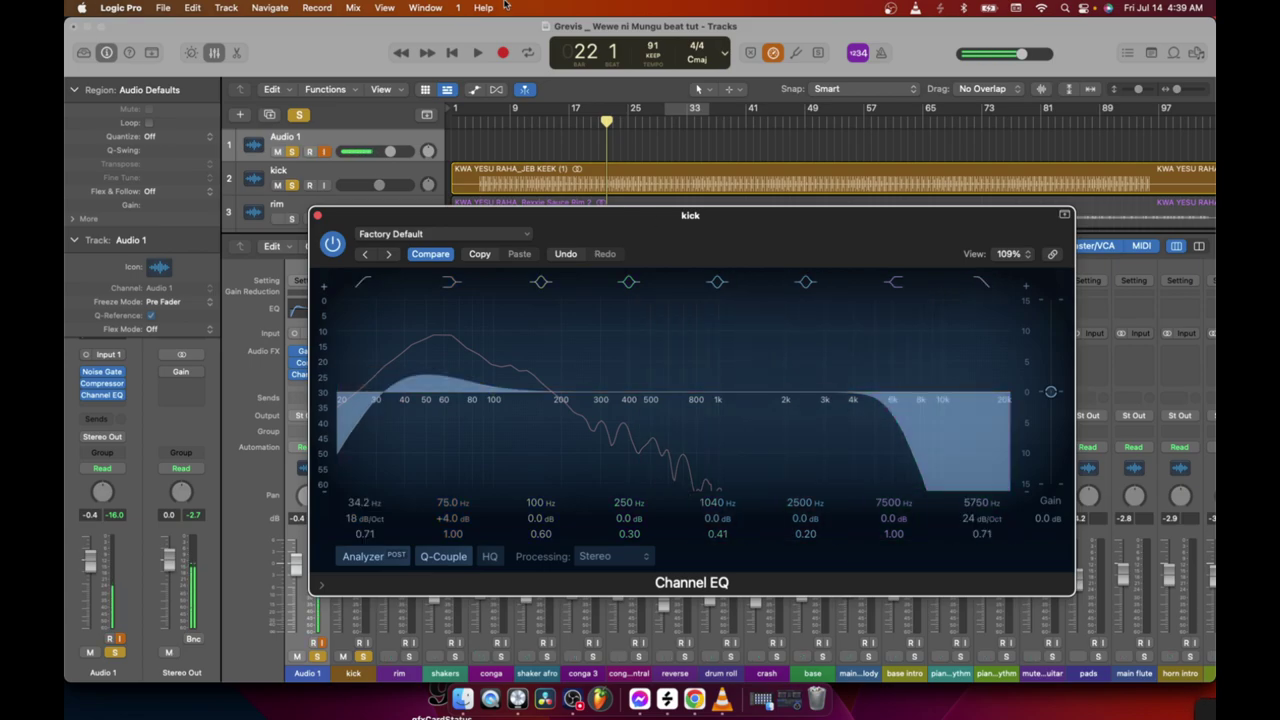
key("space")
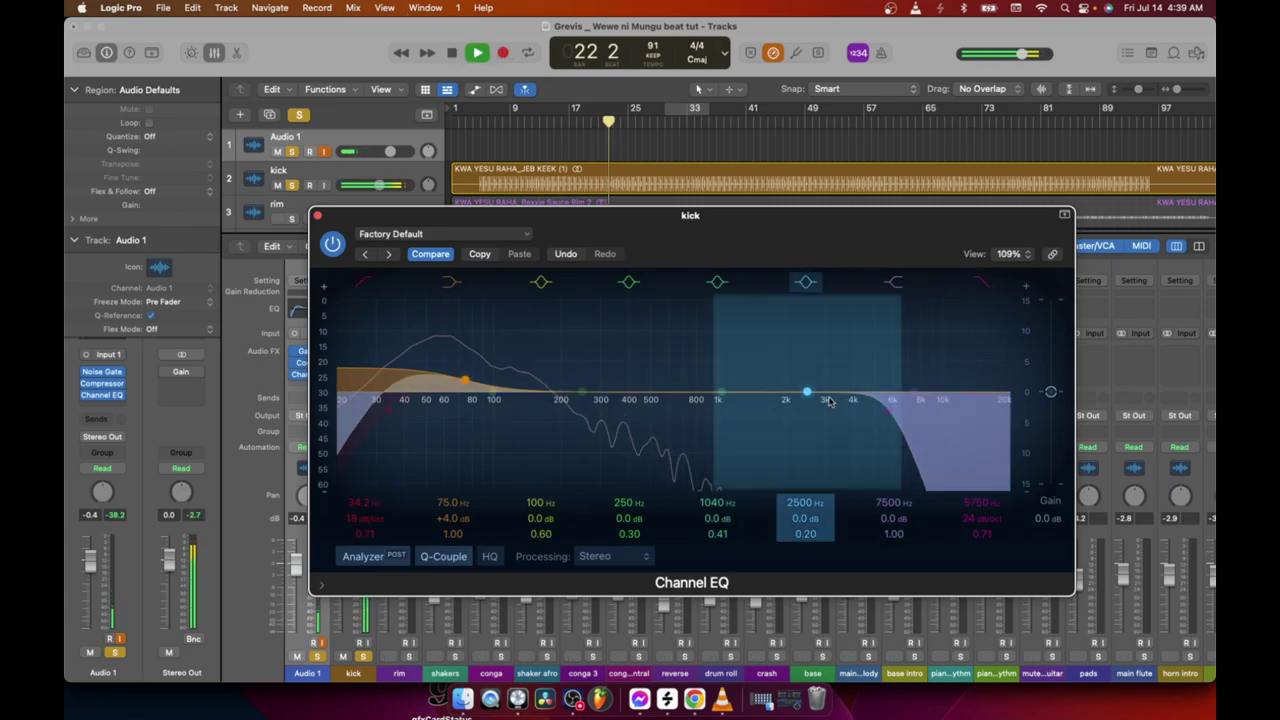
left_click_drag(890, 400, 725, 405)
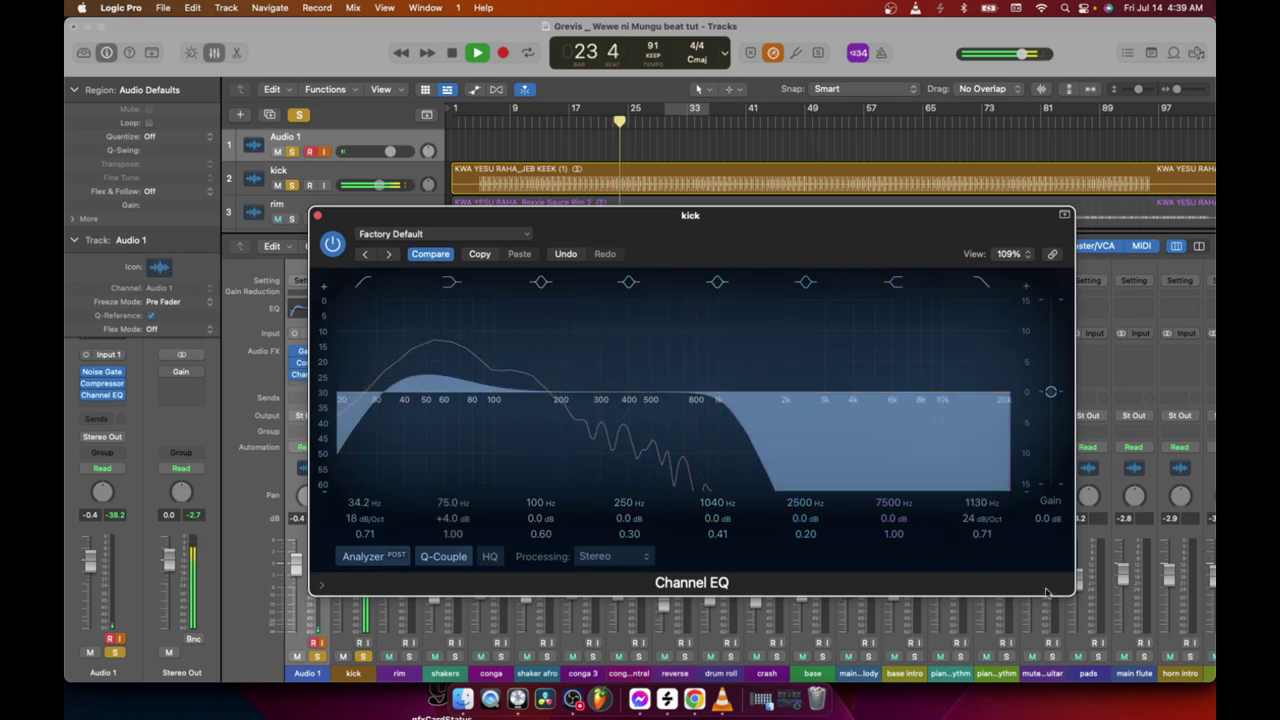
Bypass and re-enable the kick's Channel EQ to compare the sound with and without the high cut, ending with playback stopped.
left_click(332, 244)
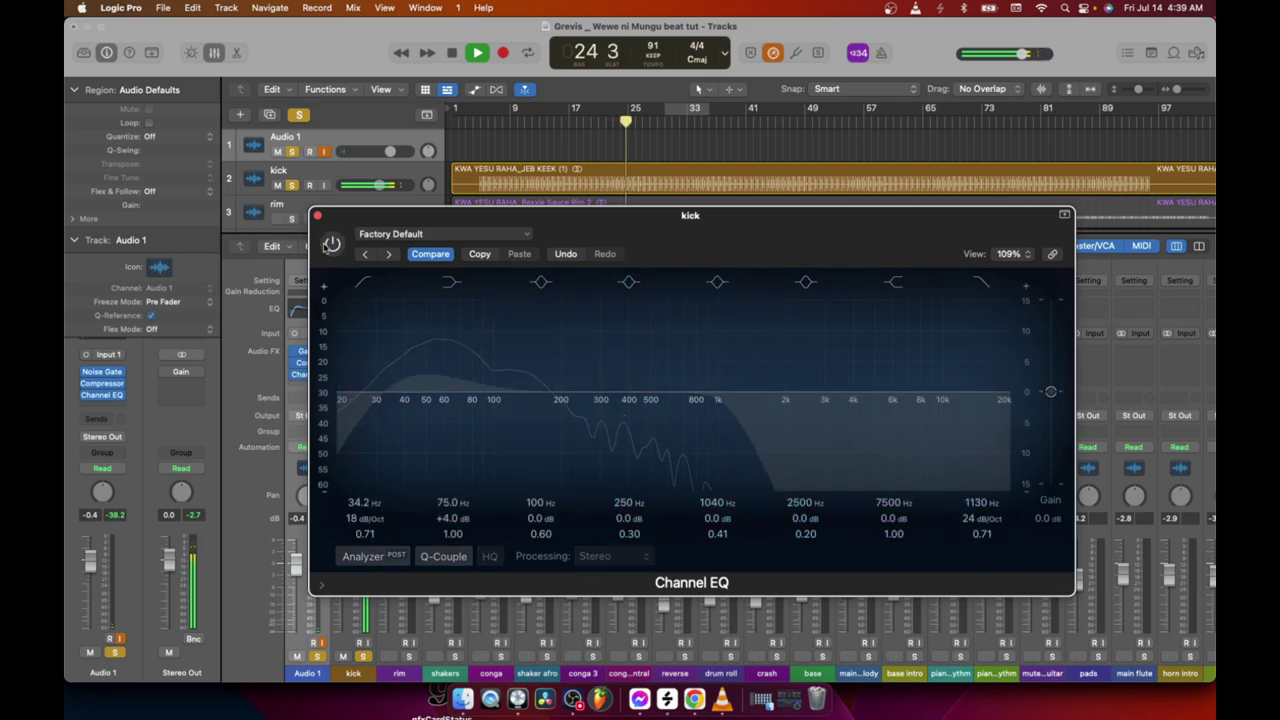
left_click(332, 244)
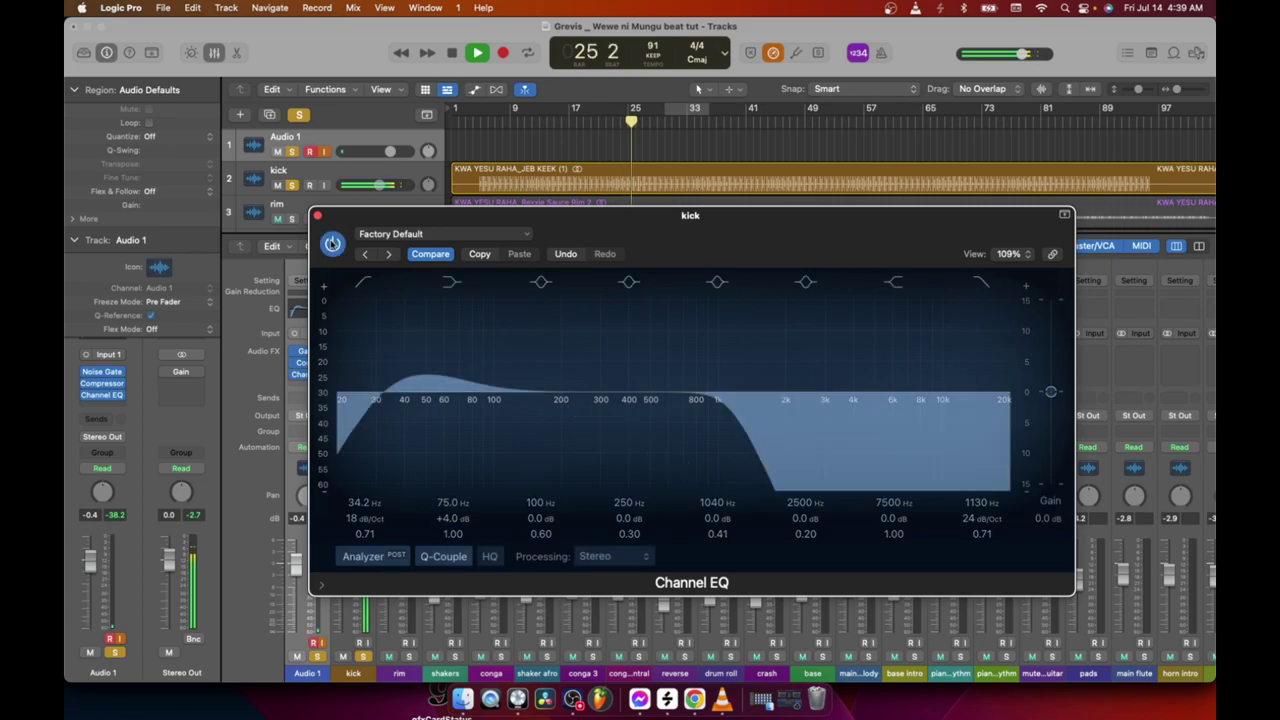
left_click(453, 53)
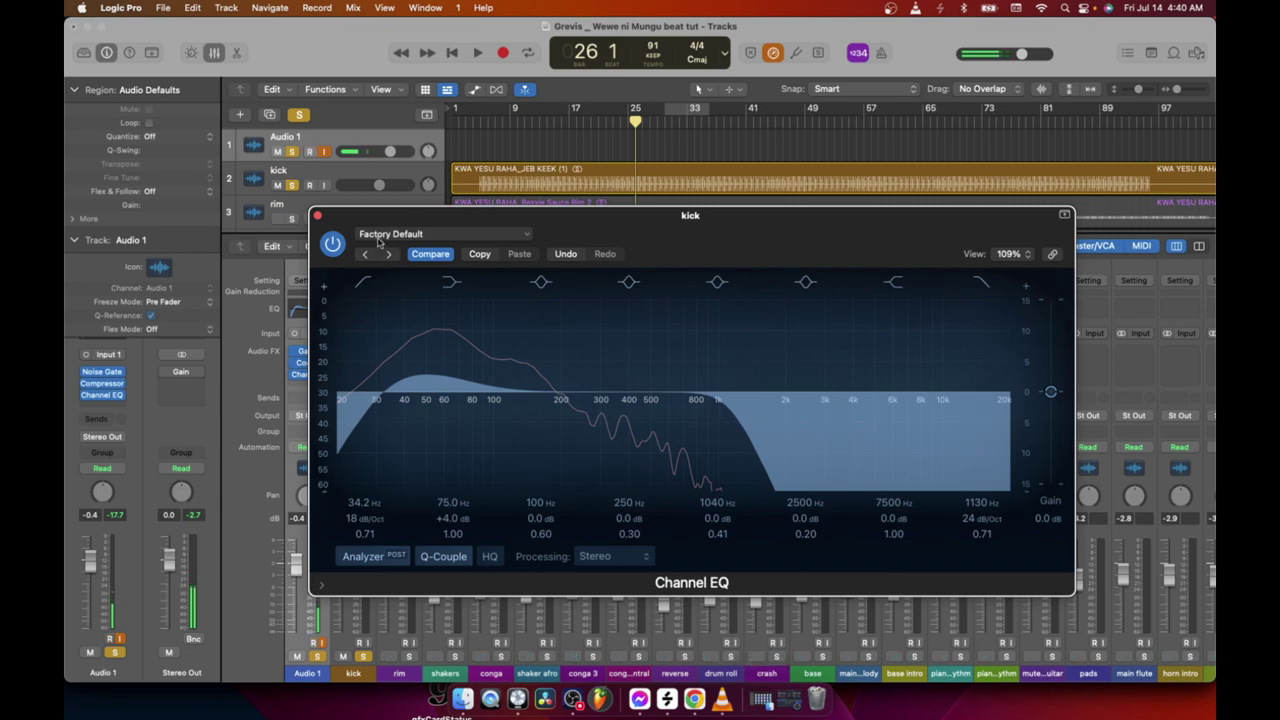
Close the kick's Channel EQ and play the full mix with all solos cleared.
left_click_drag(647, 222, 670, 202)
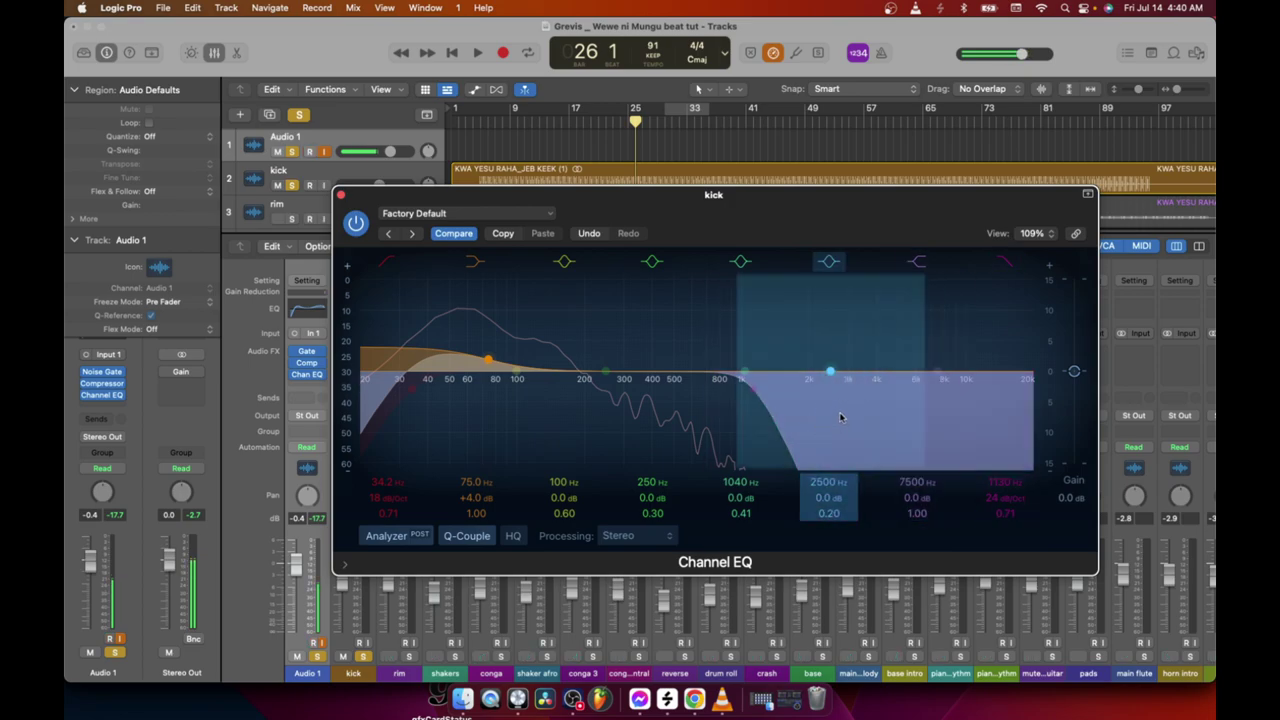
scroll(840, 417, "down", 2)
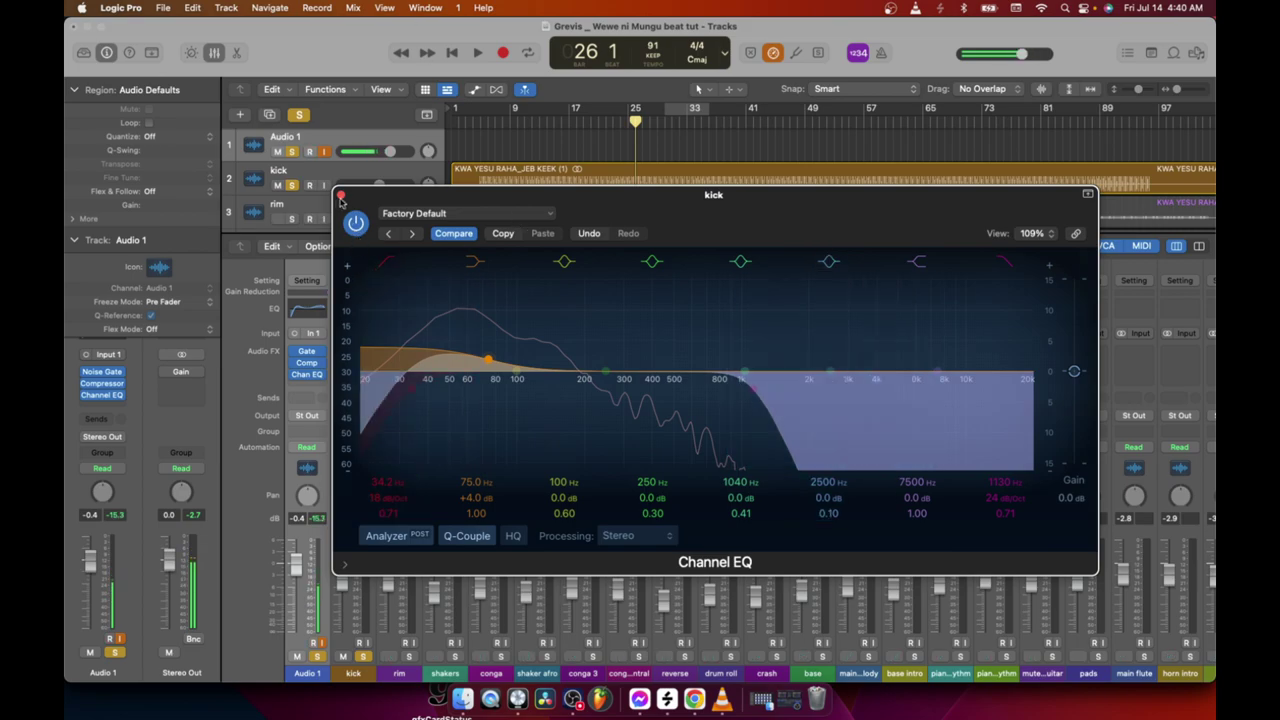
left_click(340, 195)
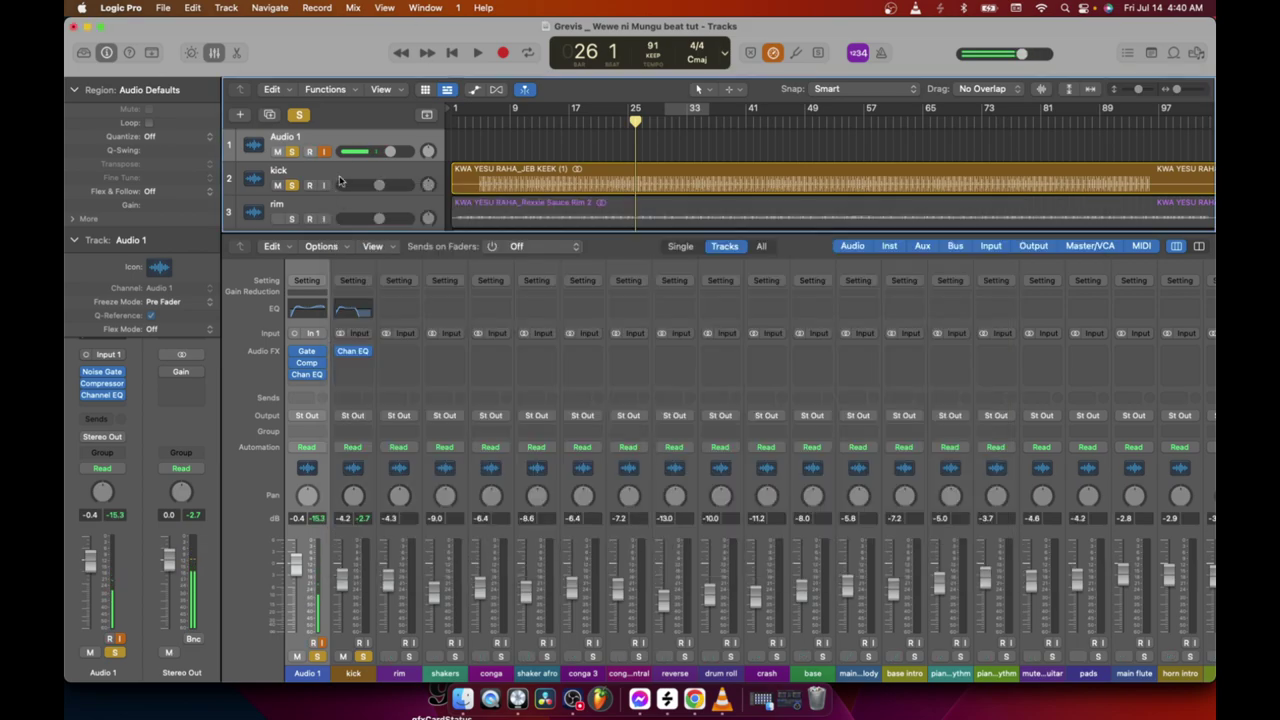
left_click(300, 115)
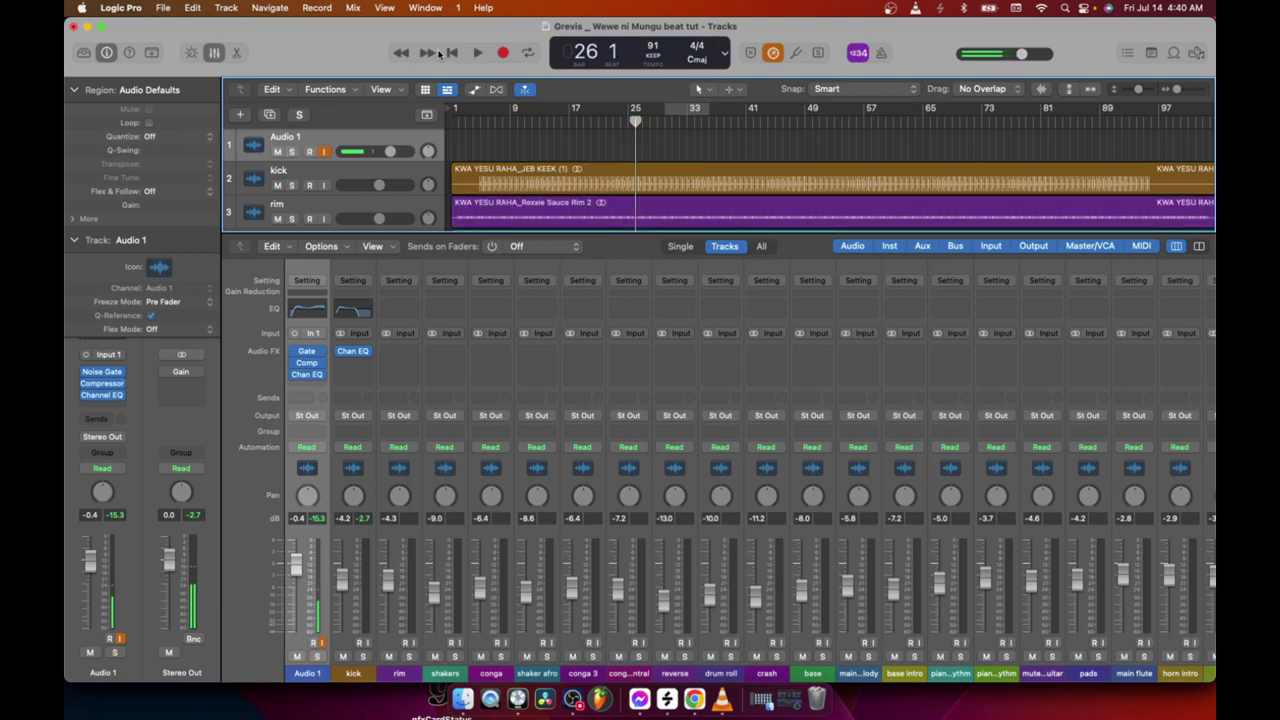
left_click(477, 54)
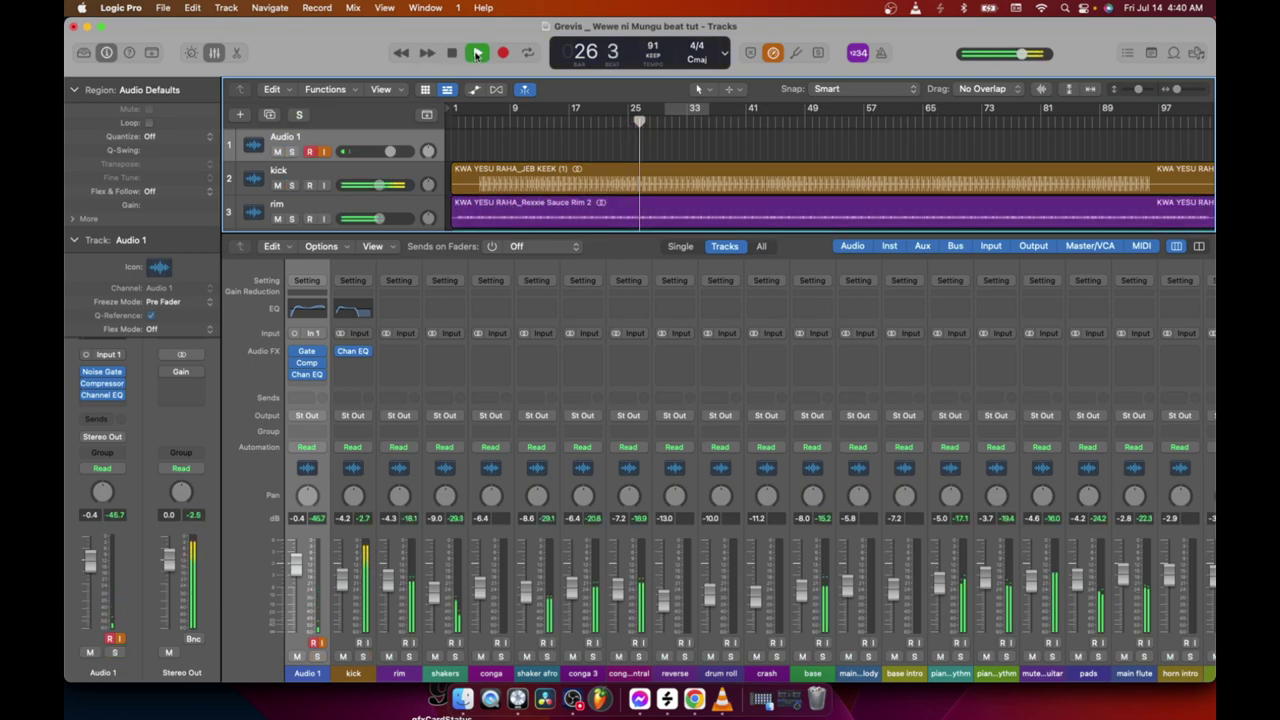
left_click(307, 363)
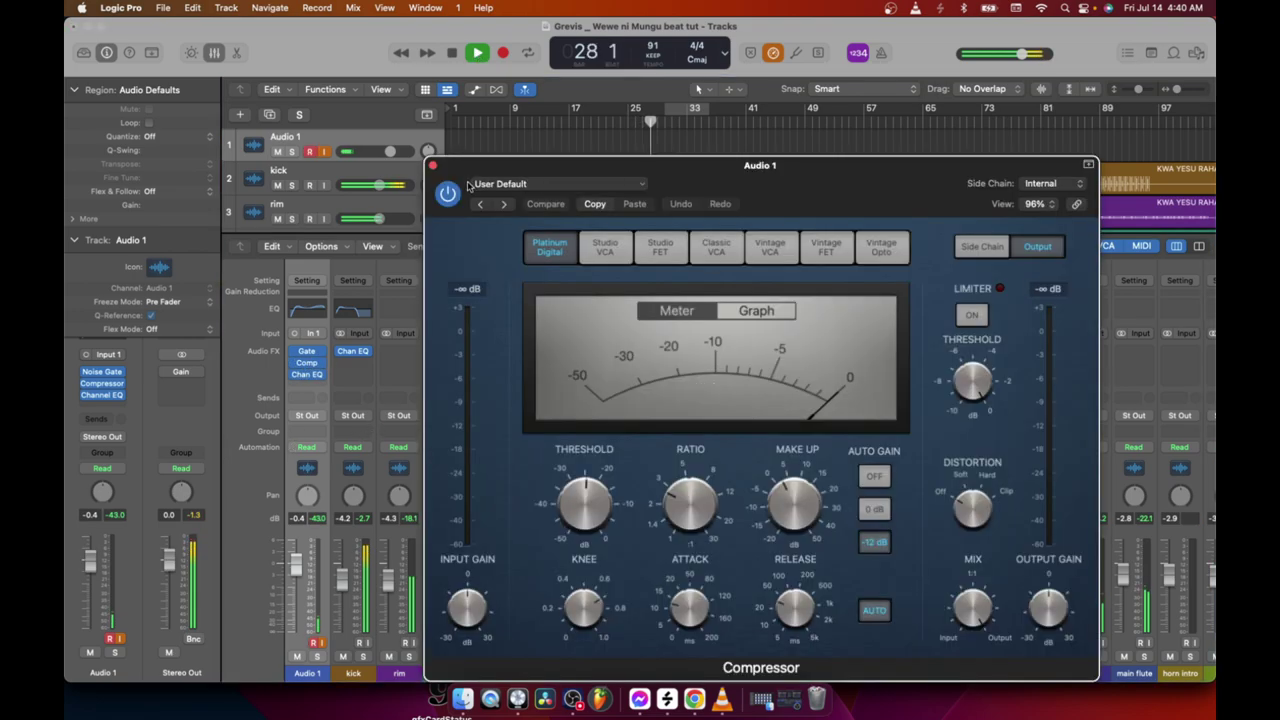
left_click(430, 164)
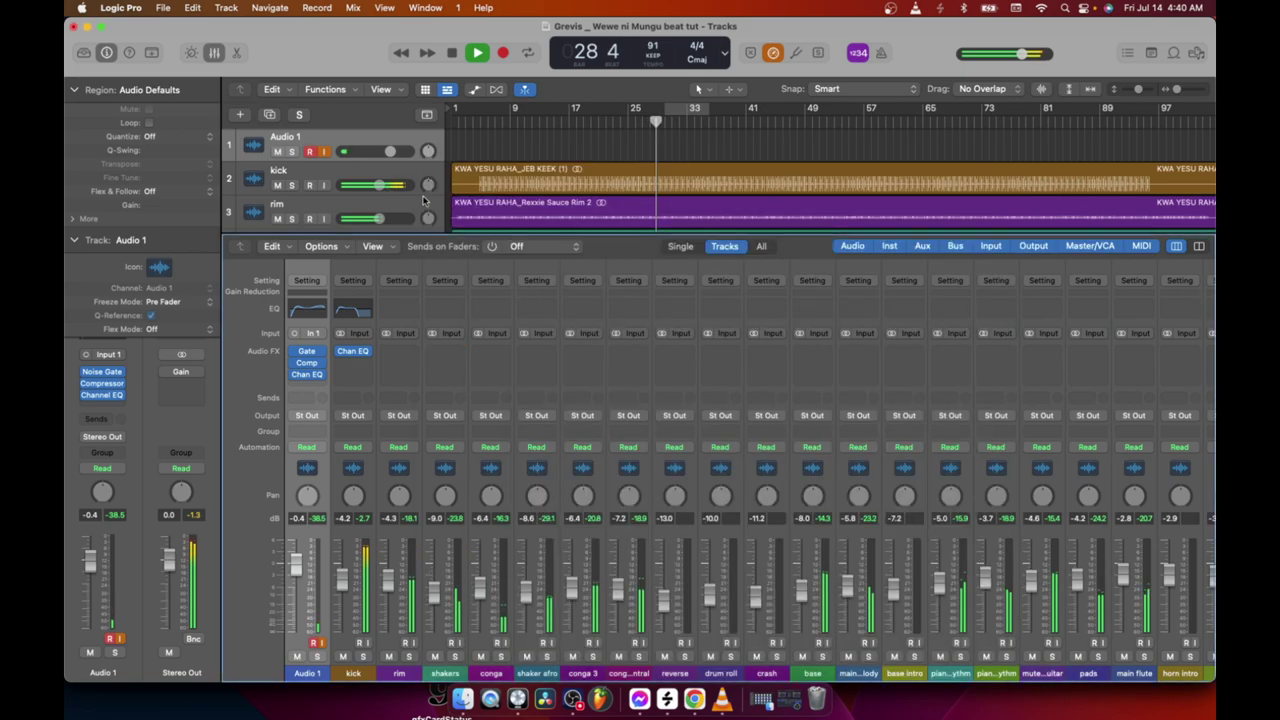
left_click(323, 367)
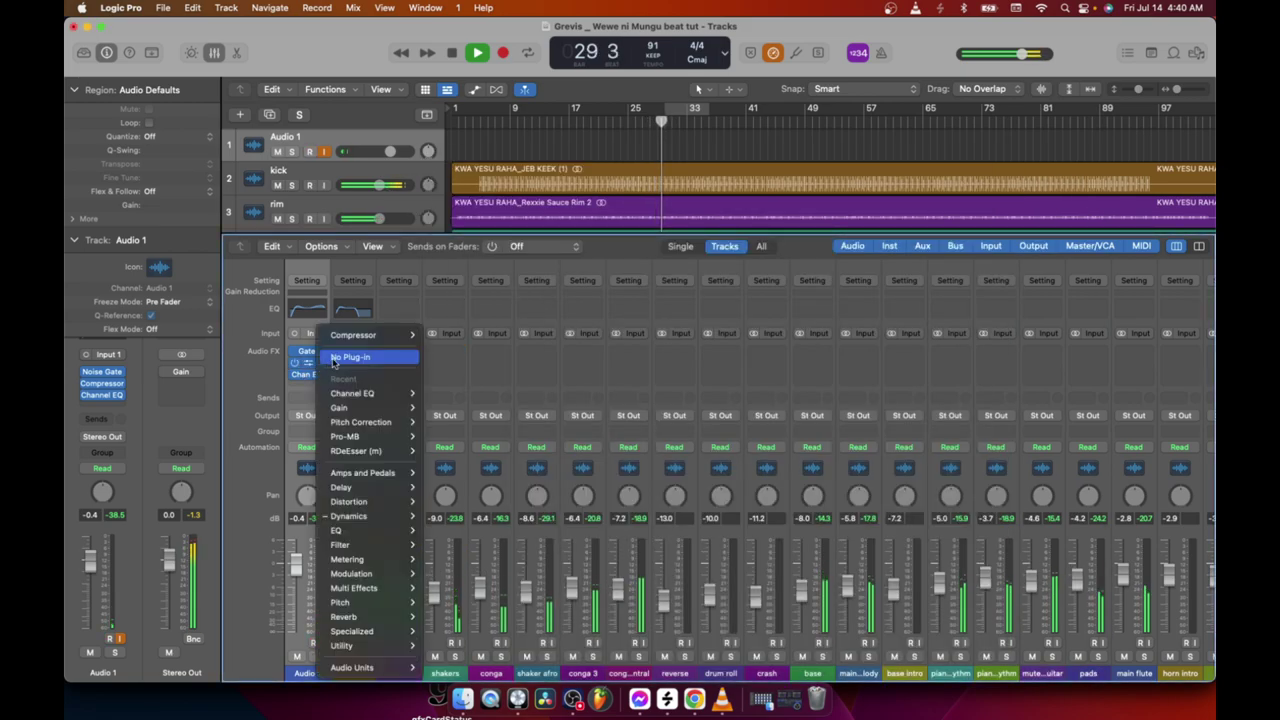
left_click(338, 357)
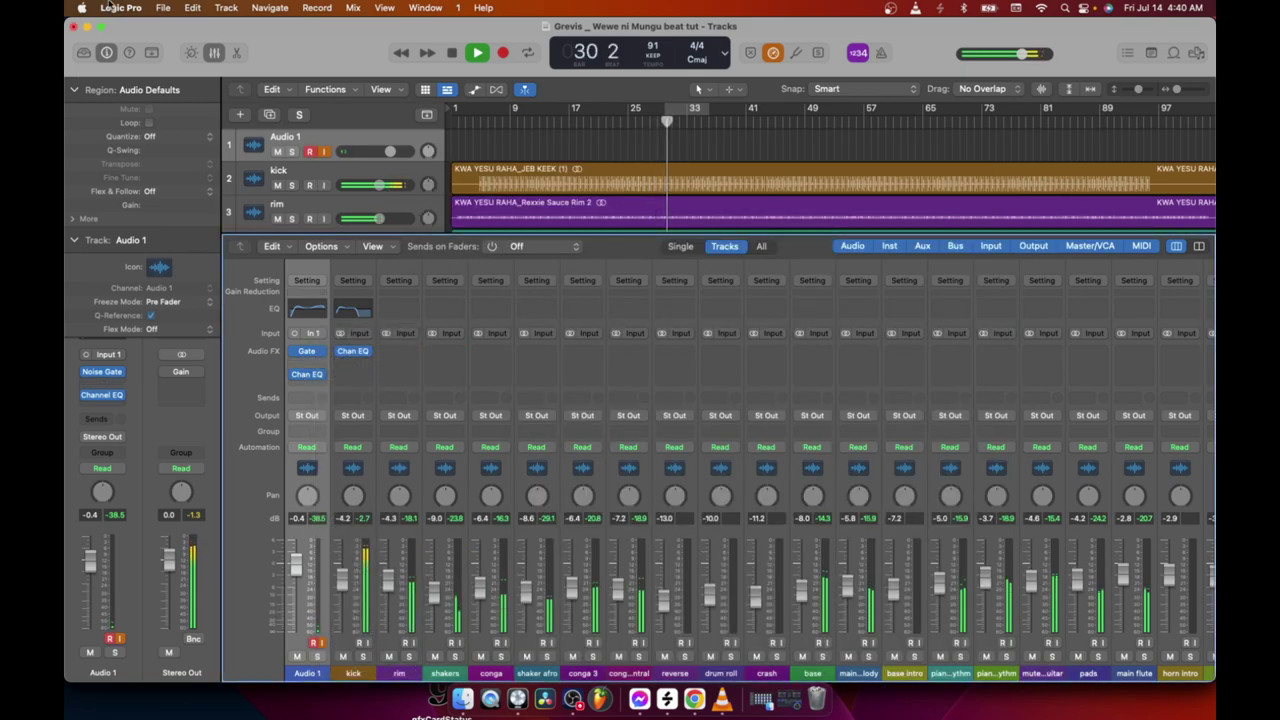
left_click(192, 7)
left_click(208, 29)
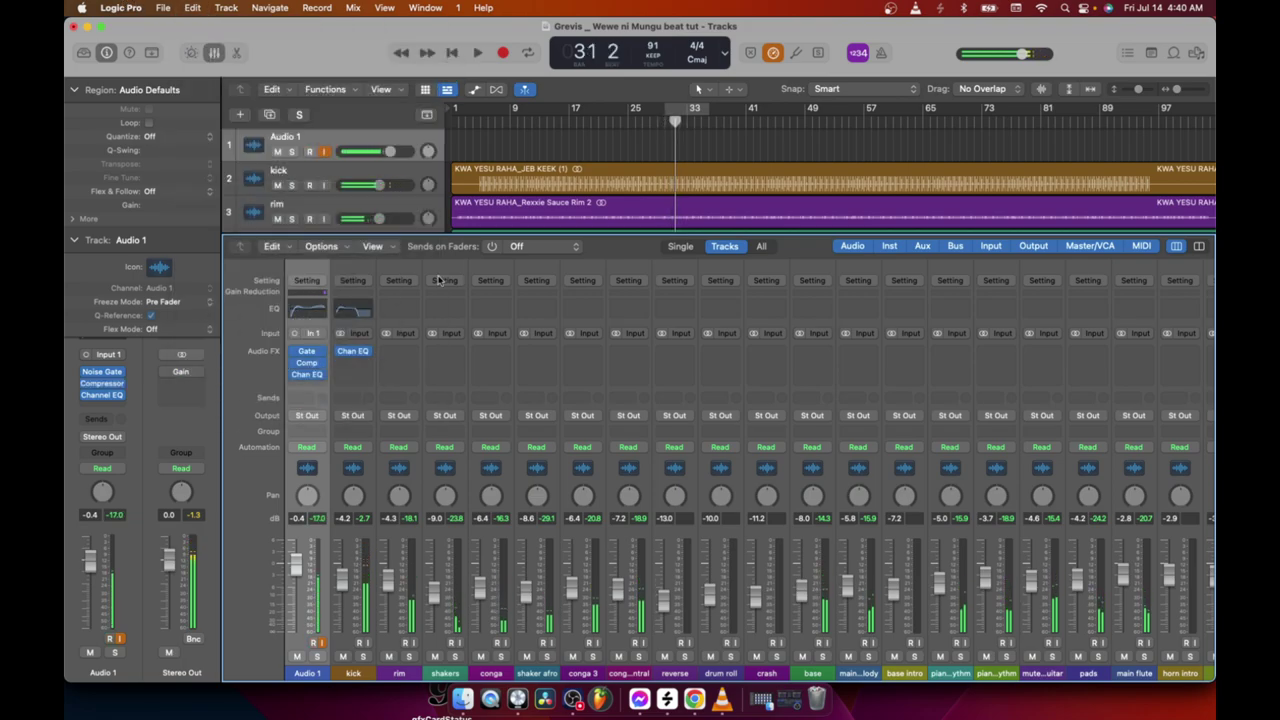
scroll(436, 282, "left", 1)
scroll(400, 318, "right", 1)
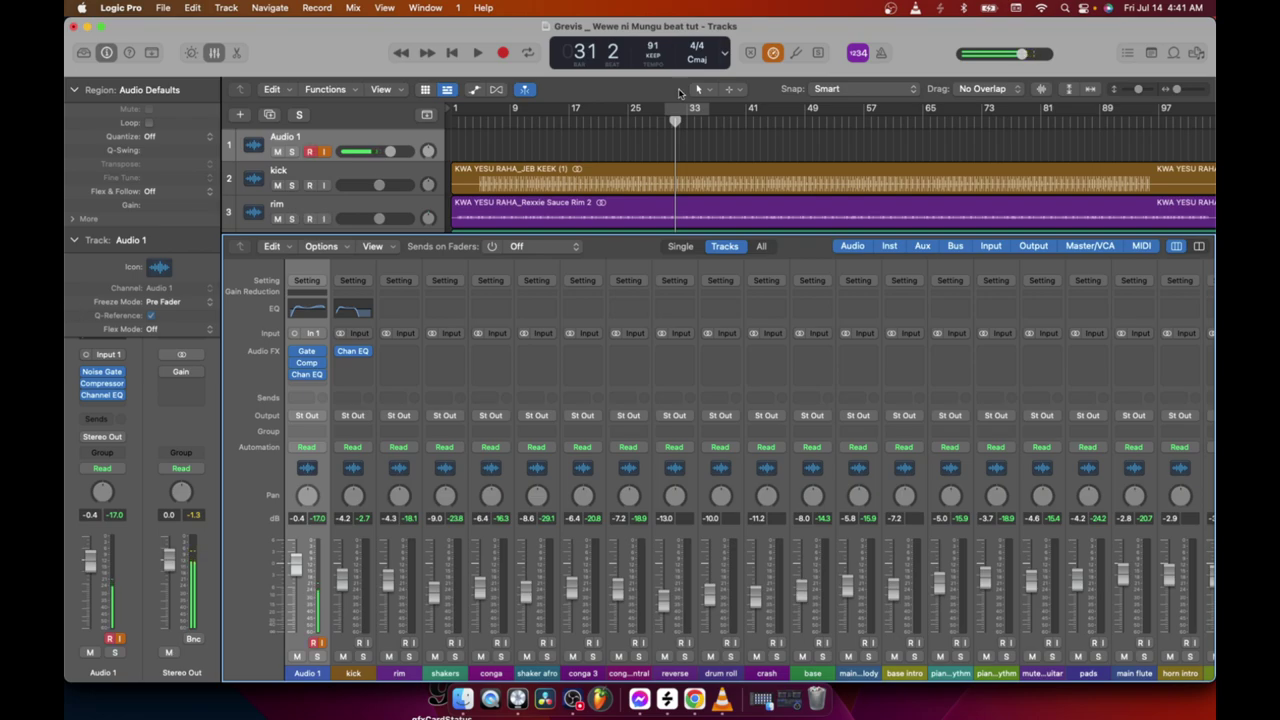
scroll(571, 205, "down", 5)
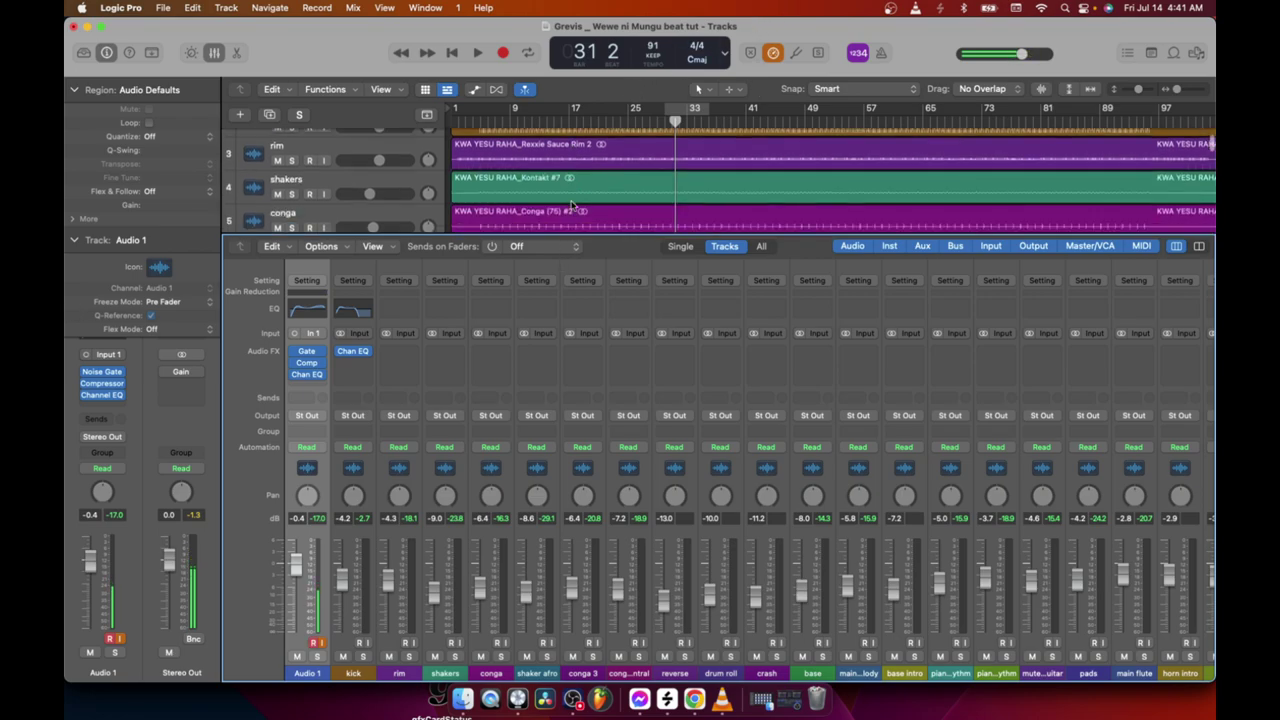
scroll(573, 203, "up", 5)
scroll(800, 190, "right", 1)
left_click(315, 155)
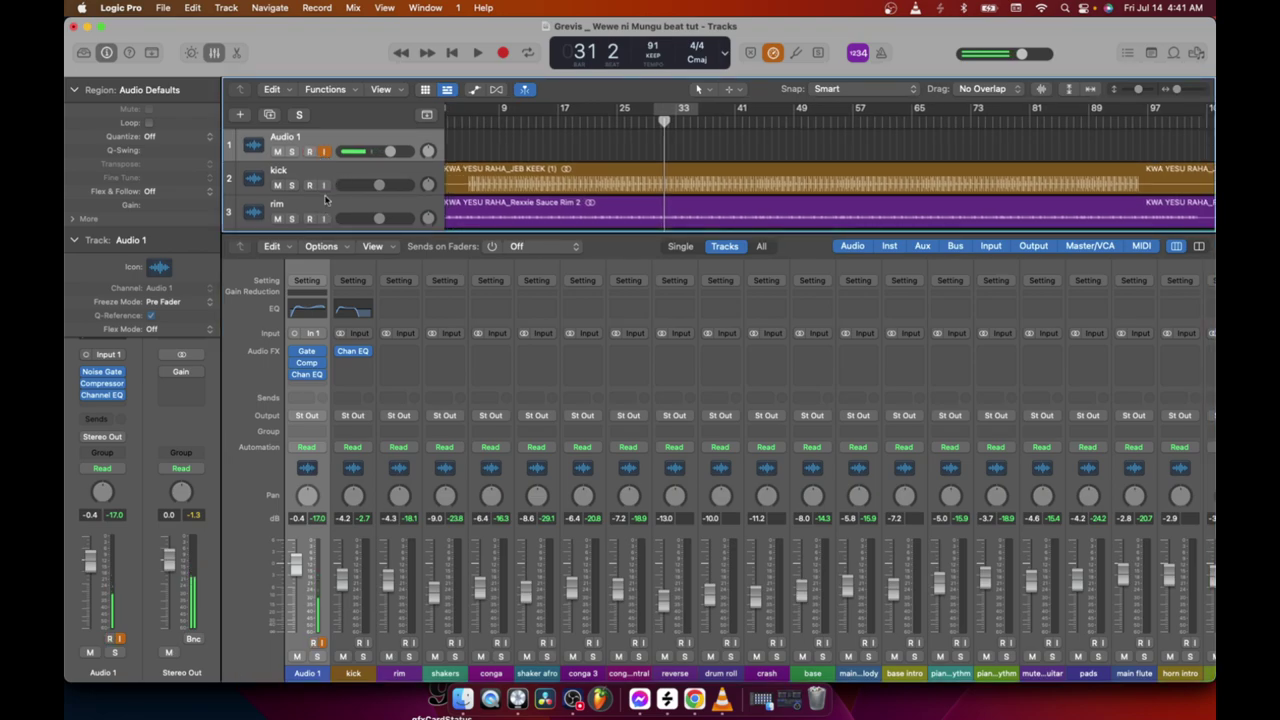
scroll(330, 200, "down", 1)
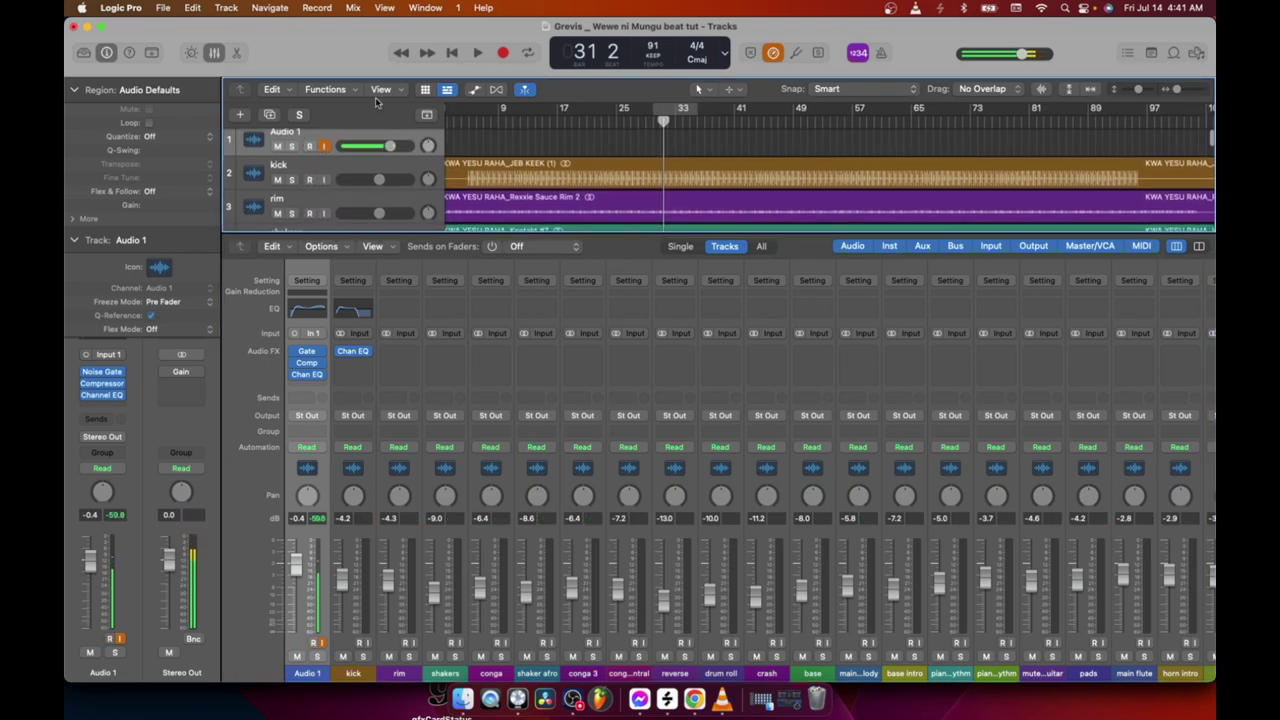
Solo the rim track during playback, jump back to about bar 16 and stop.
key("space")
left_click(291, 213)
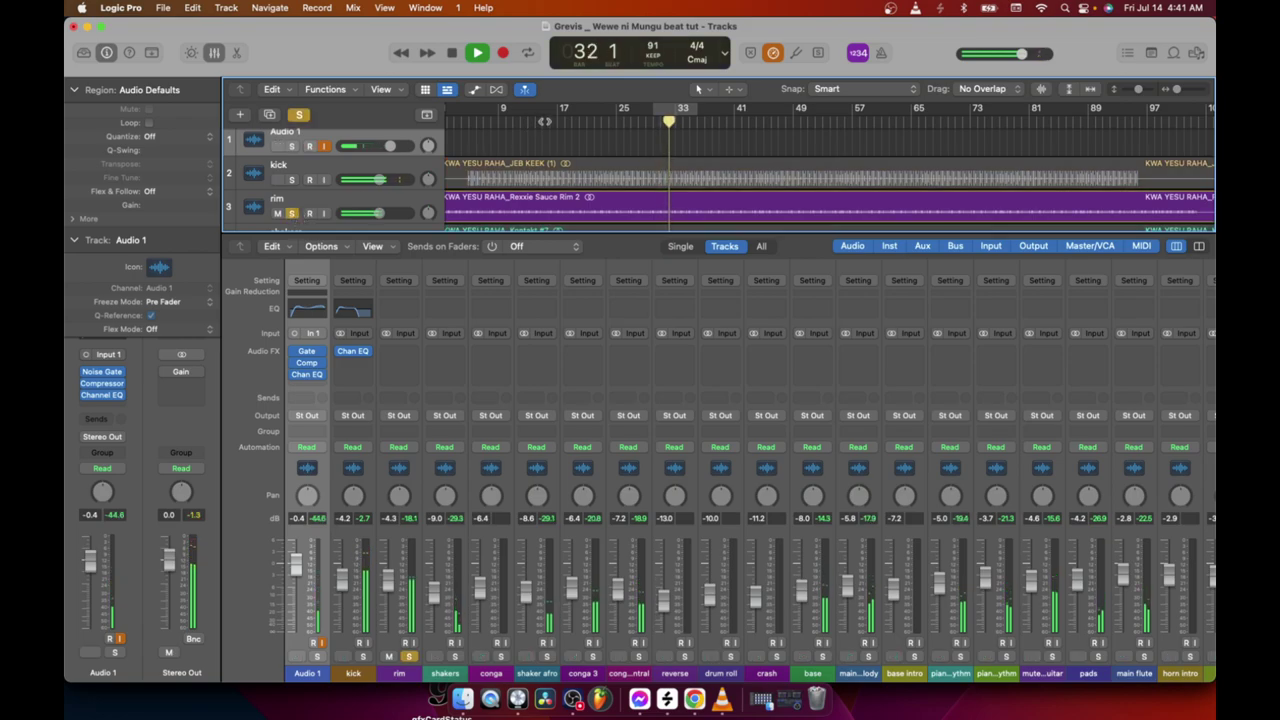
left_click(548, 110)
key("space")
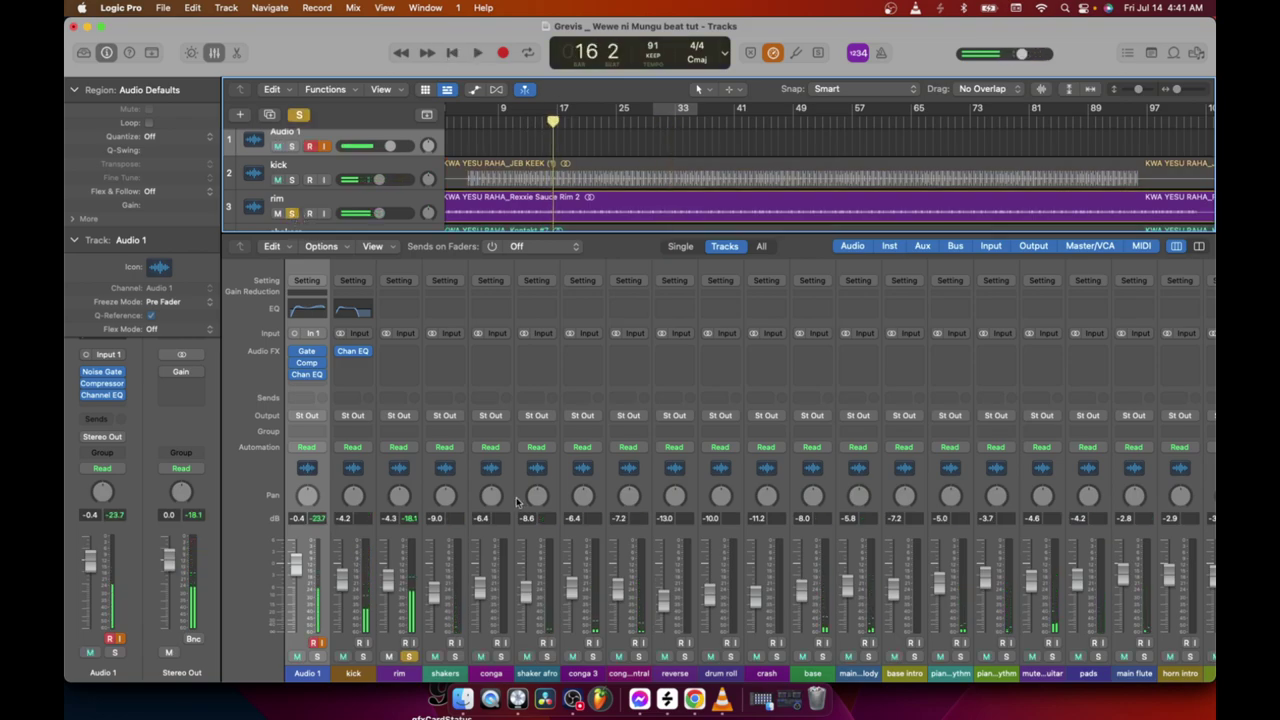
Solo Audio 1 alongside the rim and play a short stretch from bar 16.
left_click(291, 146)
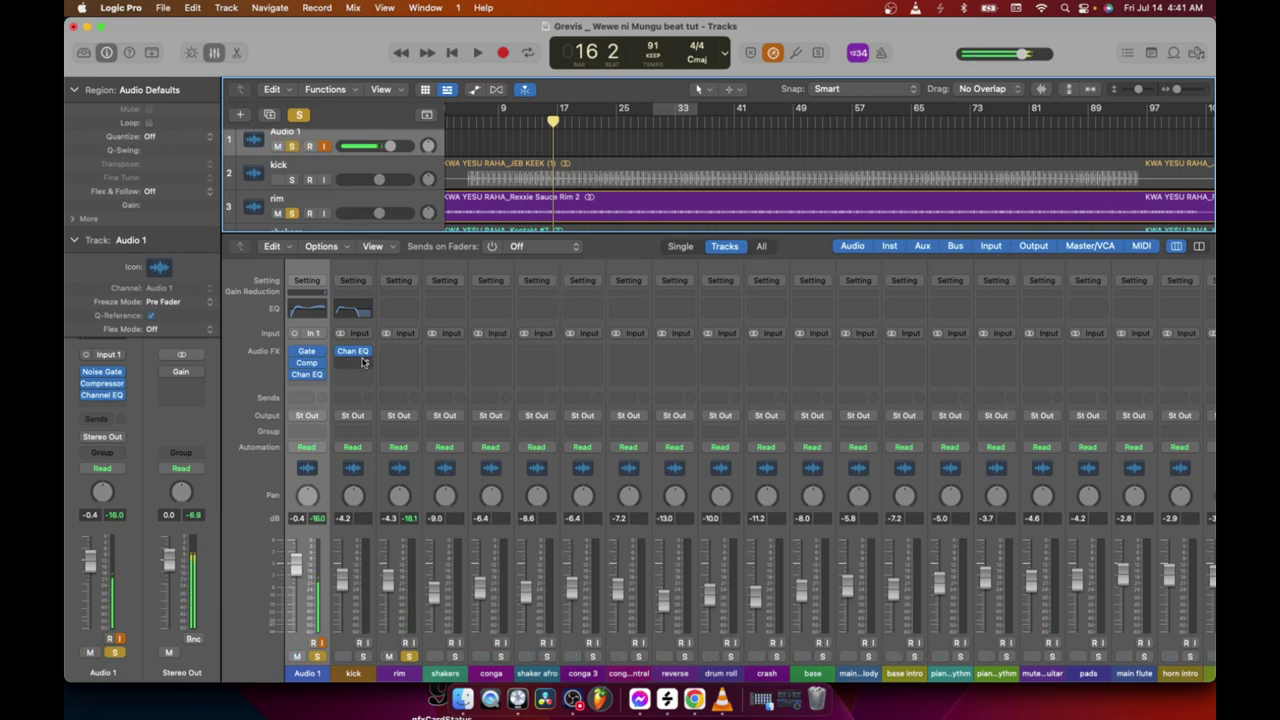
left_click(478, 53)
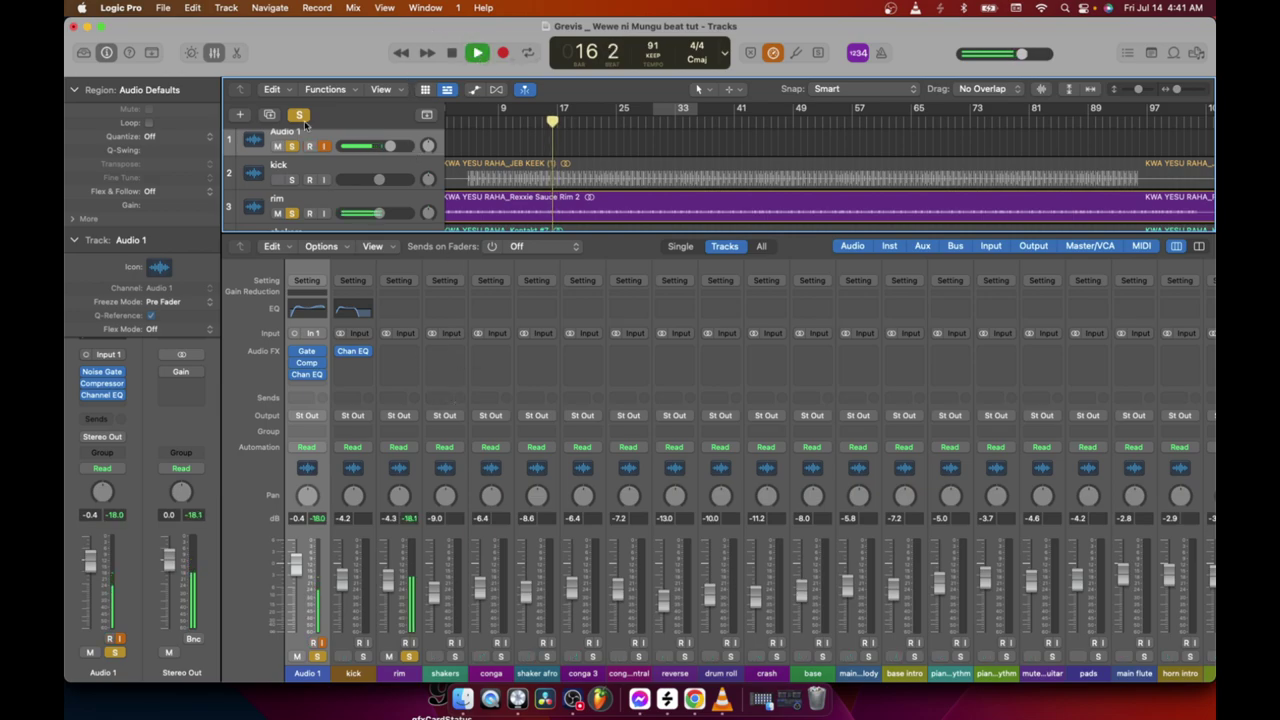
key("space")
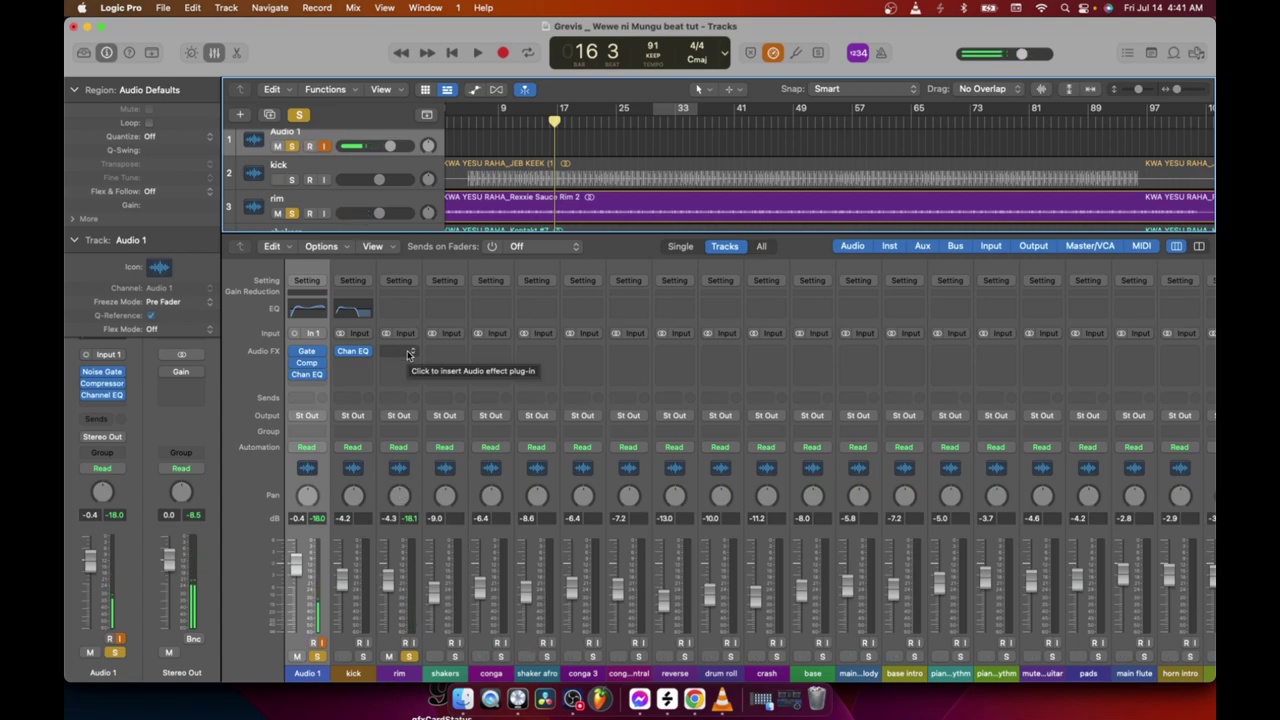
scroll(400, 360, "right", 2)
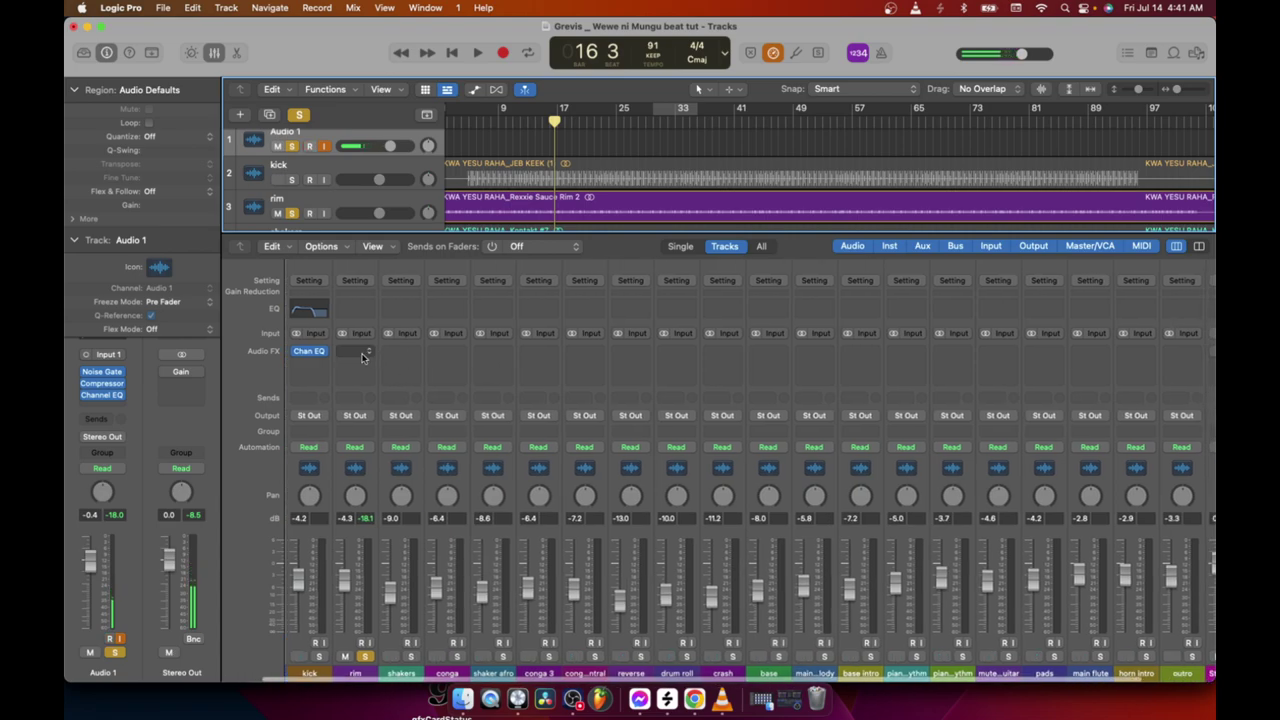
scroll(380, 366, "left", 2)
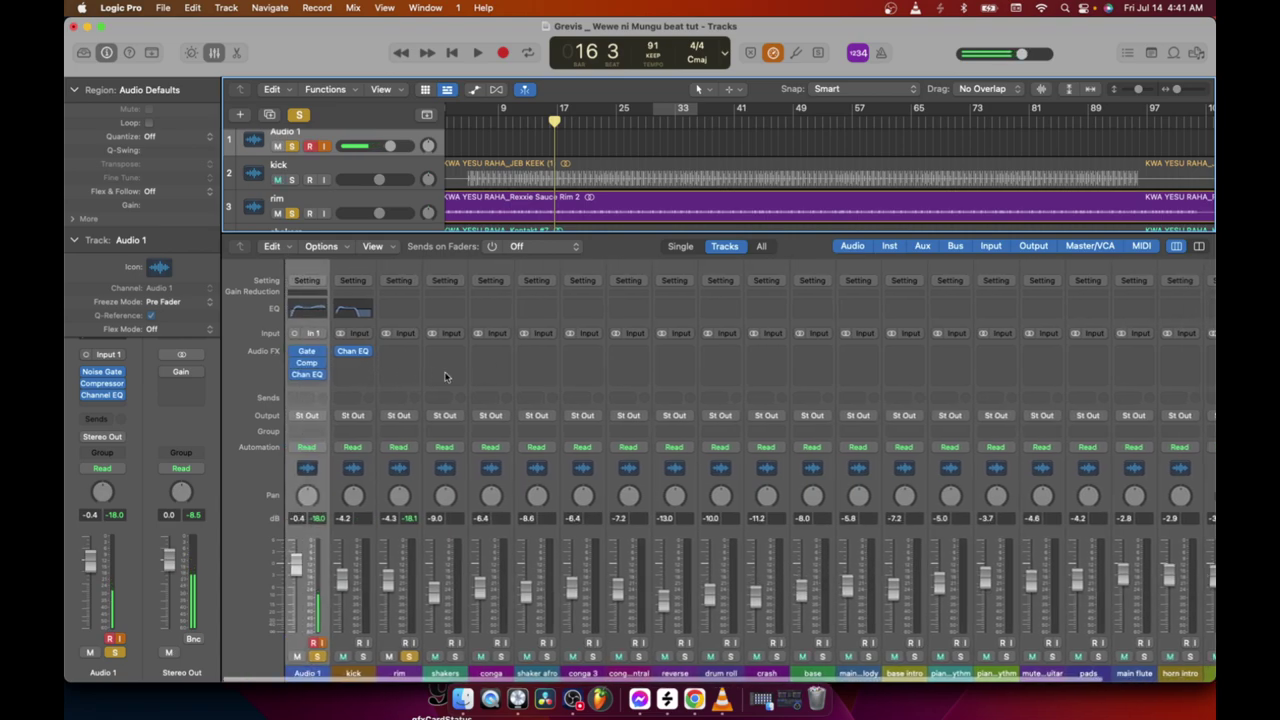
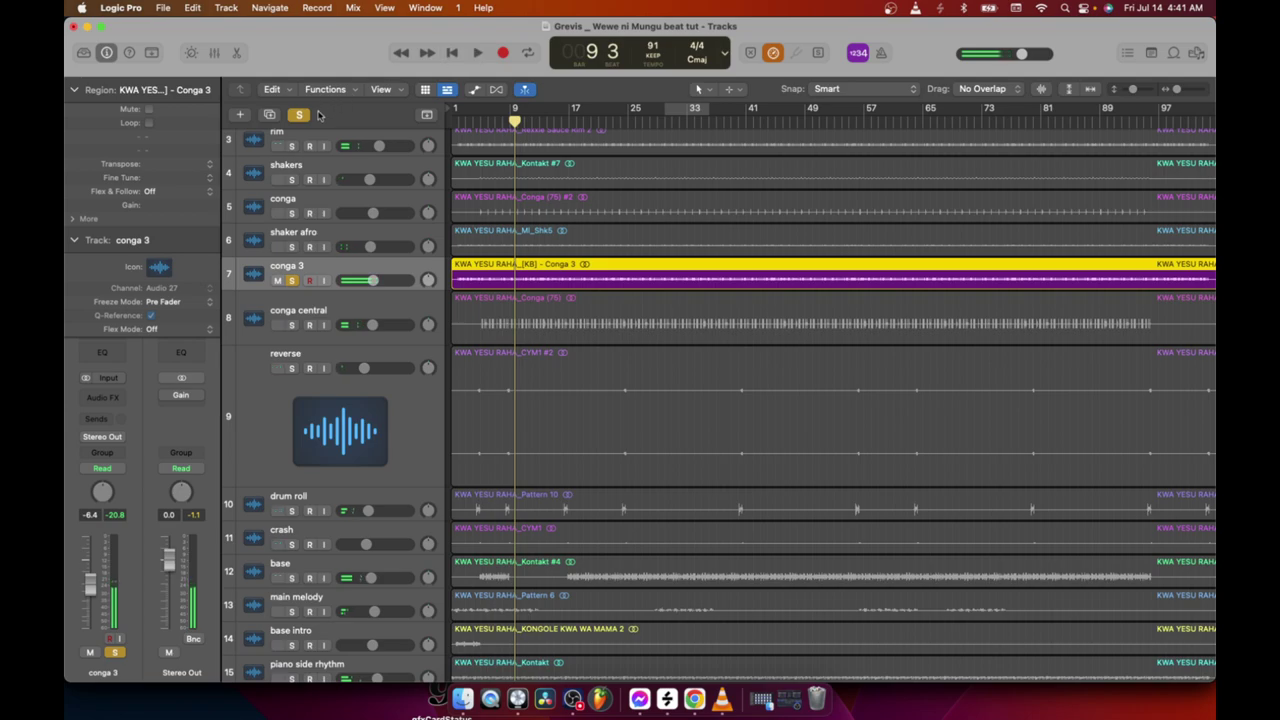
Solo Audio 1 alongside conga 3 and leave the rim track unsoloed.
left_click(291, 146)
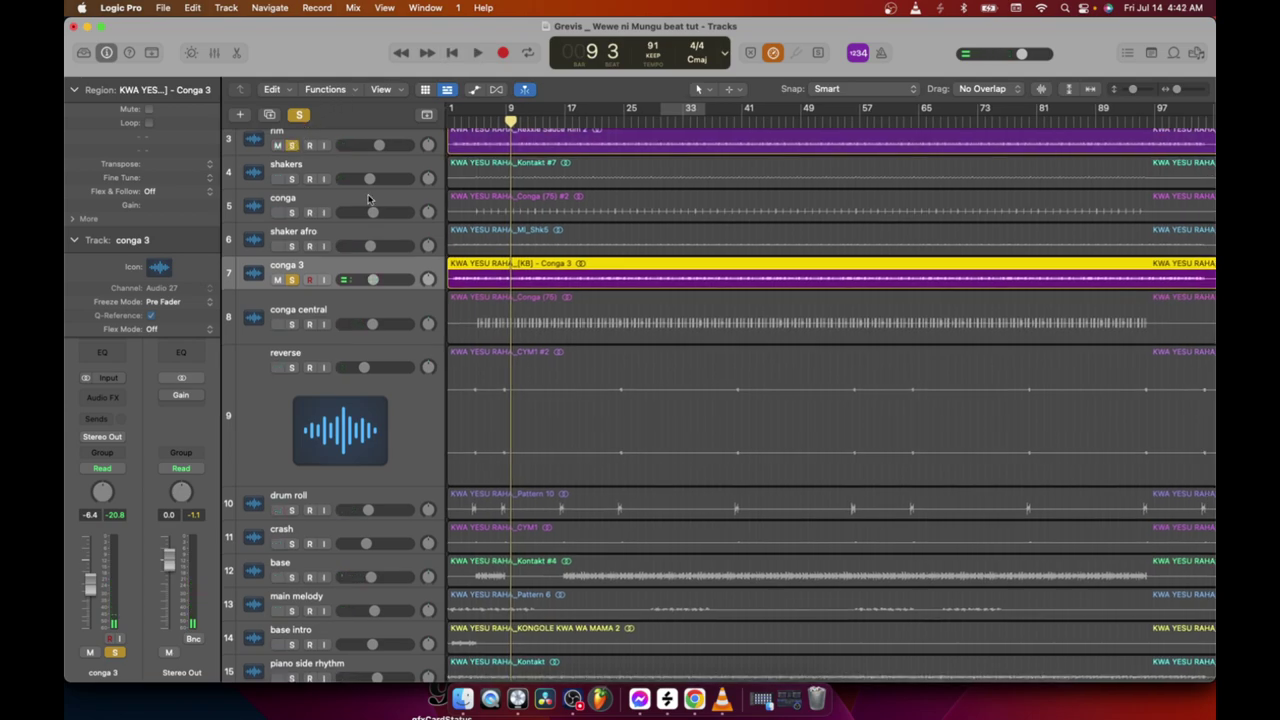
scroll(301, 188, "up", 2)
left_click(291, 152)
left_click(291, 219)
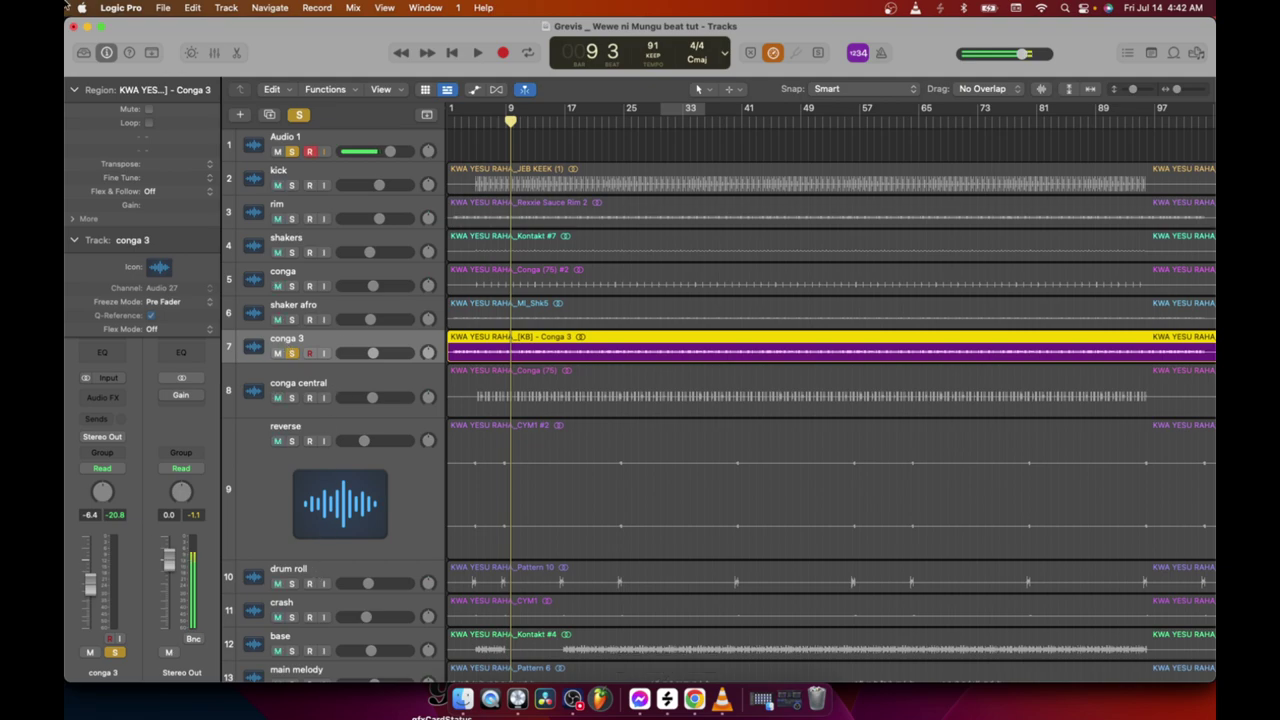
Show the mixer and insert a stereo Channel EQ on conga 3, moving its window clear of the transport and track headers.
left_click(214, 55)
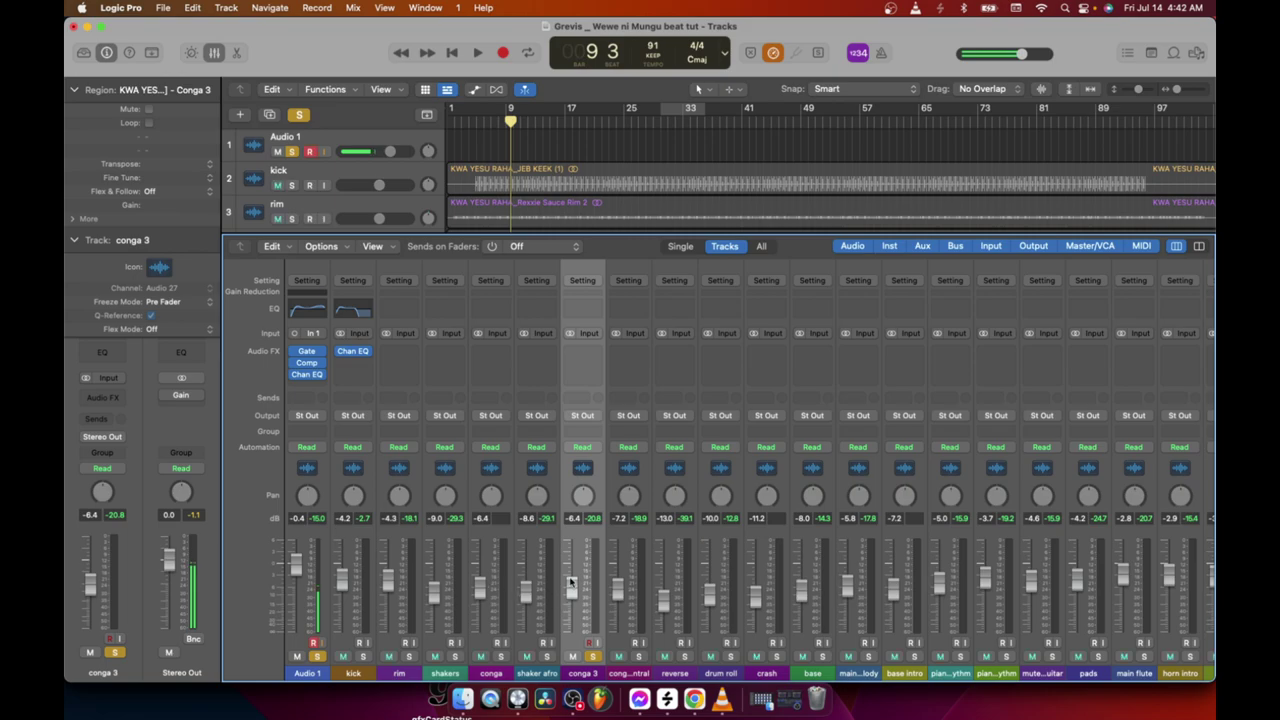
left_click(595, 353)
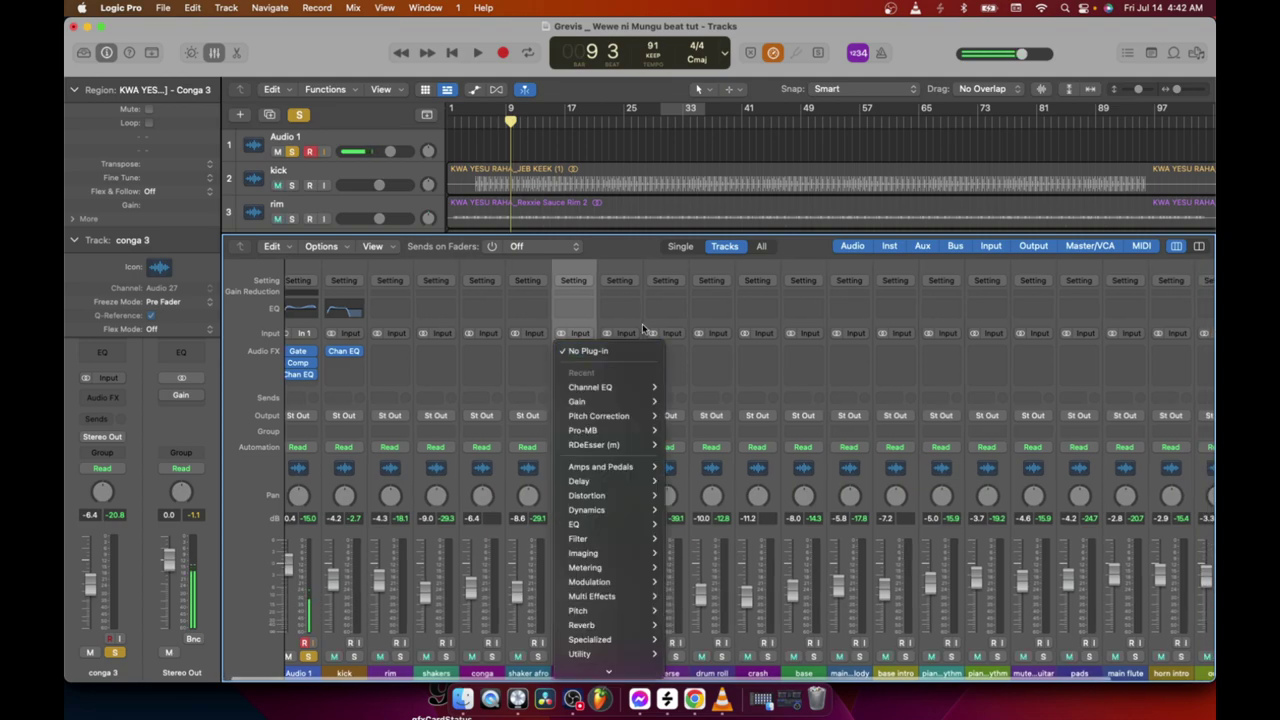
mouse_move(624, 389)
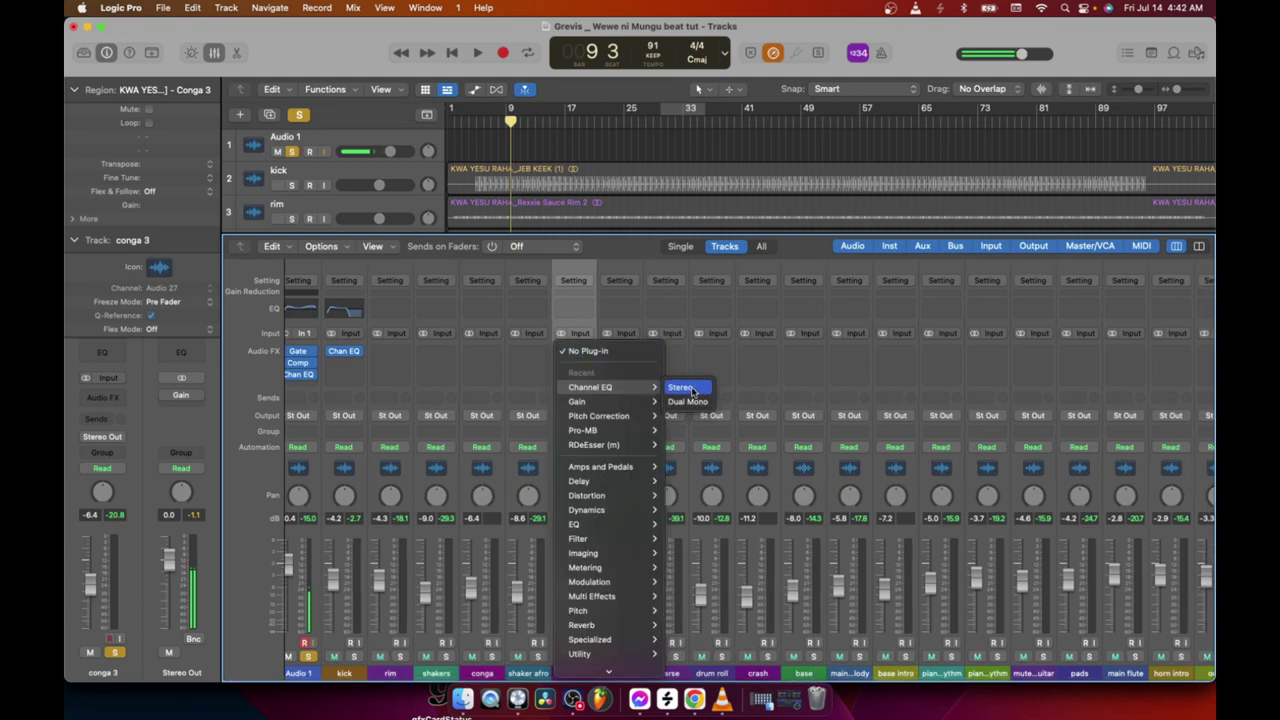
left_click(692, 390)
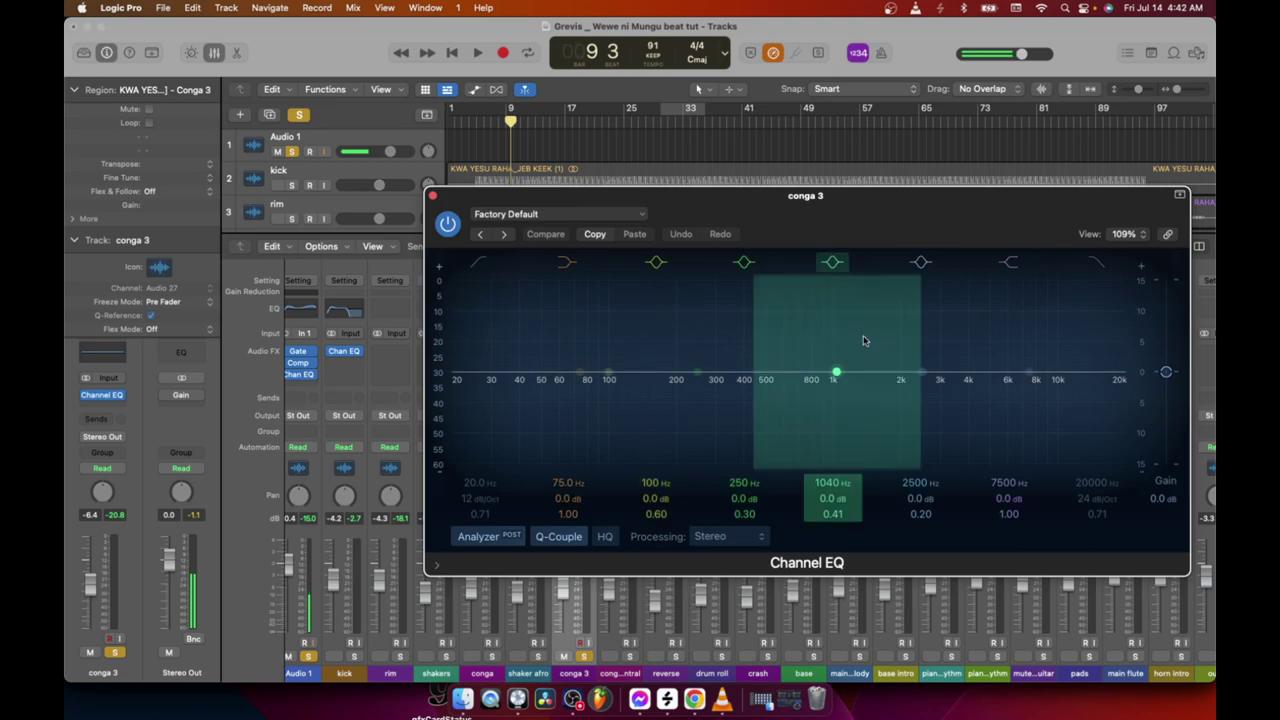
left_click_drag(733, 202, 569, 272)
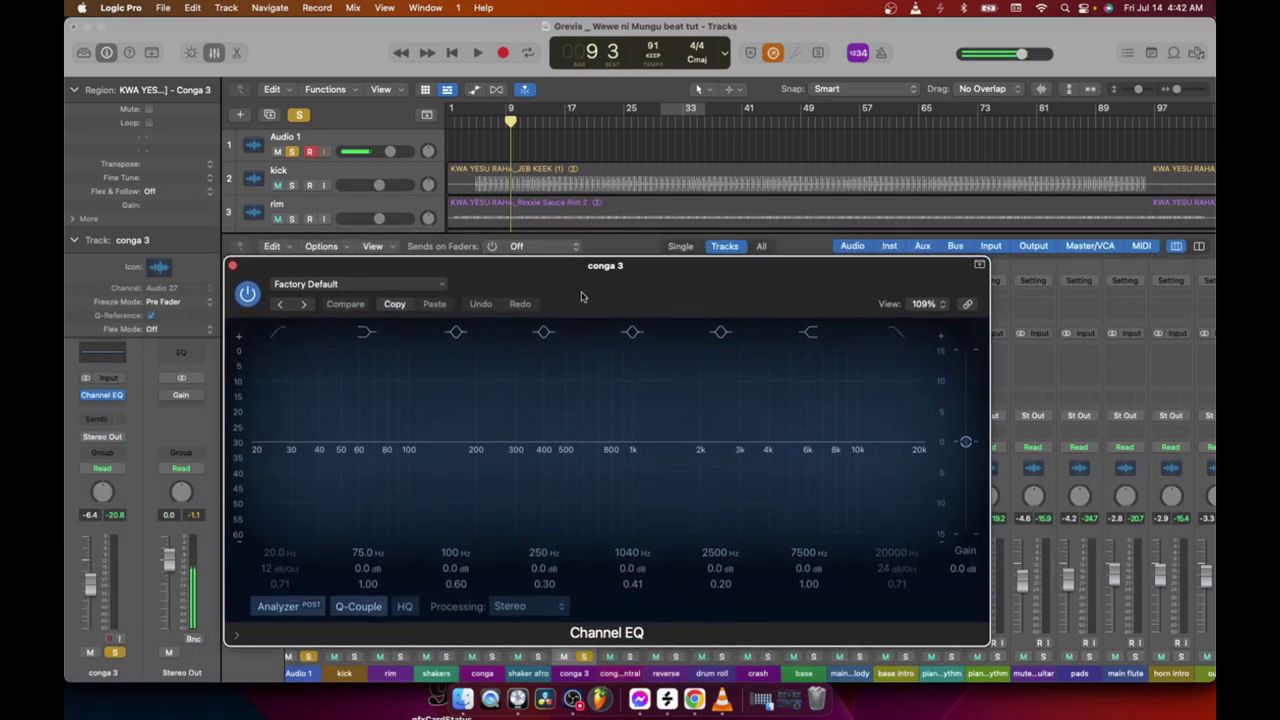
Boost conga 3's mid band to about +7.2 dB at 1690 Hz during playback, comparing against the bypassed EQ.
left_click_drag(634, 445, 669, 414)
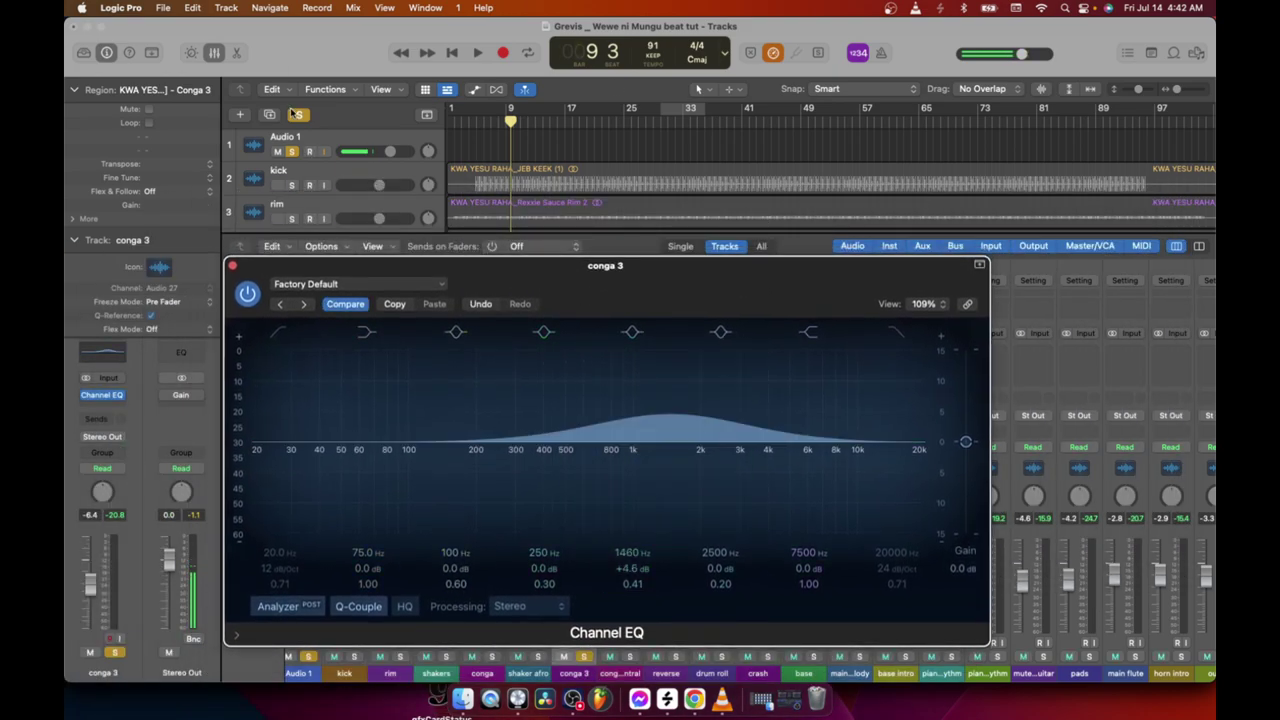
left_click(476, 53)
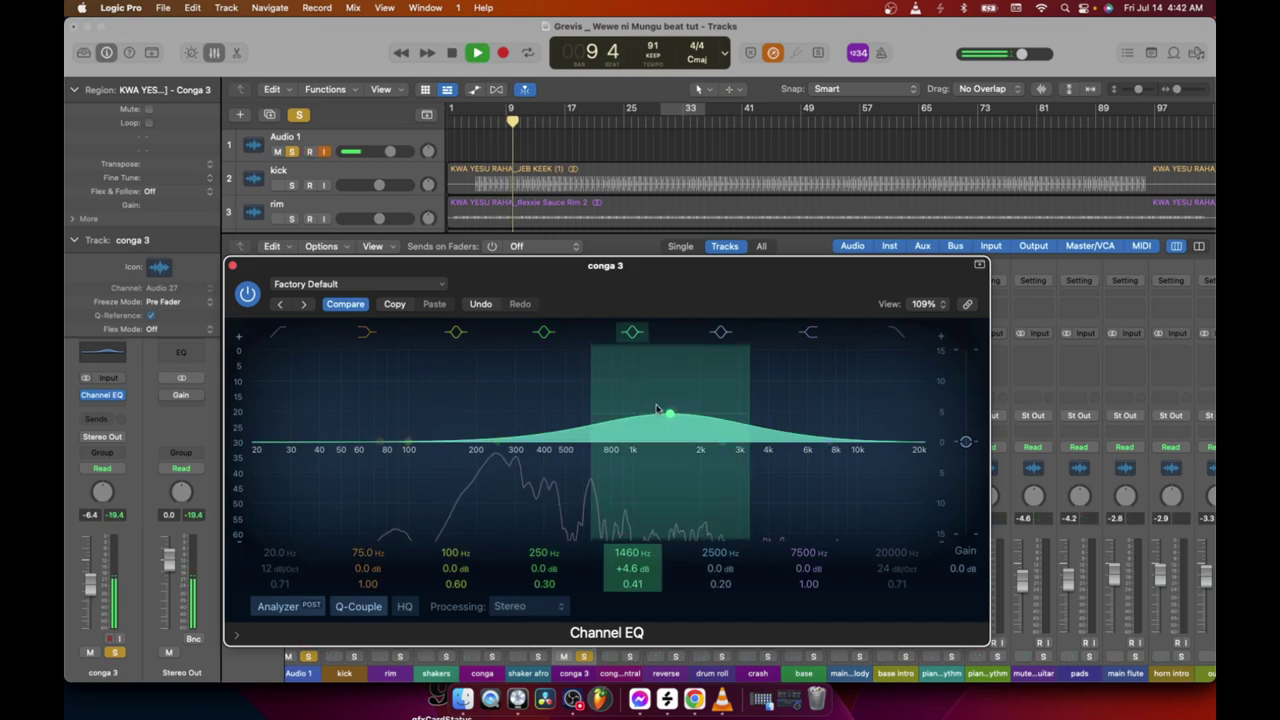
mouse_move(665, 410)
left_mouse_down()
mouse_move(593, 379)
mouse_move(551, 378)
mouse_move(682, 397)
left_mouse_up()
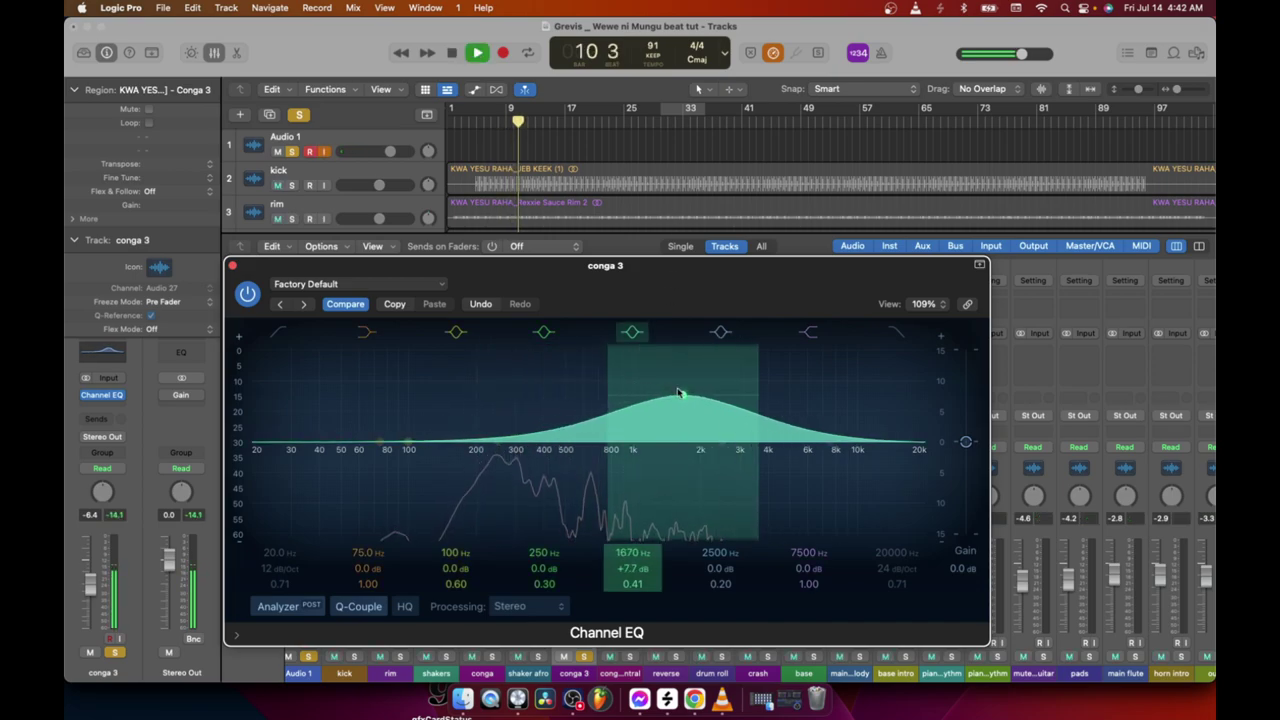
left_click(246, 295)
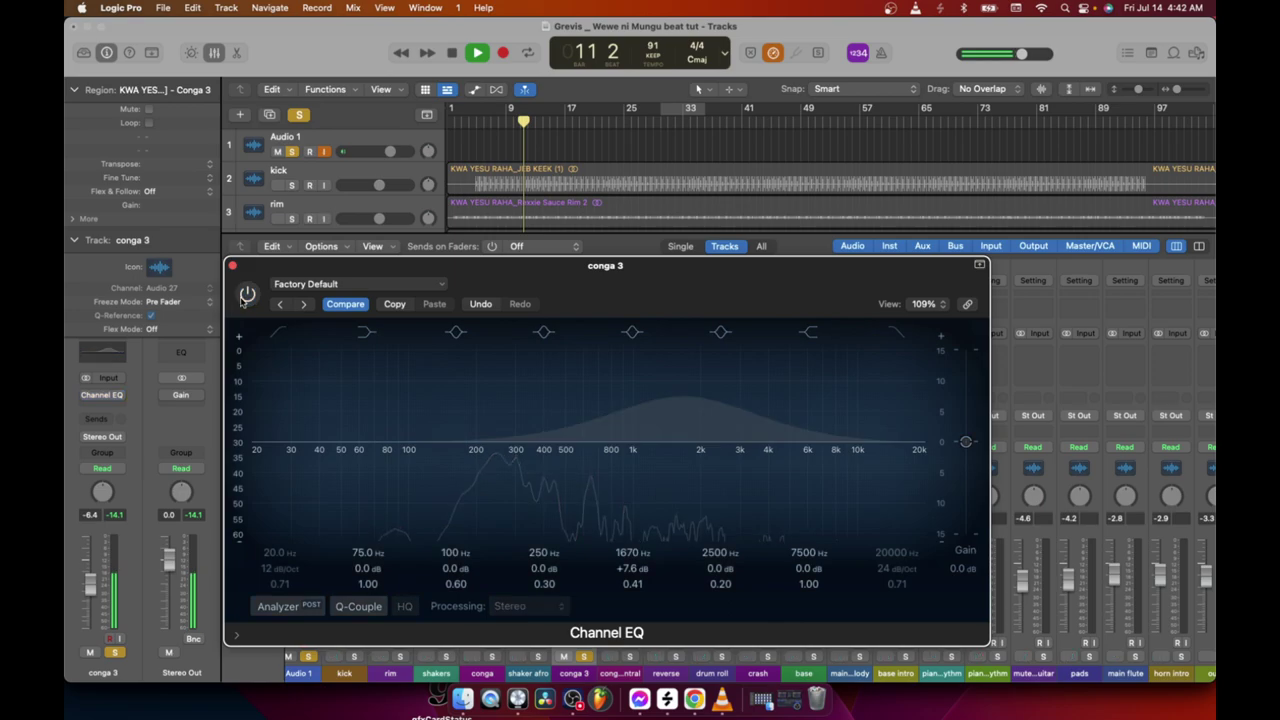
left_click(246, 295)
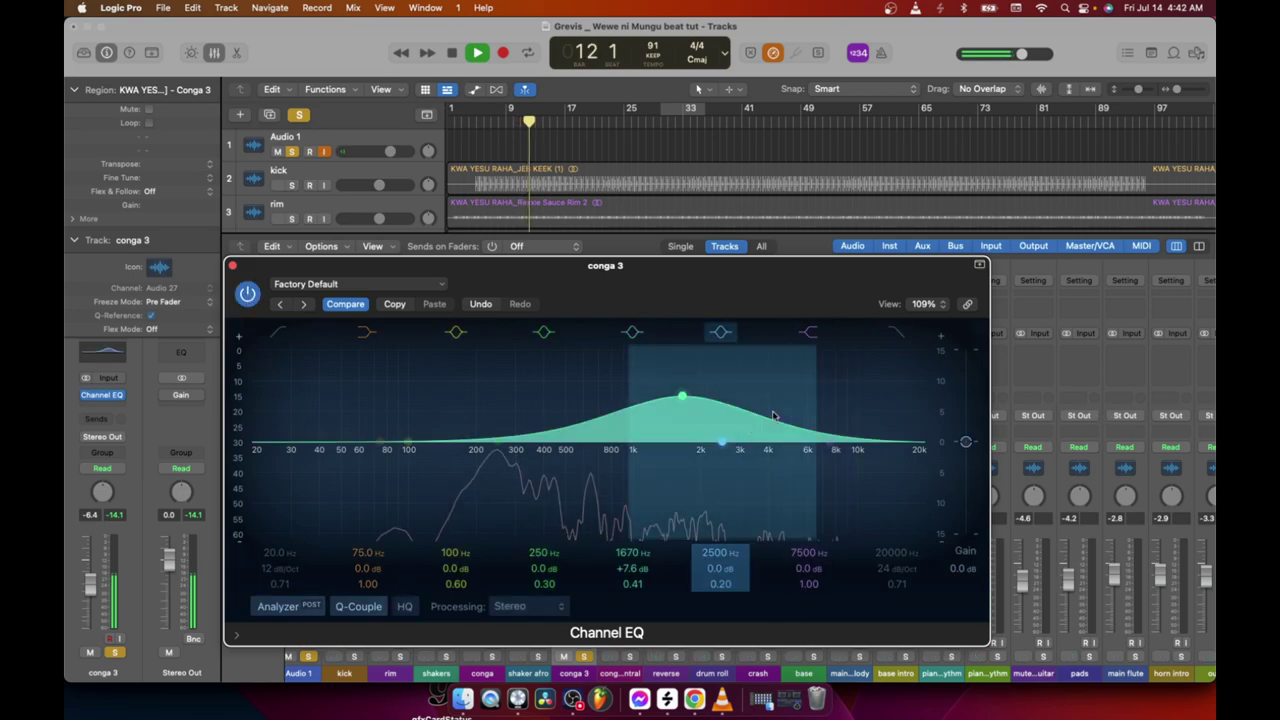
left_click_drag(680, 399, 684, 402)
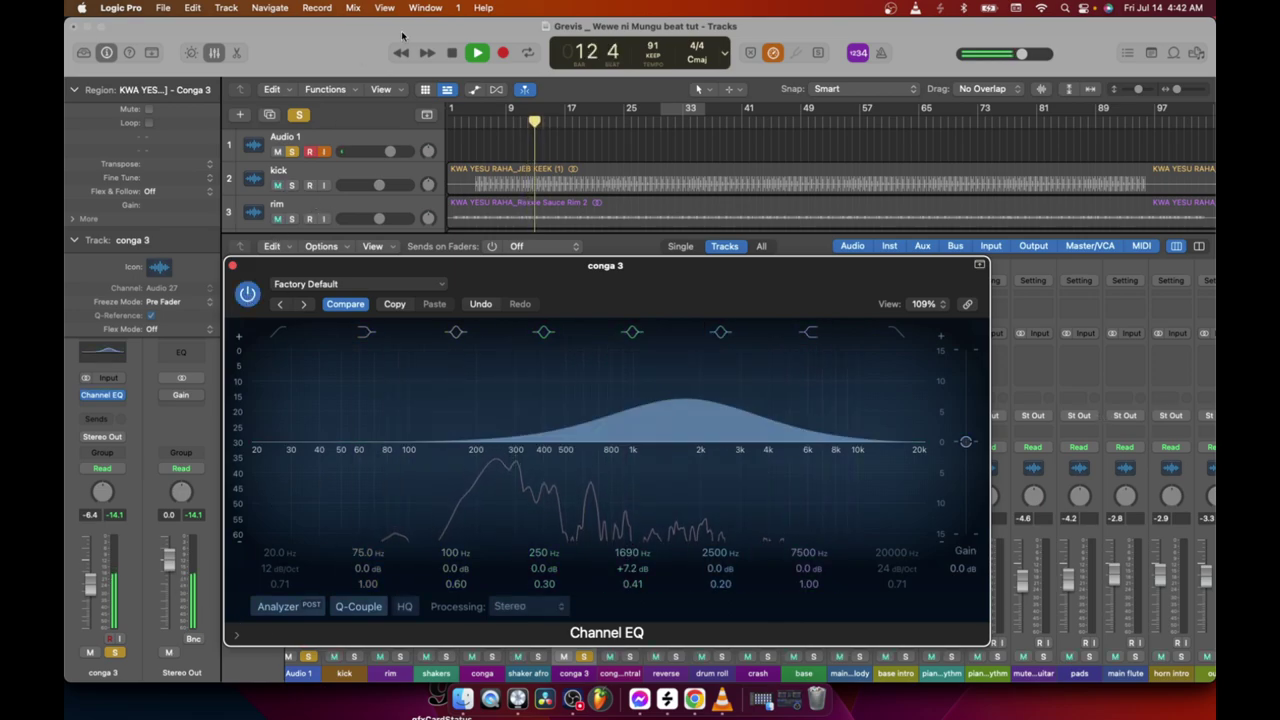
key("space")
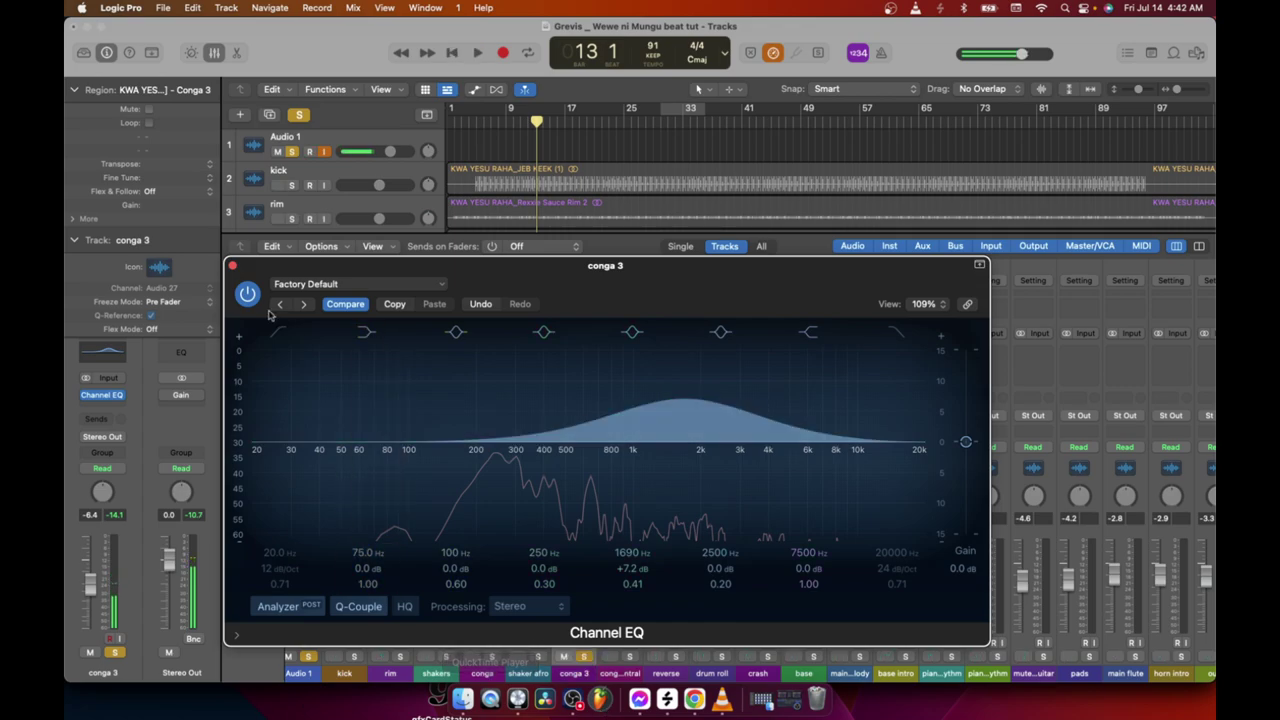
Enable a 12 dB/Oct low cut at 165 Hz on conga 3 and compare the EQ bypassed and engaged during playback.
left_click(278, 333)
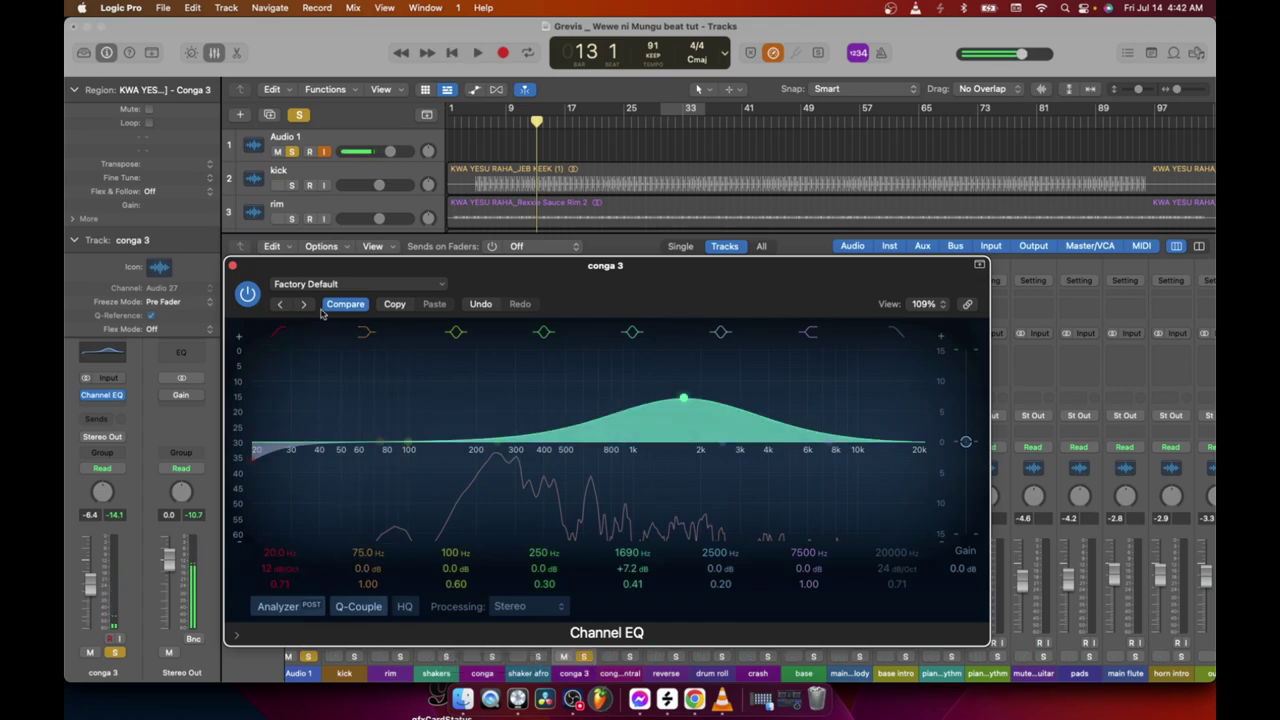
left_click_drag(280, 556, 280, 450)
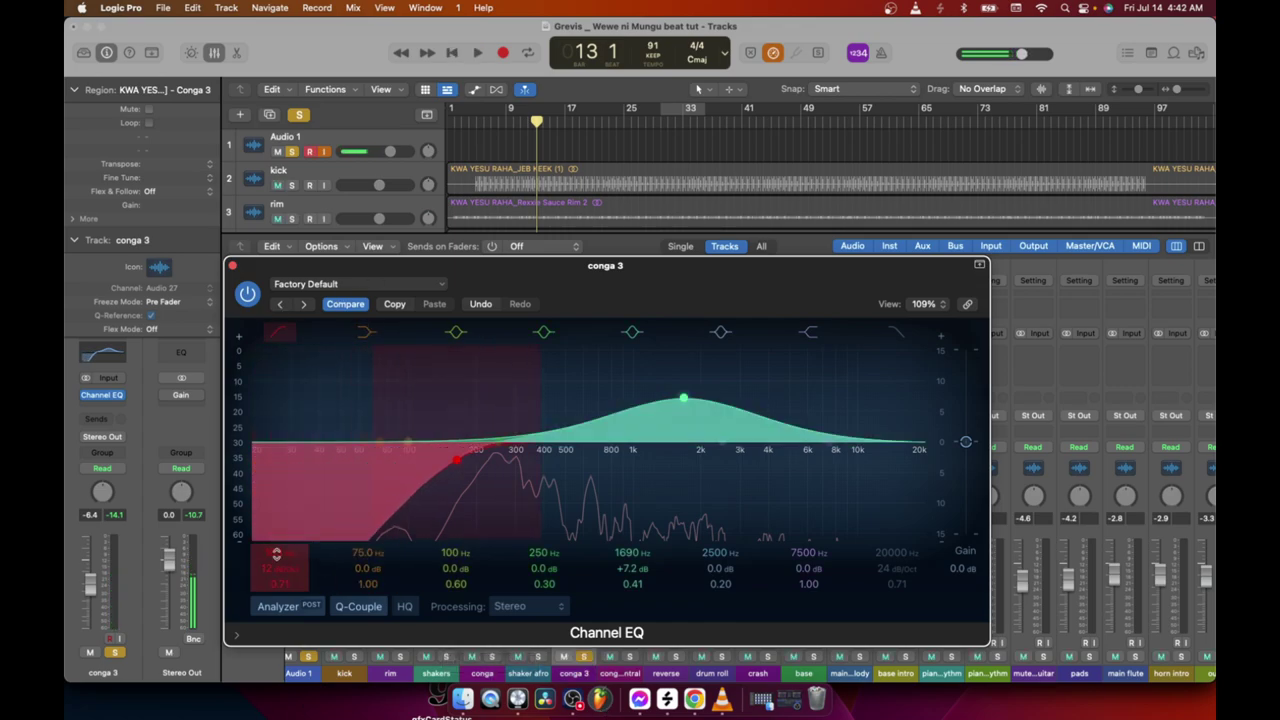
left_click(476, 52)
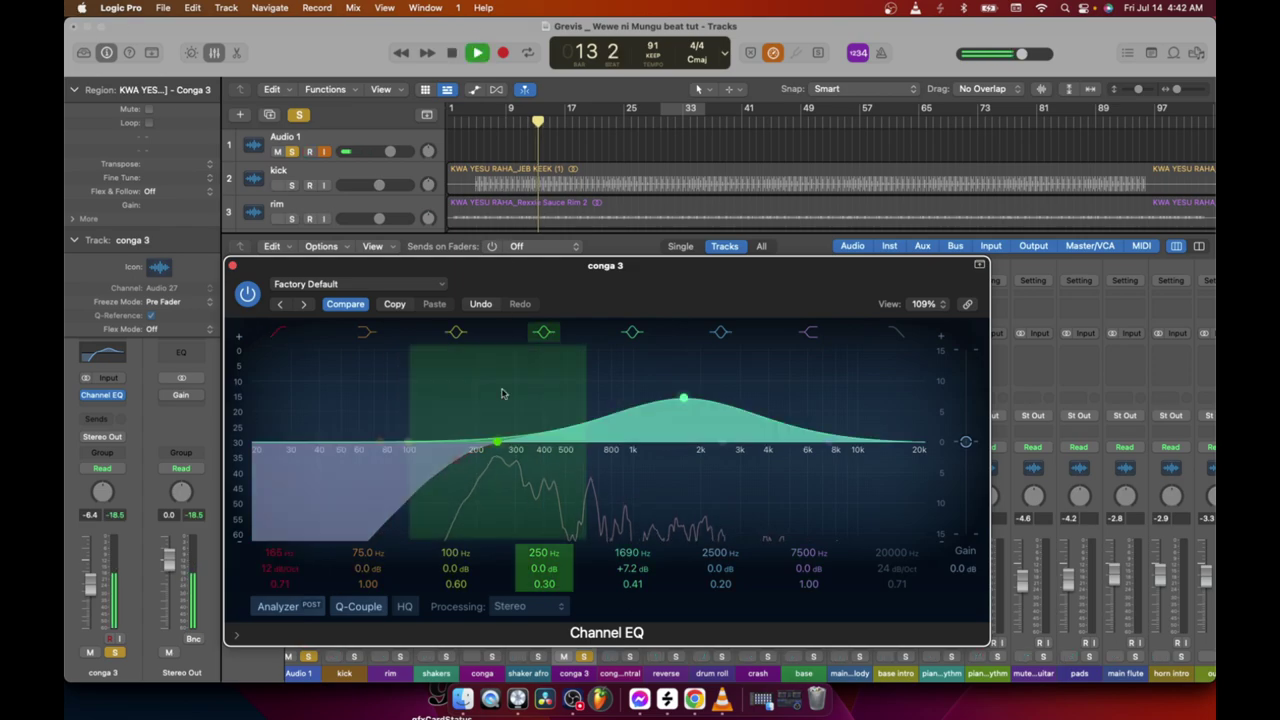
left_click(247, 293)
left_click(247, 293)
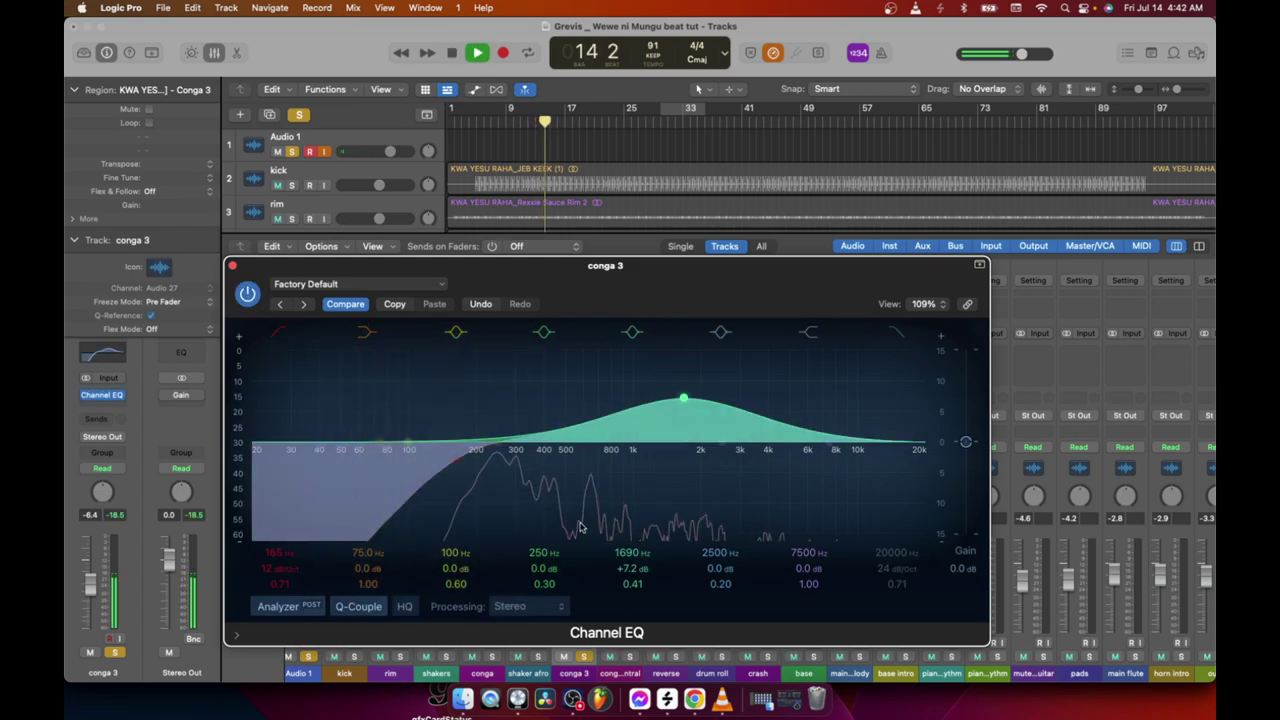
Set conga 3's mid boost to +5.3 dB at 1970 Hz and its high shelf to +1.9 dB at 2960 Hz.
left_click_drag(684, 399, 700, 376)
left_click_drag(830, 398, 739, 434)
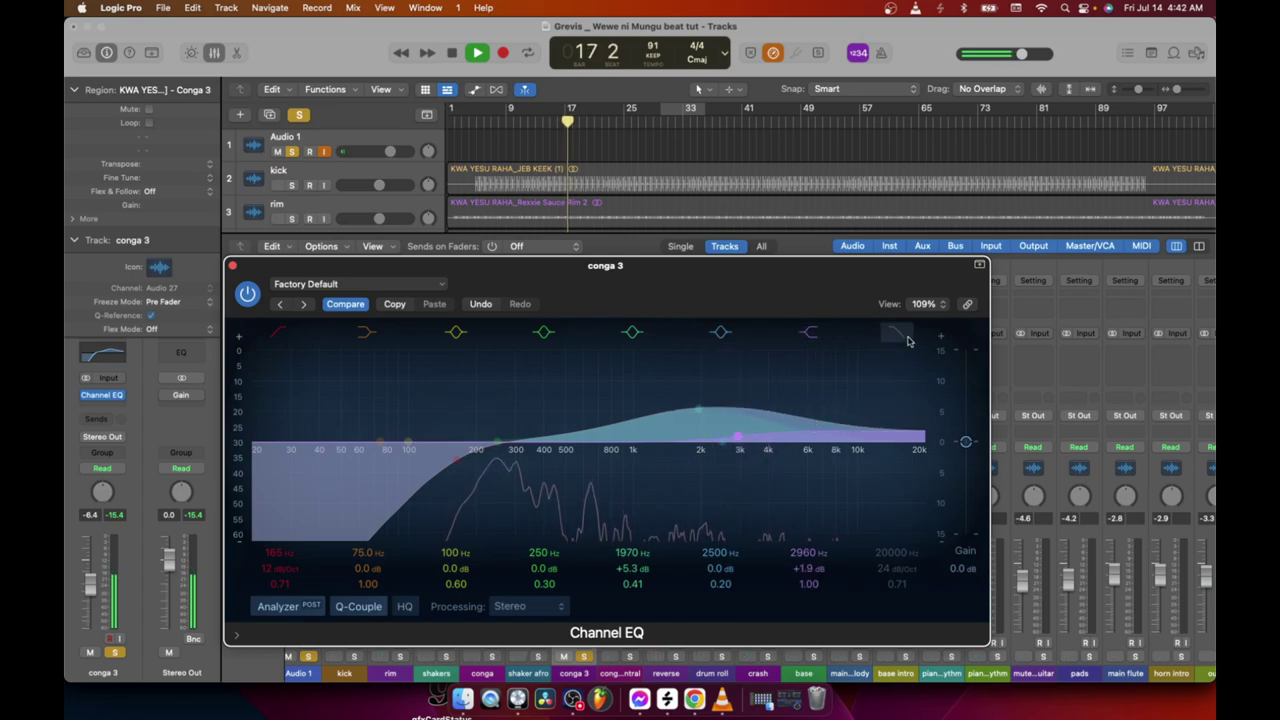
Set conga 3's 24 dB/Oct high cut to 13300 Hz and compare the EQ bypassed and engaged before stopping playback.
mouse_move(887, 558)
left_mouse_down()
mouse_move(887, 600)
mouse_move(887, 546)
left_mouse_up()
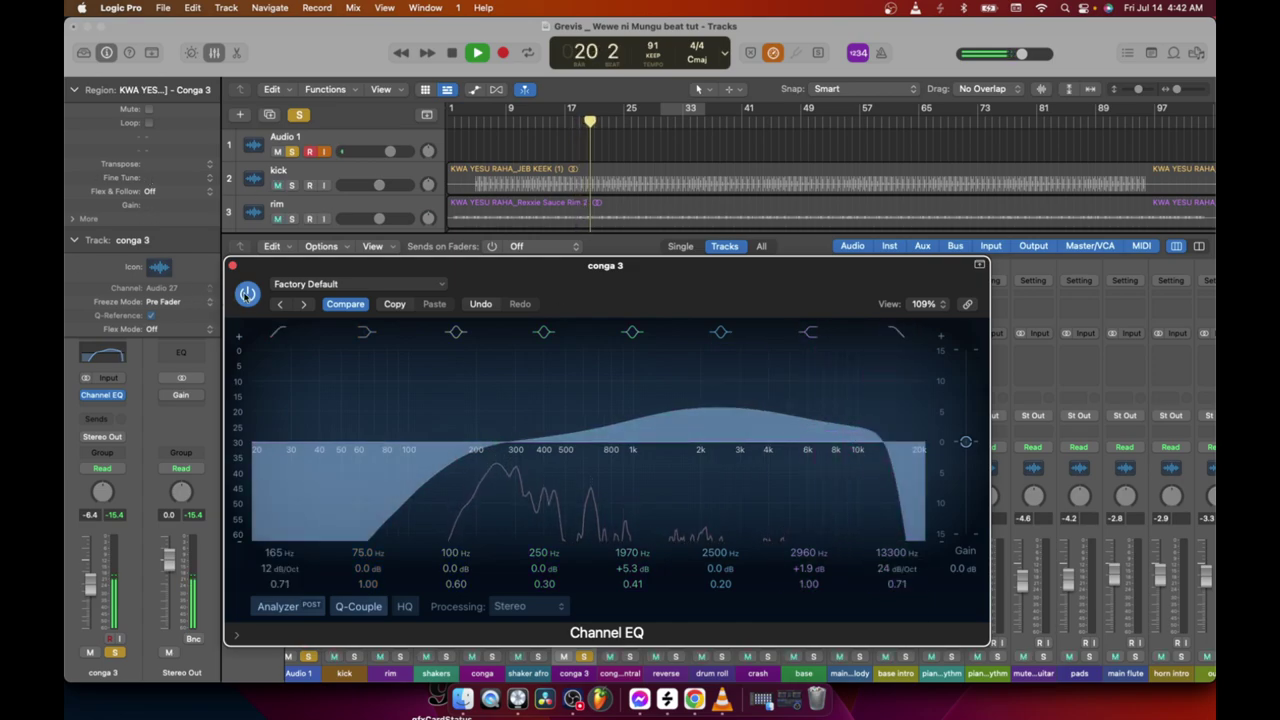
left_click(247, 294)
left_click(247, 294)
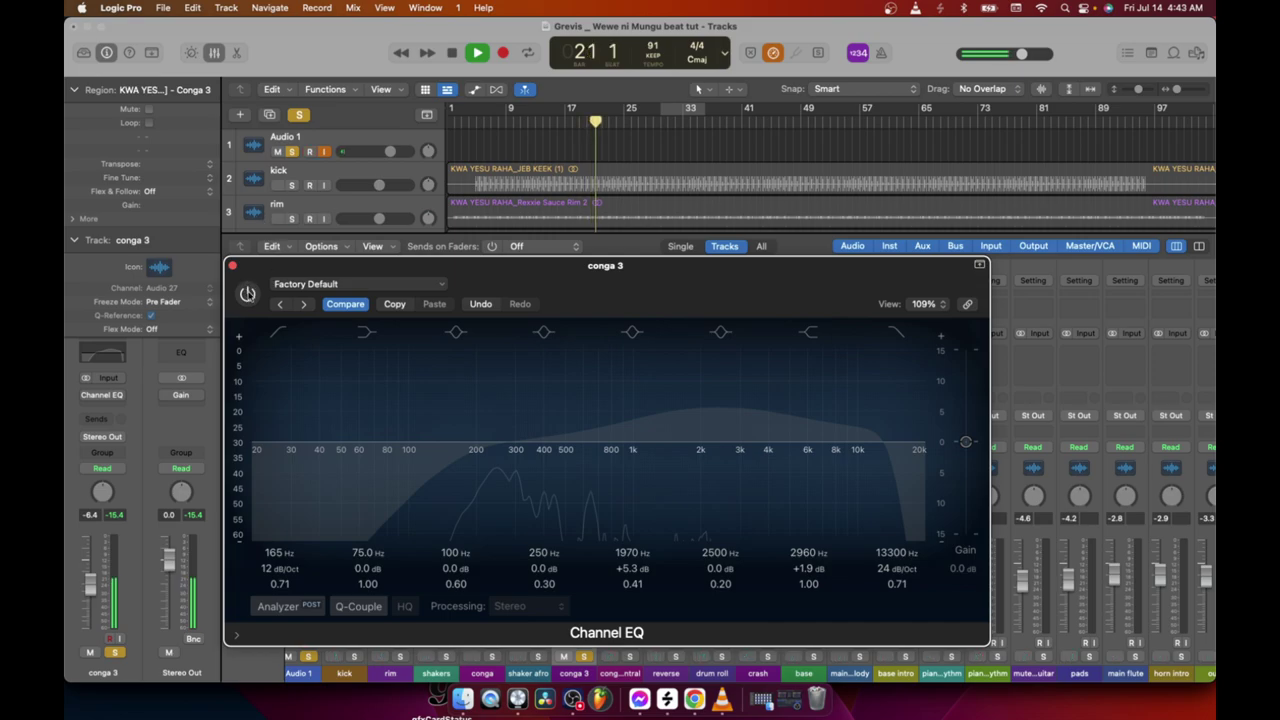
left_click(453, 53)
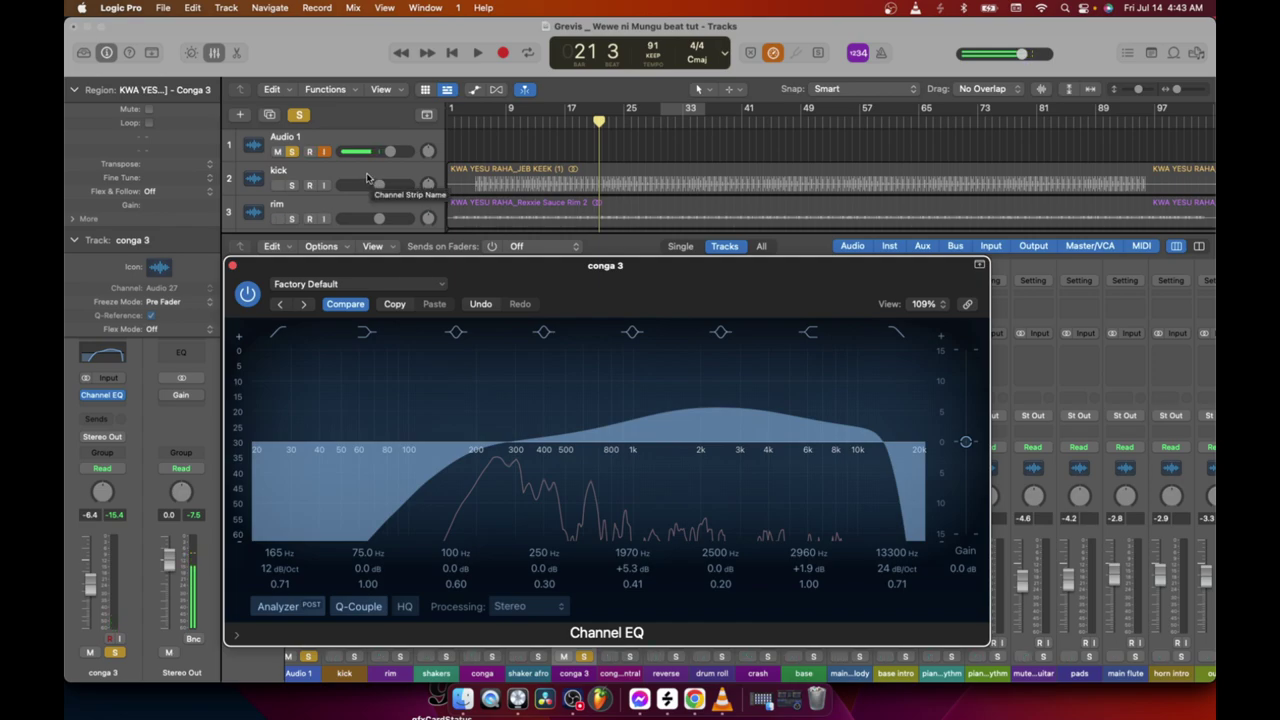
Resume playback from bar 21 and listen to conga 3 with its Channel EQ bypassed and re-engaged.
left_click(479, 55)
left_click(247, 293)
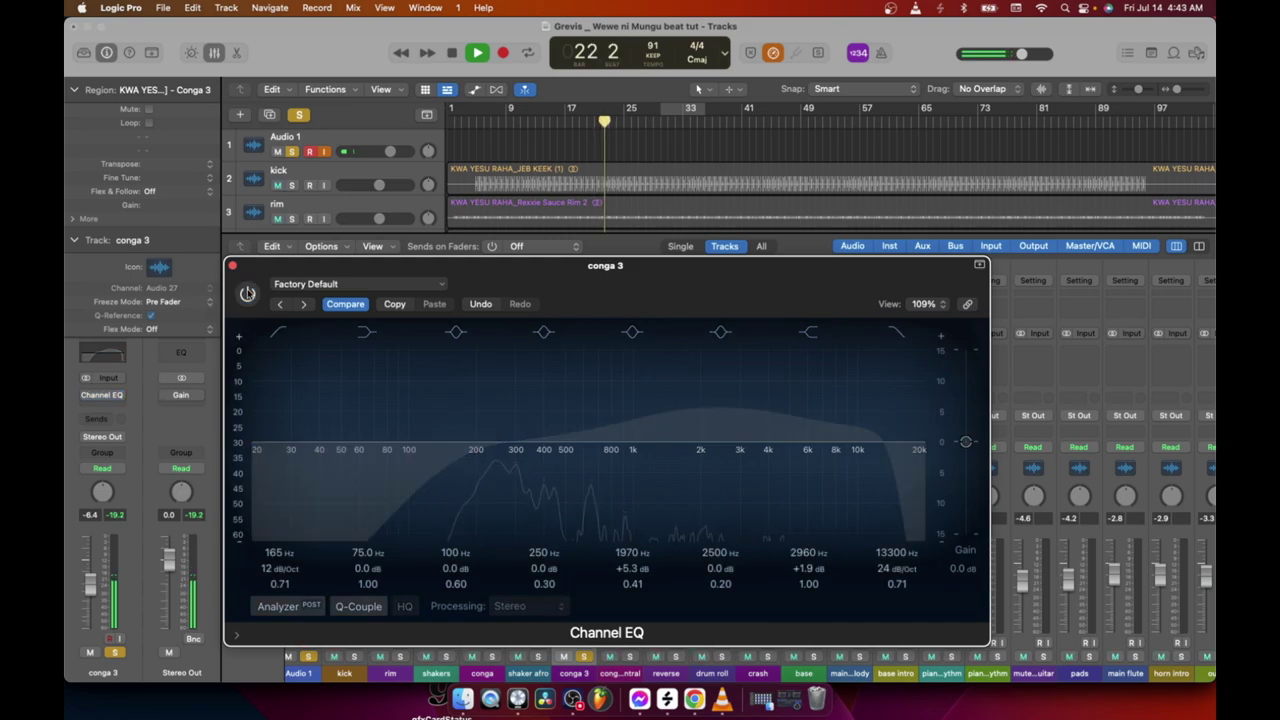
left_click(248, 292)
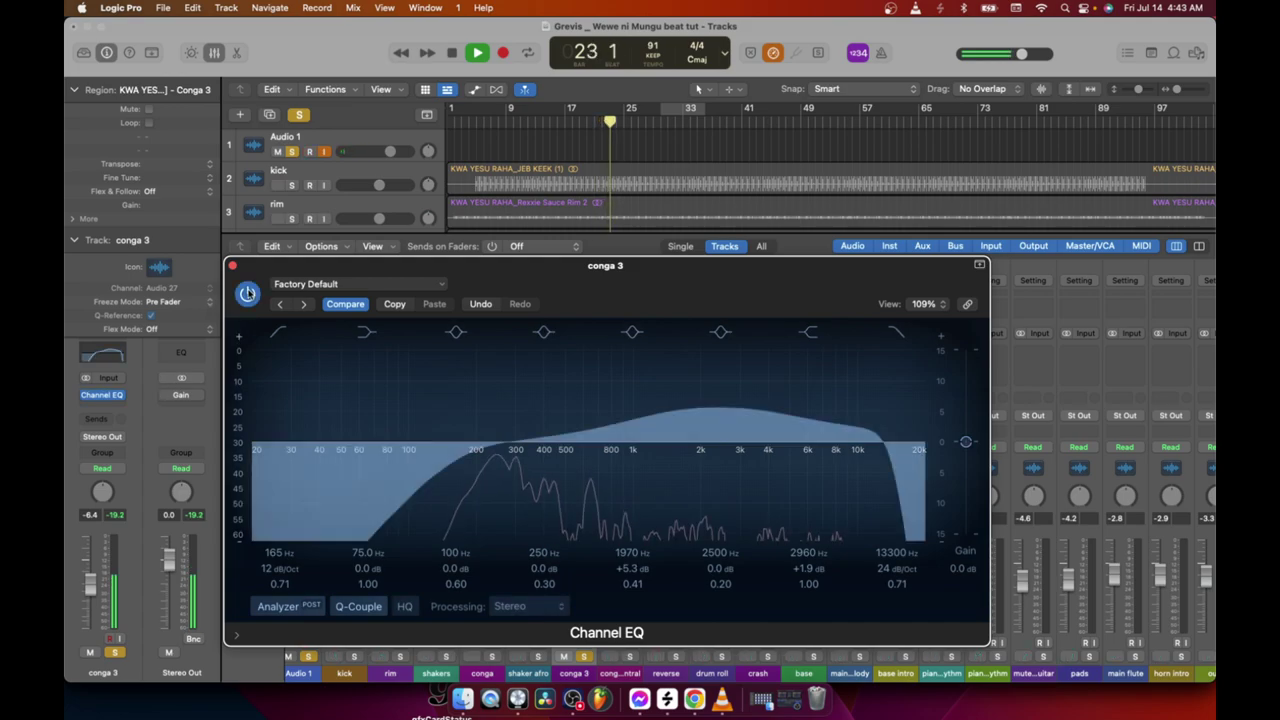
key("space")
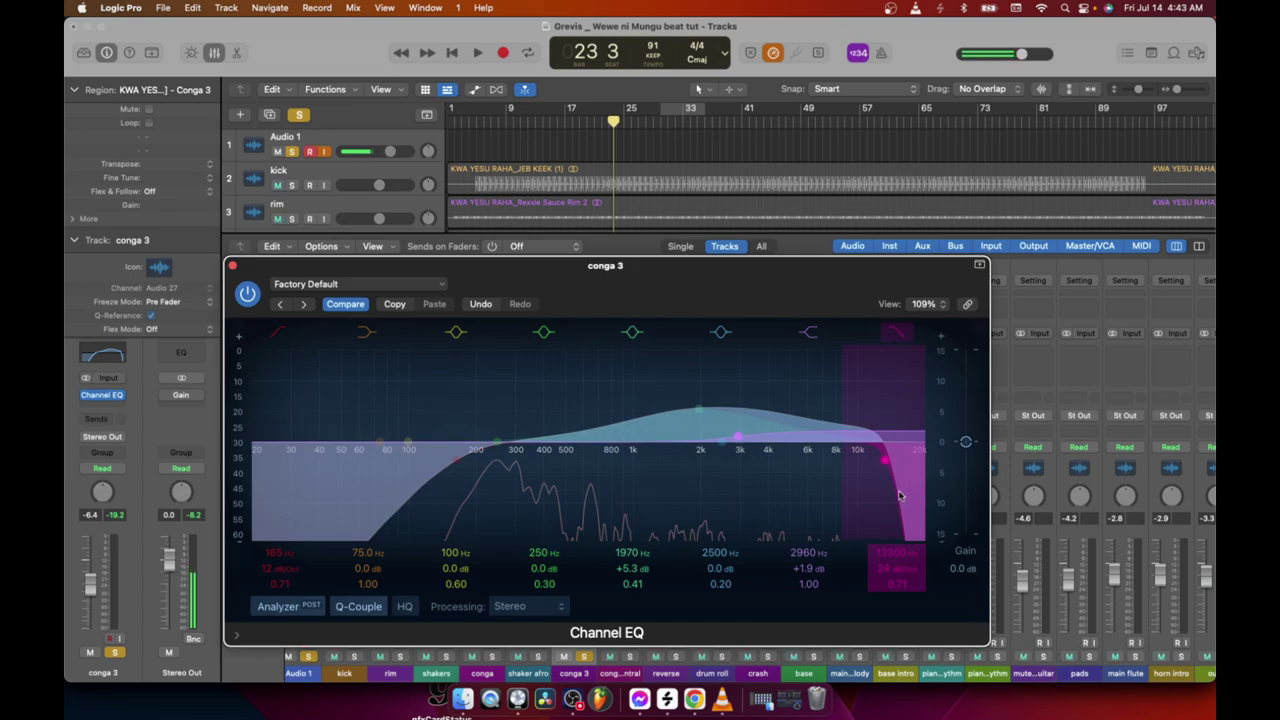
Try raising the Q of conga 3's high cut to 2.80 and undo the change.
scroll(900, 496, "up", 5)
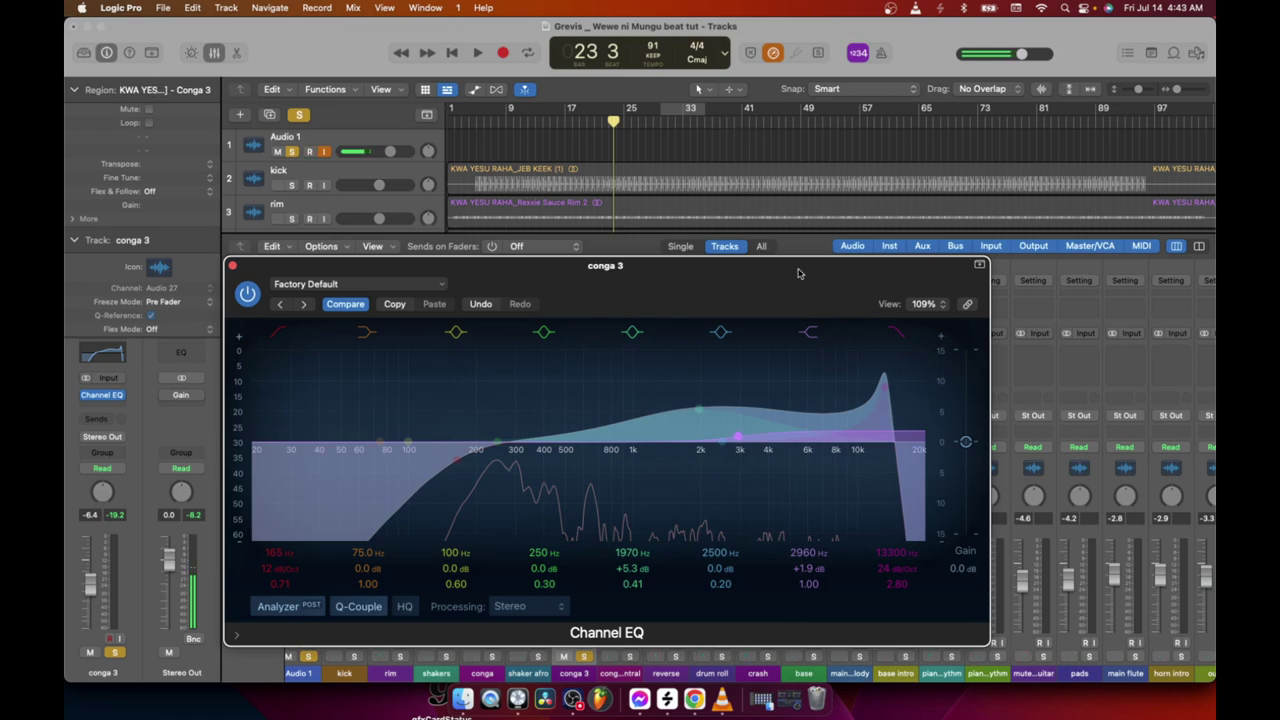
left_click(479, 308)
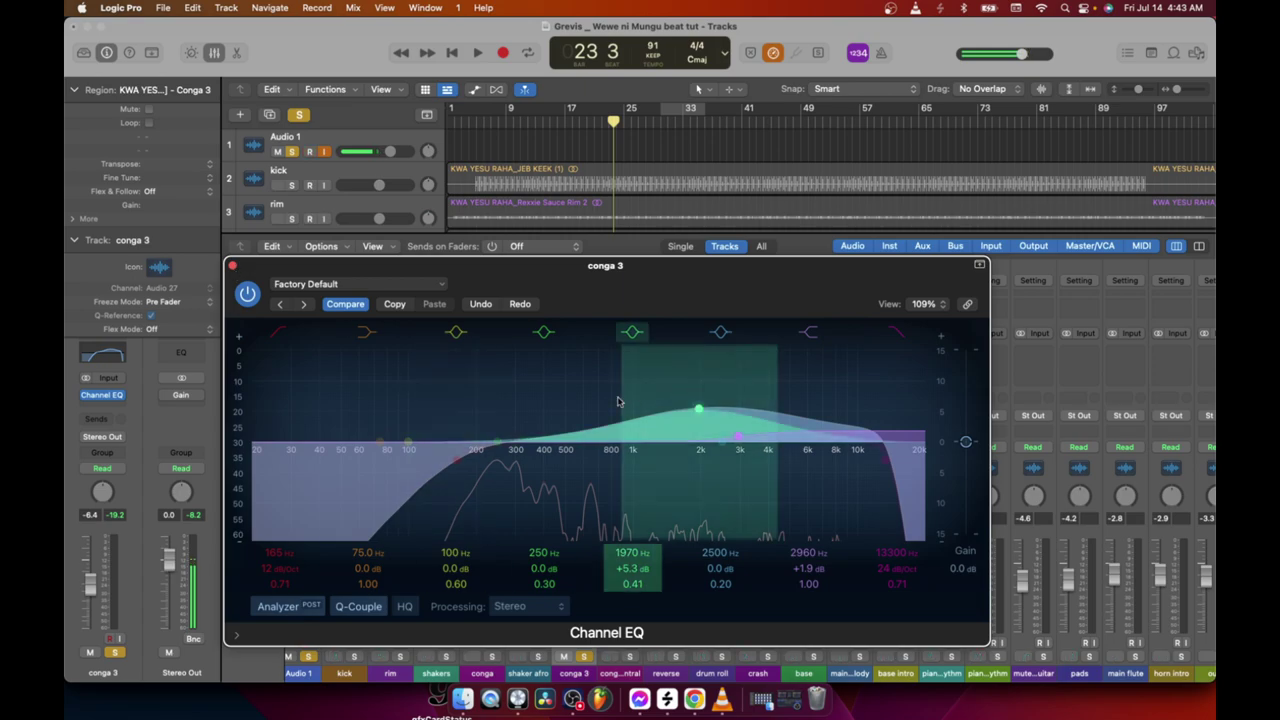
Close conga 3's Channel EQ and save the project.
left_click(232, 265)
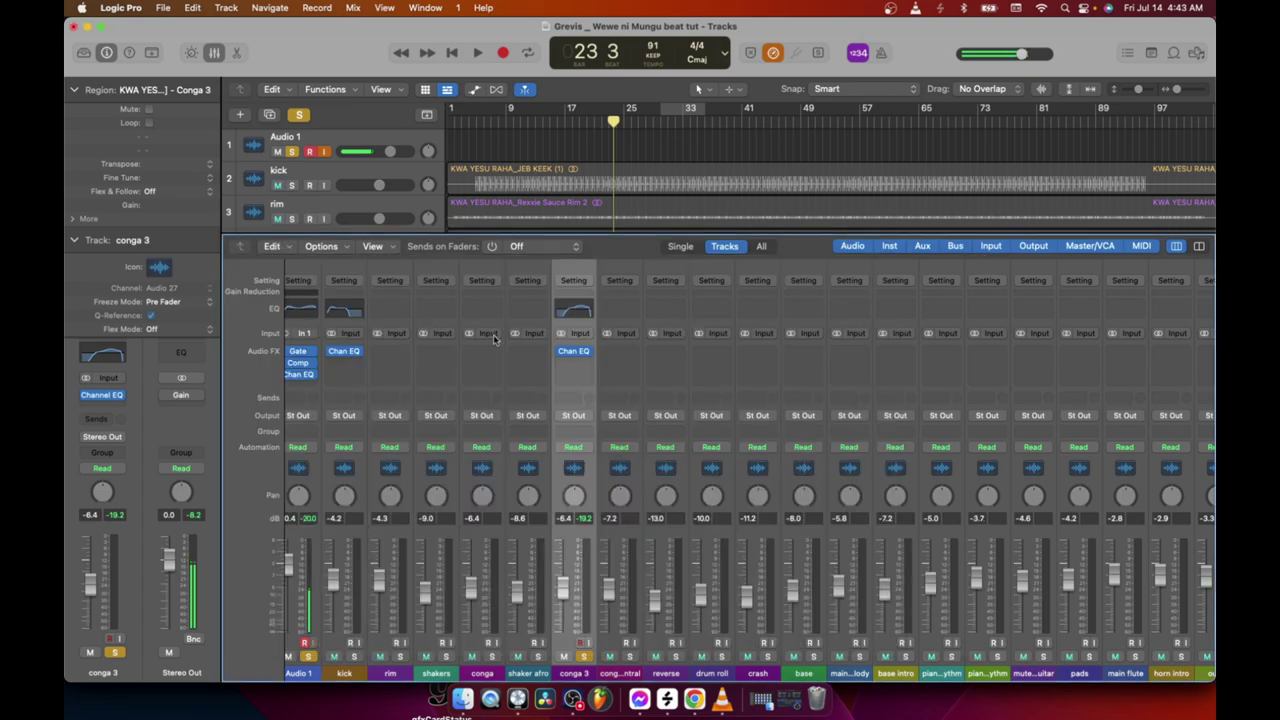
left_click(161, 8)
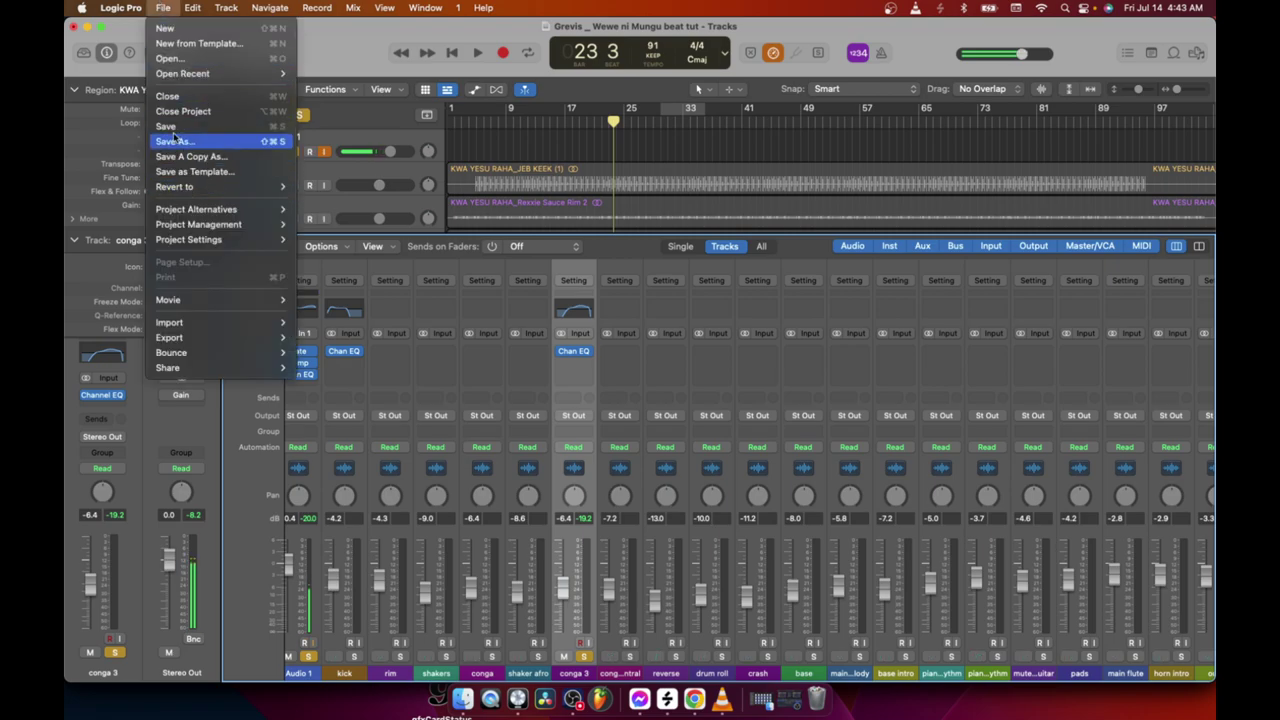
left_click(172, 127)
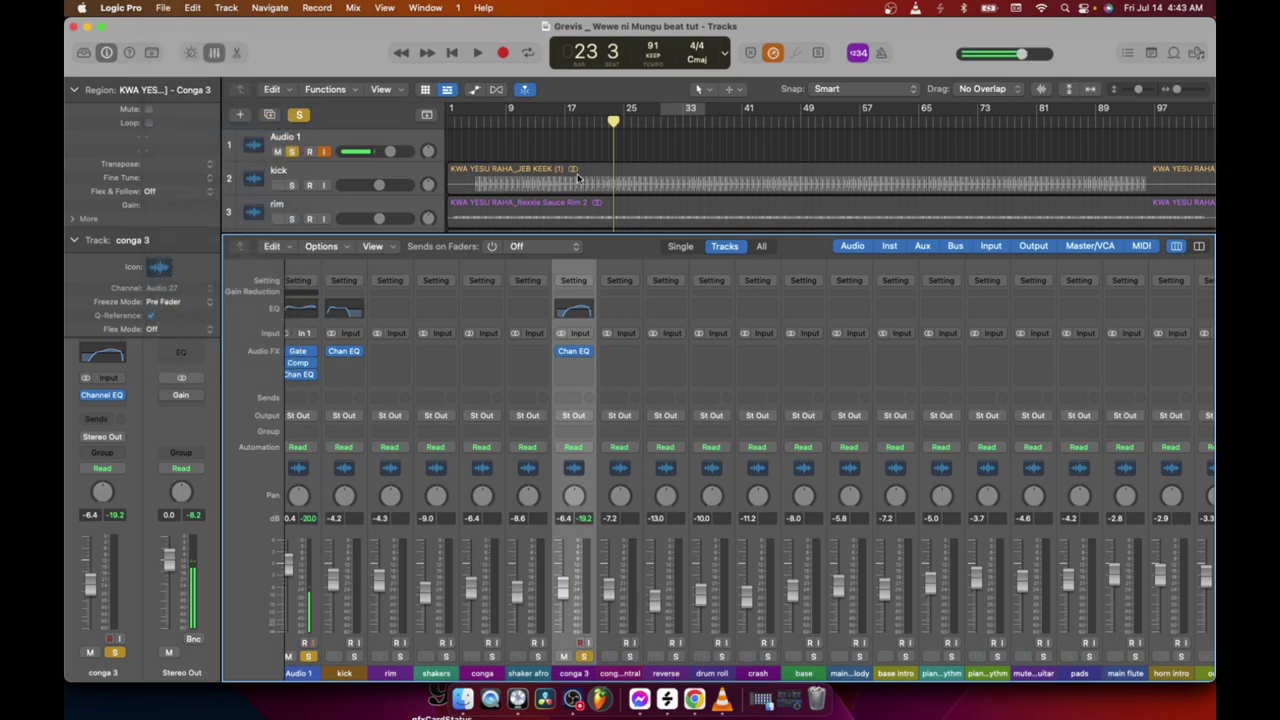
Unsolo conga 3, solo conga central and play a short stretch leading up to bar 17.
scroll(590, 197, "down", 5)
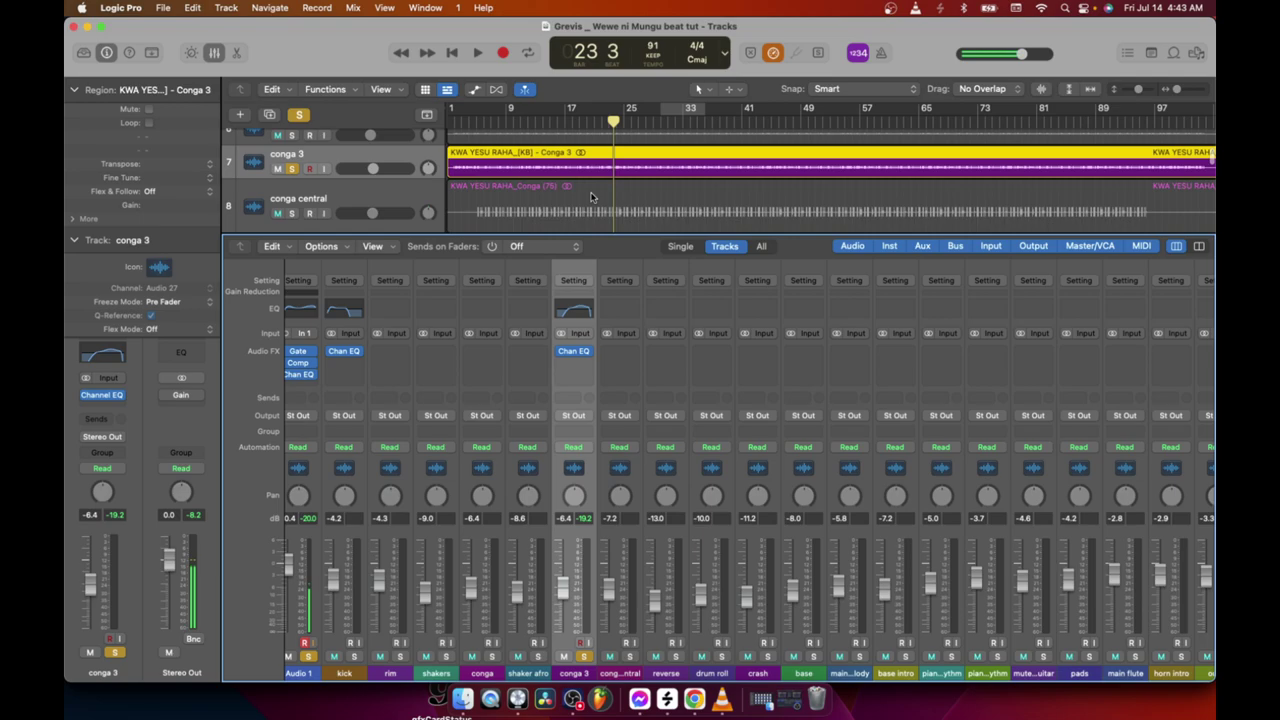
scroll(290, 185, "down", 1)
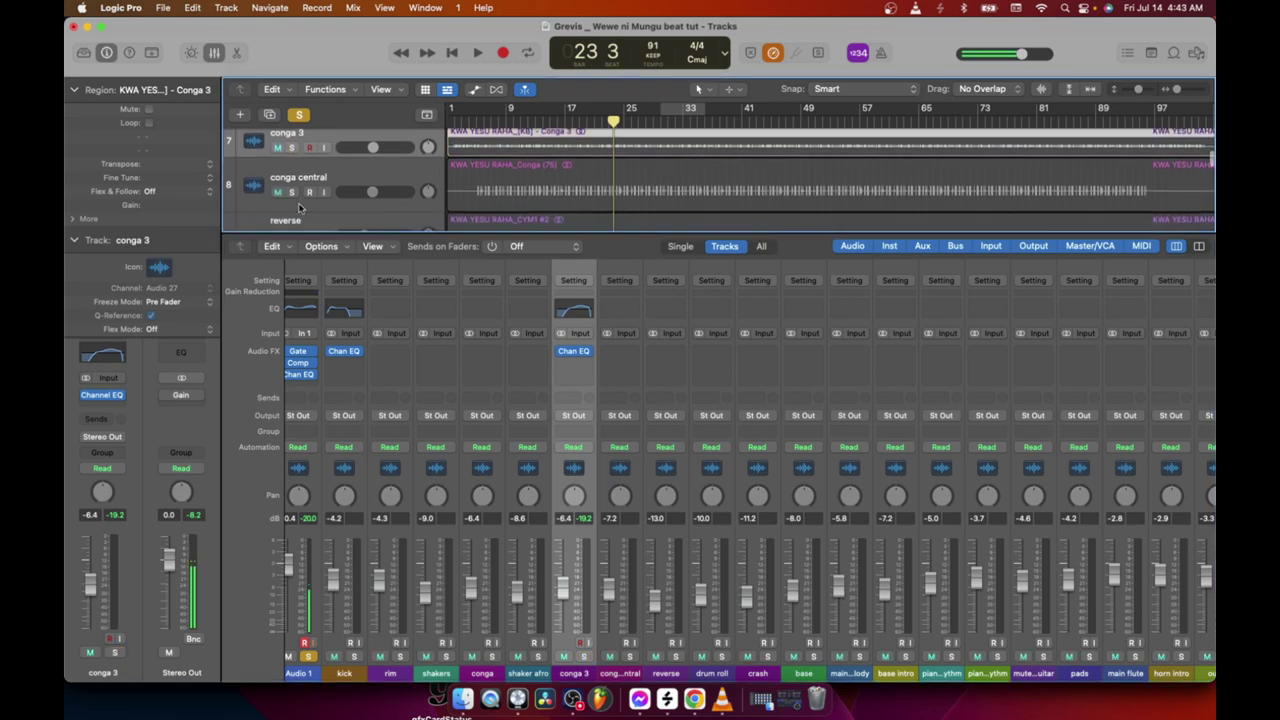
left_click(290, 191)
left_click(480, 53)
left_click(550, 120)
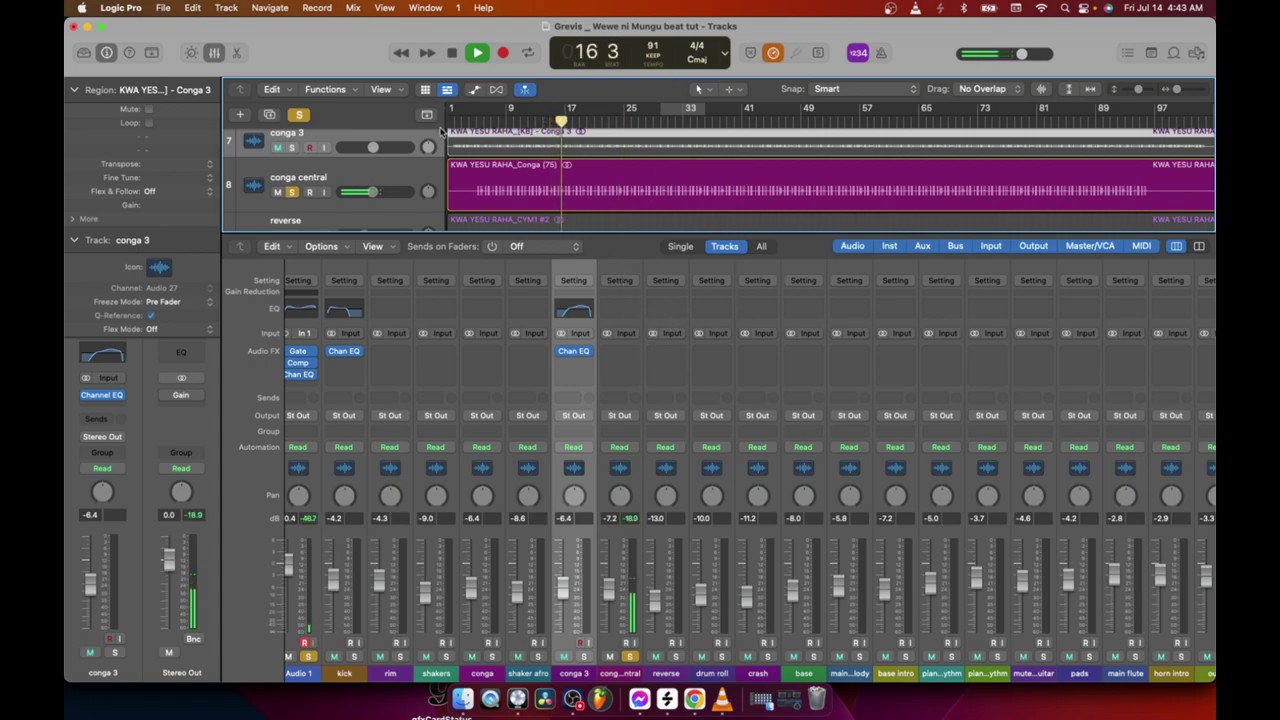
left_click(451, 54)
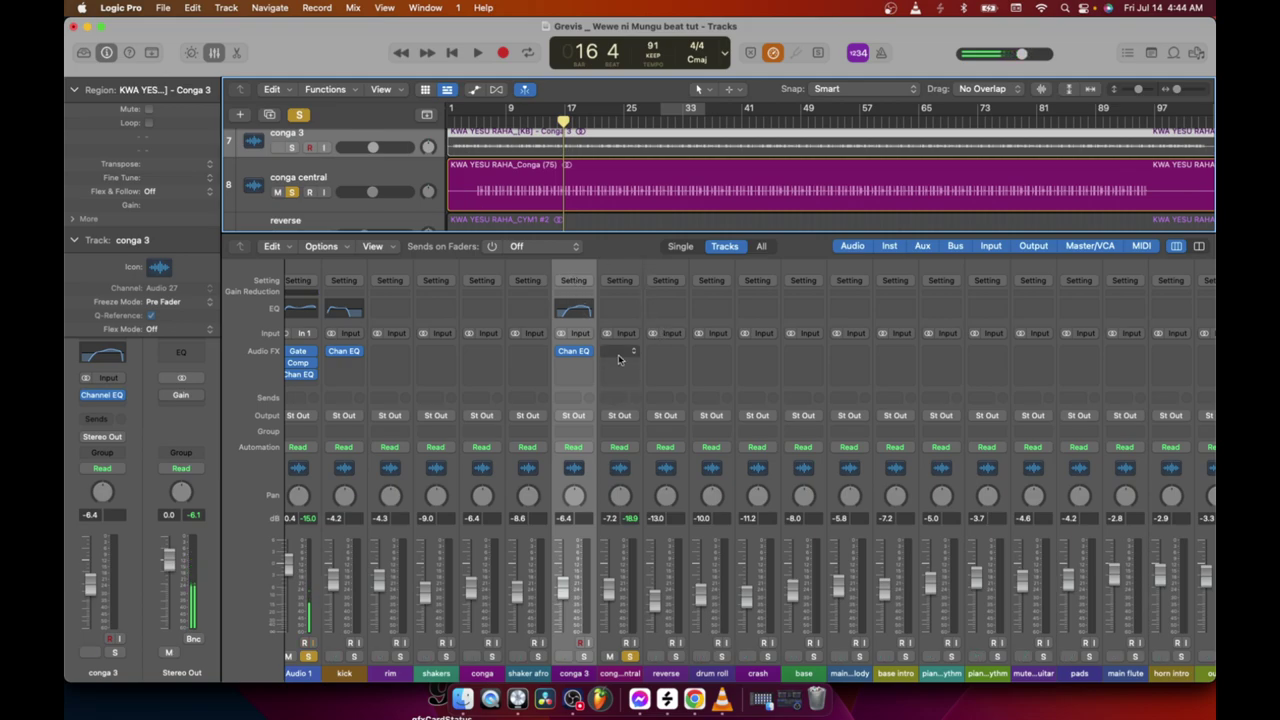
Move conga 3's Channel EQ to conga central and copy it back, leaving both tracks with the same EQ.
left_click_drag(580, 357, 623, 355)
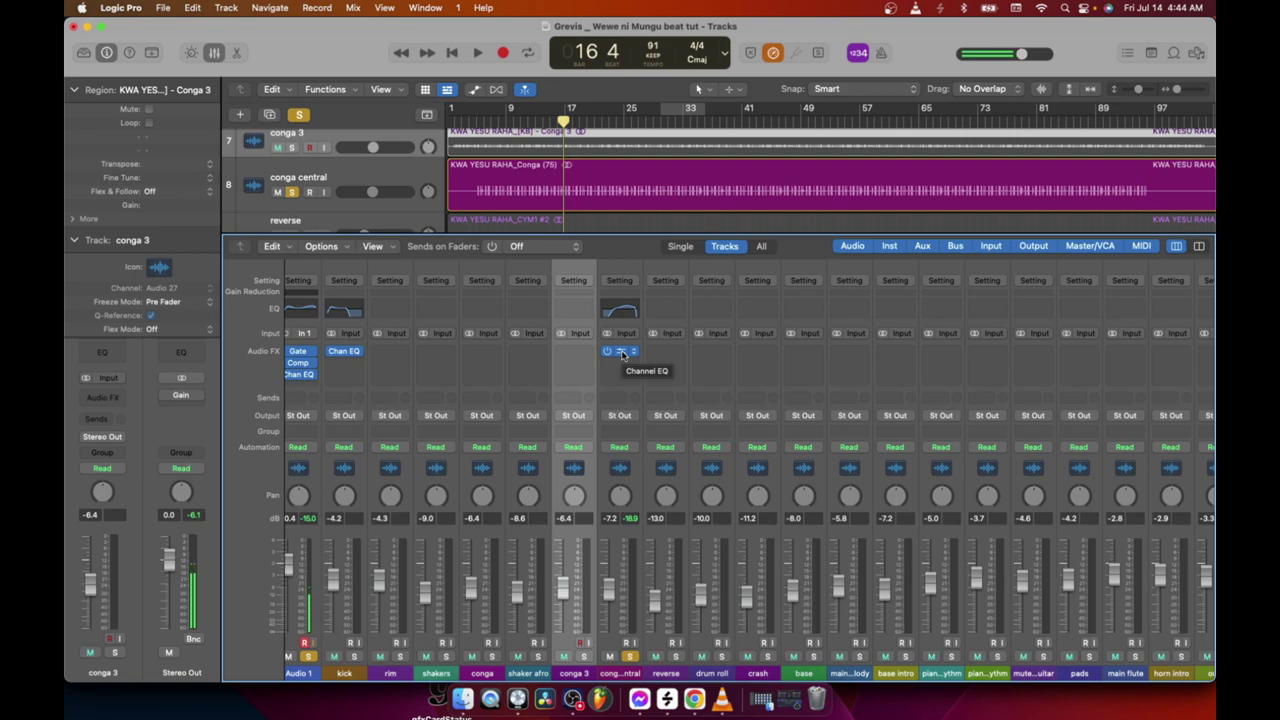
scroll(622, 354, "left", 1)
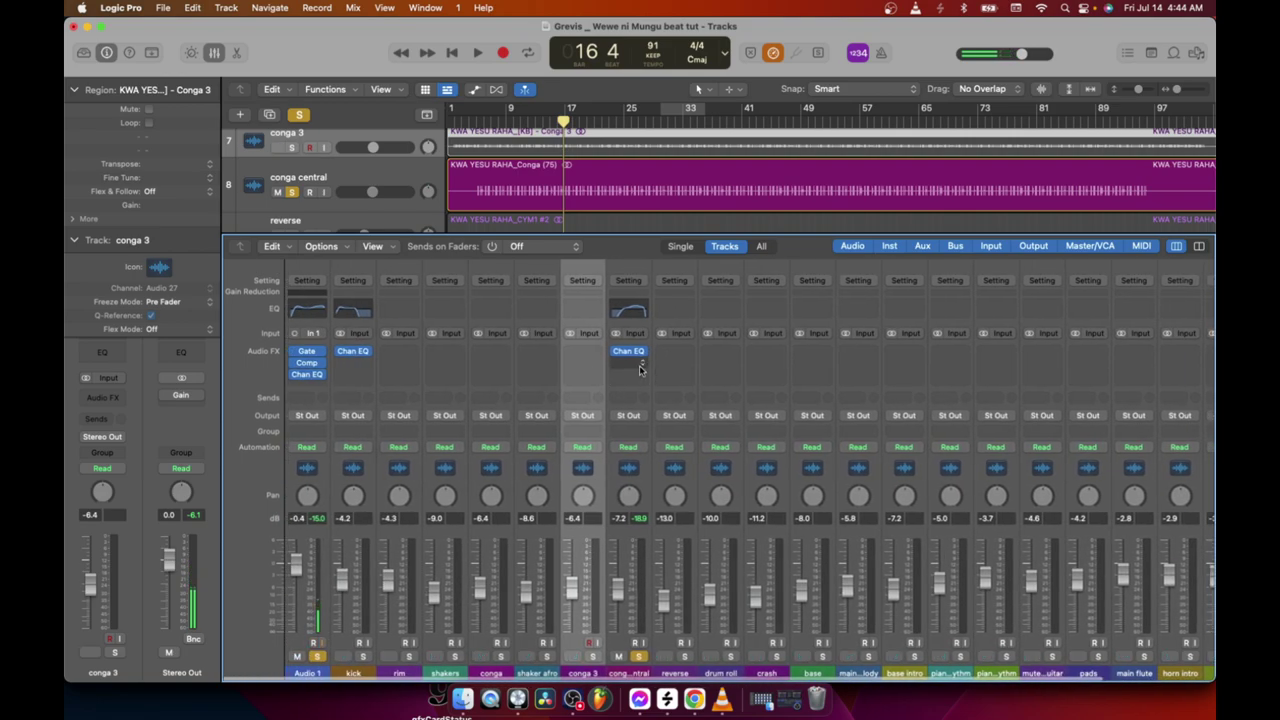
left_click_drag(605, 353, 588, 352)
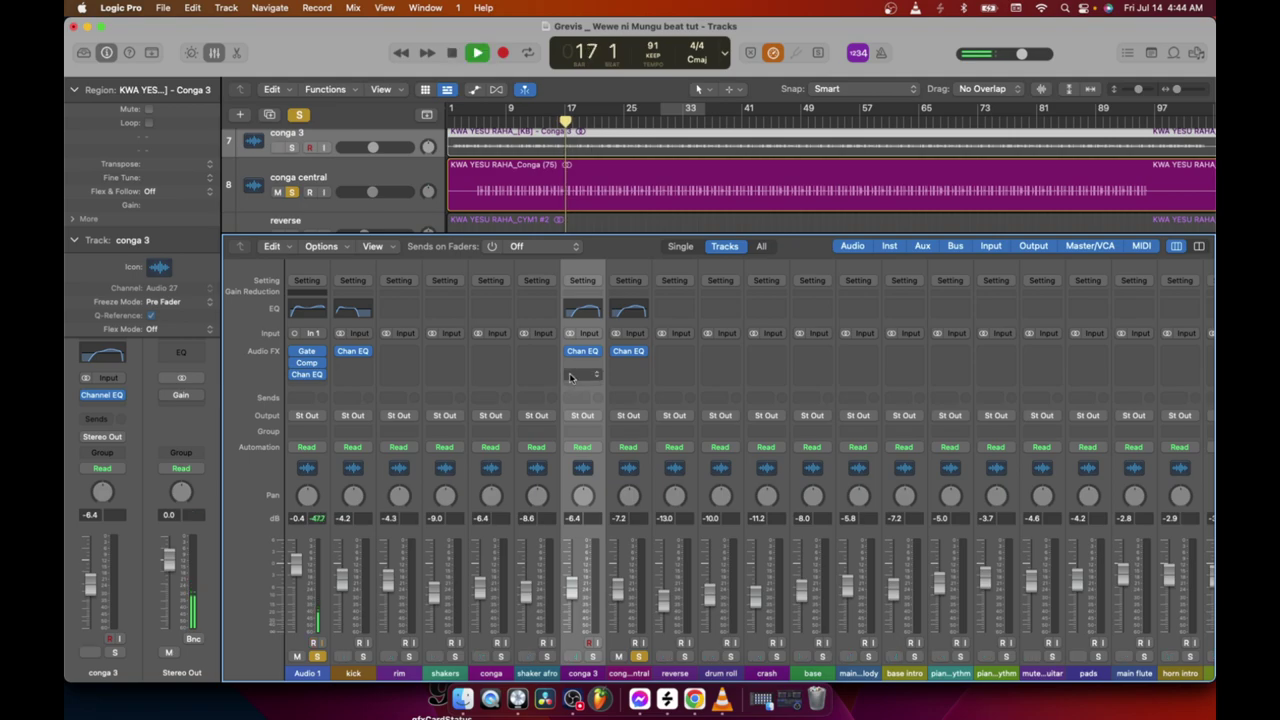
Compare conga central with its Channel EQ bypassed and active during playback, leaving the EQ enabled and playback stopped.
left_click(617, 352)
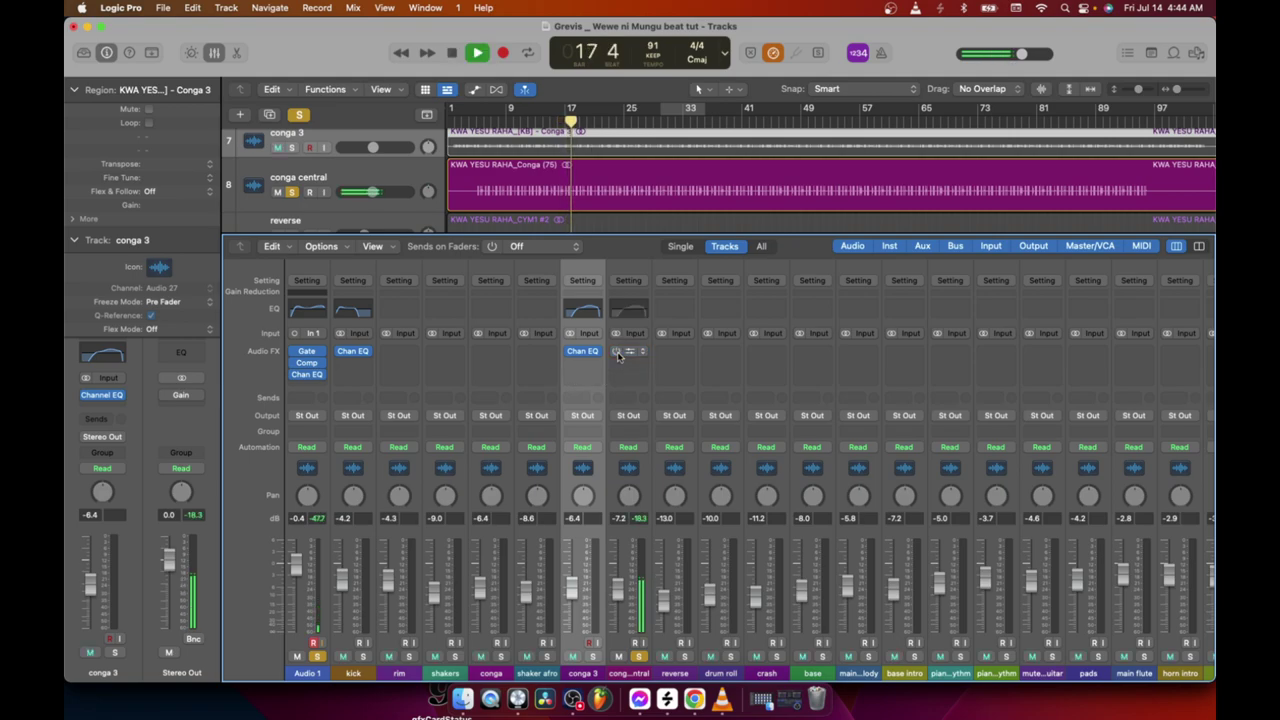
scroll(610, 356, "right", 2)
left_click(580, 353)
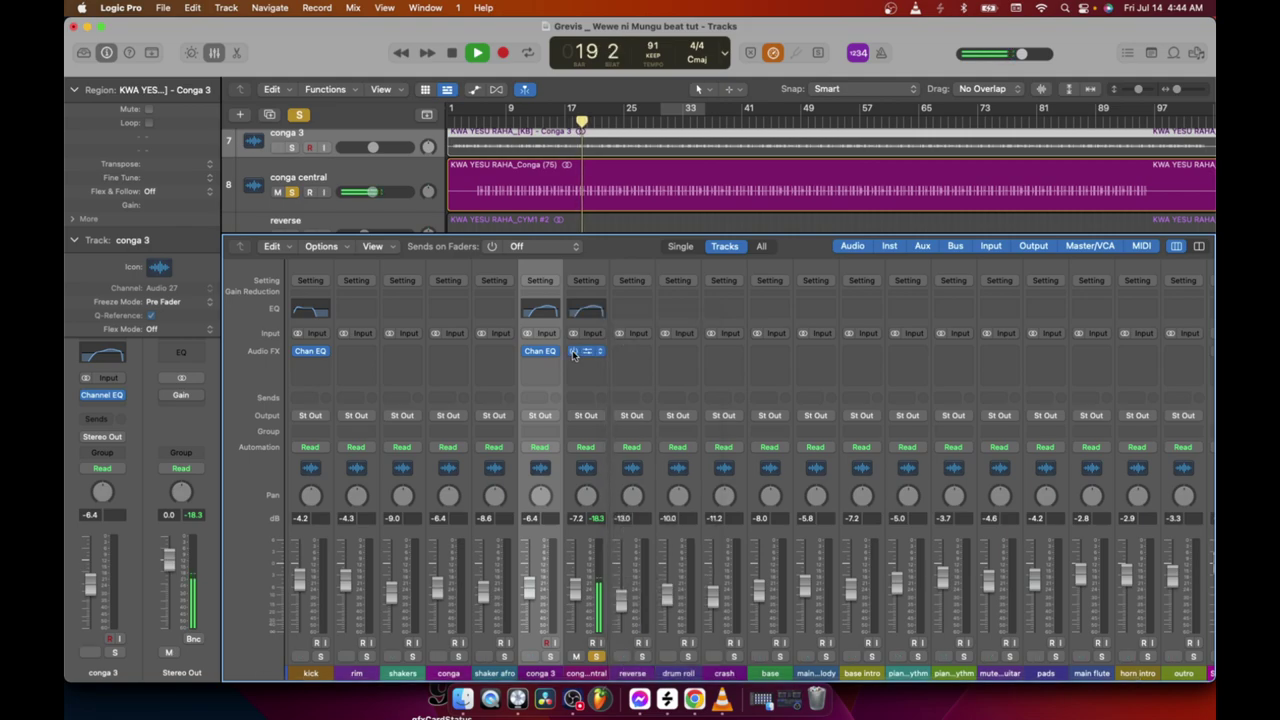
left_click(573, 352)
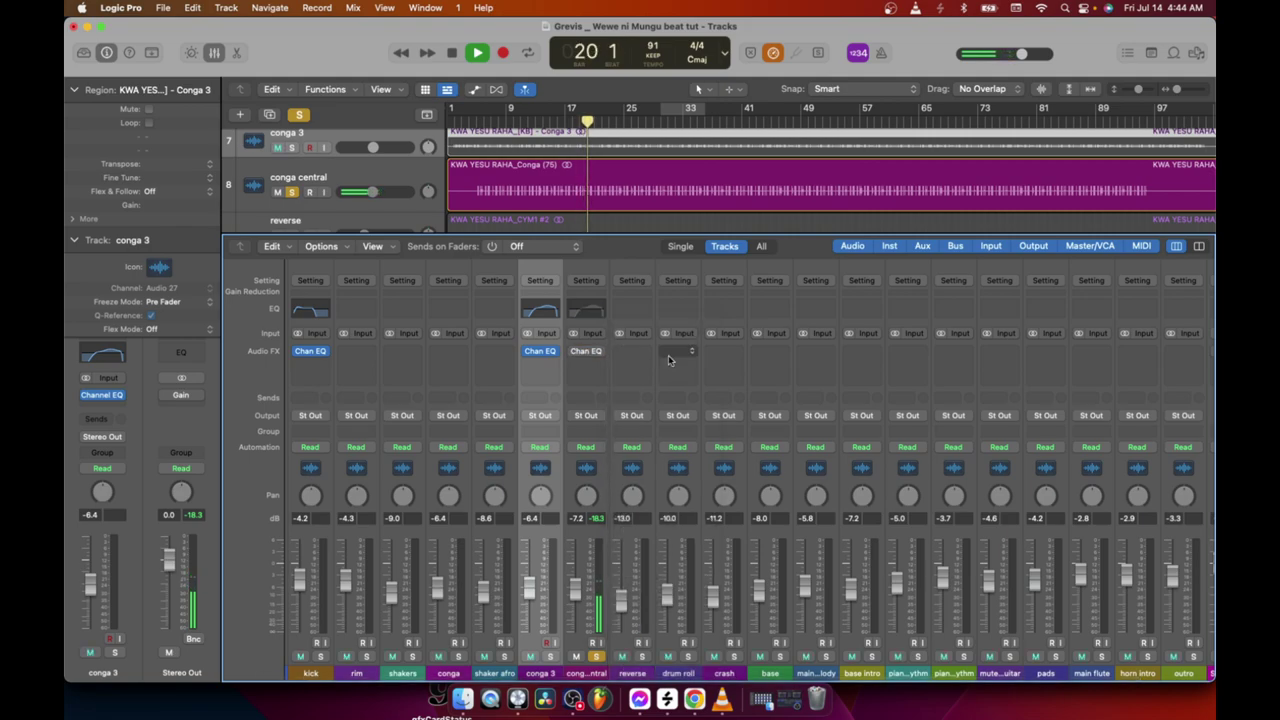
key("space")
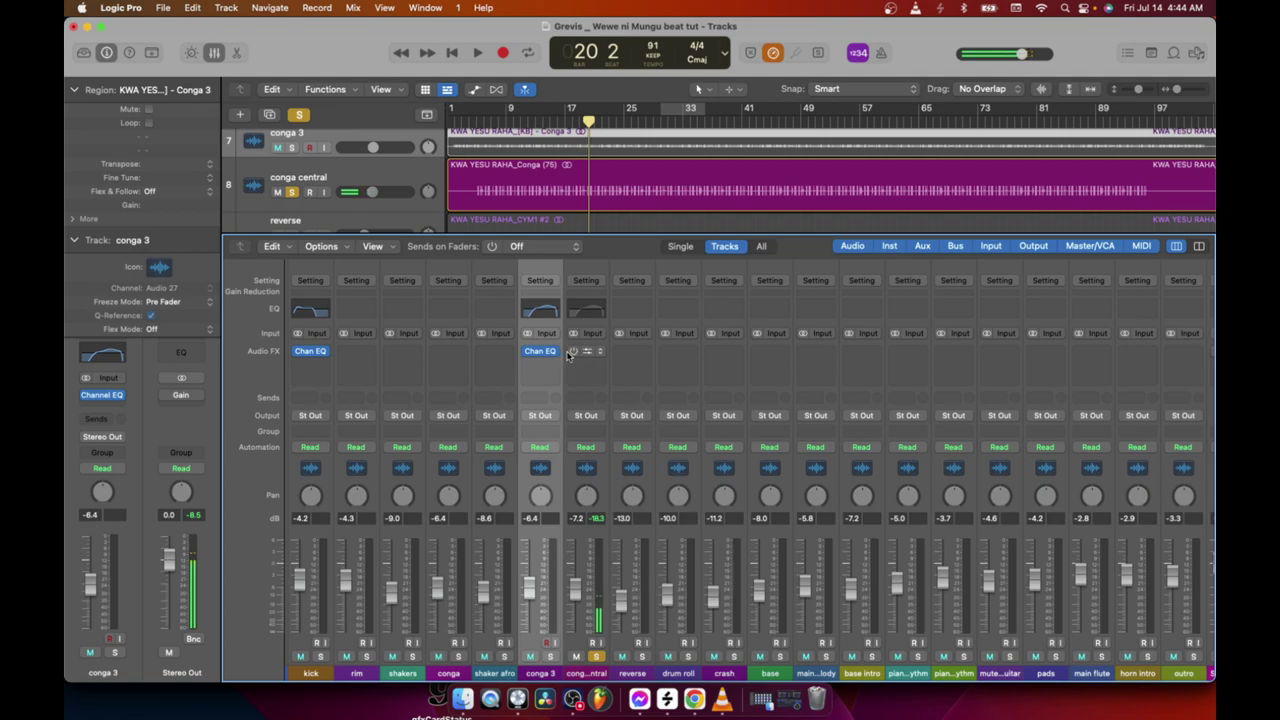
left_click(575, 352)
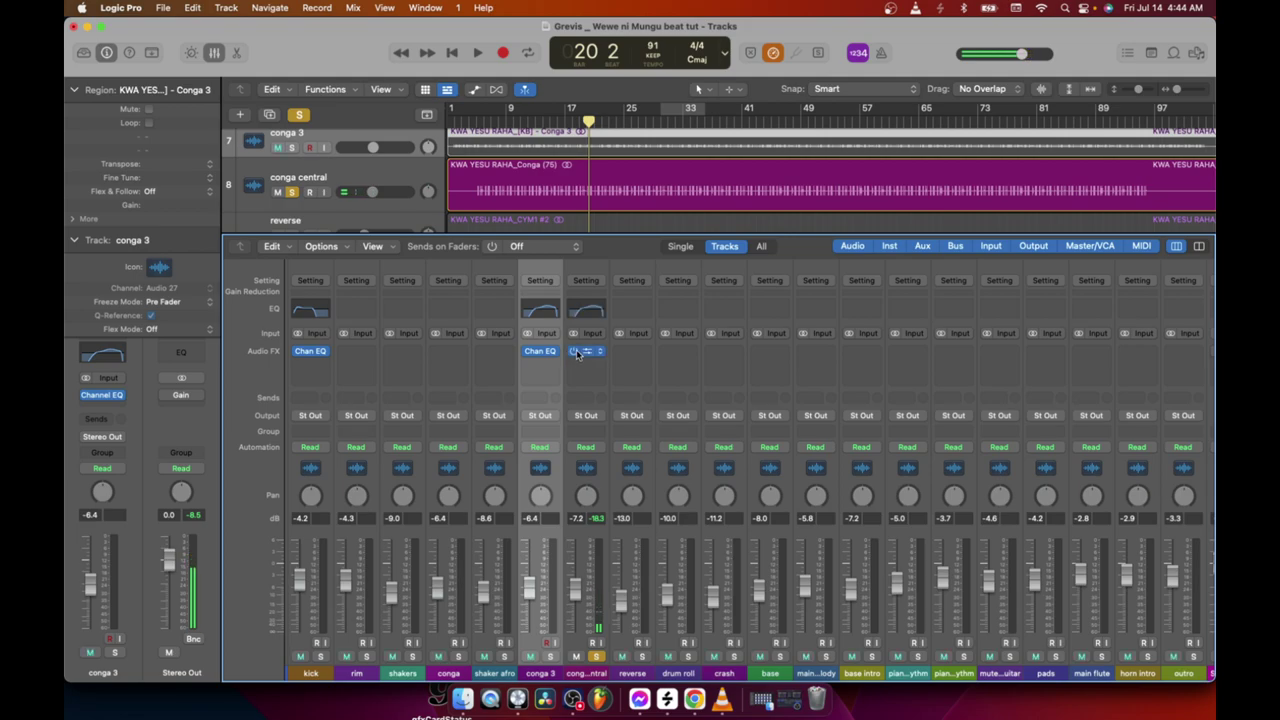
Clear the solo, play the full mix from bar 20 and hide the mixer to show the whole track list.
left_click(299, 115)
left_click(477, 53)
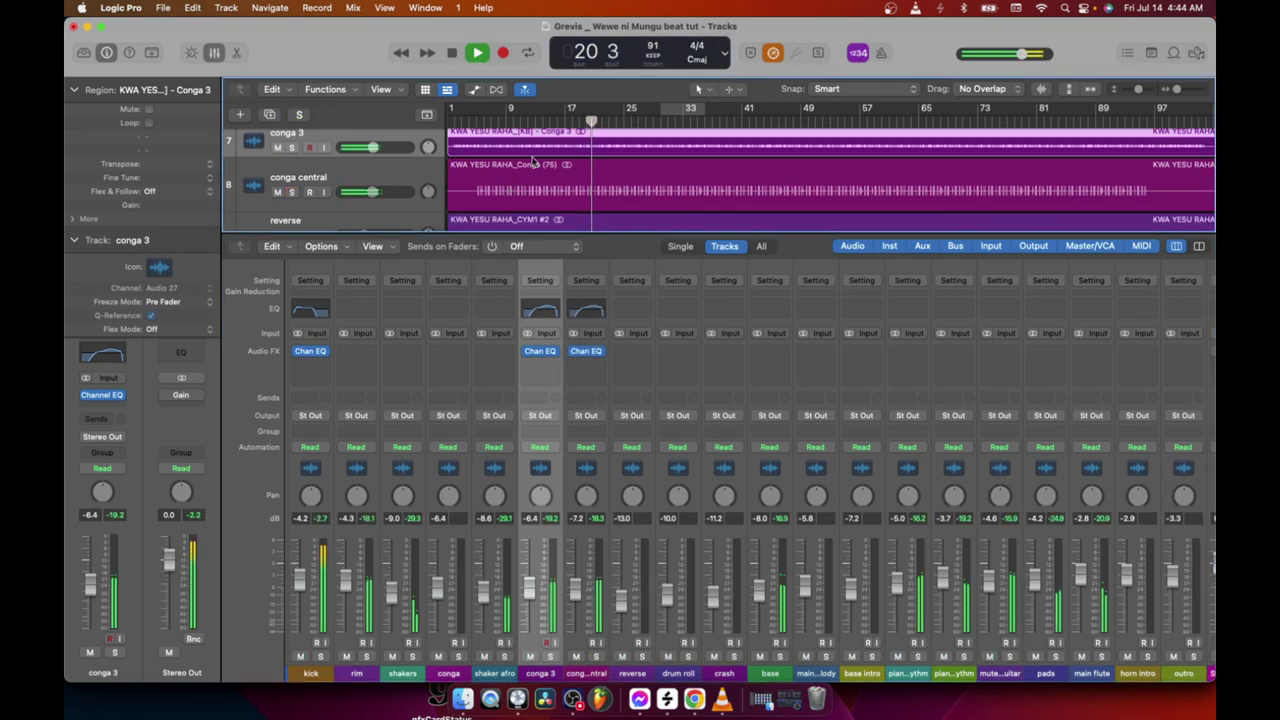
scroll(533, 165, "up", 5)
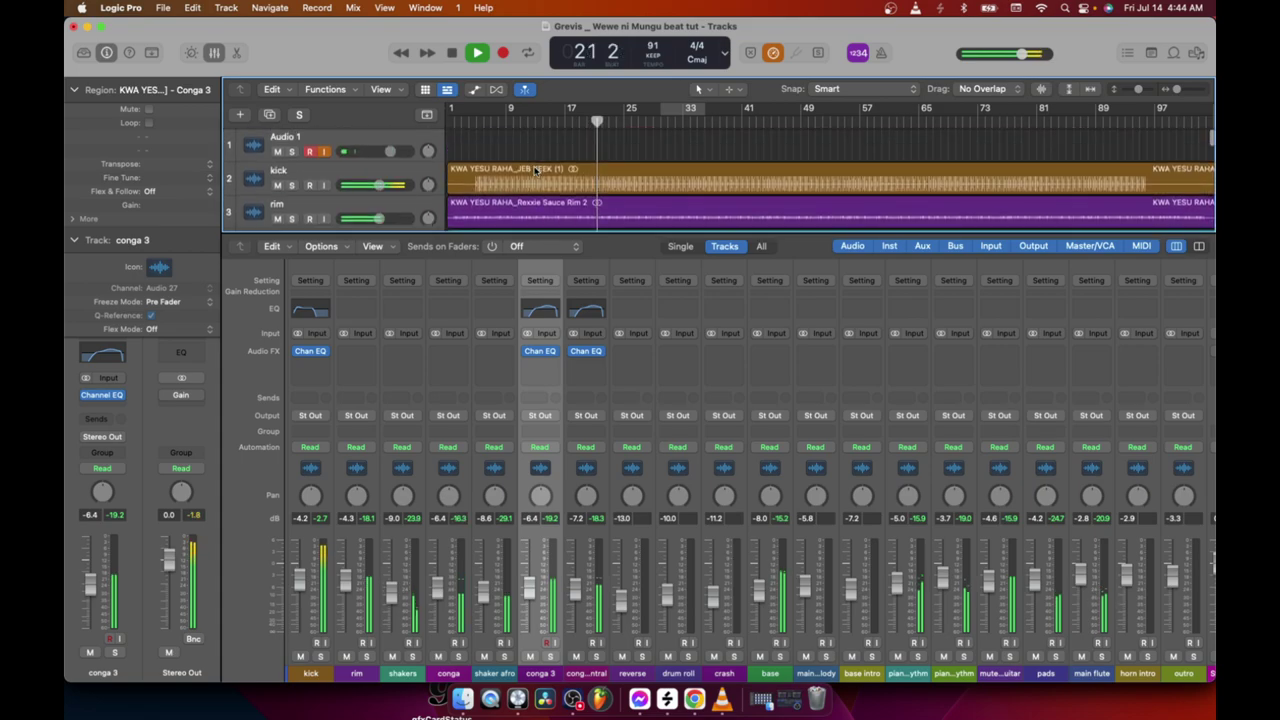
scroll(535, 170, "down", 5)
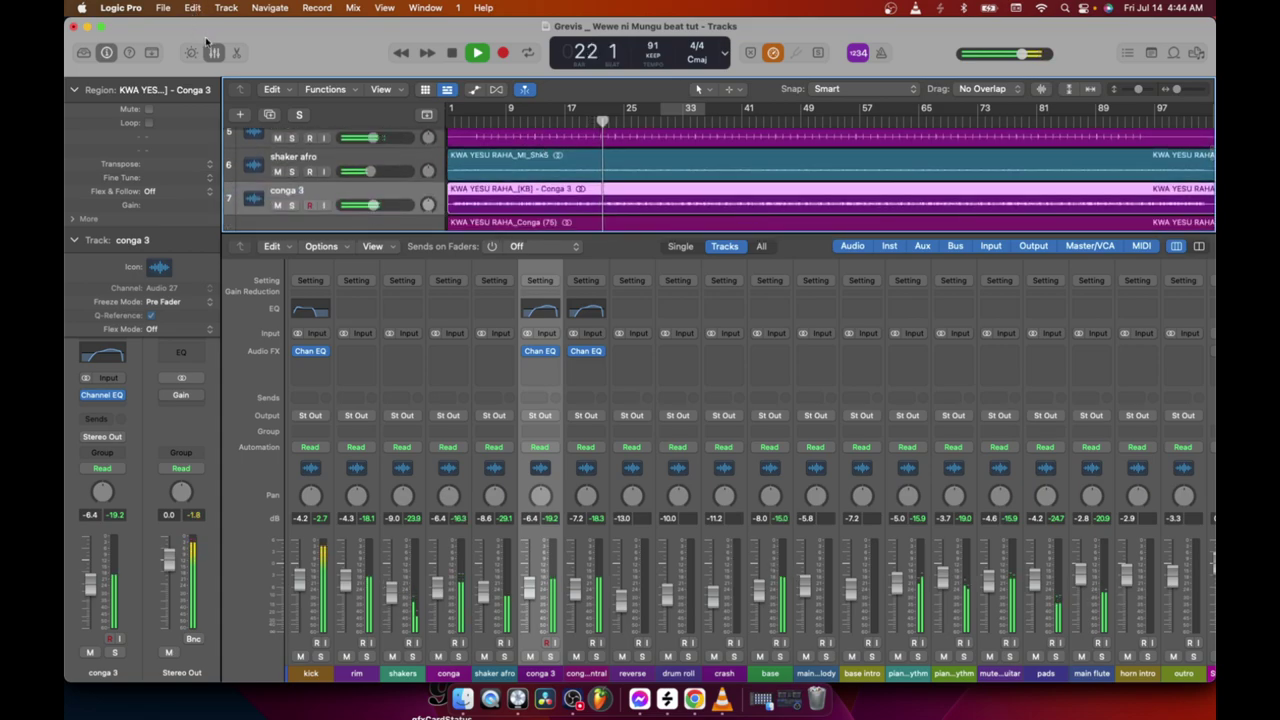
left_click(214, 52)
scroll(517, 138, "up", 4)
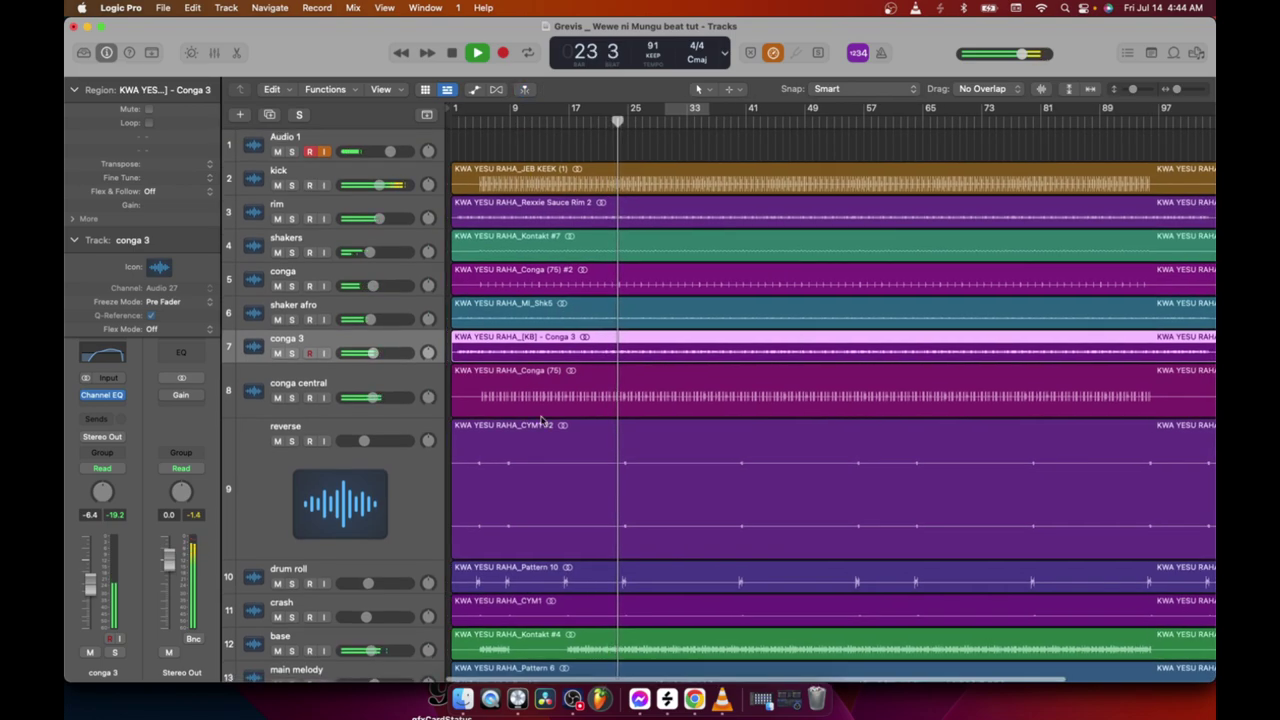
scroll(541, 420, "down", 3)
scroll(541, 420, "down", 1)
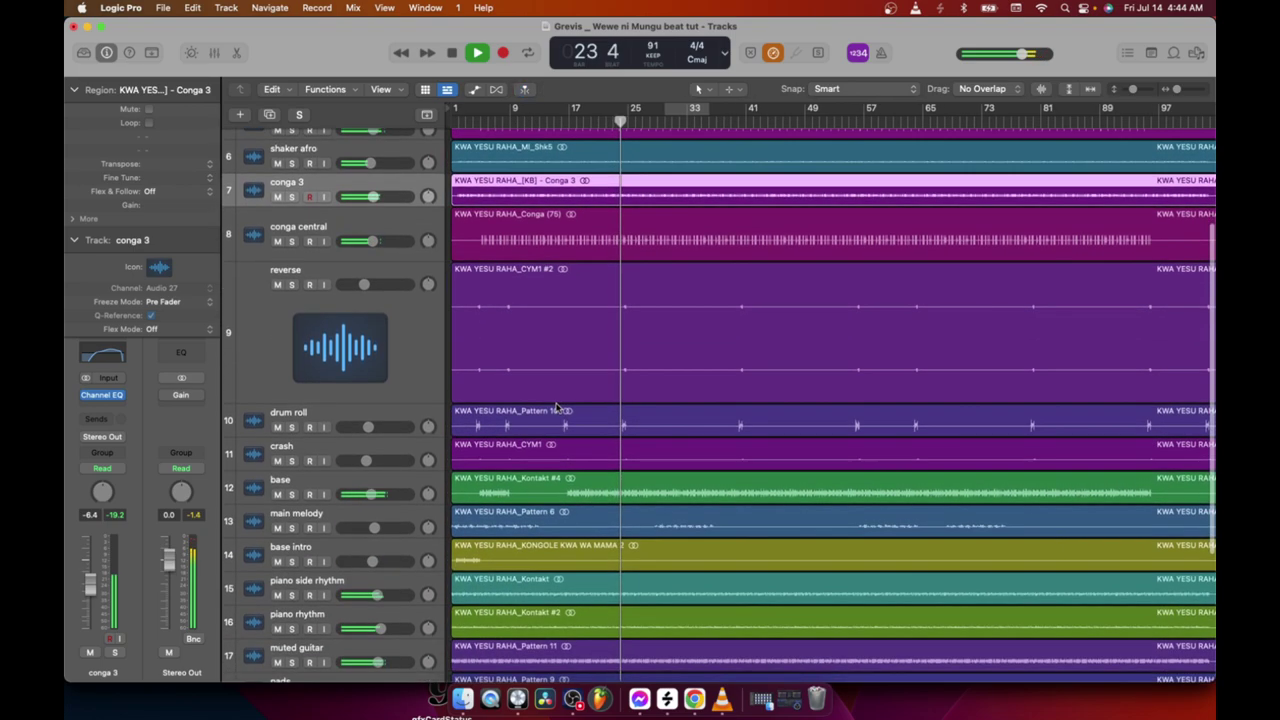
Listen to conga central soloed from around bar 13, then unsolo it and stop playback.
left_click(291, 241)
left_click(540, 112)
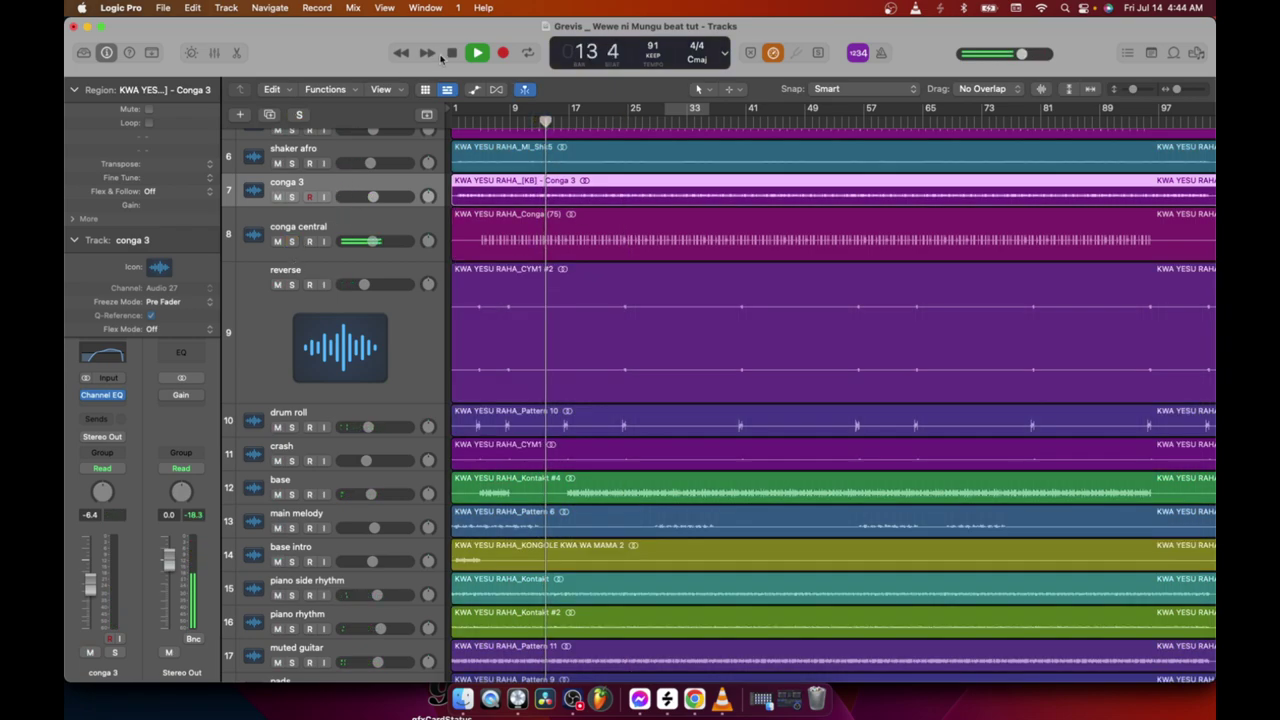
left_click(291, 241)
left_click(454, 53)
Listen to the soloed drum roll repeatedly from bar 4, then clear the solo and stop playback.
scroll(535, 433, "down", 5)
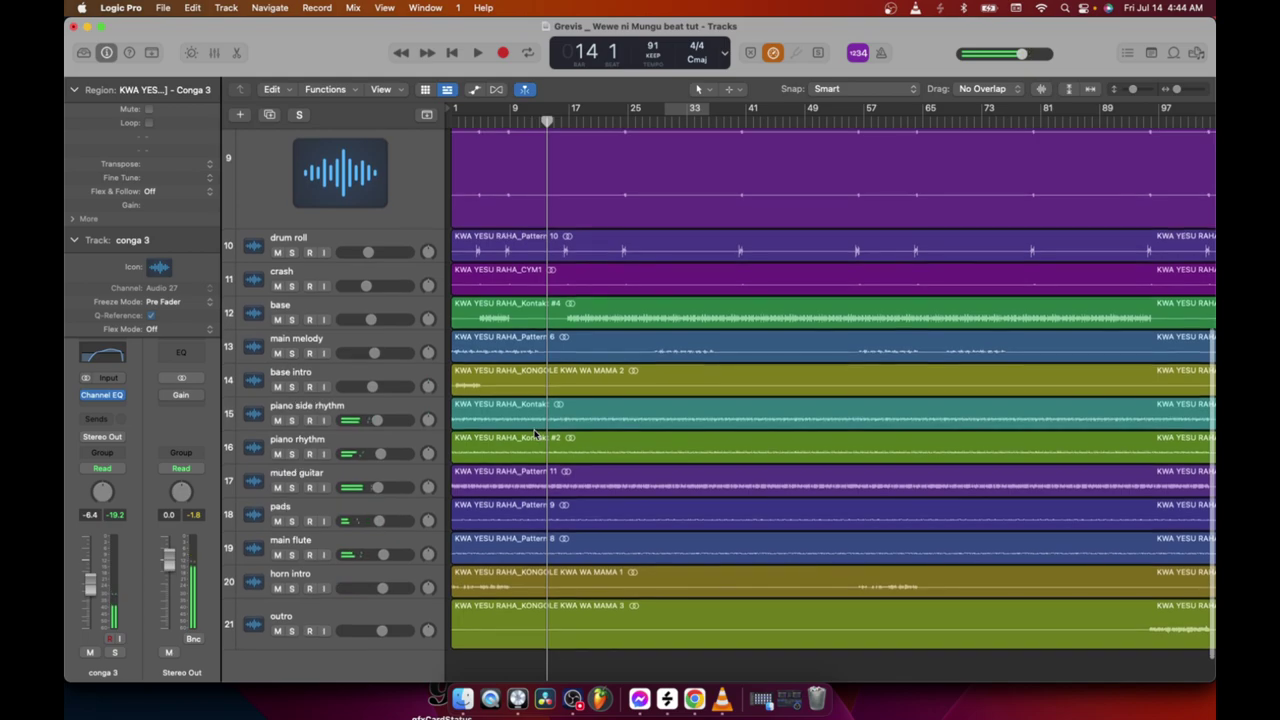
scroll(535, 433, "down", 1)
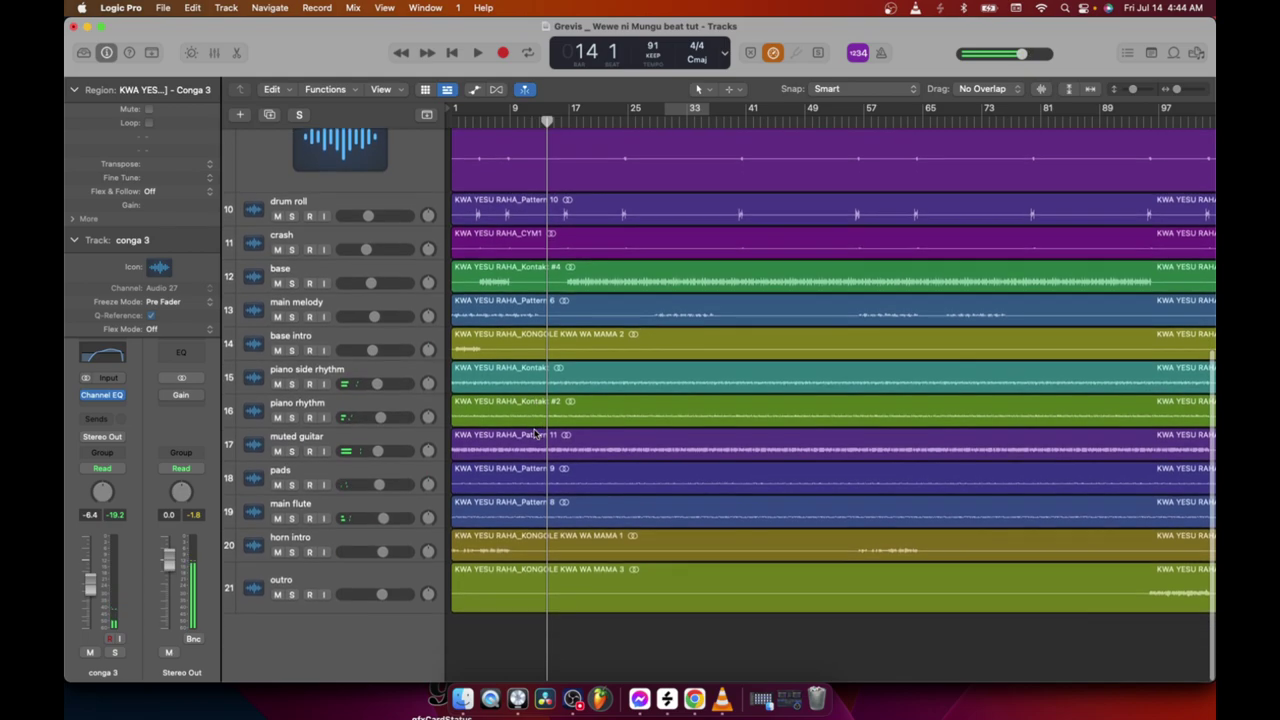
left_click(473, 119)
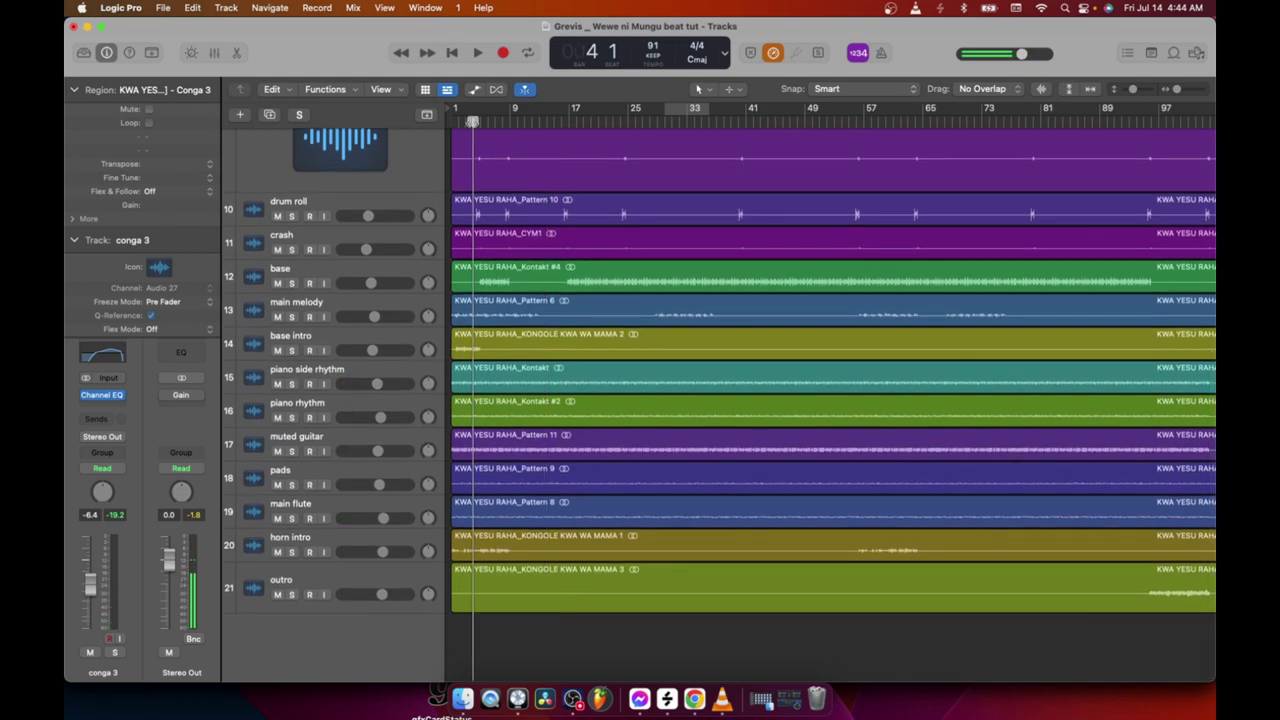
left_click(291, 216)
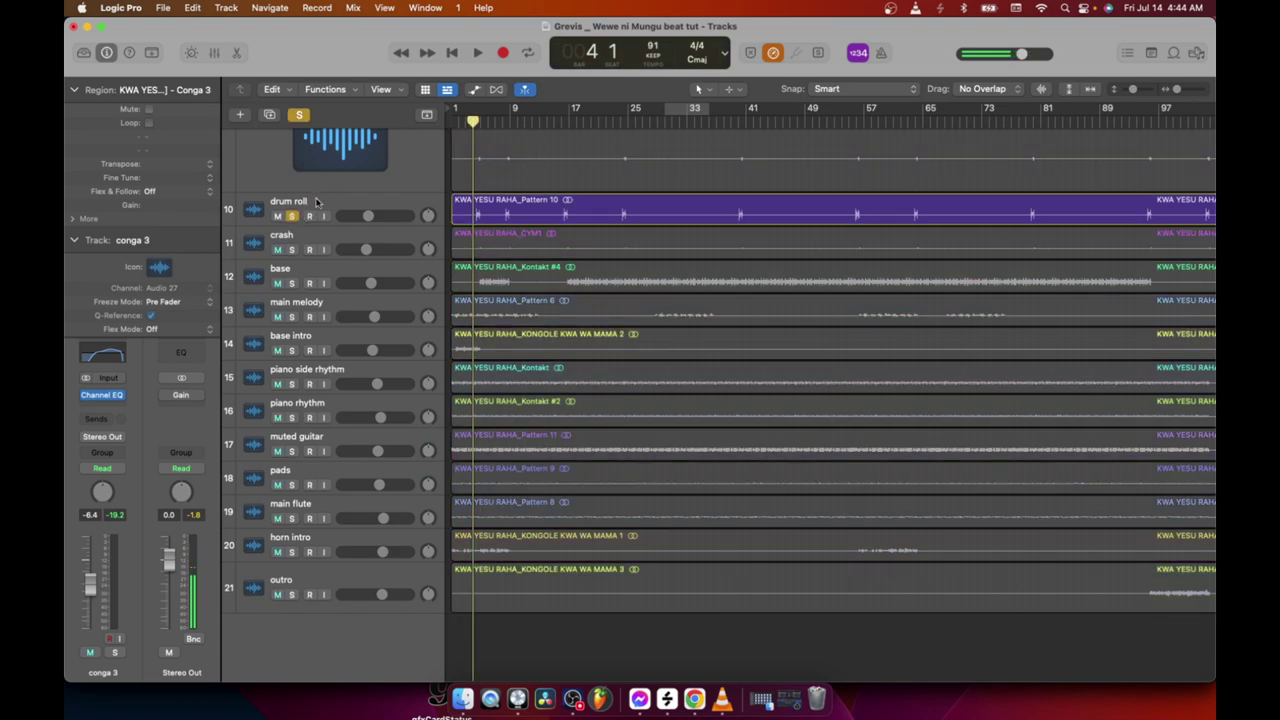
left_click(478, 56)
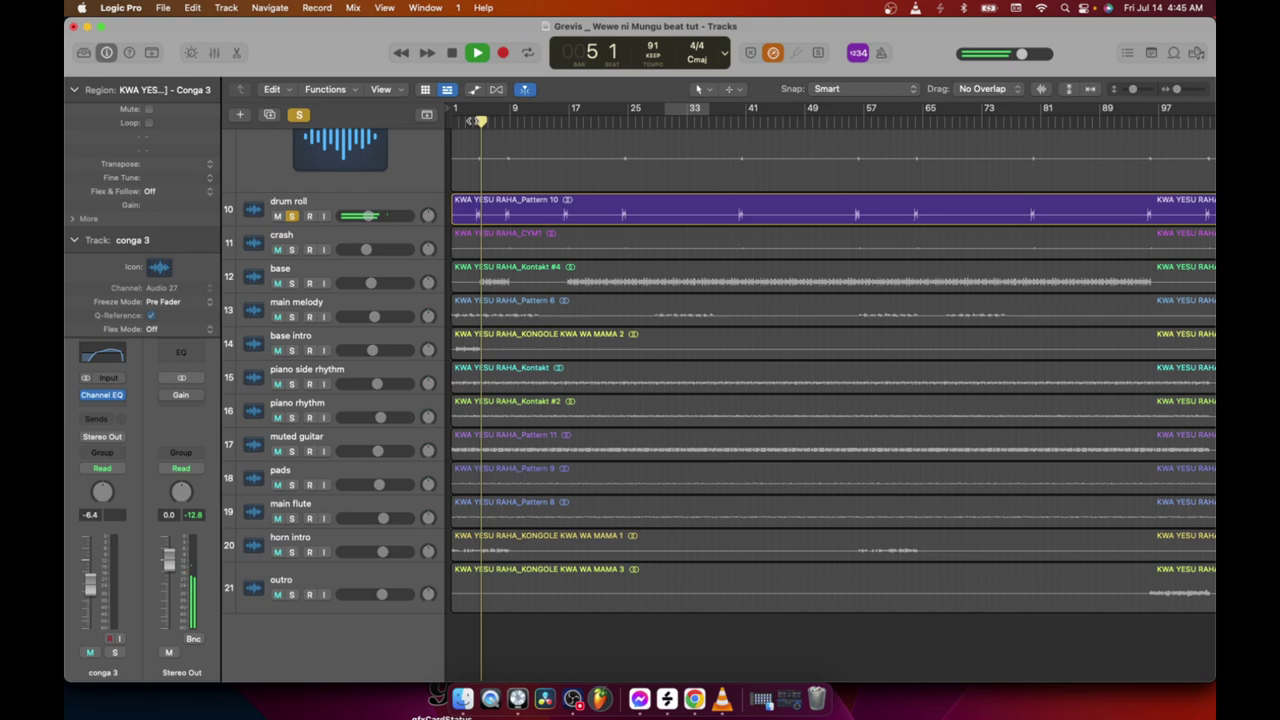
left_click(474, 120)
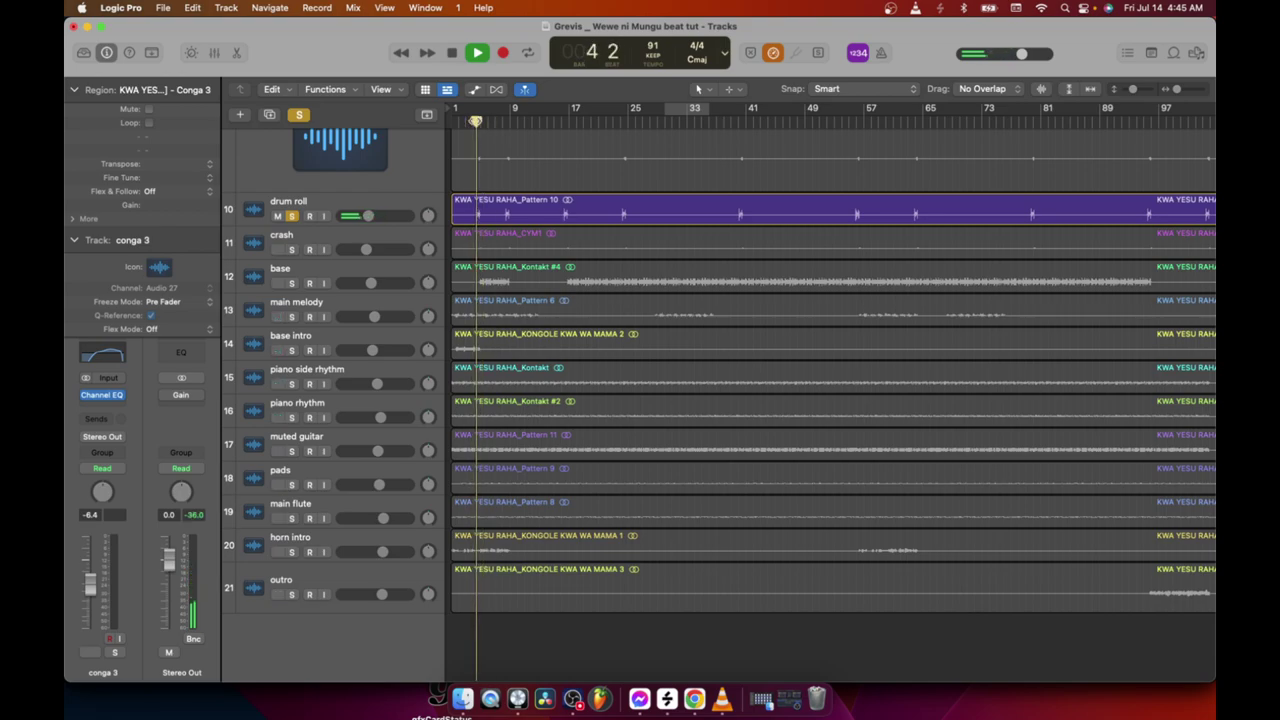
left_click(474, 120)
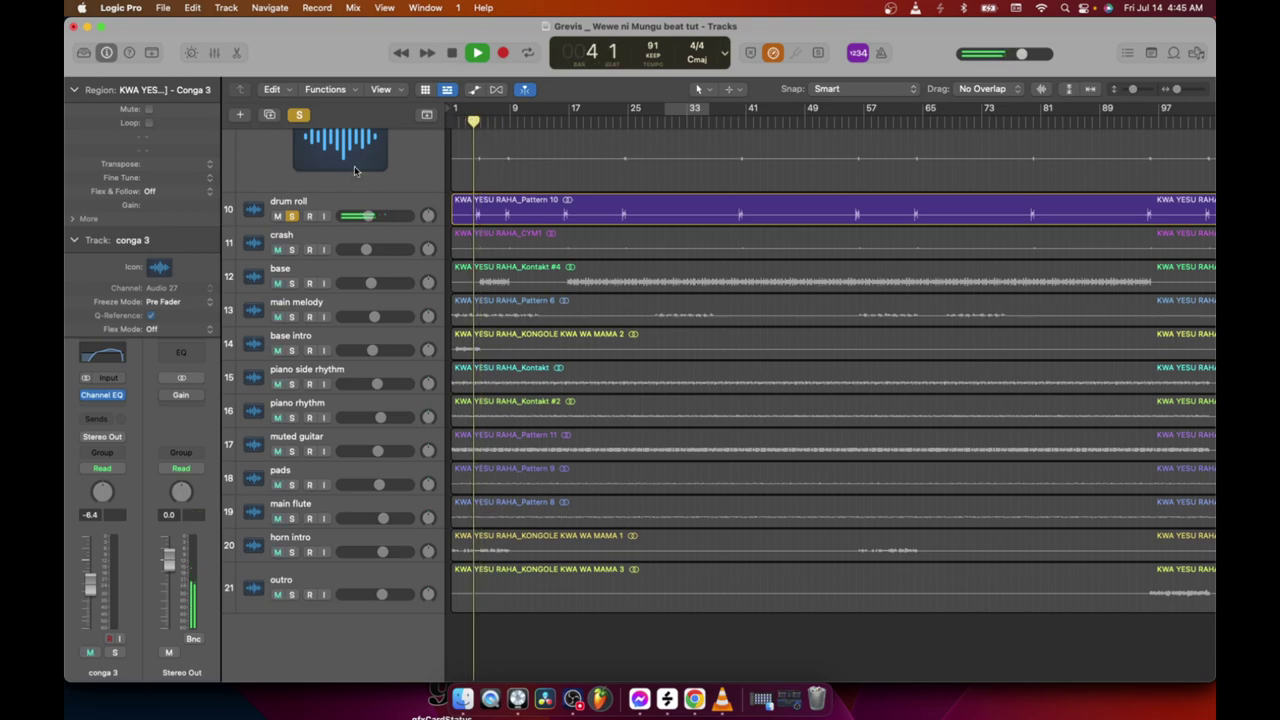
left_click(298, 114)
key("space")
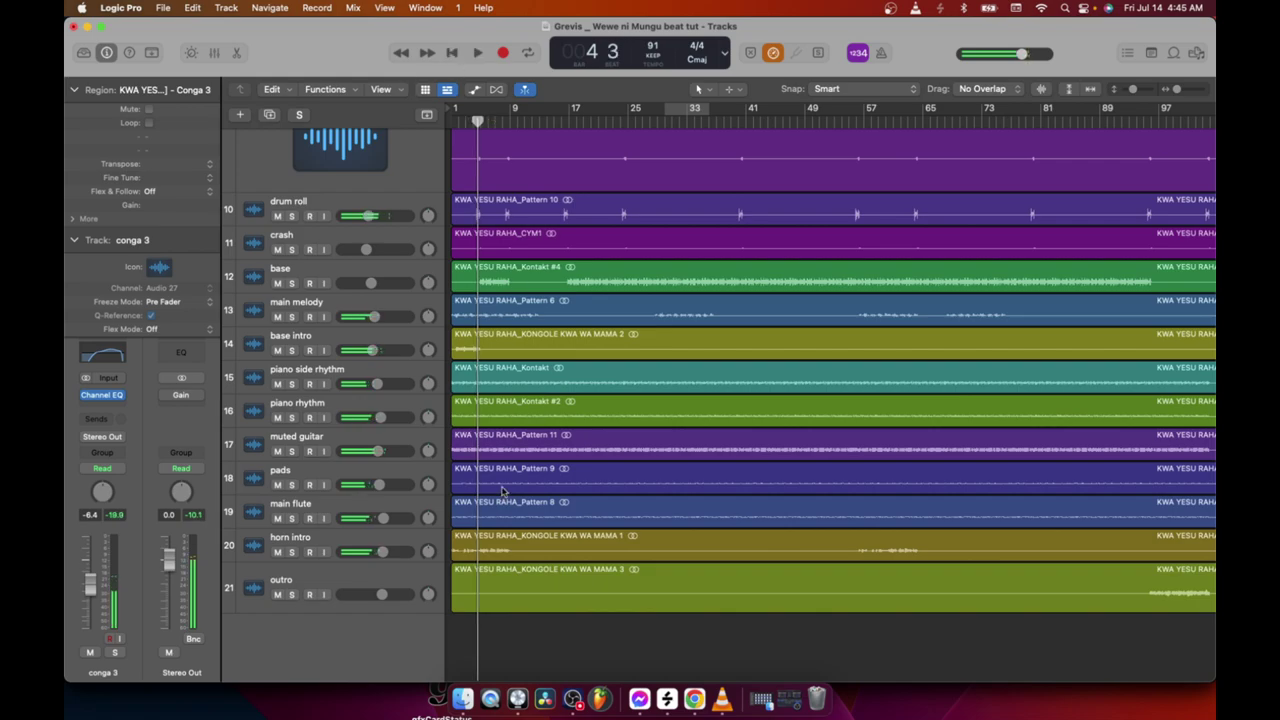
Add a Channel EQ to the drum roll track in the mixer and enable its low cut at 93.5 Hz.
left_click(397, 213)
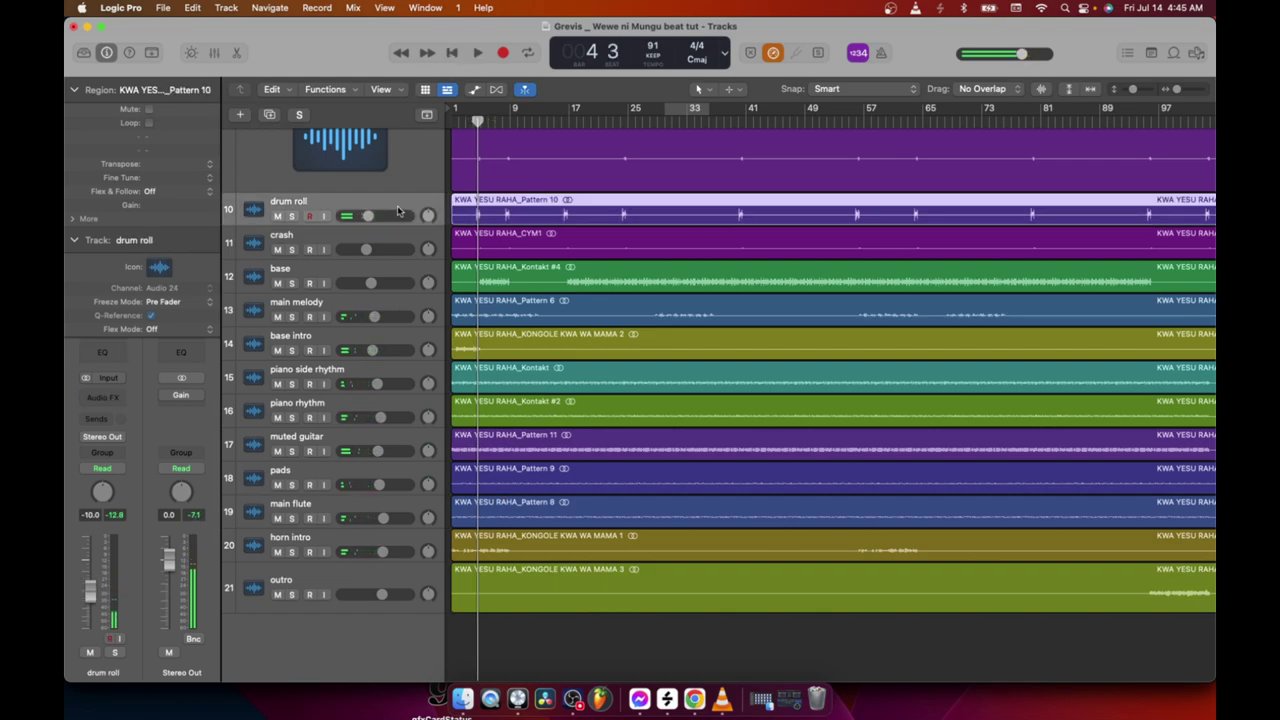
left_click(214, 53)
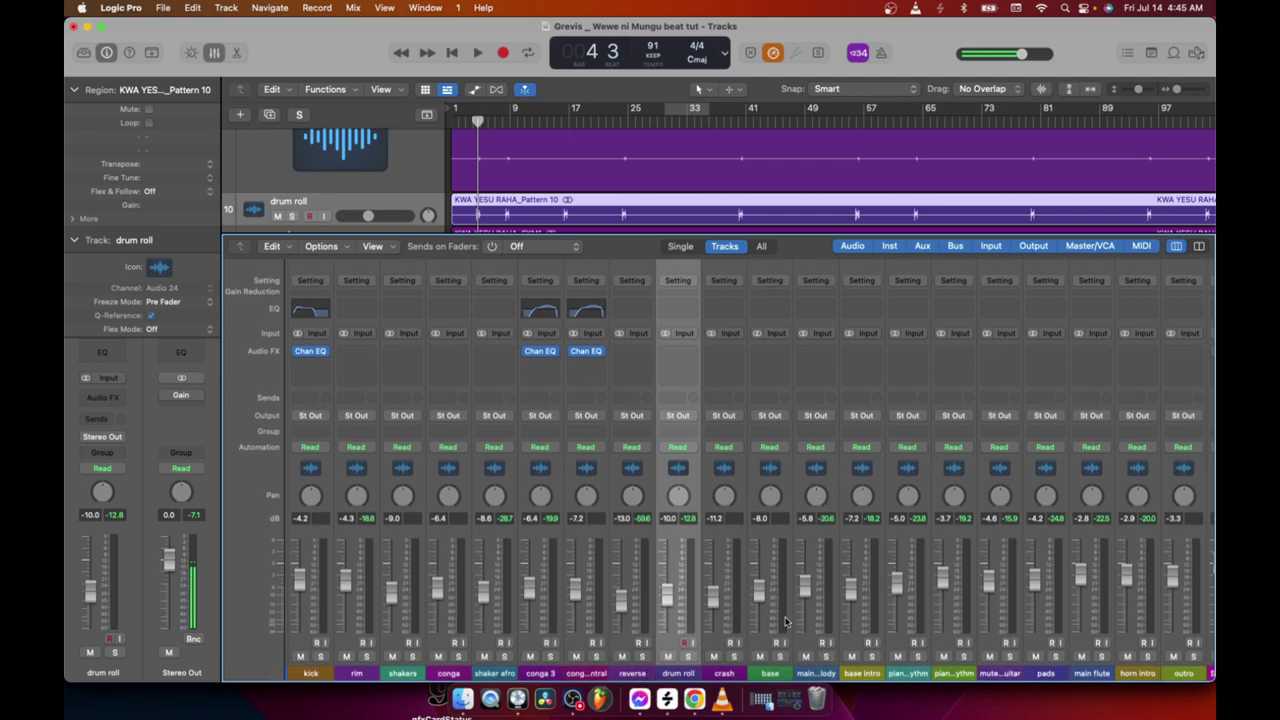
scroll(670, 312, "right", 1)
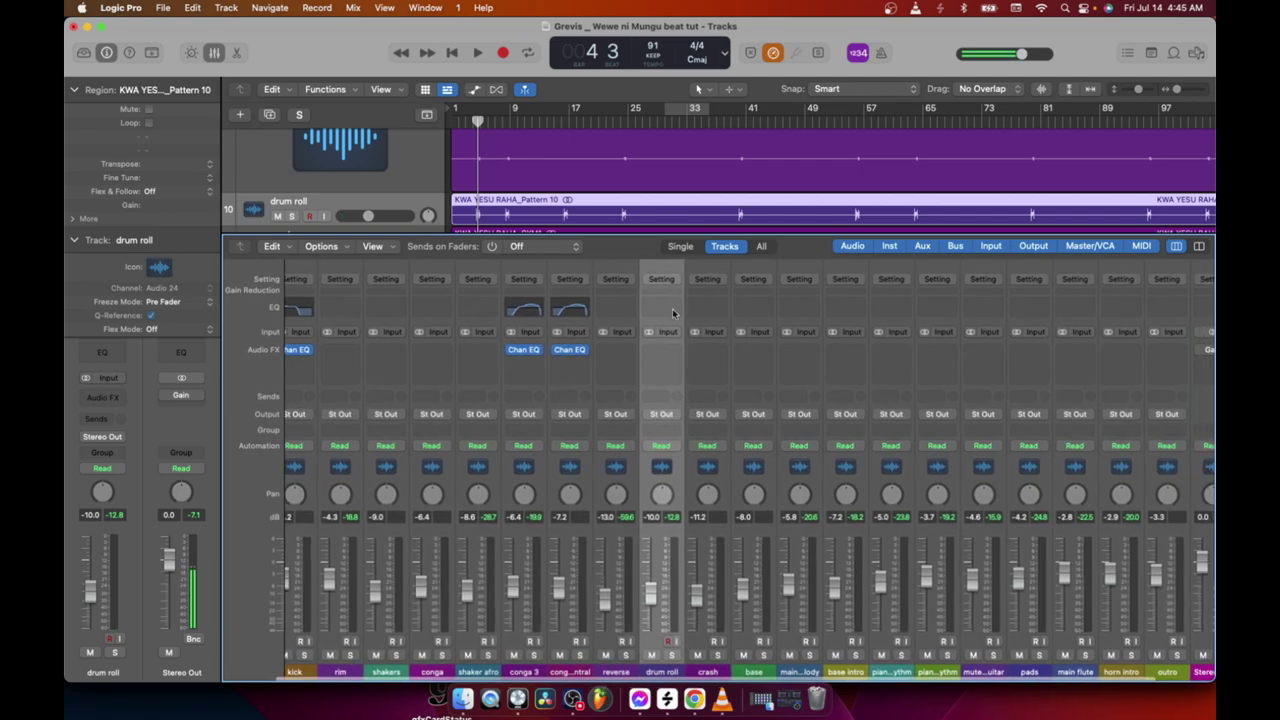
left_click(667, 310)
left_click(479, 262)
left_click_drag(471, 484, 471, 410)
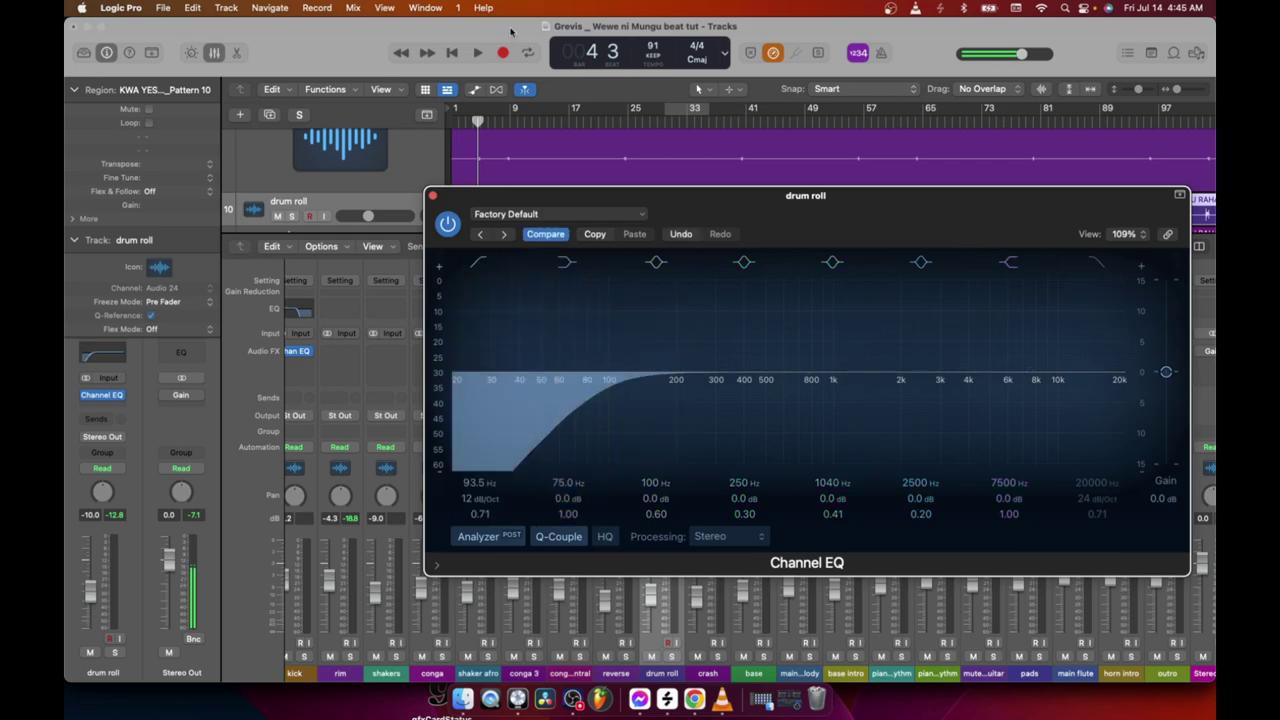
Solo the drum roll, play it from about bar 4 and raise its EQ low cut to 131 Hz.
left_click(478, 53)
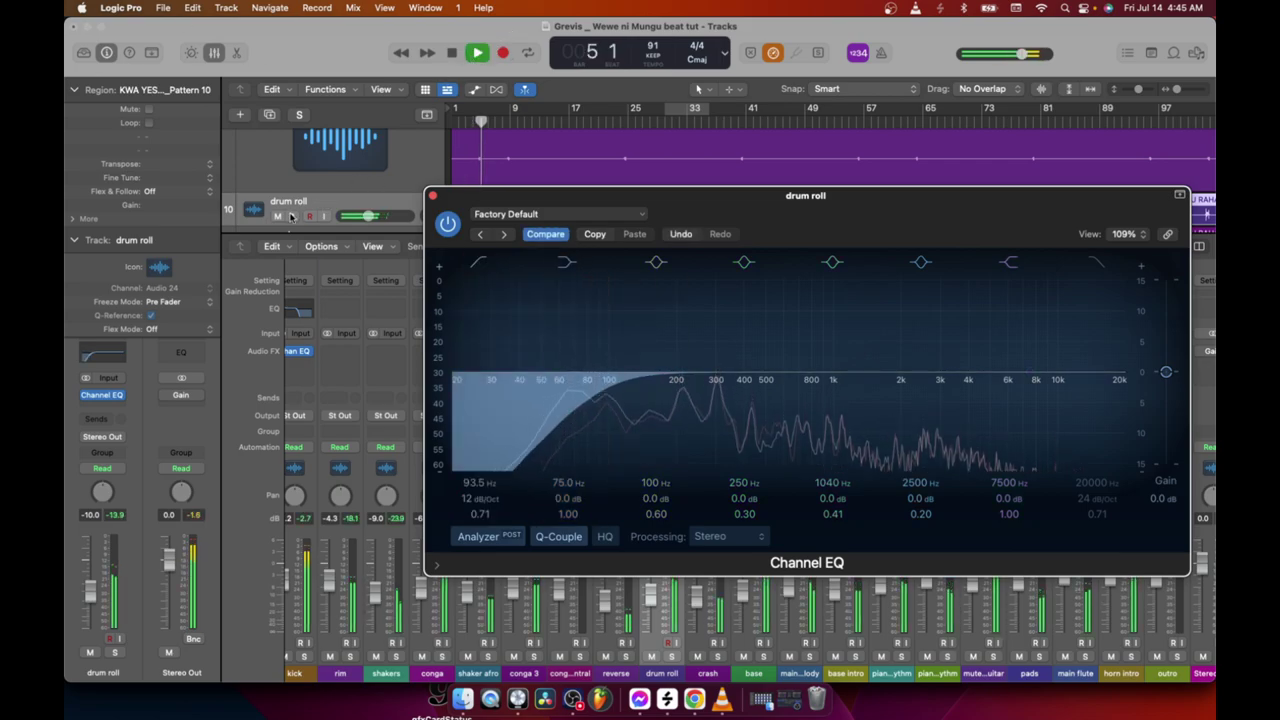
key("s")
left_click(477, 53)
left_click_drag(500, 201, 460, 280)
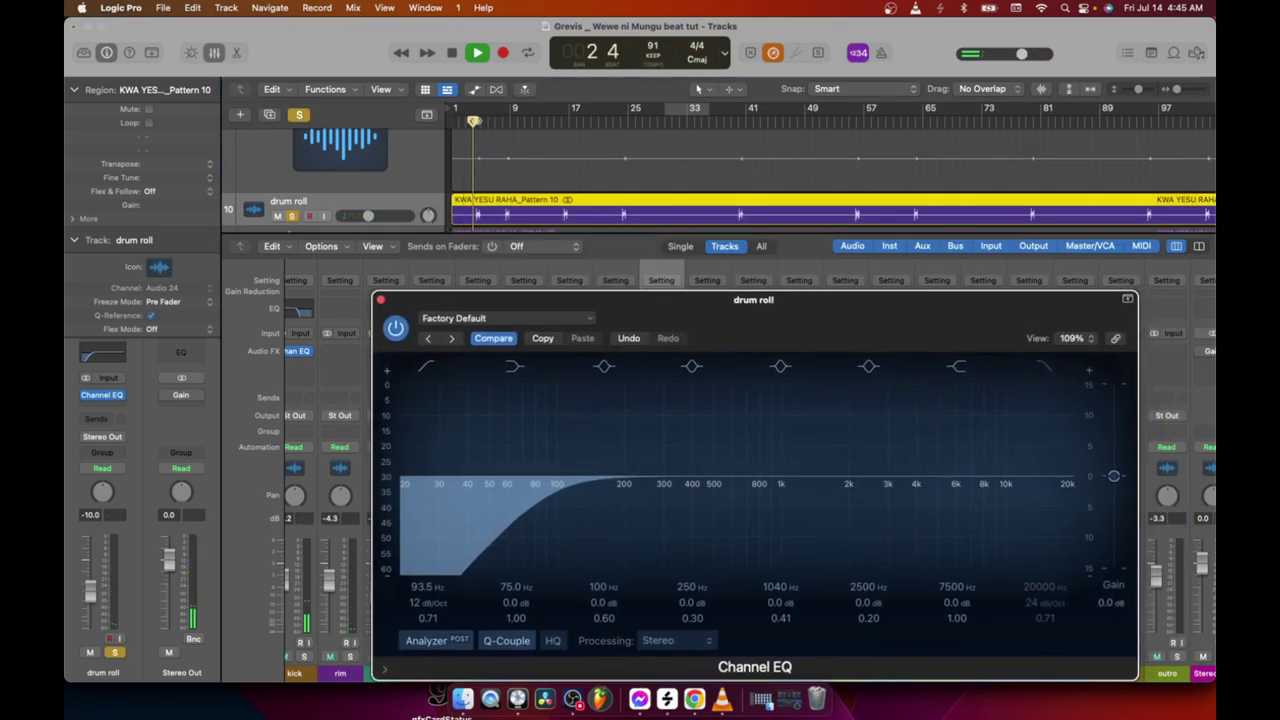
left_click(425, 320)
key("space")
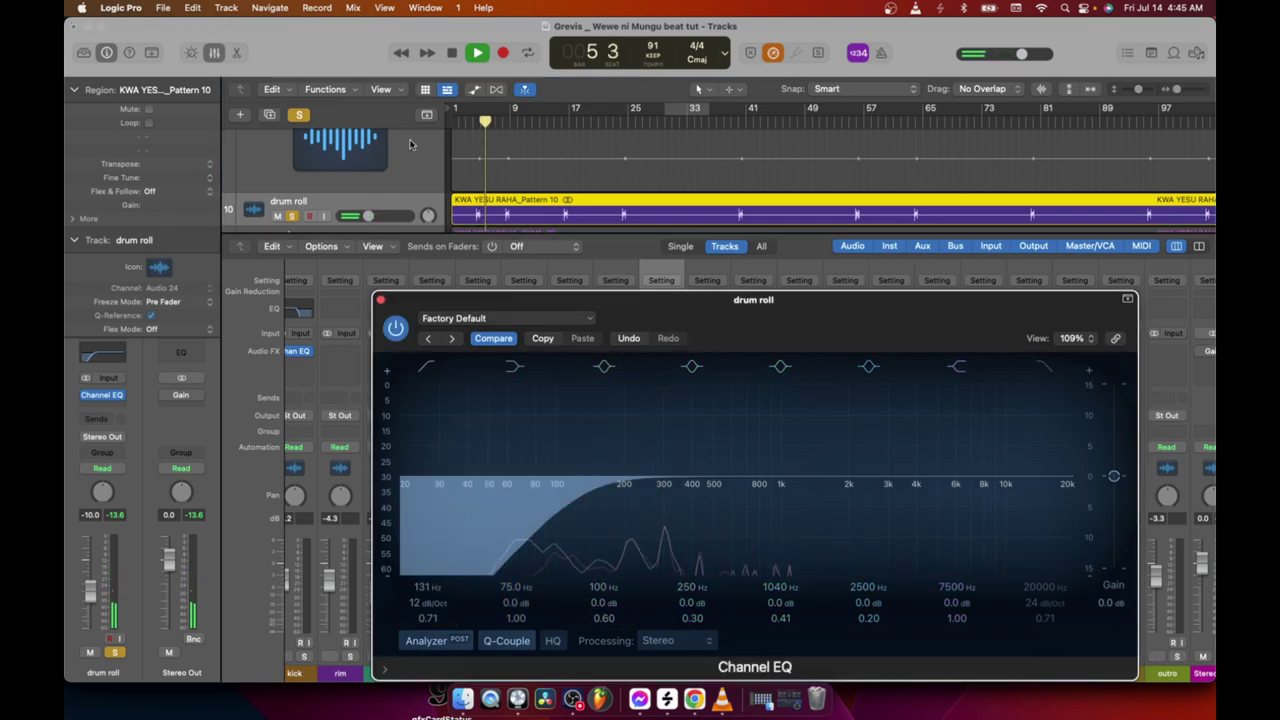
Replay the drum roll from bar 4 and compare its Channel EQ bypassed and active, leaving it enabled.
left_click(472, 122)
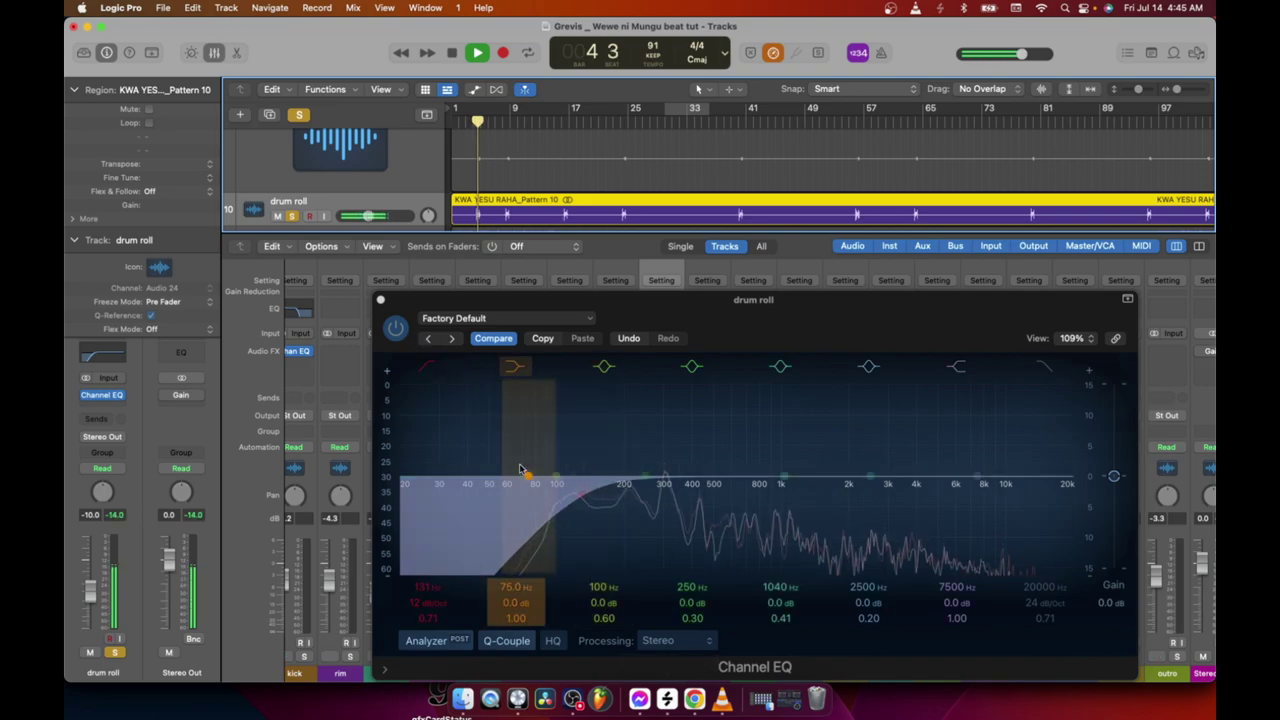
left_click(400, 322)
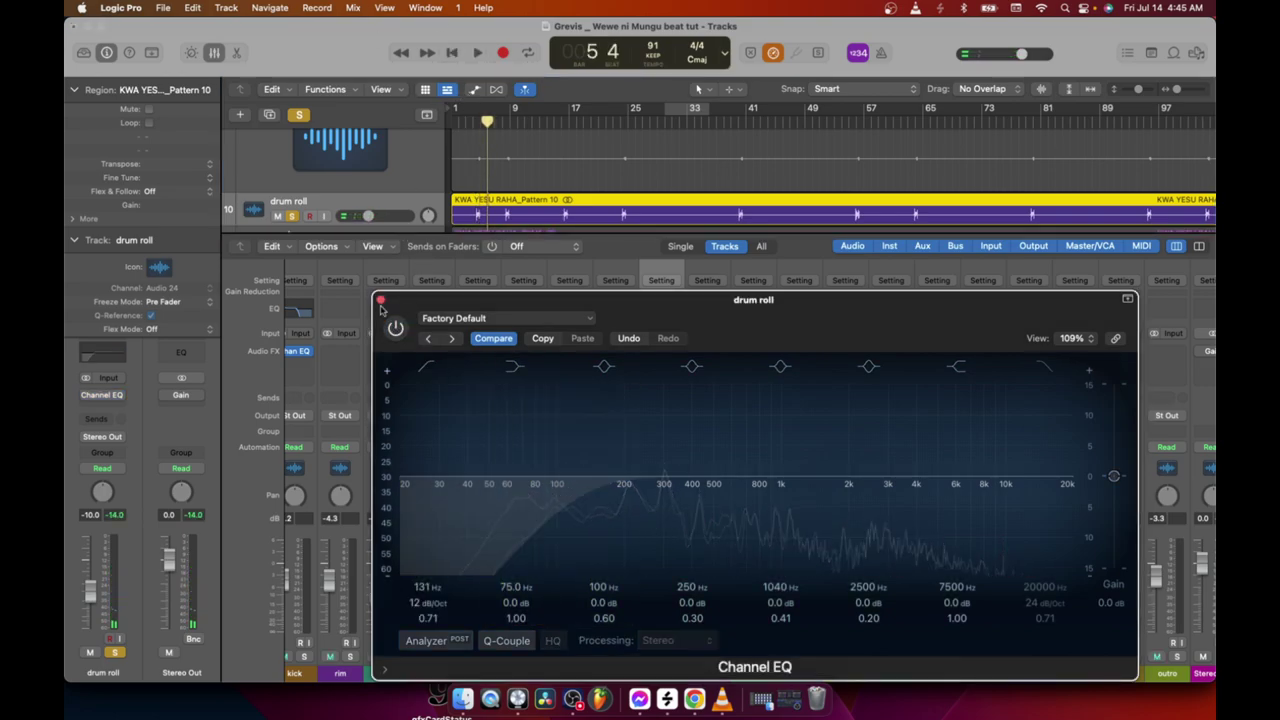
left_click(396, 328)
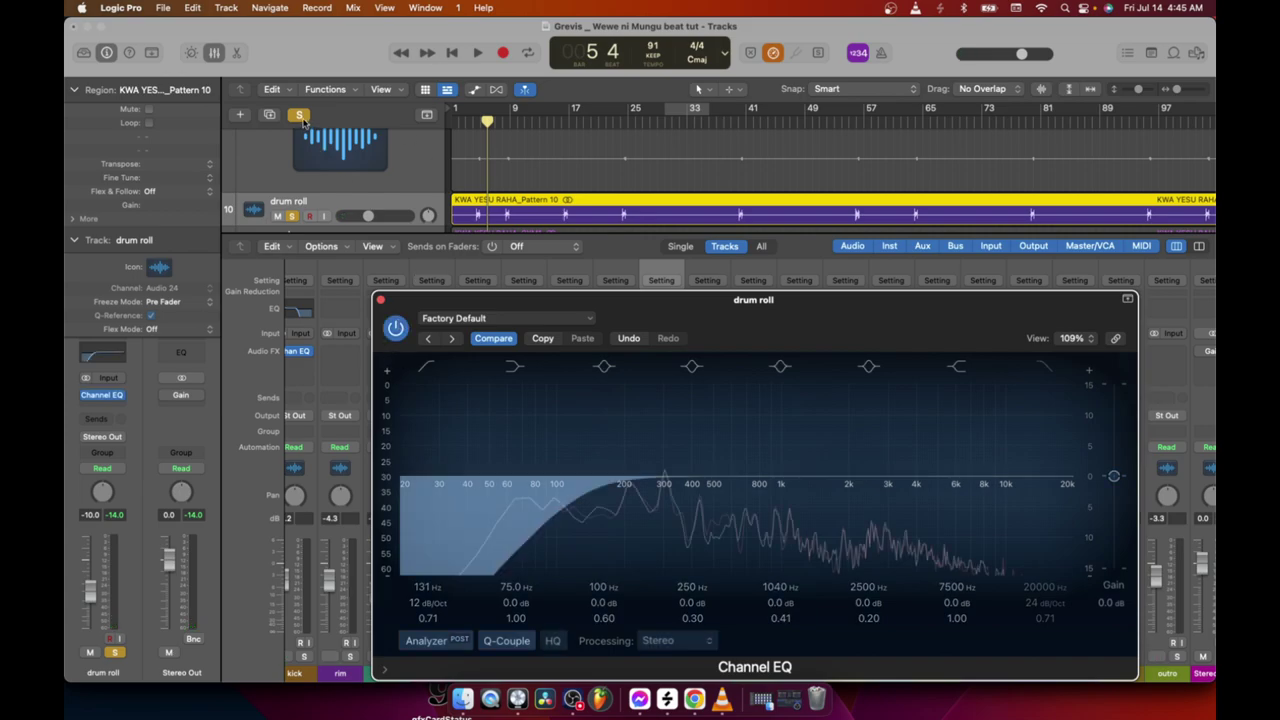
Clear the drum roll's solo, then close its Channel EQ and the mixer.
left_click(299, 115)
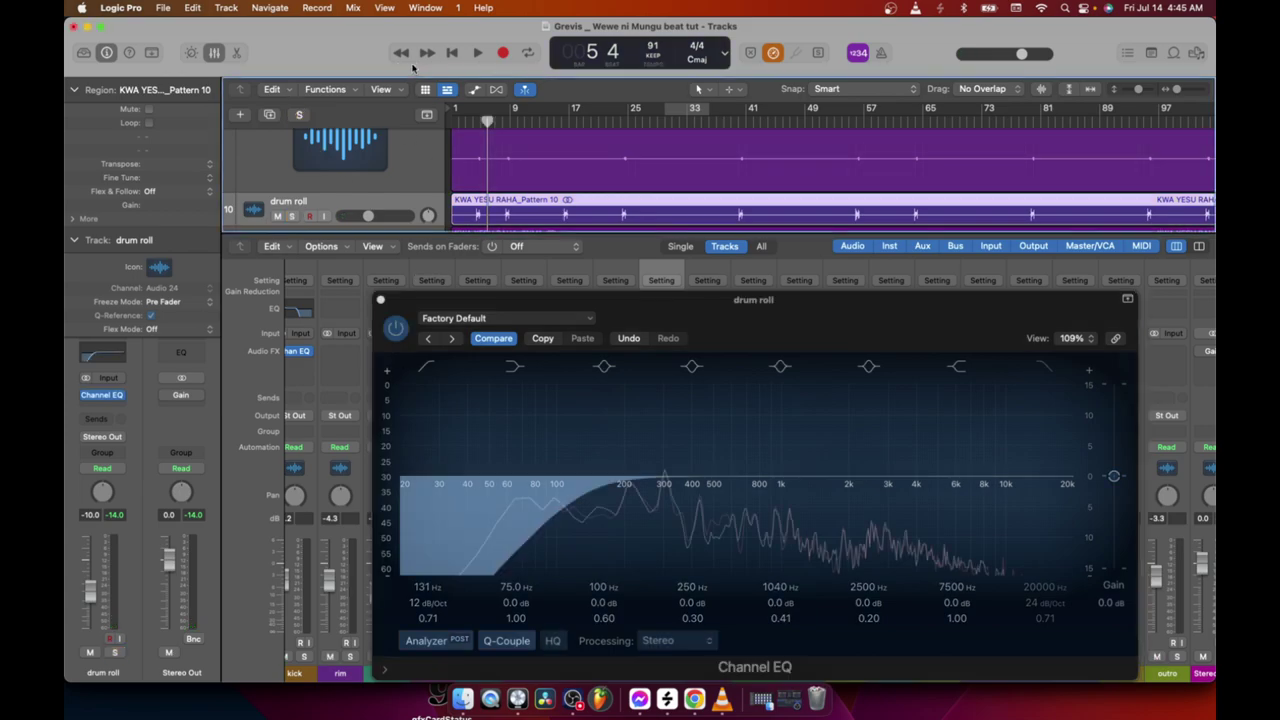
left_click(384, 305)
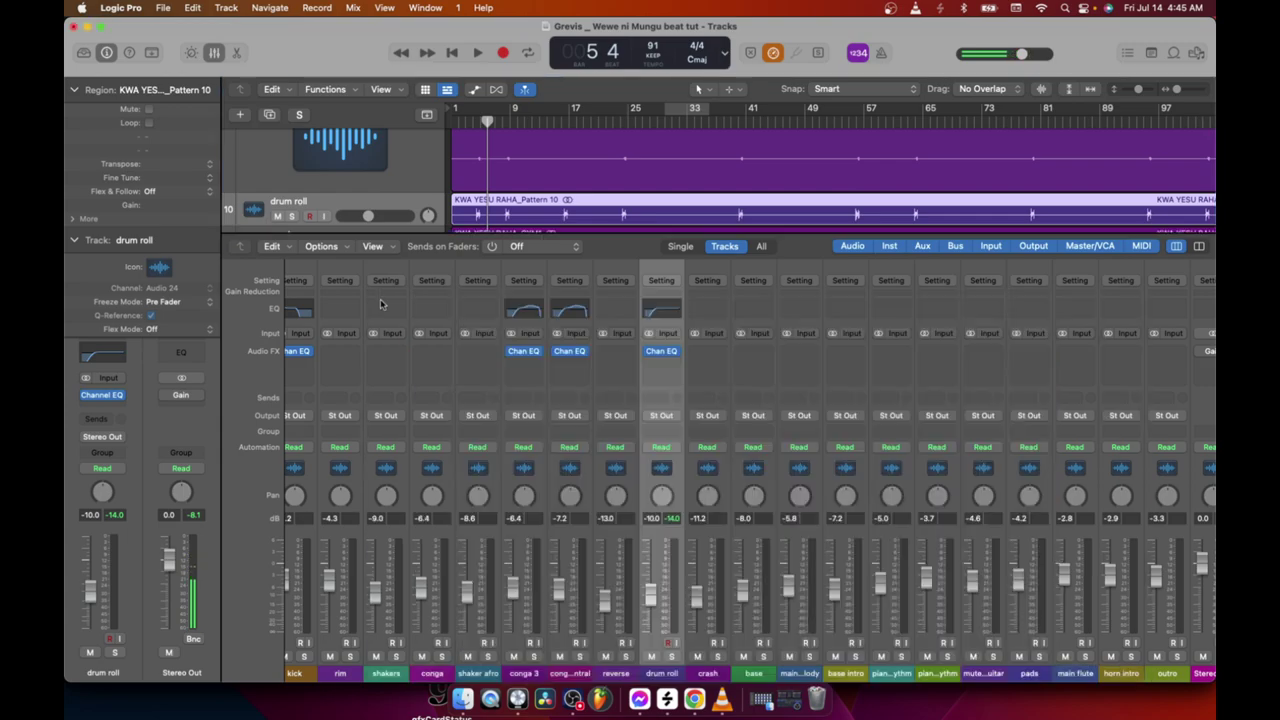
left_click(221, 57)
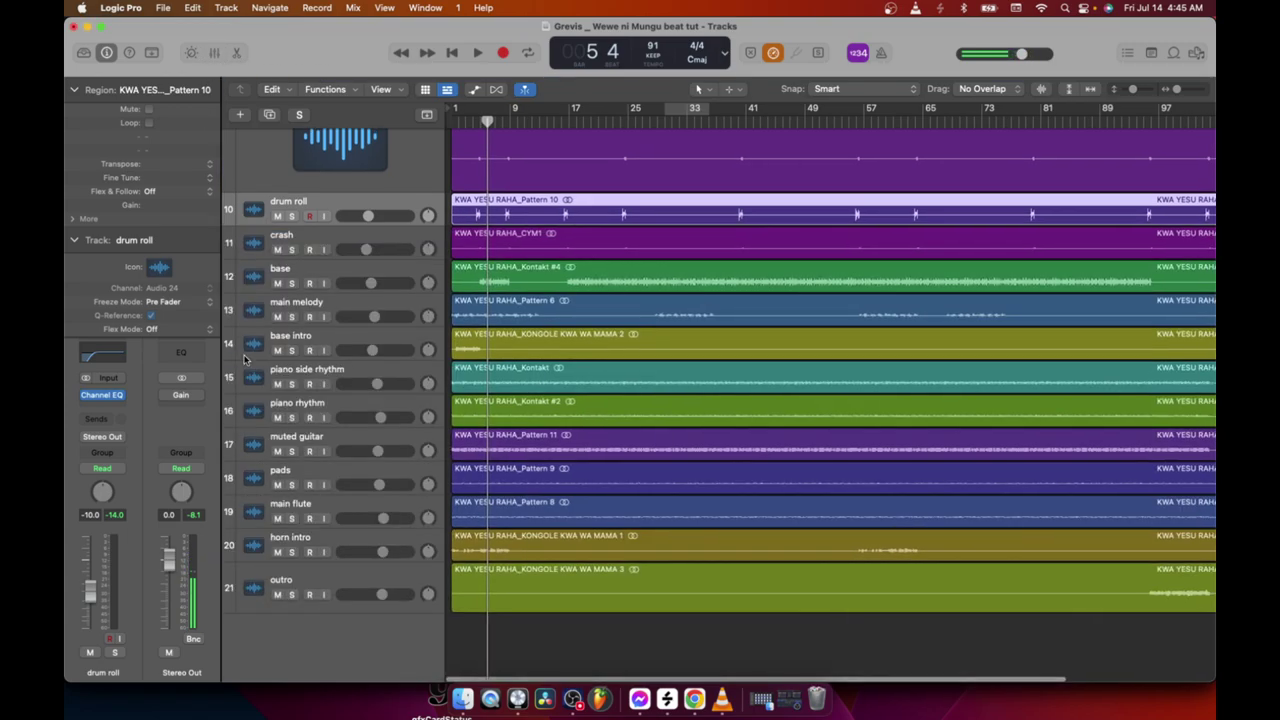
Listen to the main melody soloed from bar 5, then unsolo it and stop playback.
left_click(291, 316)
left_click(478, 53)
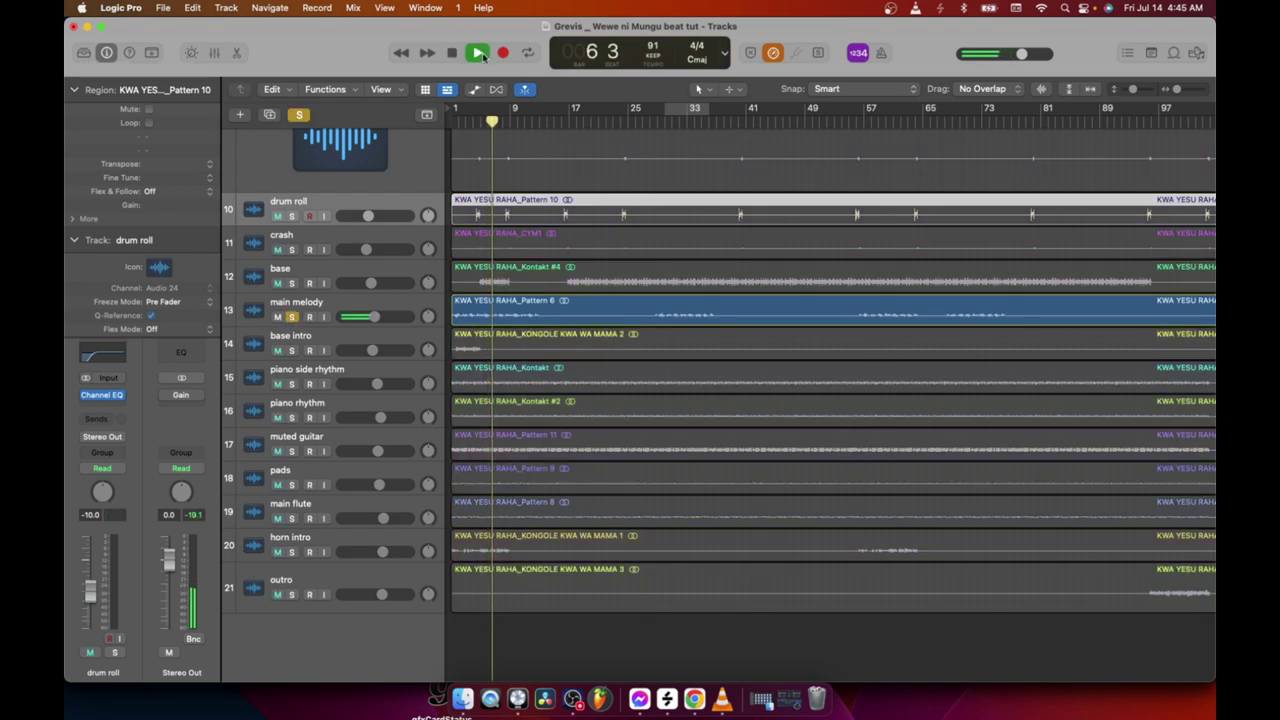
key("s")
key("space")
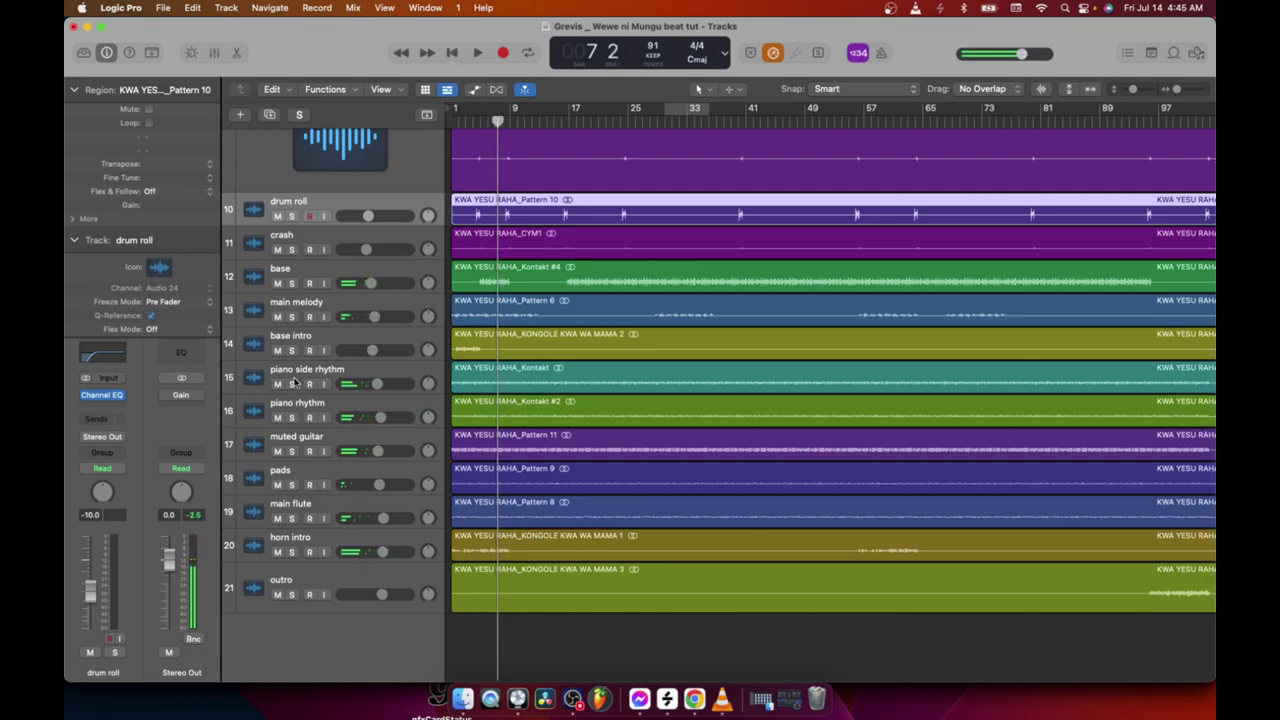
Select the base intro track and insert a Channel EQ on its mixer channel.
left_click(329, 307)
left_click(330, 343)
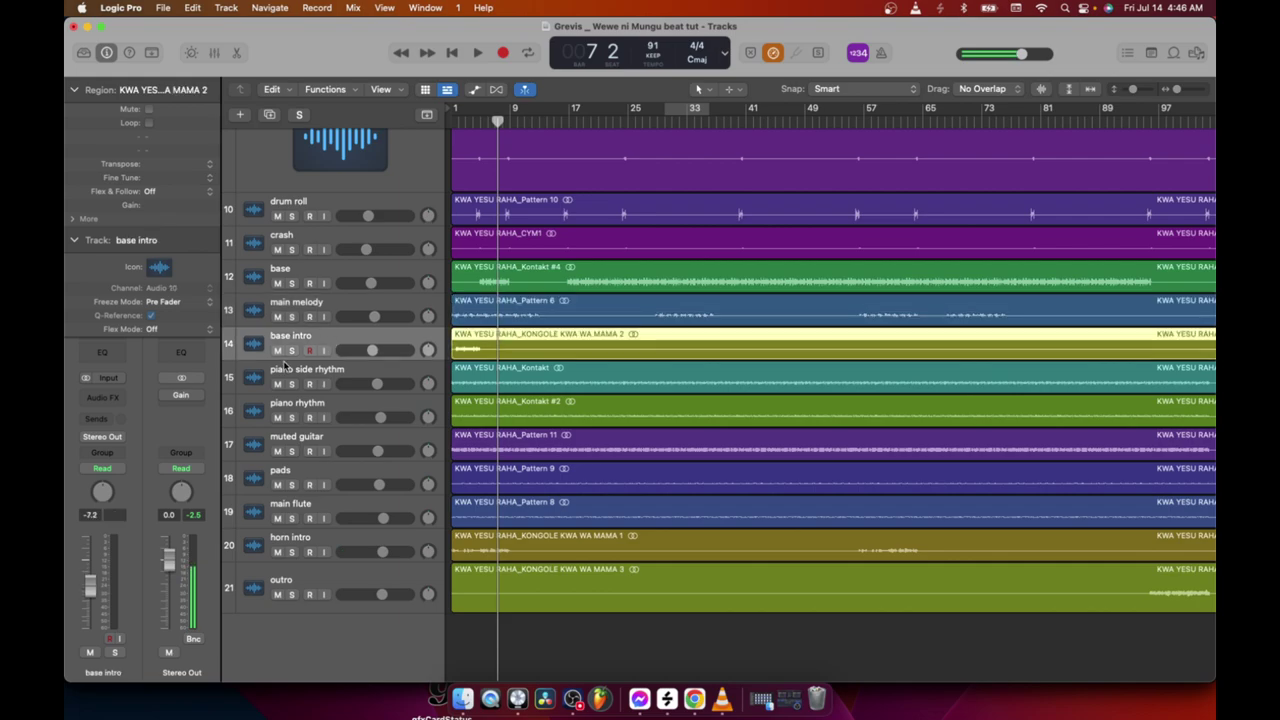
scroll(291, 358, "up", 1)
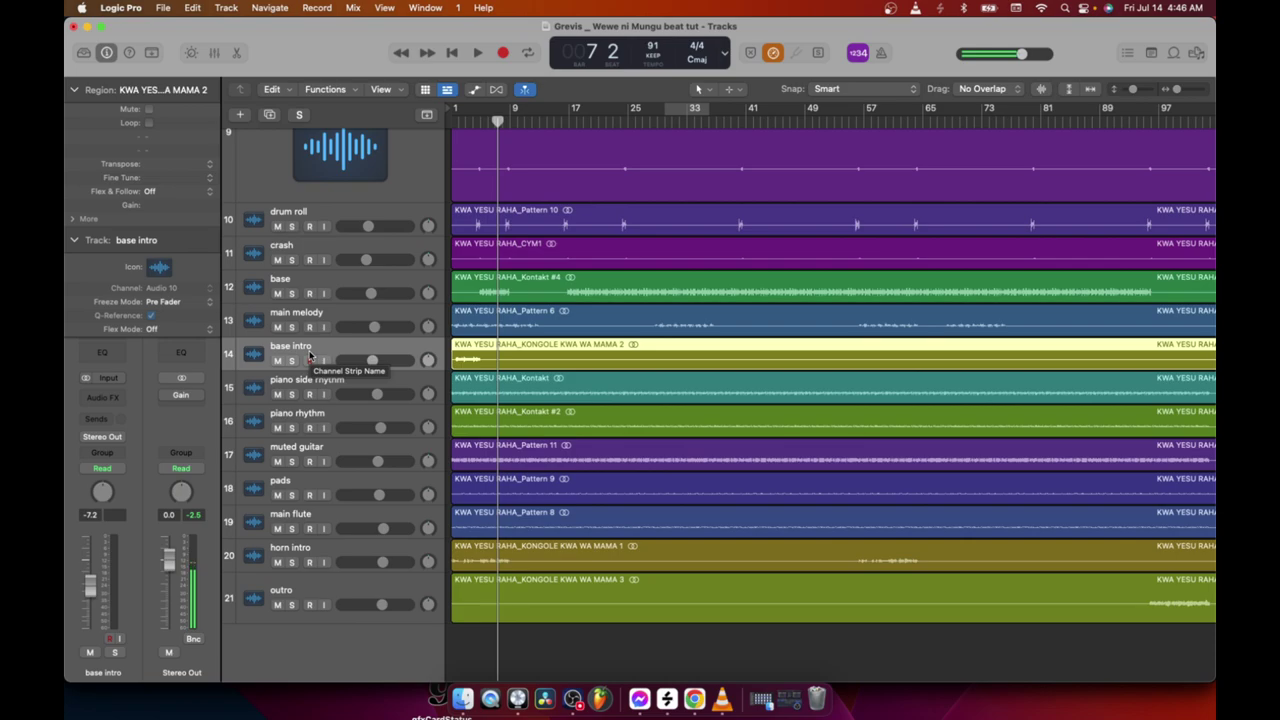
left_click(309, 359)
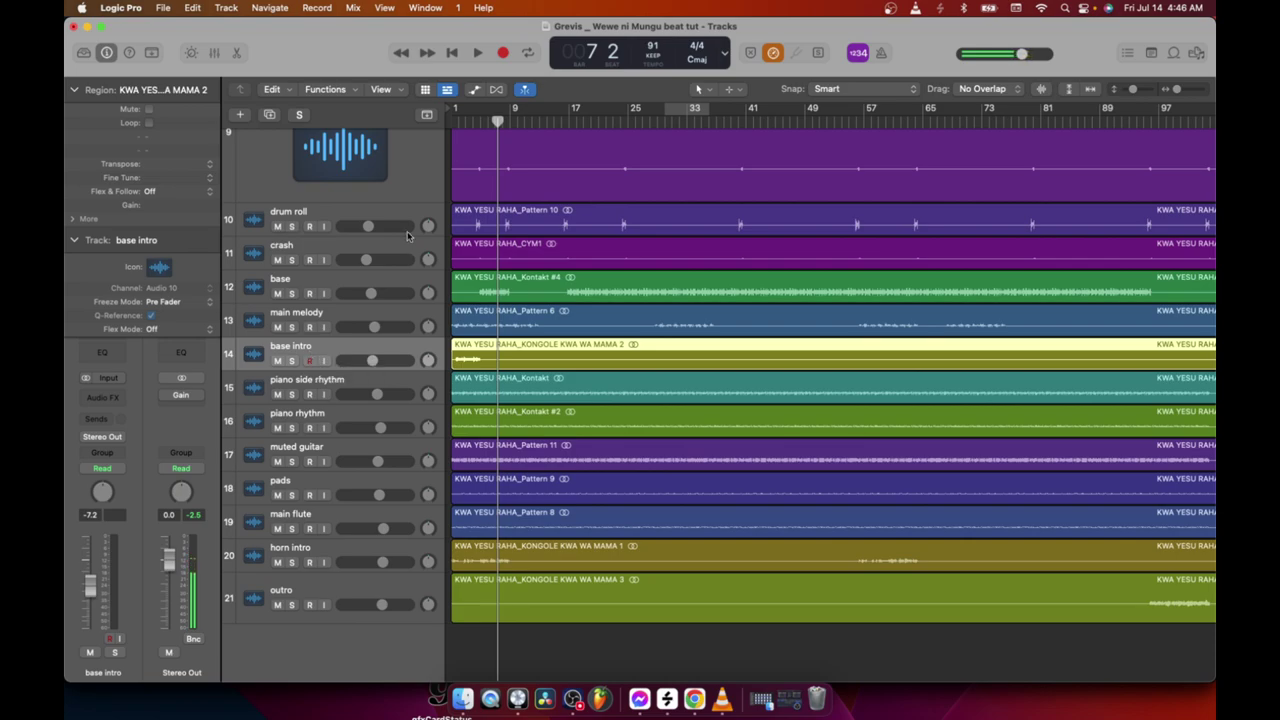
left_click(214, 53)
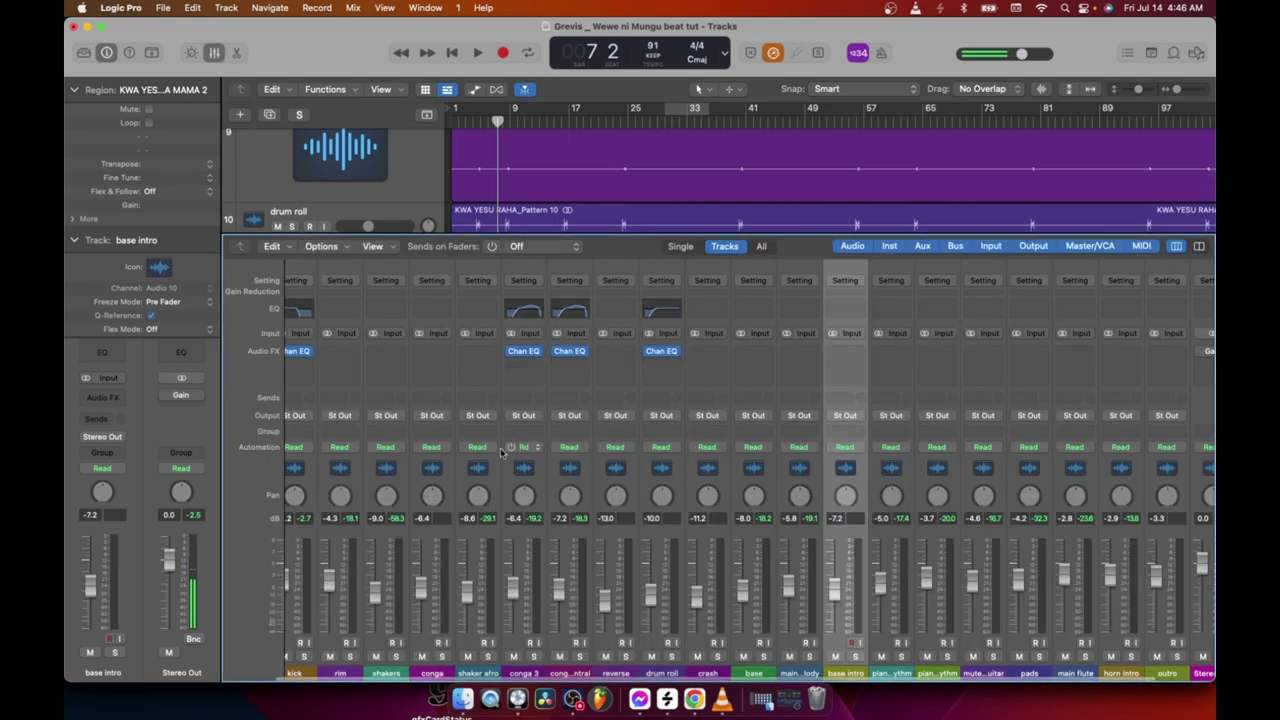
scroll(835, 330, "right", 1)
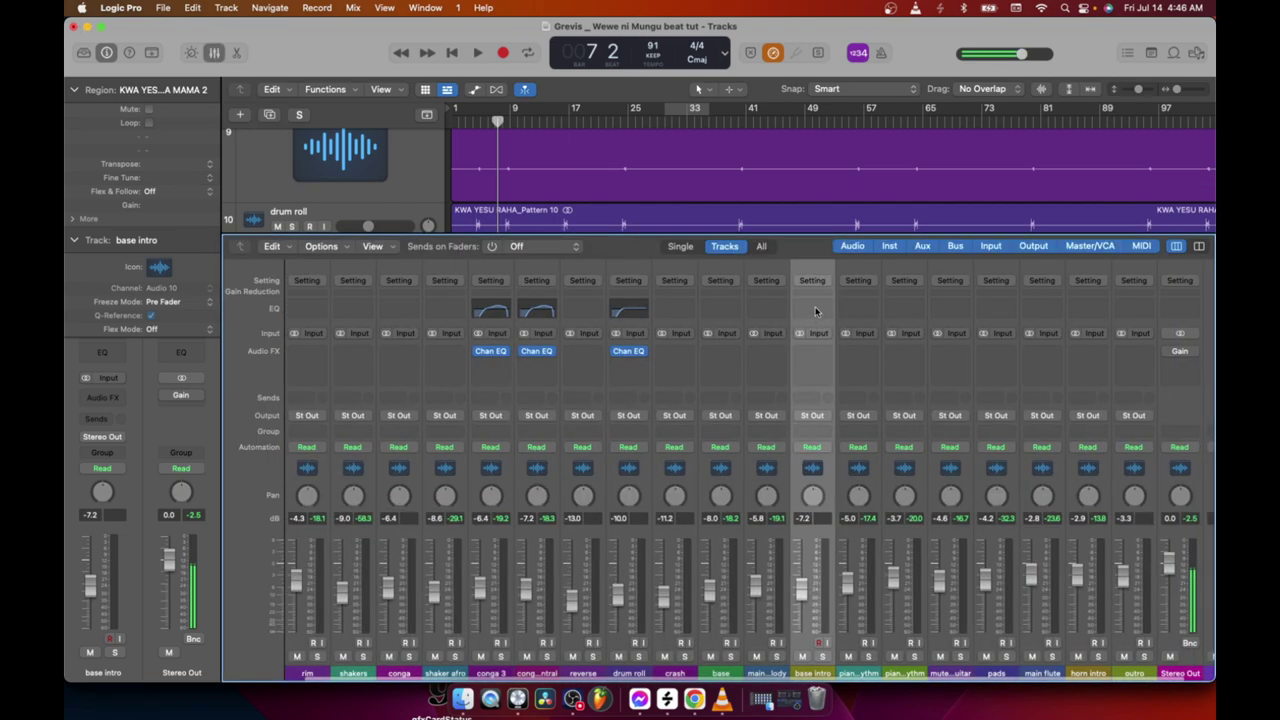
left_click(815, 312)
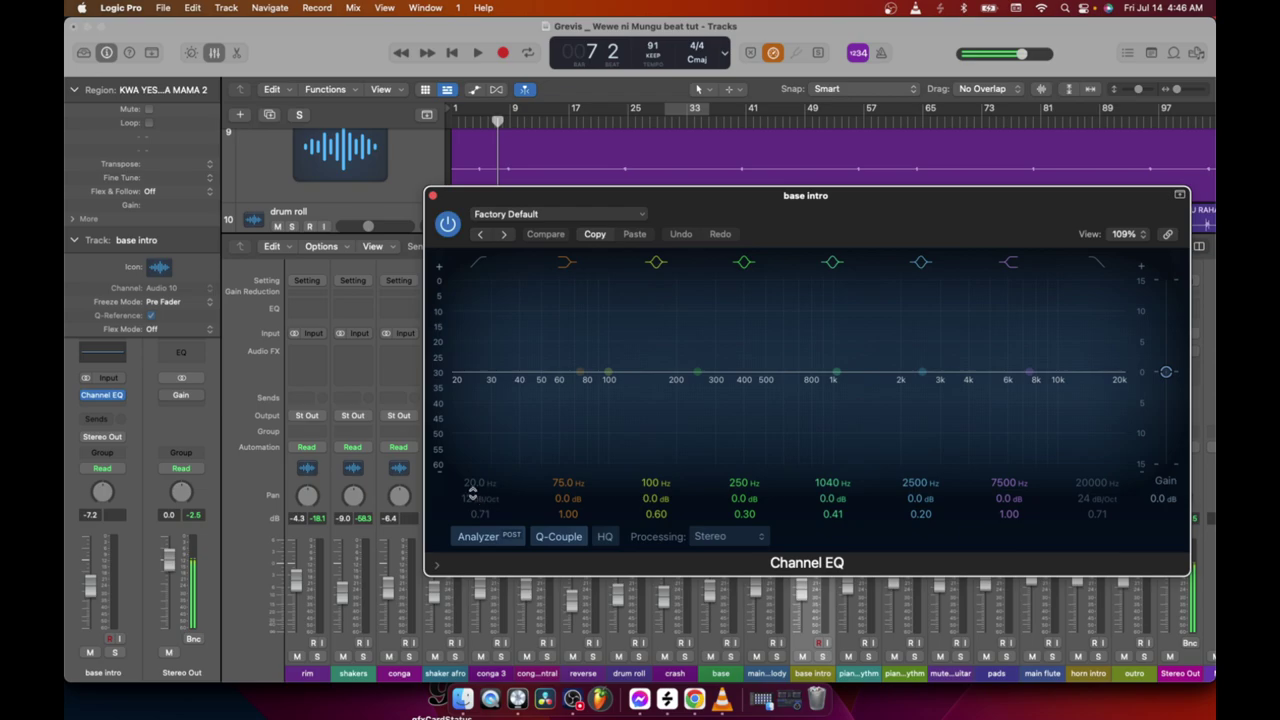
Enable the low cut in the base intro's Channel EQ at 22.2 Hz with a 48 dB/Oct slope.
left_click(481, 265)
left_click_drag(462, 388, 492, 390)
mouse_move(475, 506)
left_mouse_down()
mouse_move(475, 520)
mouse_move(475, 485)
mouse_move(480, 500)
left_mouse_up()
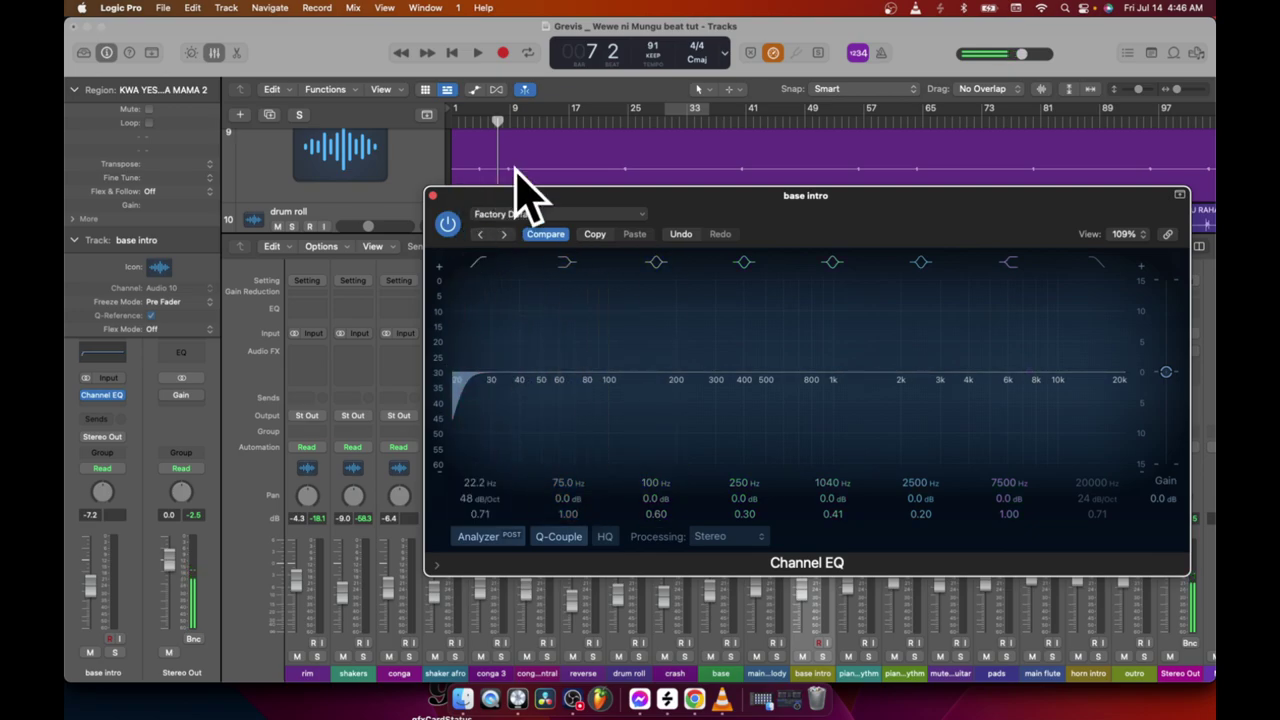
Play the song from bar 1 with the base and base intro tracks soloed.
left_click(478, 53)
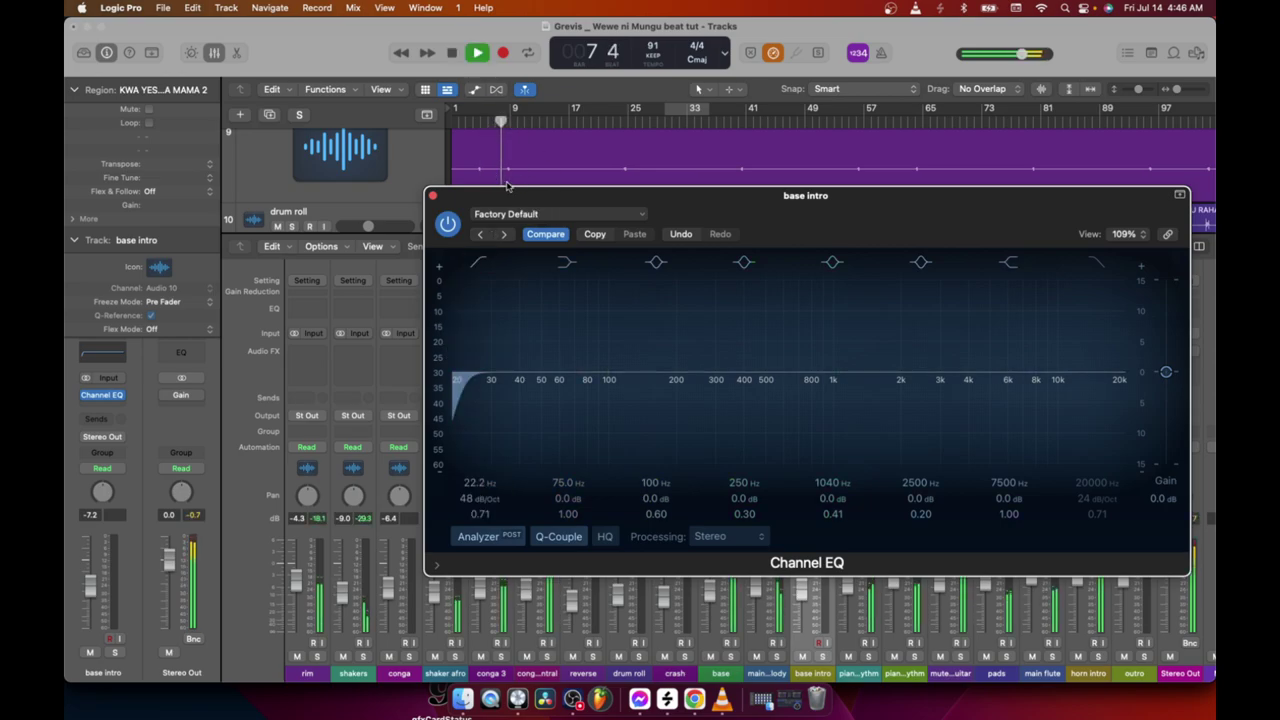
left_click_drag(525, 205, 375, 92)
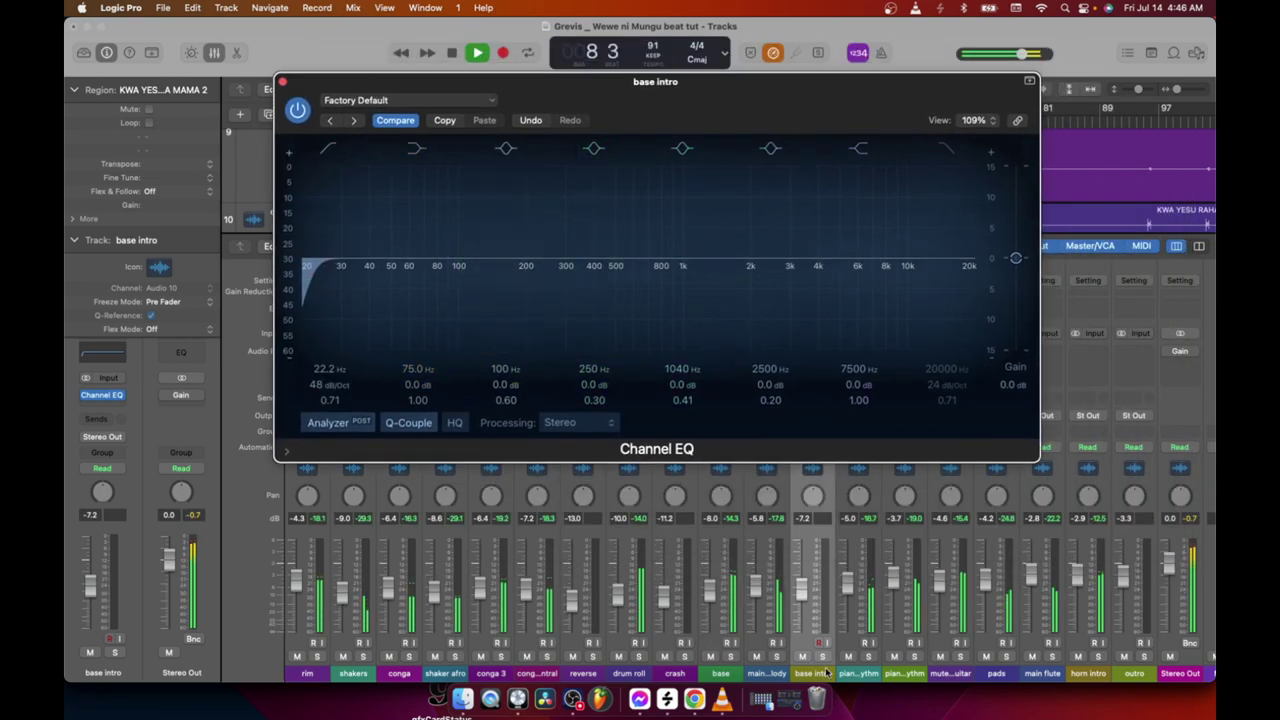
left_click(756, 664)
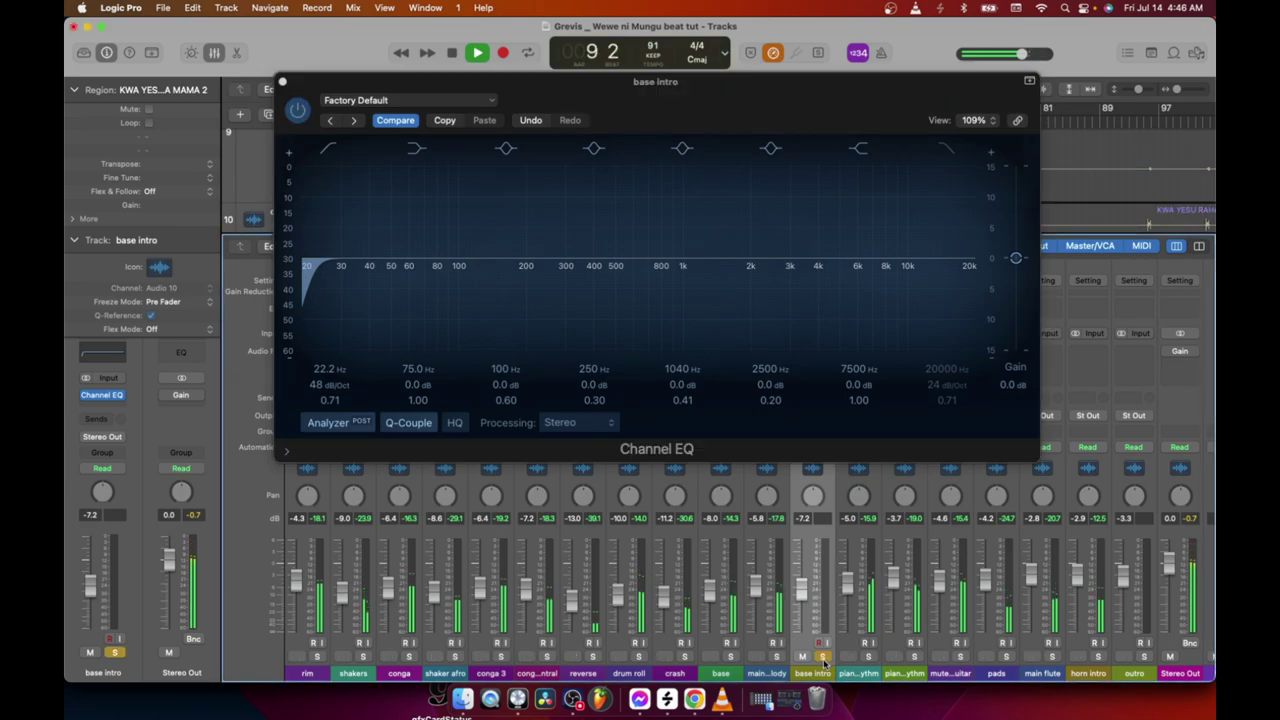
left_click(733, 657)
left_click_drag(674, 100, 282, 267)
left_click(472, 119)
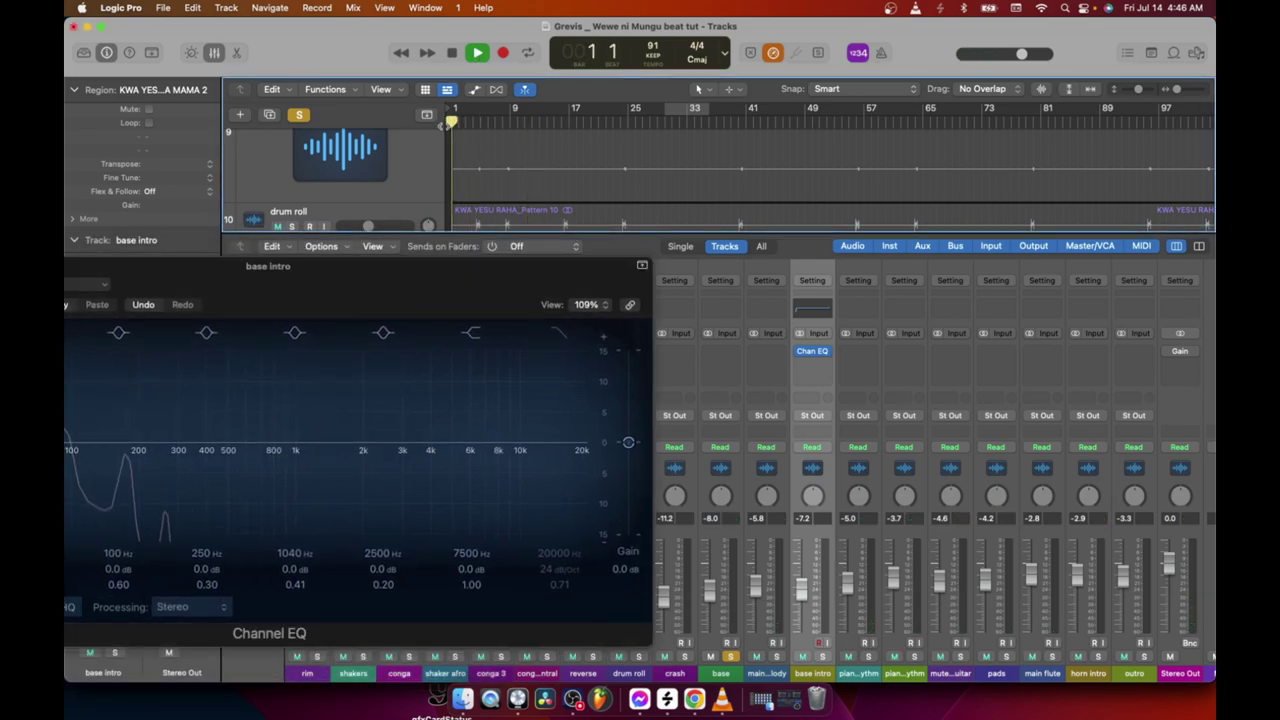
scroll(518, 170, "down", 5)
scroll(518, 170, "up", 2)
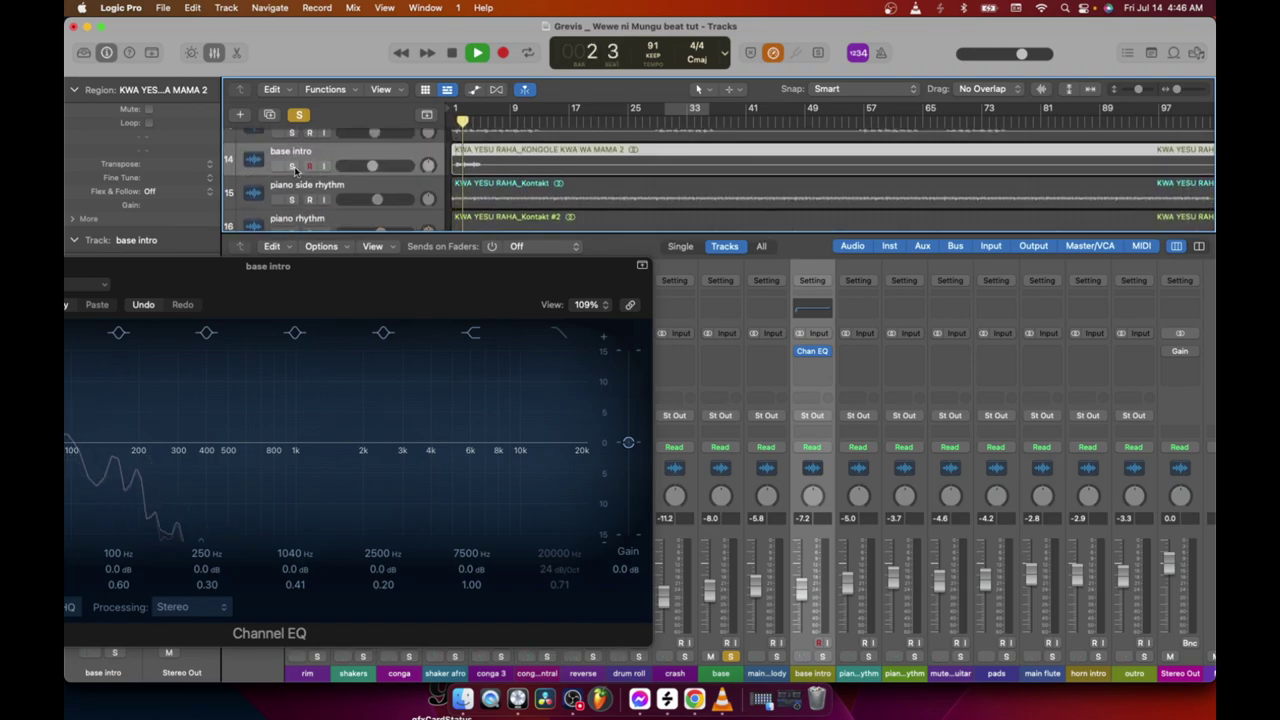
key("s")
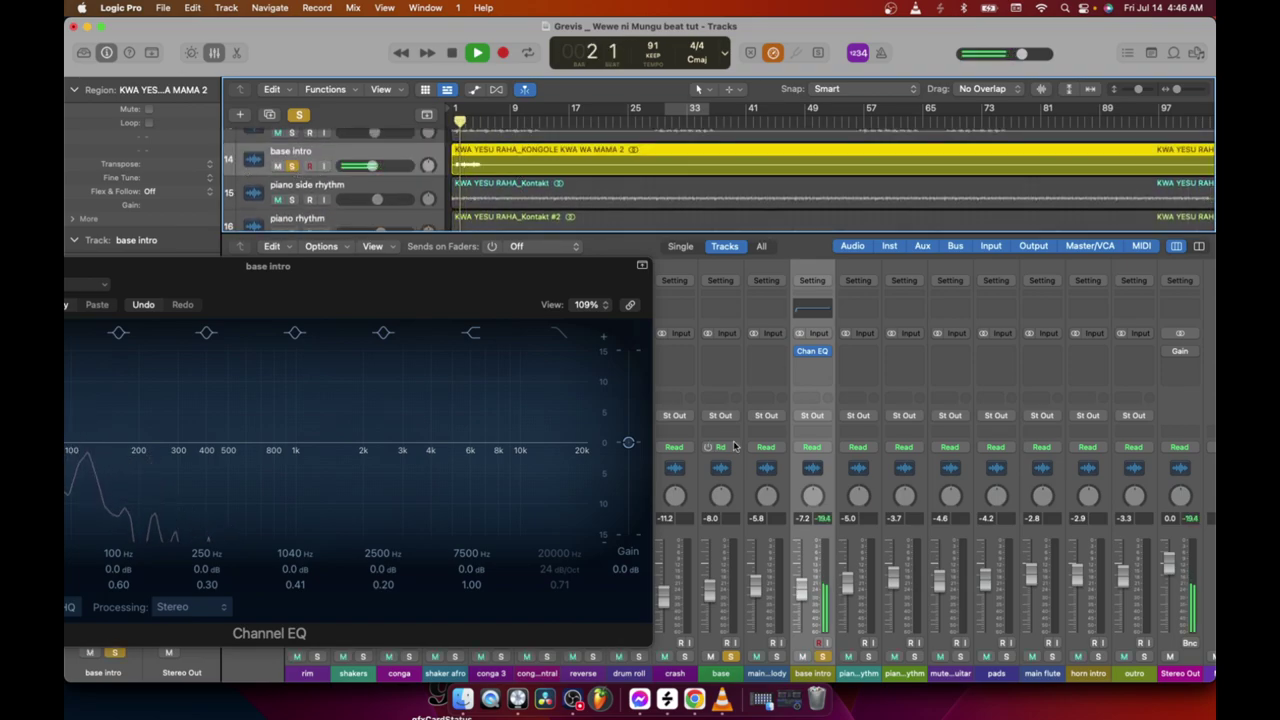
Reposition the base intro's Channel EQ clear of the timeline, set a cycle range over about the first six bars and stop playback.
left_click(812, 351)
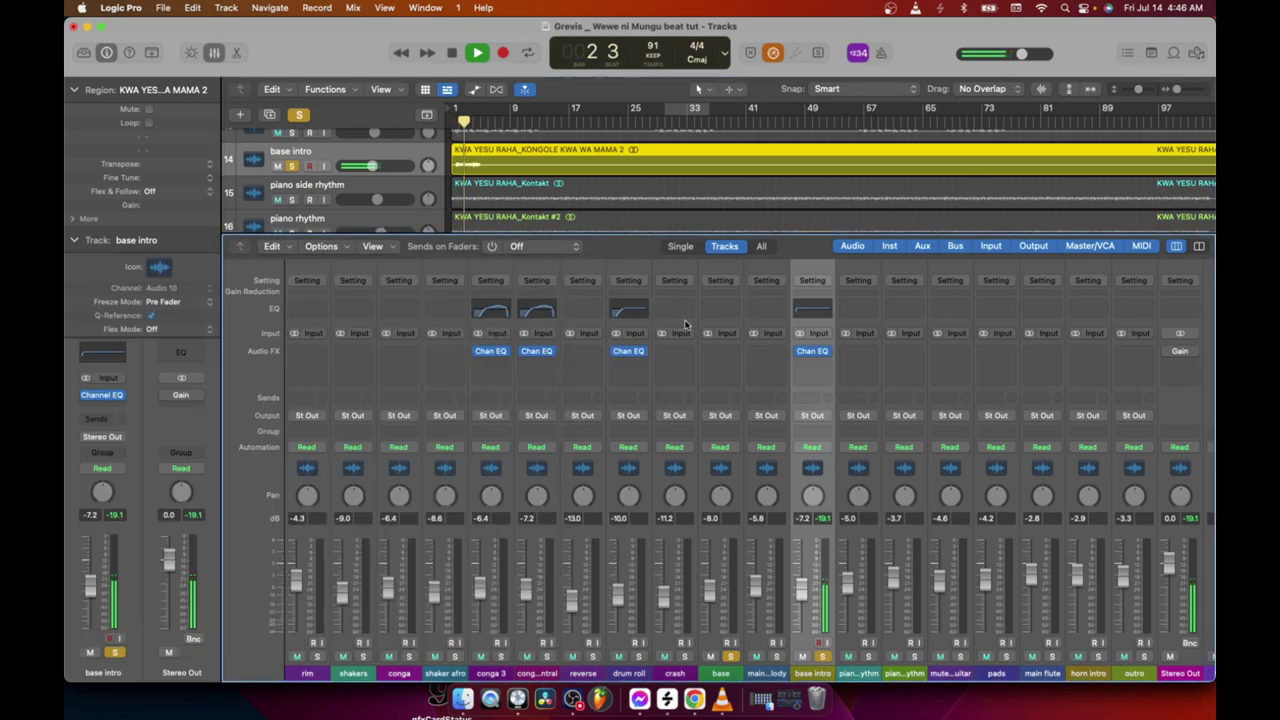
left_click(812, 351)
left_click_drag(803, 190, 803, 297)
left_click_drag(650, 107, 405, 107)
key("space")
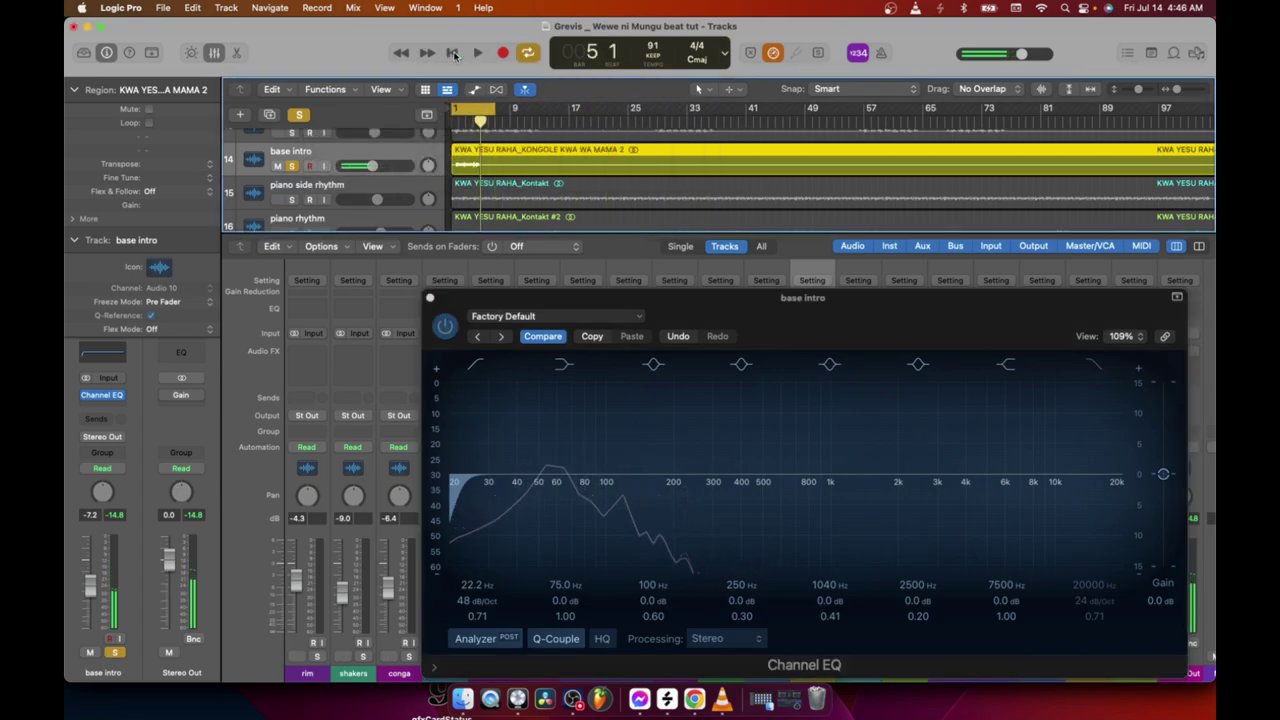
Solo the Audio 1 track as well, and listen to the cycled intro from bar 1 before stopping playback.
scroll(373, 186, "up", 1)
scroll(373, 186, "up", 10)
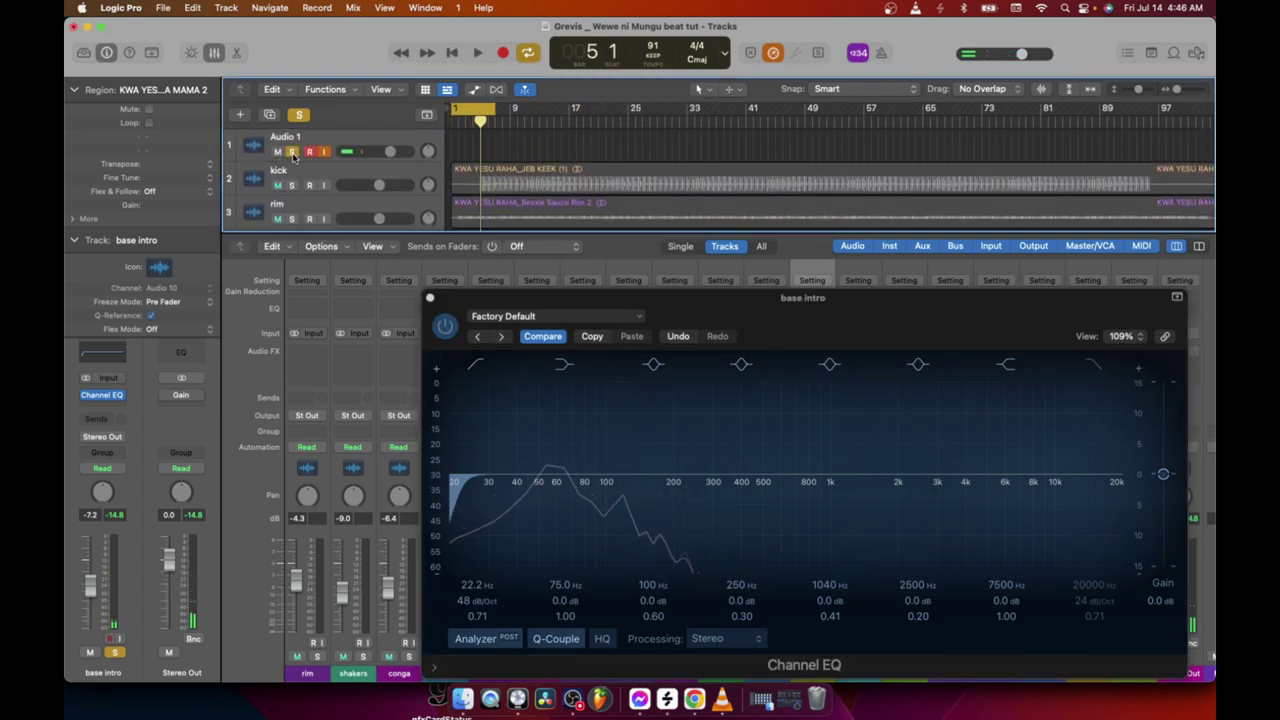
scroll(688, 189, "down", 10)
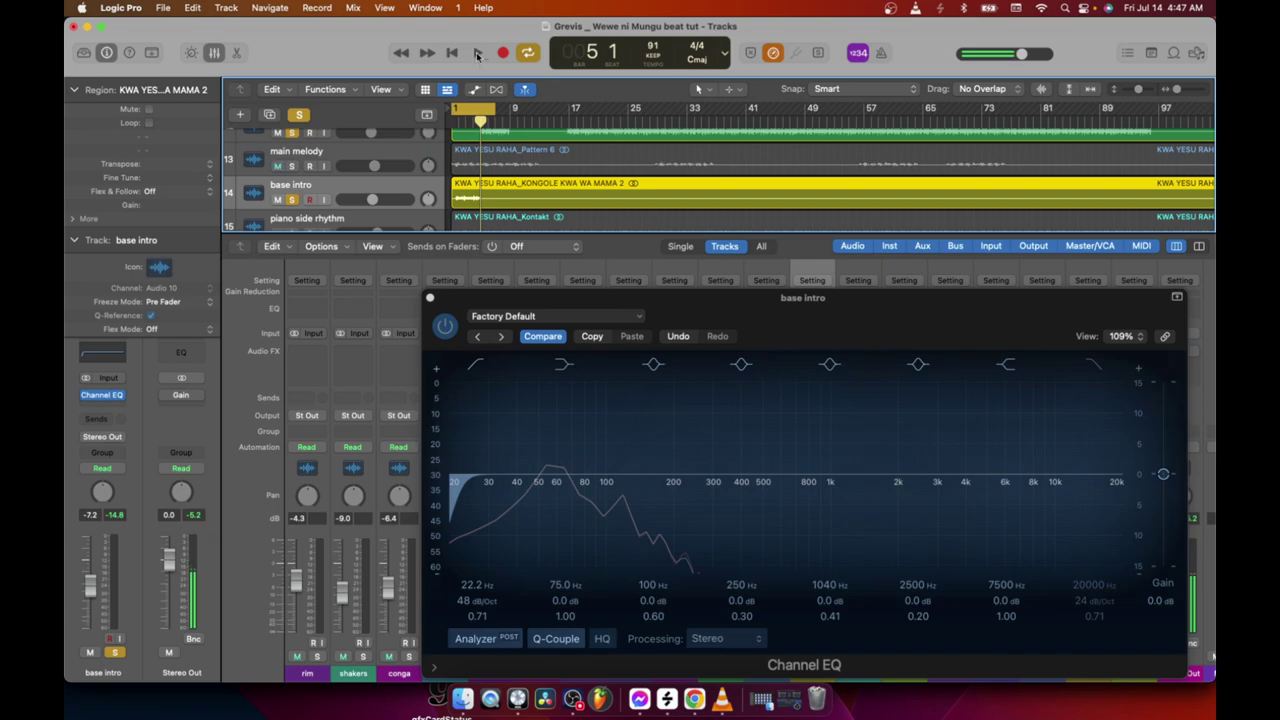
left_click(478, 54)
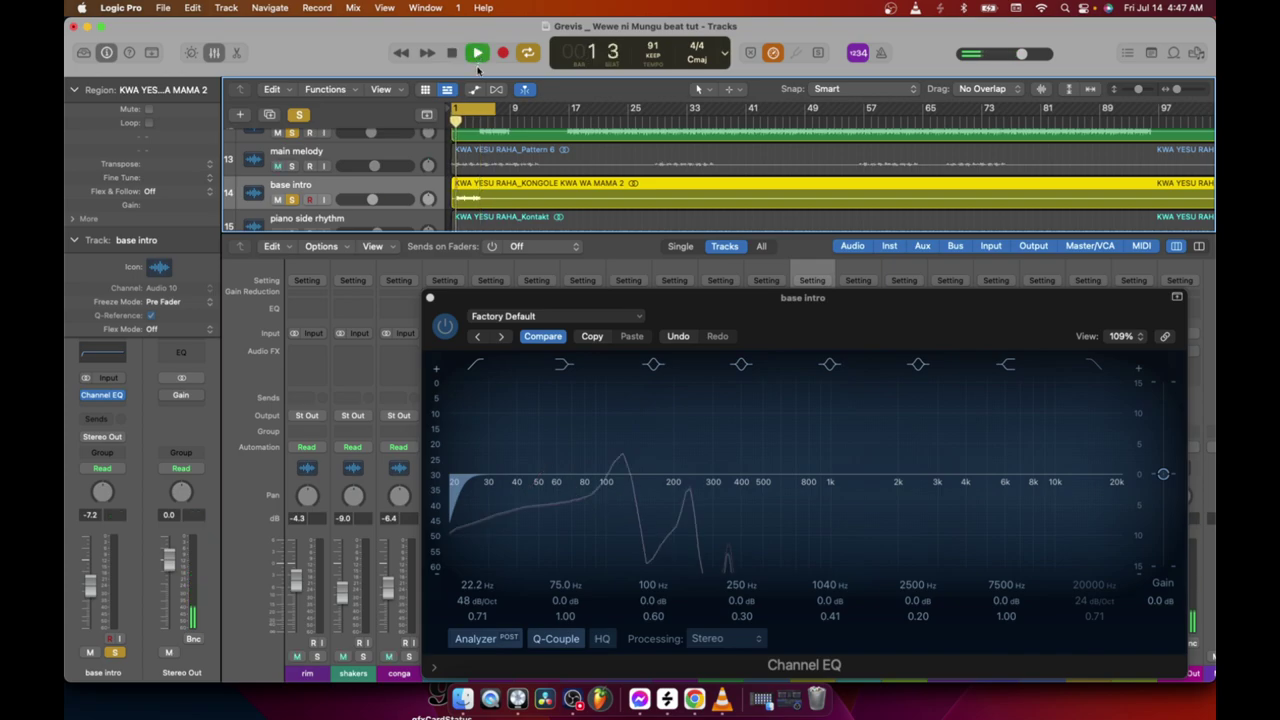
left_click(452, 53)
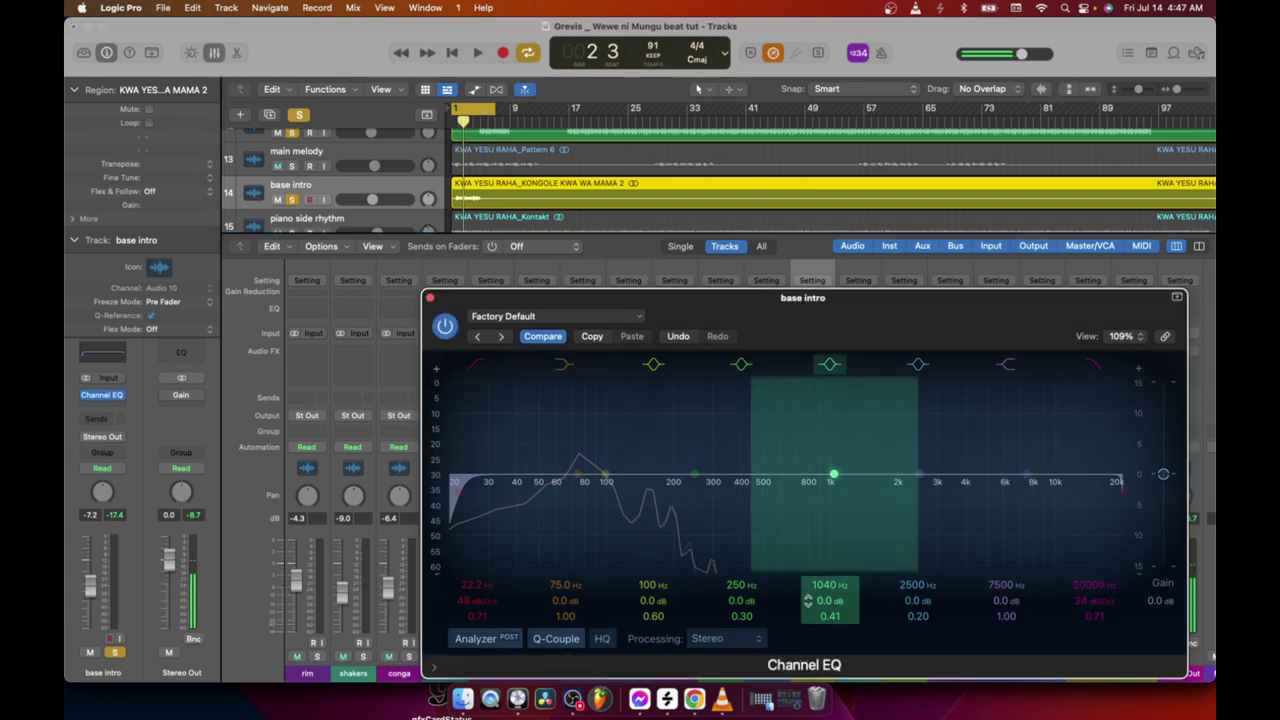
Lower the high cut in the base intro's Channel EQ to 2940 Hz while the cycle plays.
left_click_drag(1121, 490, 1035, 490)
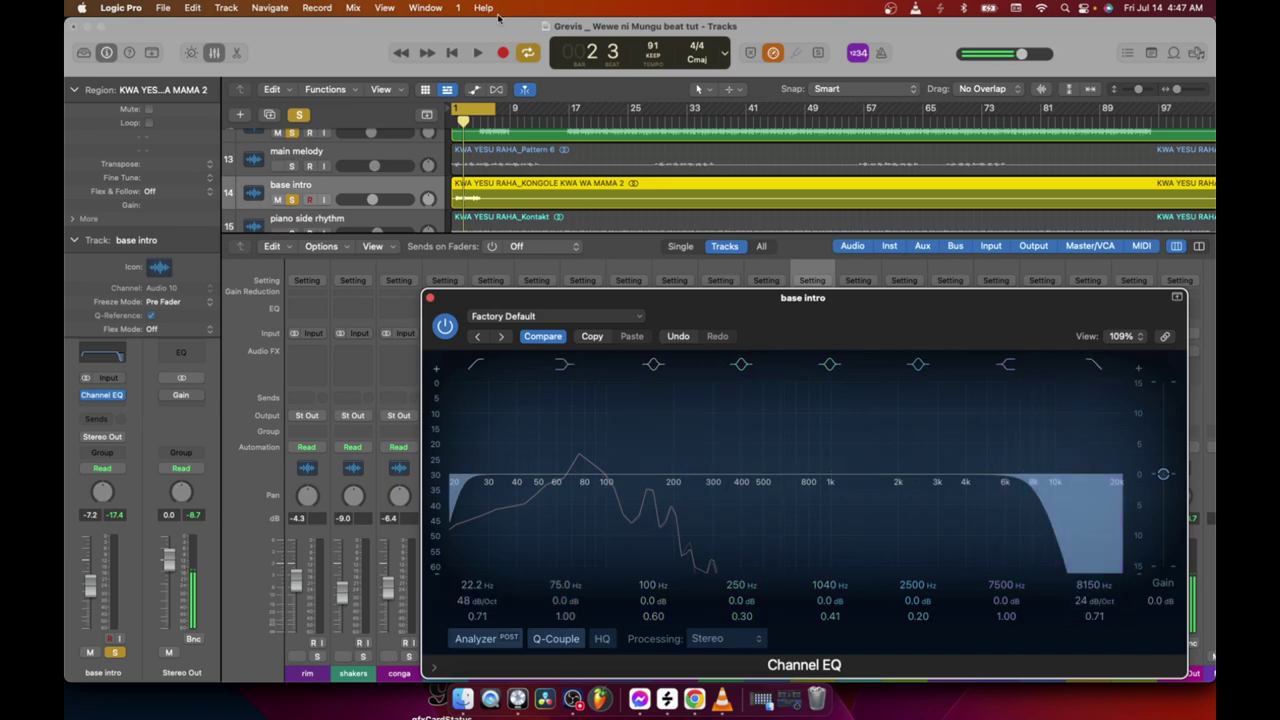
left_click(476, 52)
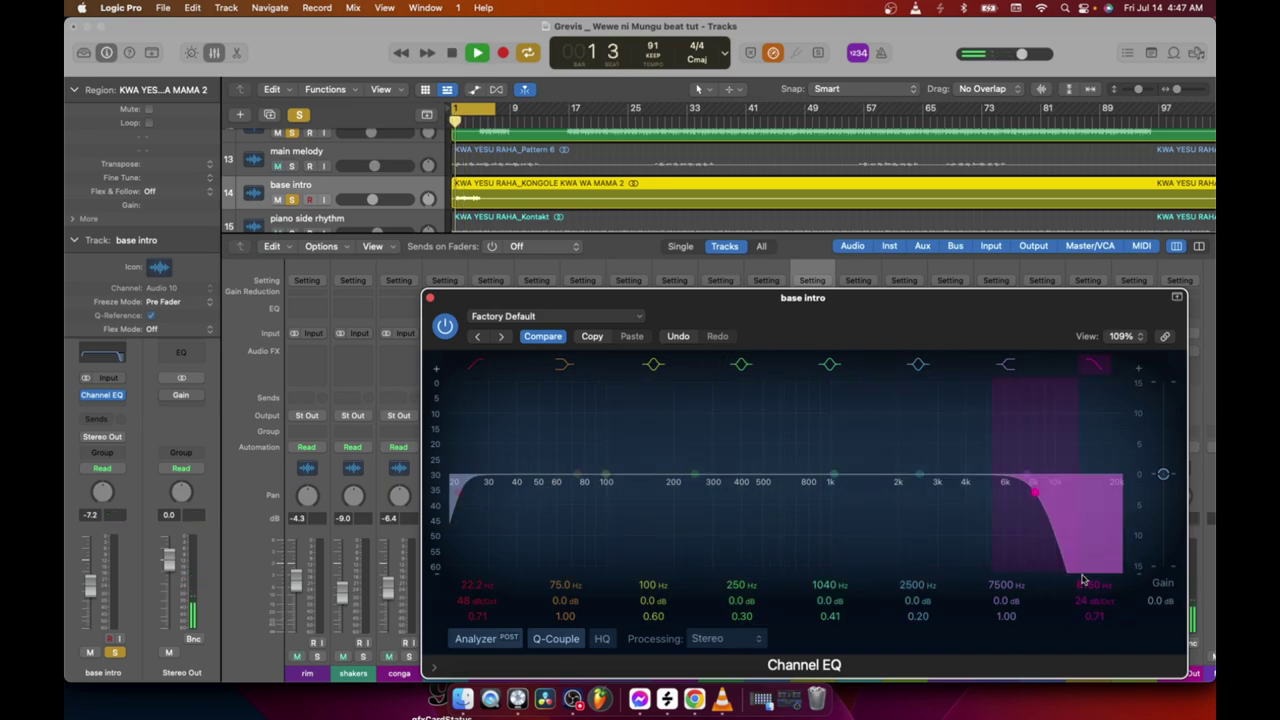
left_click_drag(1085, 578, 1085, 620)
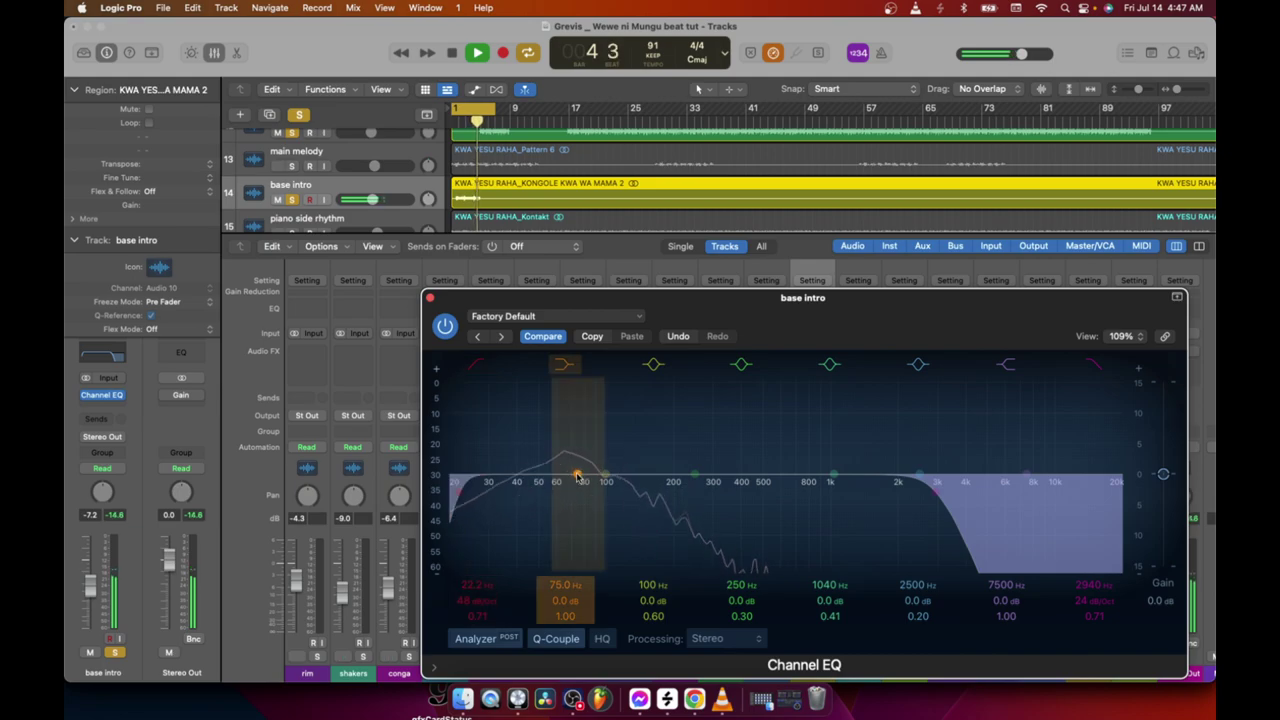
Compare the base intro with its Channel EQ bypassed and active, leave it enabled and close the plug-in.
left_click(446, 327)
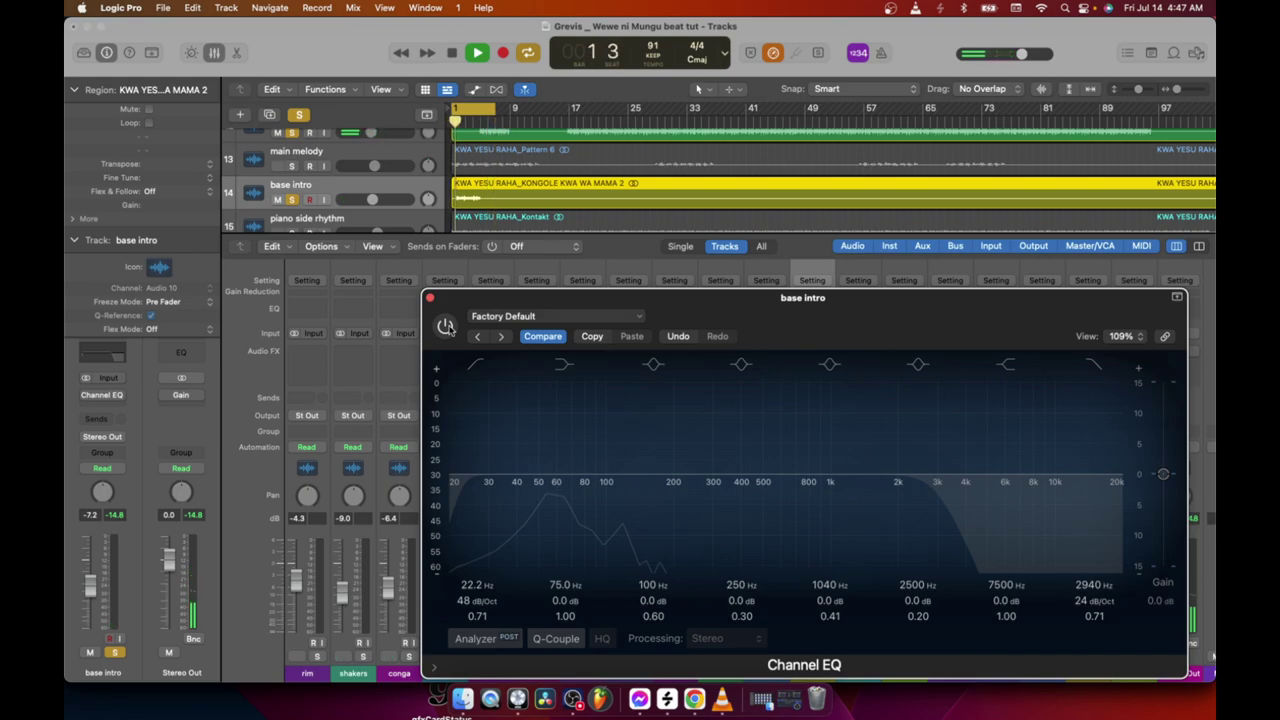
left_click(446, 327)
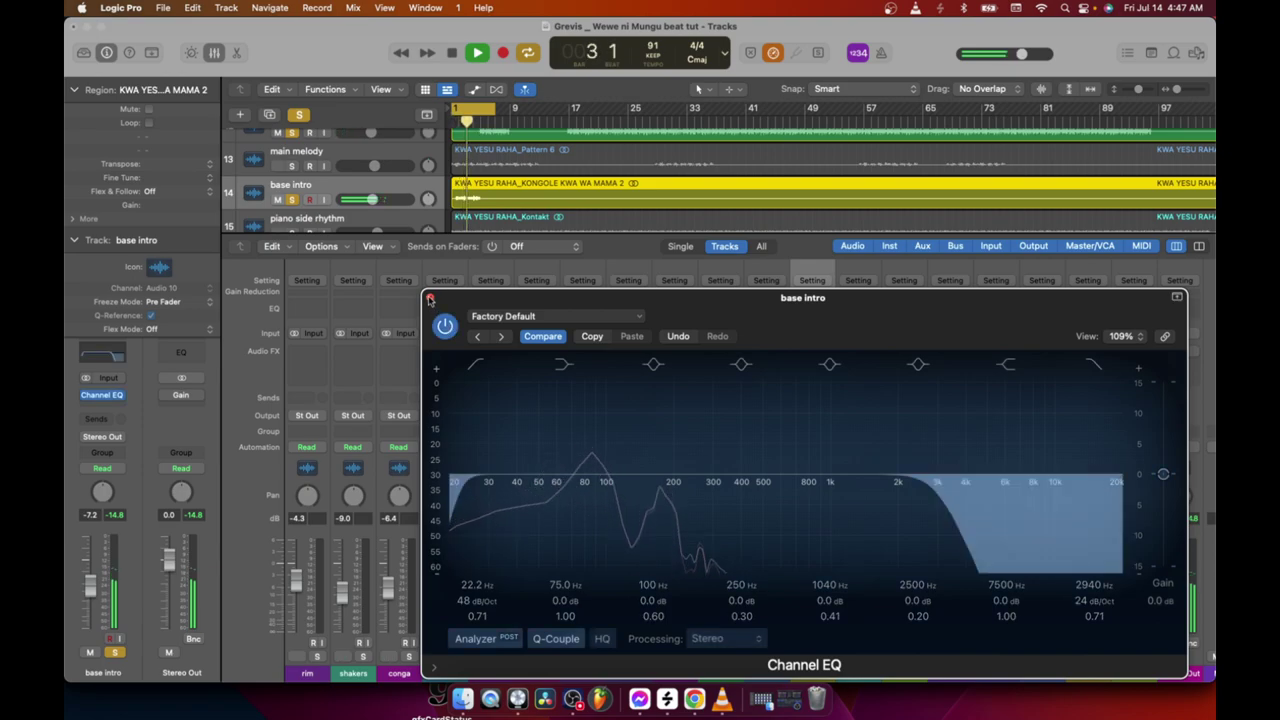
left_click(430, 299)
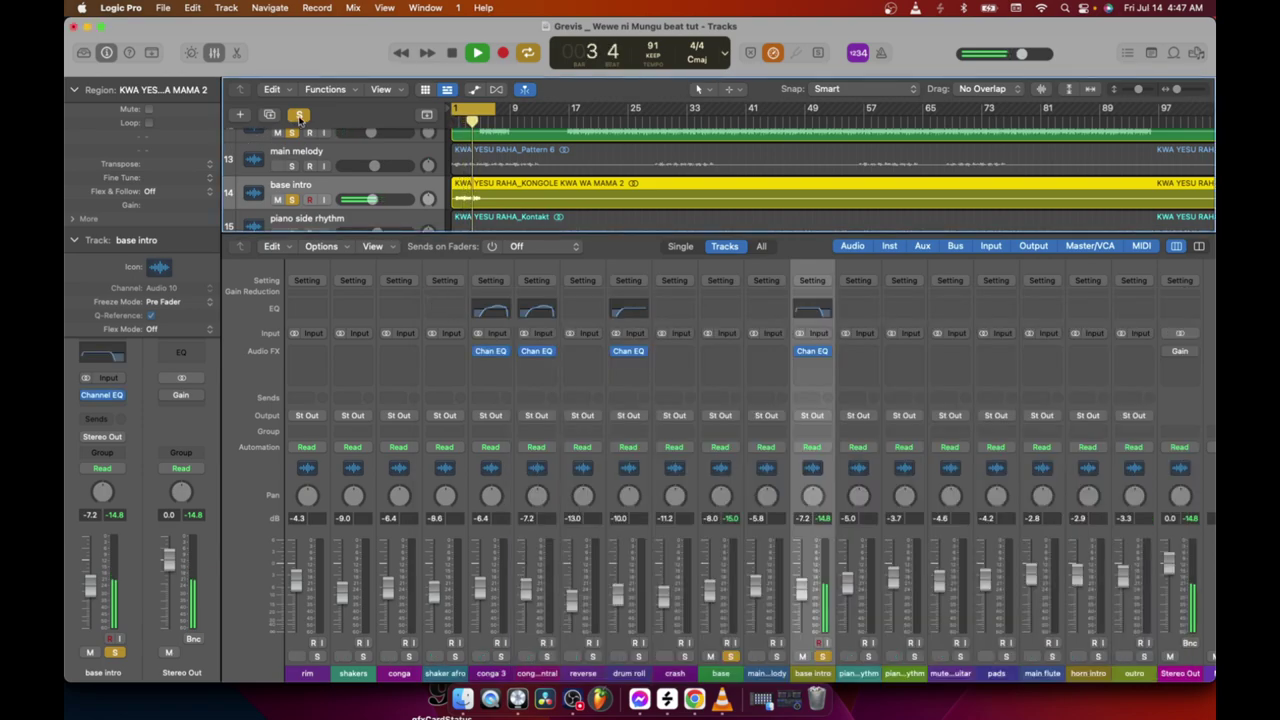
Clear all solos, then select and solo the base track.
left_click(299, 116)
scroll(508, 176, "up", 3)
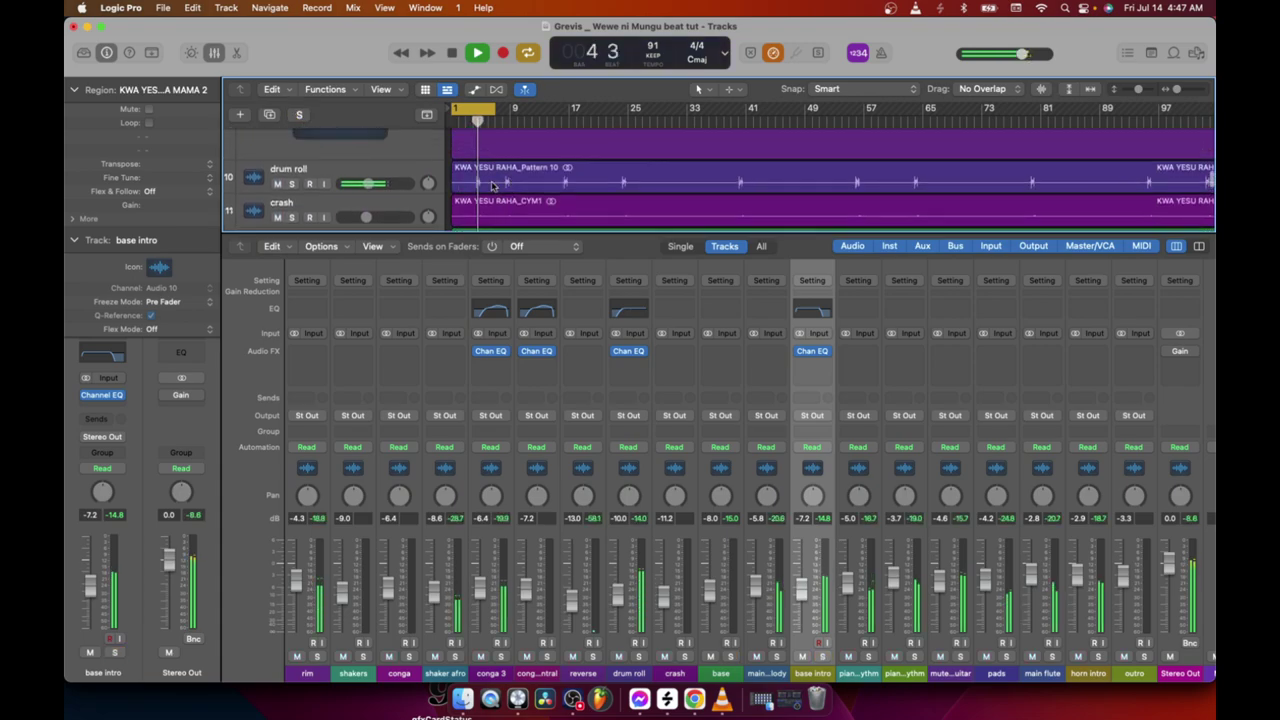
left_click(400, 172)
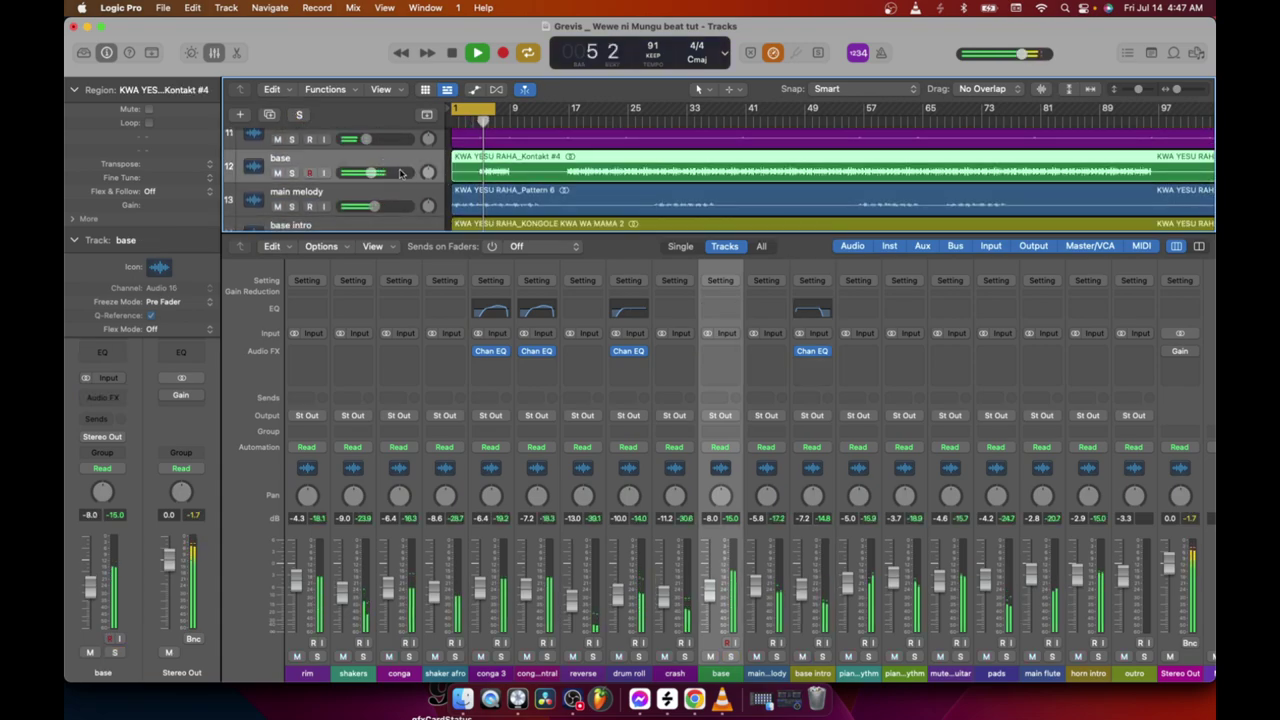
left_click(291, 172)
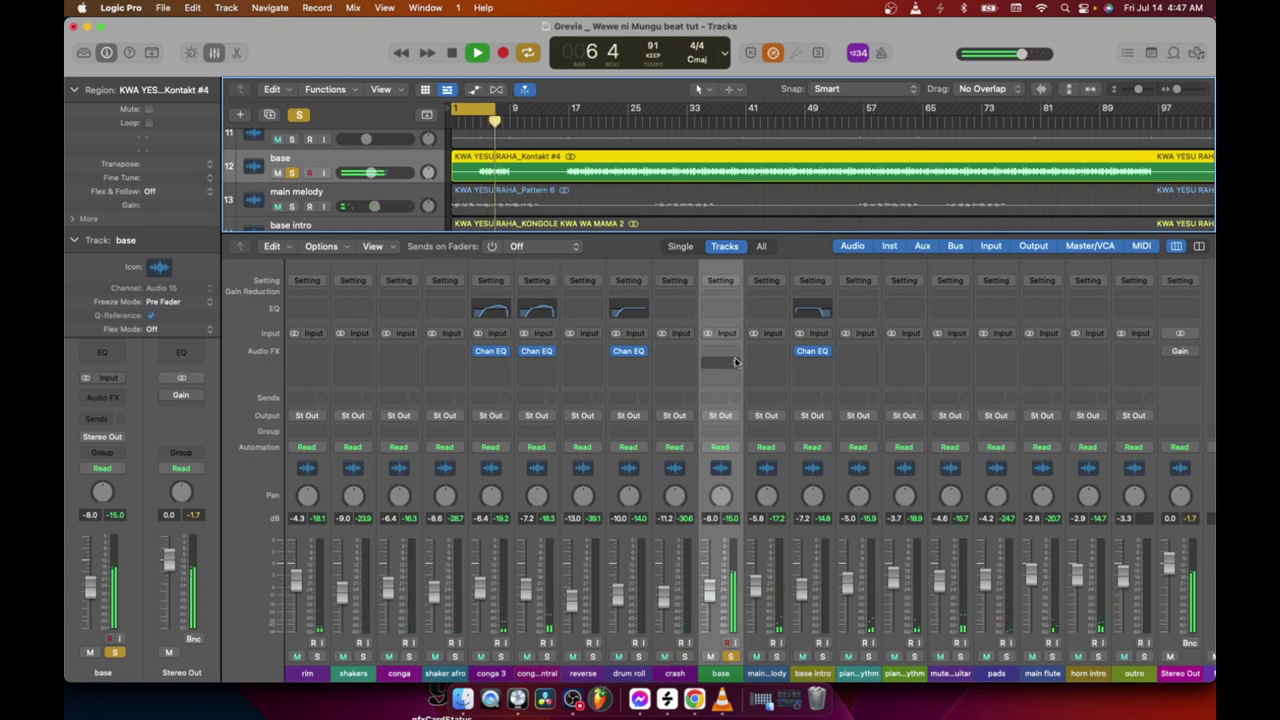
Insert a Channel EQ on the base track with a 23.4 Hz, 48 dB/Oct low cut, and shift the cycle range to about bars 4–10.
left_click(720, 312)
left_click(478, 262)
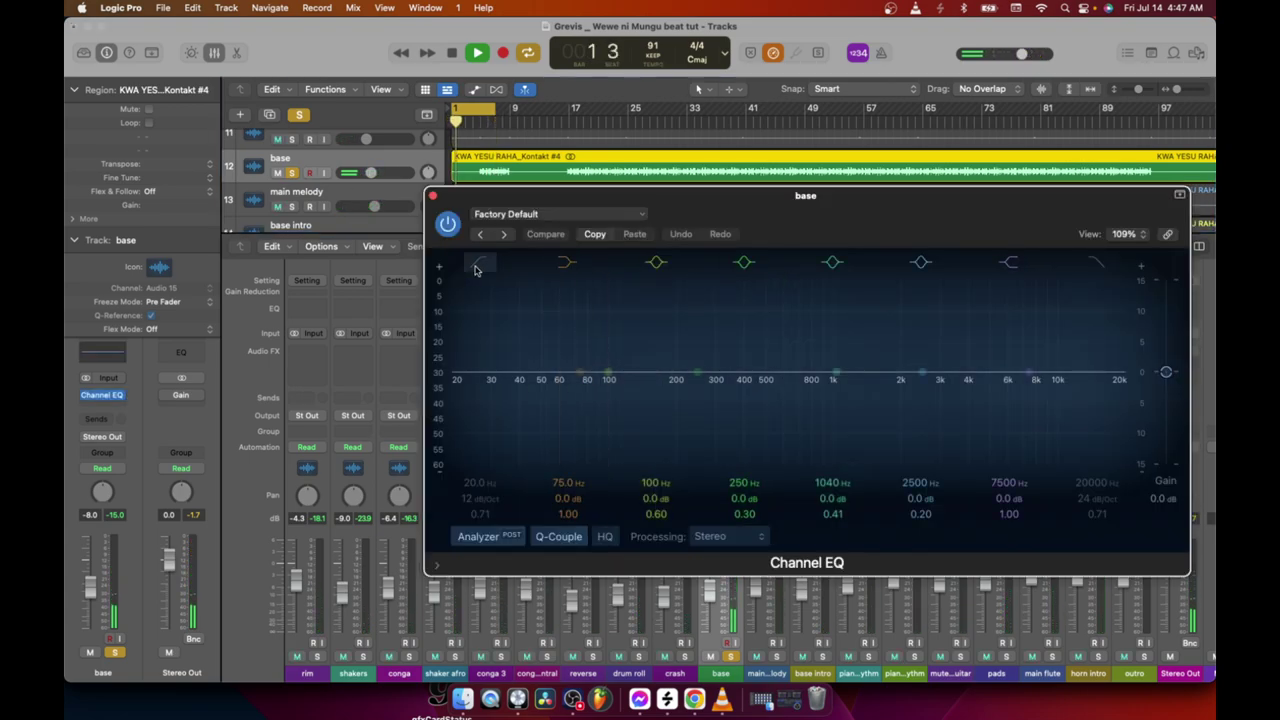
left_click(480, 116)
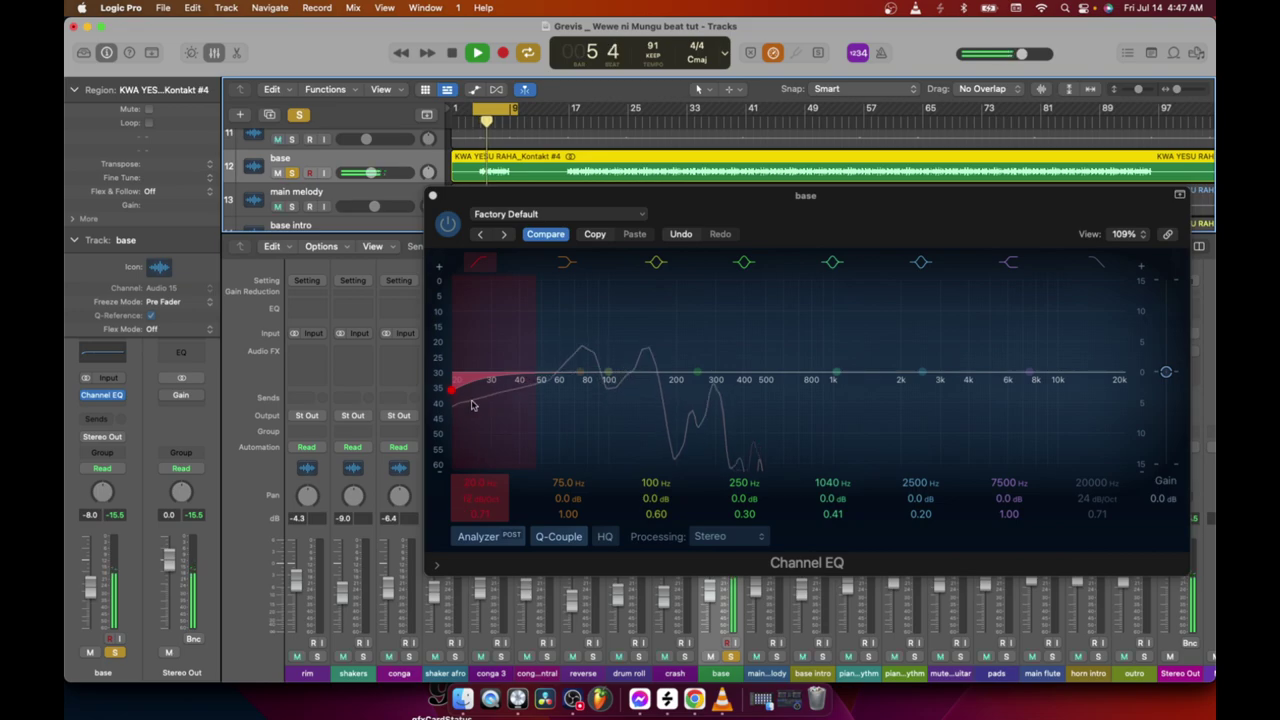
left_click(476, 503)
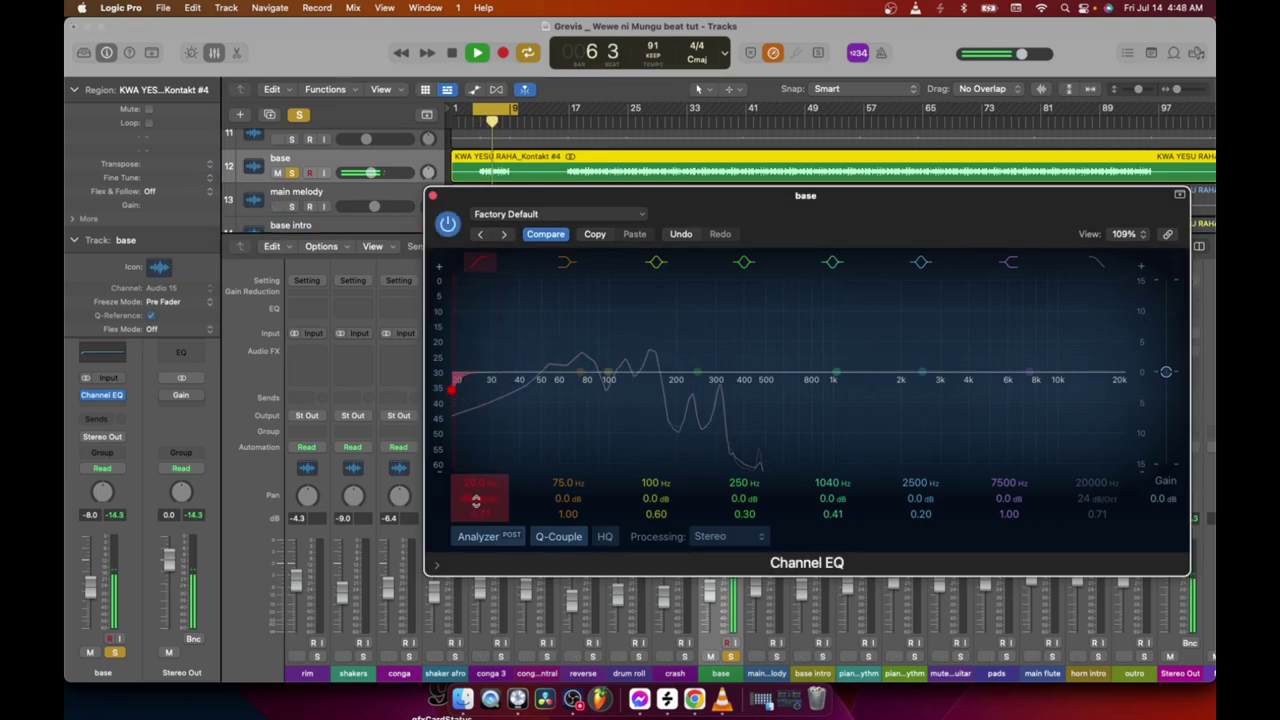
mouse_move(474, 484)
left_mouse_down()
mouse_move(474, 430)
mouse_move(474, 490)
left_mouse_up()
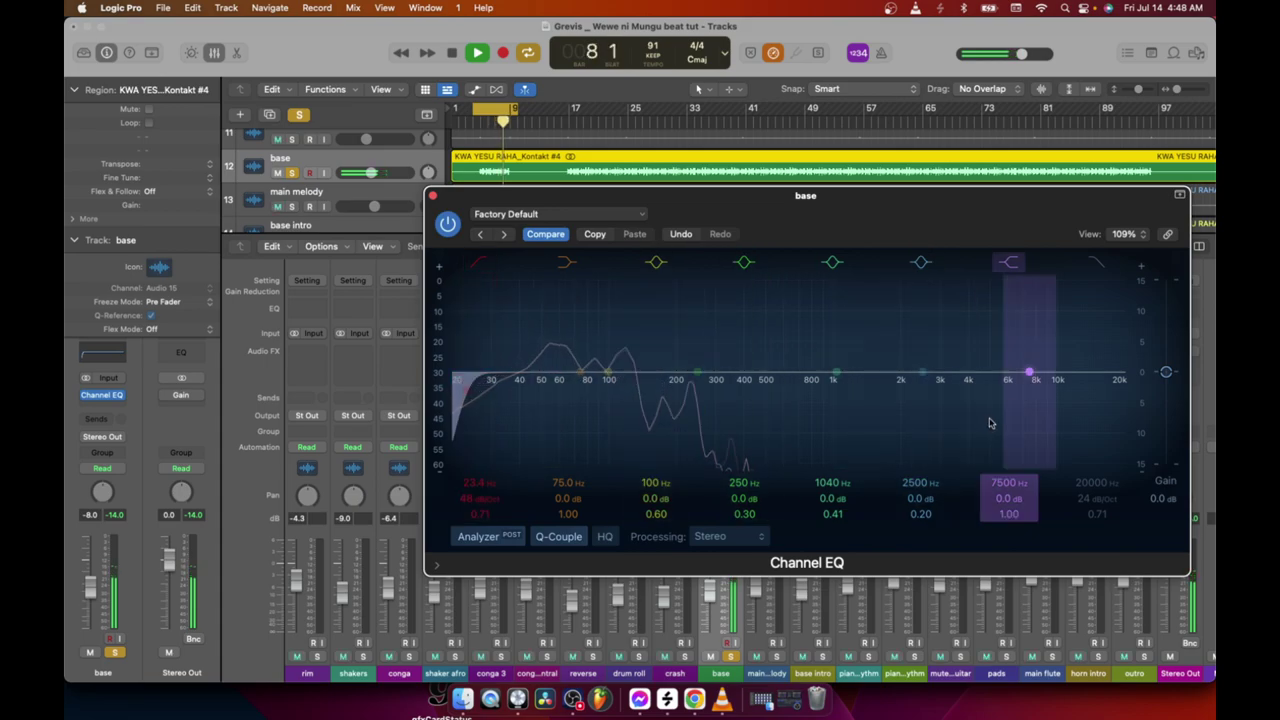
Set the base EQ's high cut to 1760 Hz and boost its third band by 2.1 dB at 99.5 Hz.
left_click_drag(1096, 479, 1096, 548)
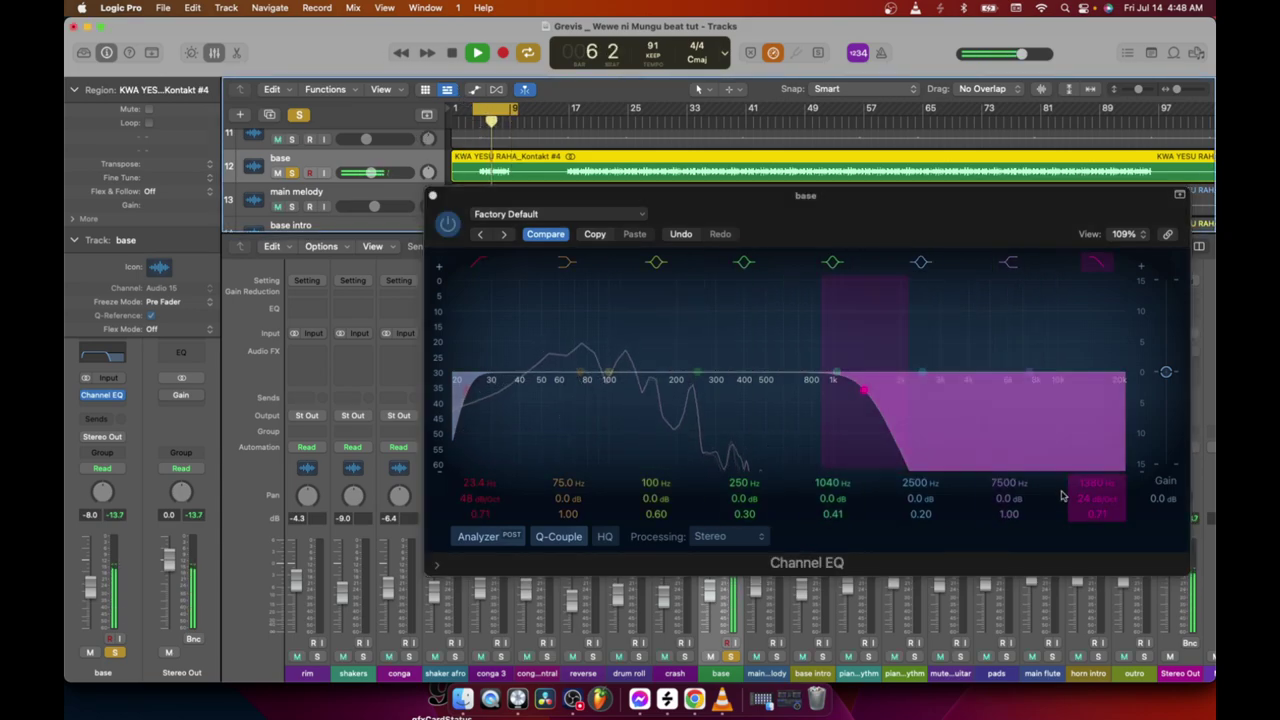
left_click_drag(1096, 495, 1096, 486)
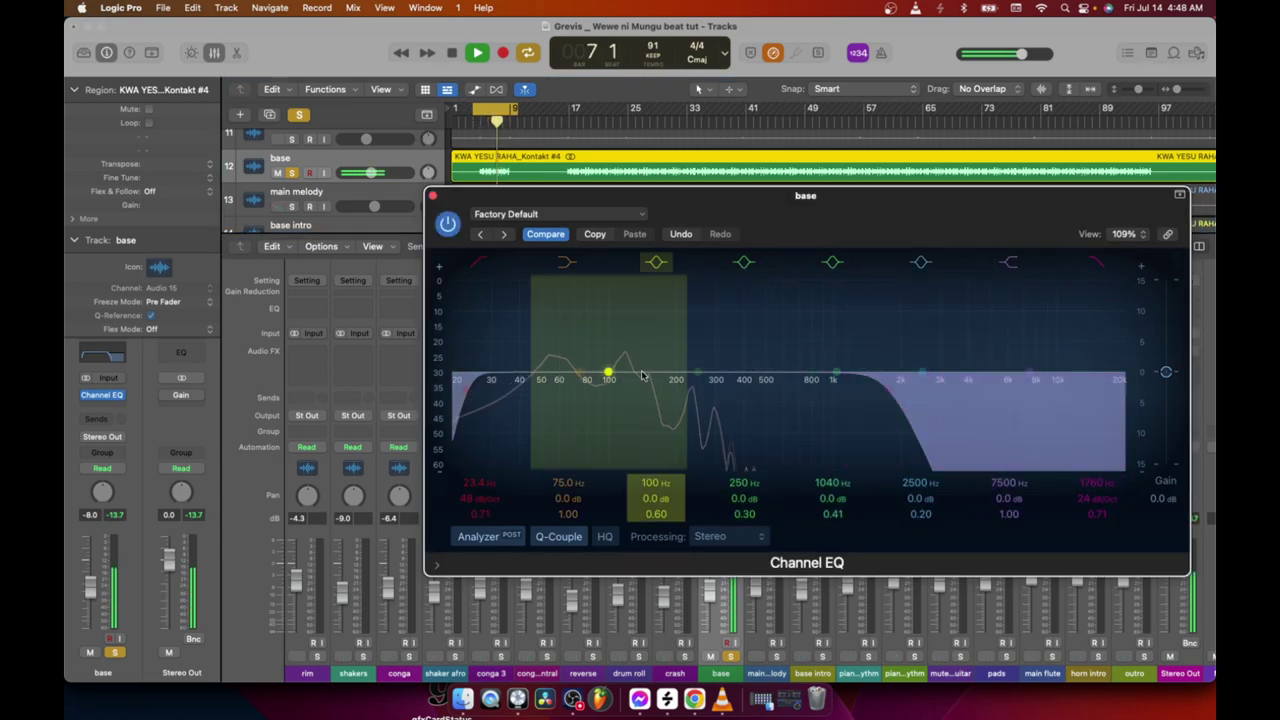
left_click_drag(607, 374, 606, 358)
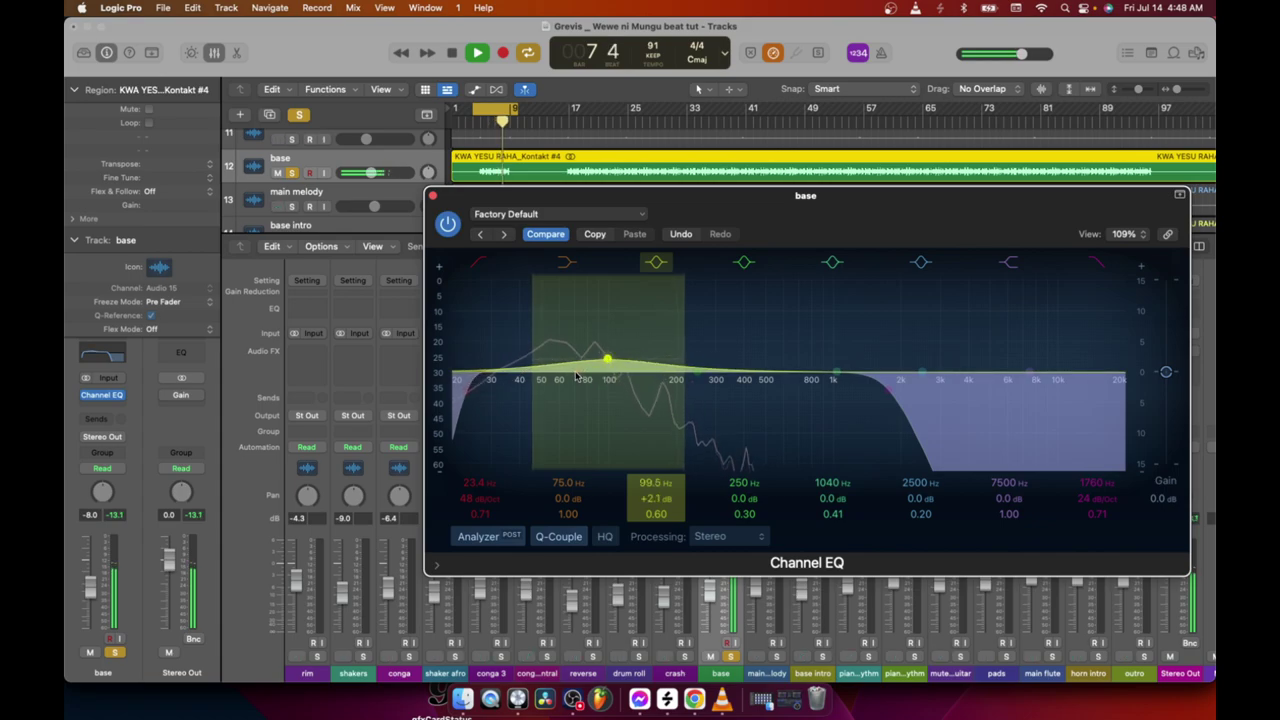
Compare the base track with its Channel EQ bypassed and active, leave it enabled, close the plug-in and stop playback.
left_click(448, 224)
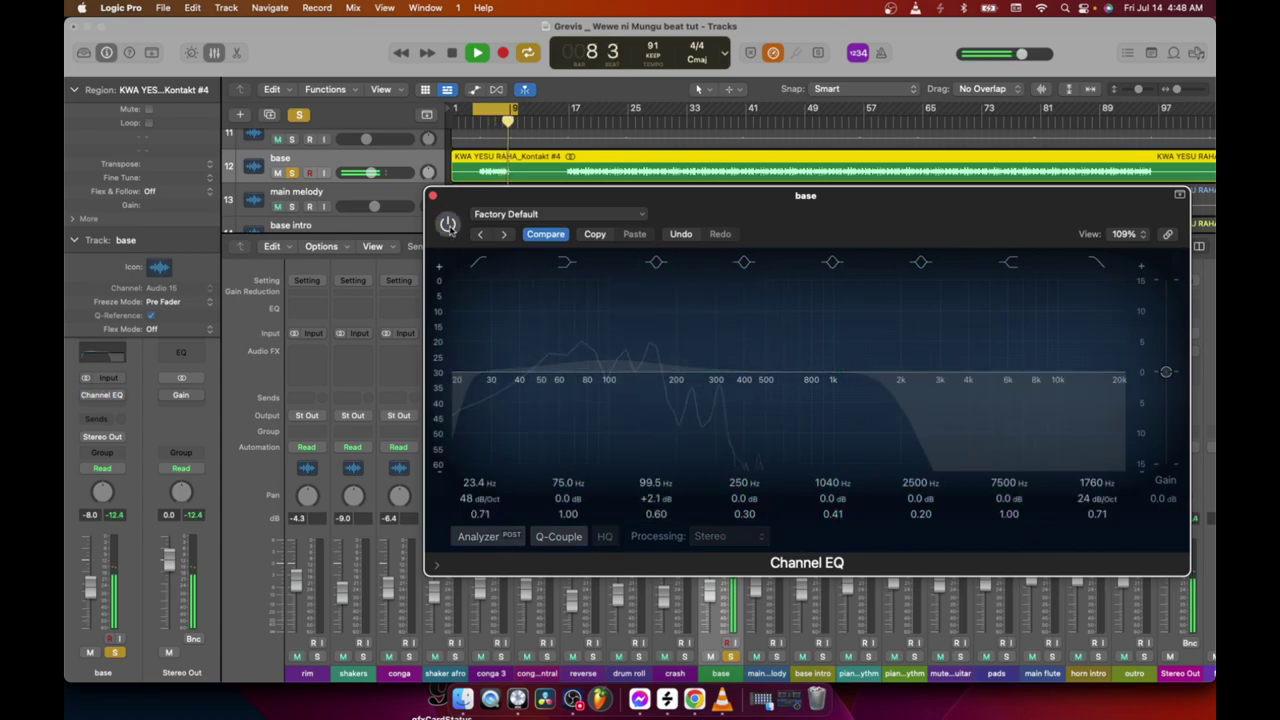
left_click(448, 224)
left_click(432, 195)
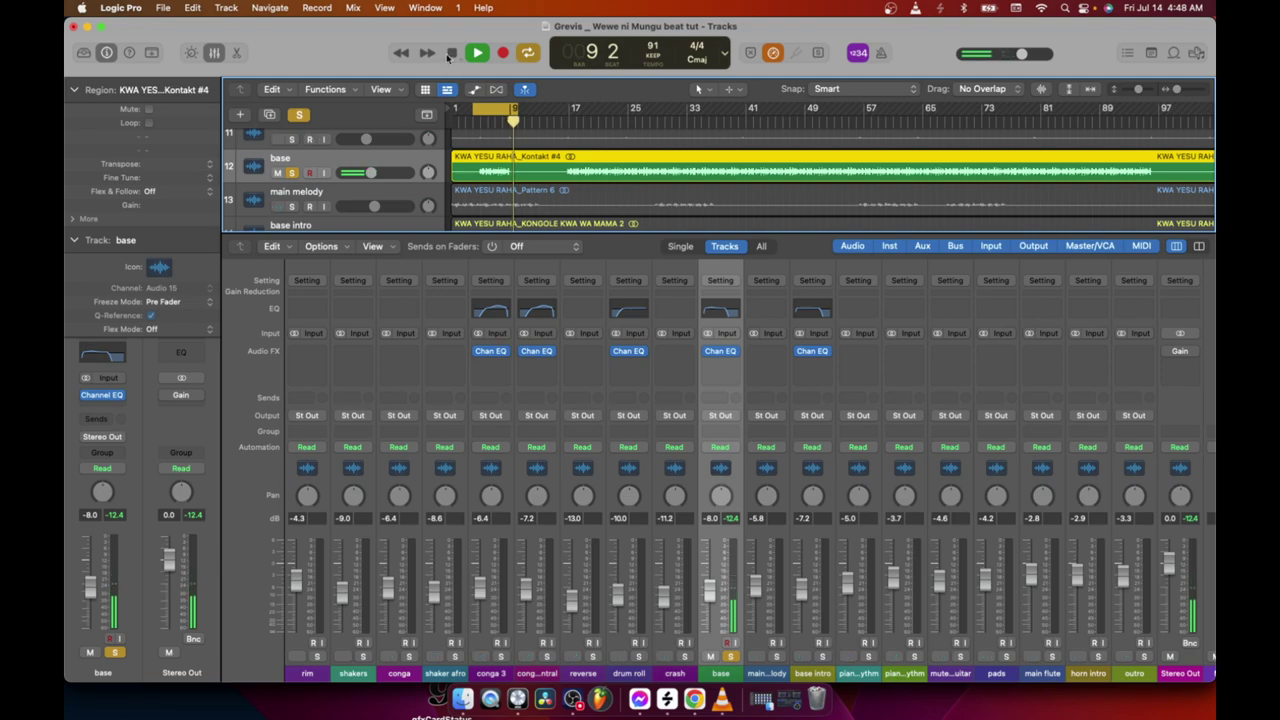
scroll(370, 160, "up", 10)
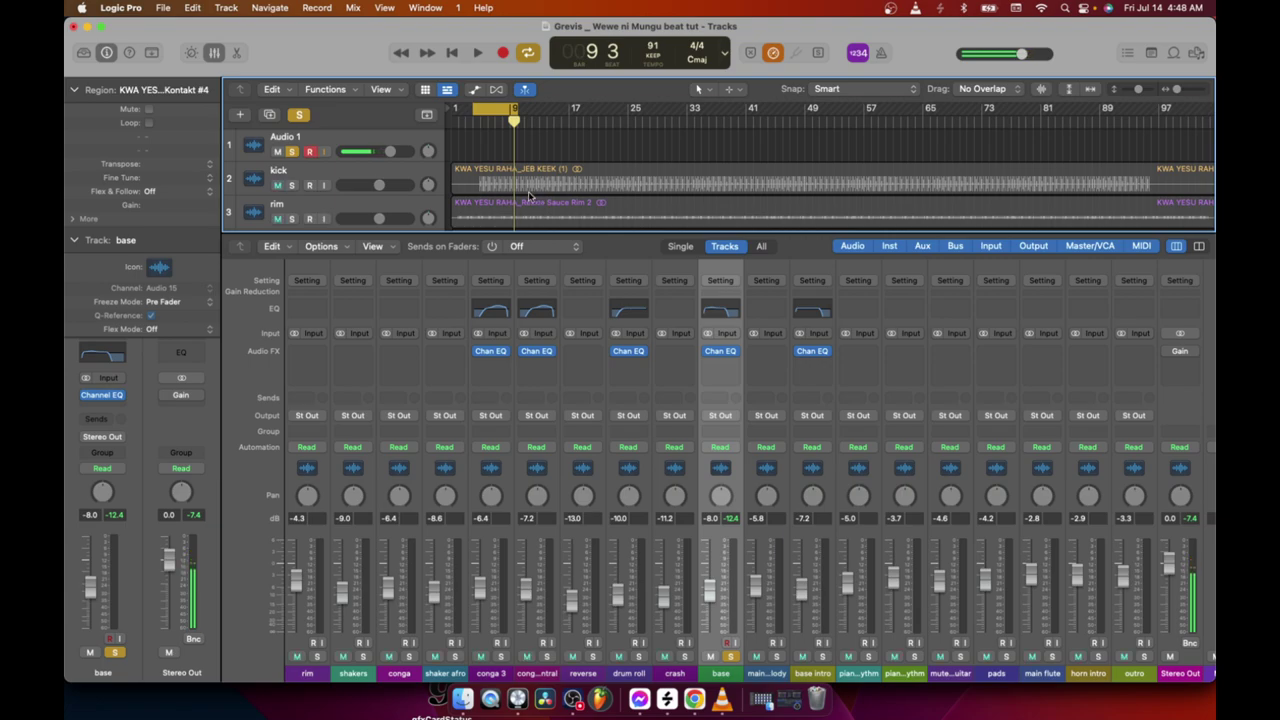
Clear all solos and play the full mix within the cycle range.
left_click(298, 115)
left_click(477, 53)
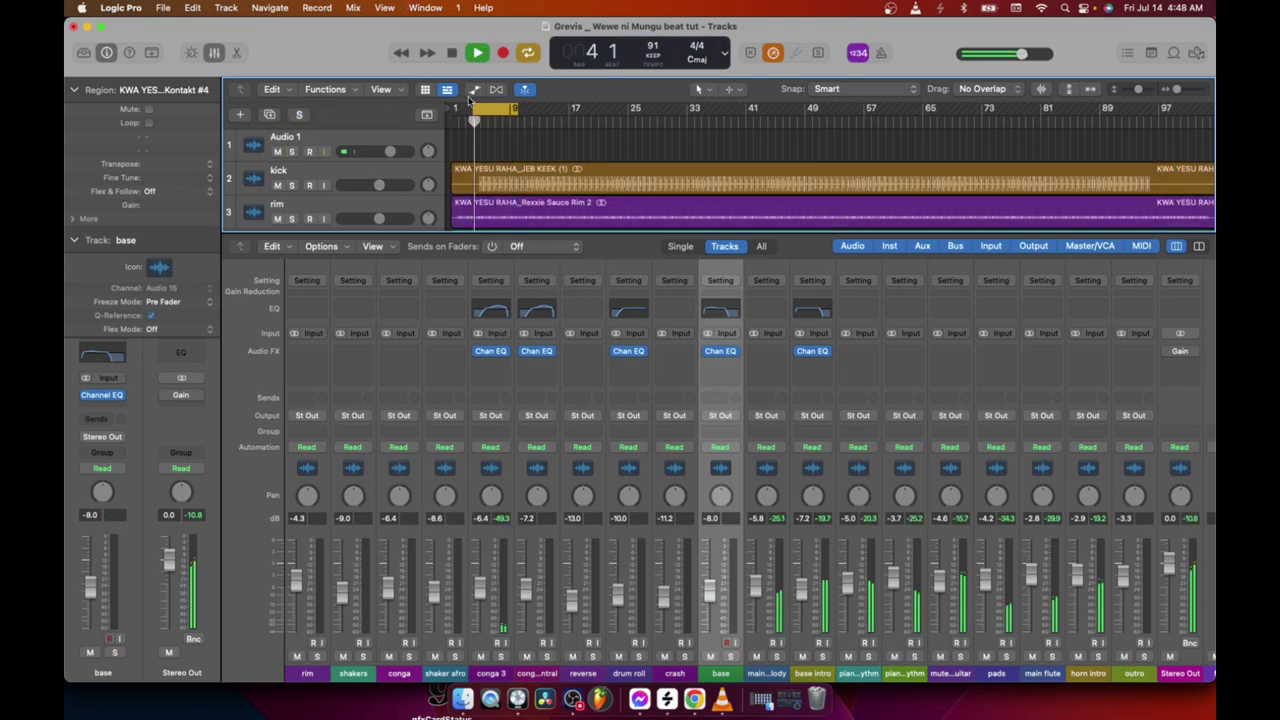
scroll(502, 200, "down", 5)
scroll(505, 200, "up", 10)
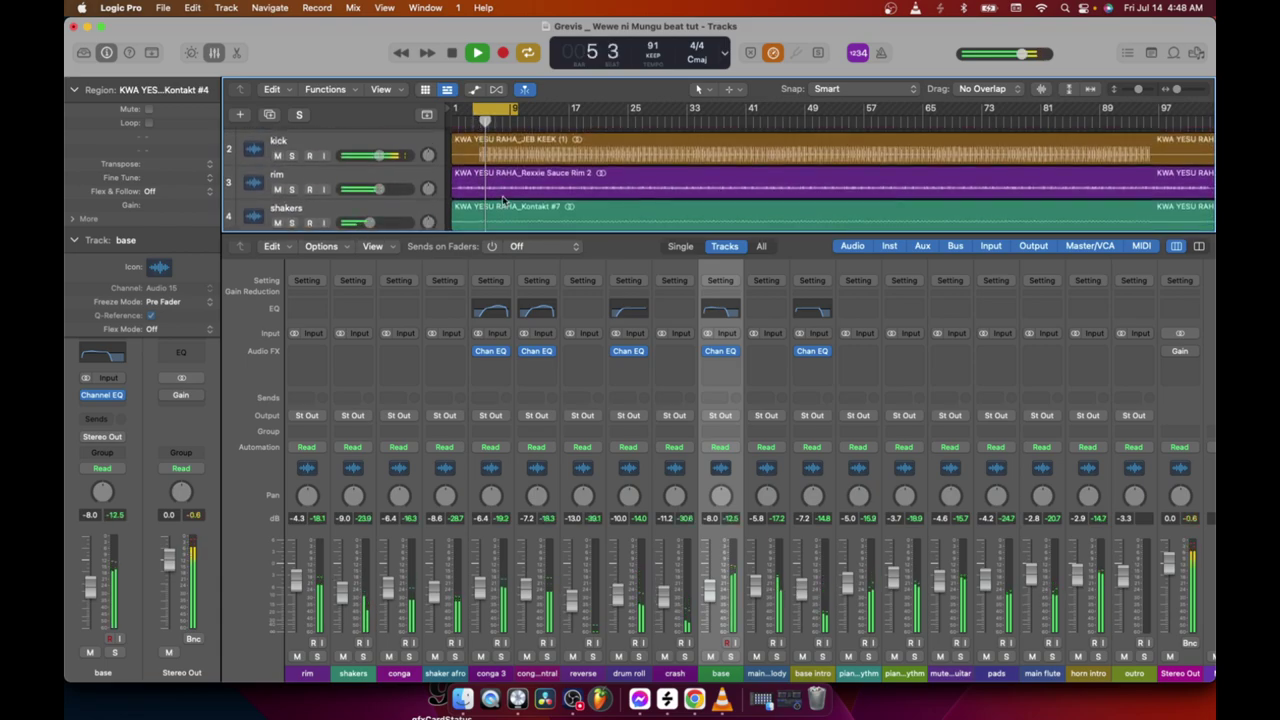
scroll(505, 200, "down", 15)
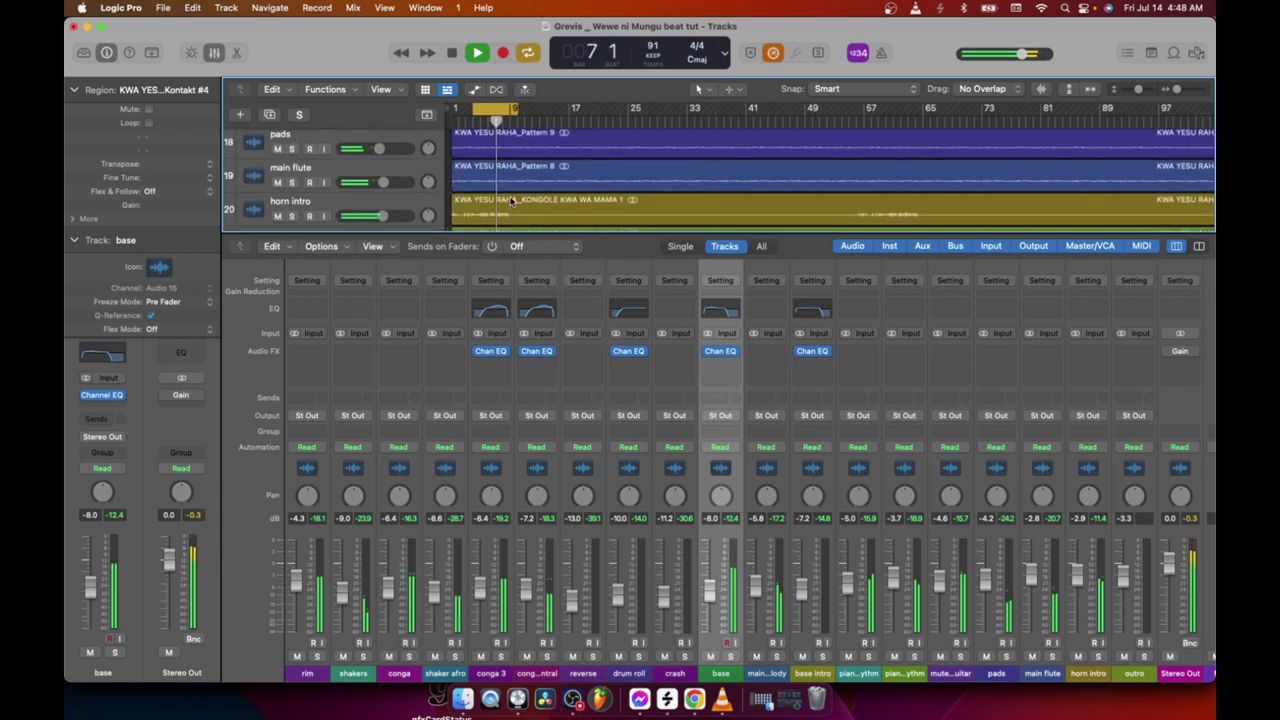
scroll(510, 200, "up", 7)
scroll(510, 200, "up", 10)
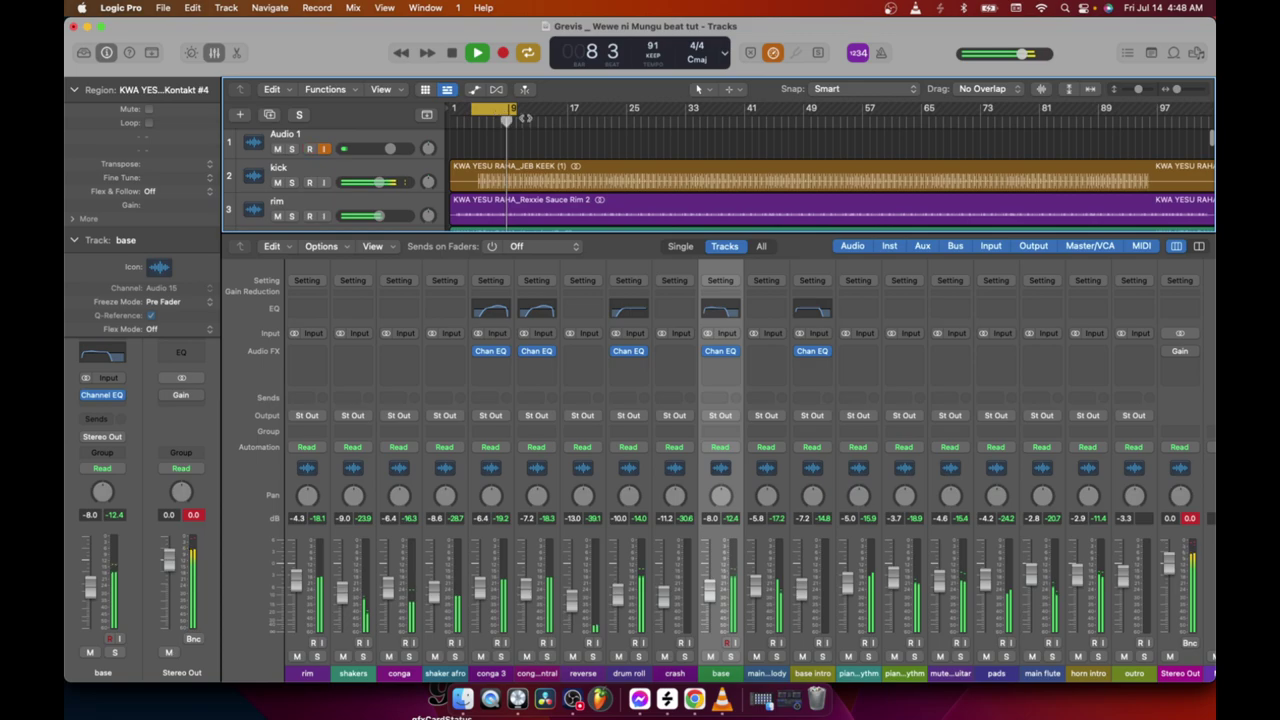
Extend the end of the cycle range to about bar 38.
left_click_drag(514, 108, 722, 108)
scroll(604, 172, "down", 5)
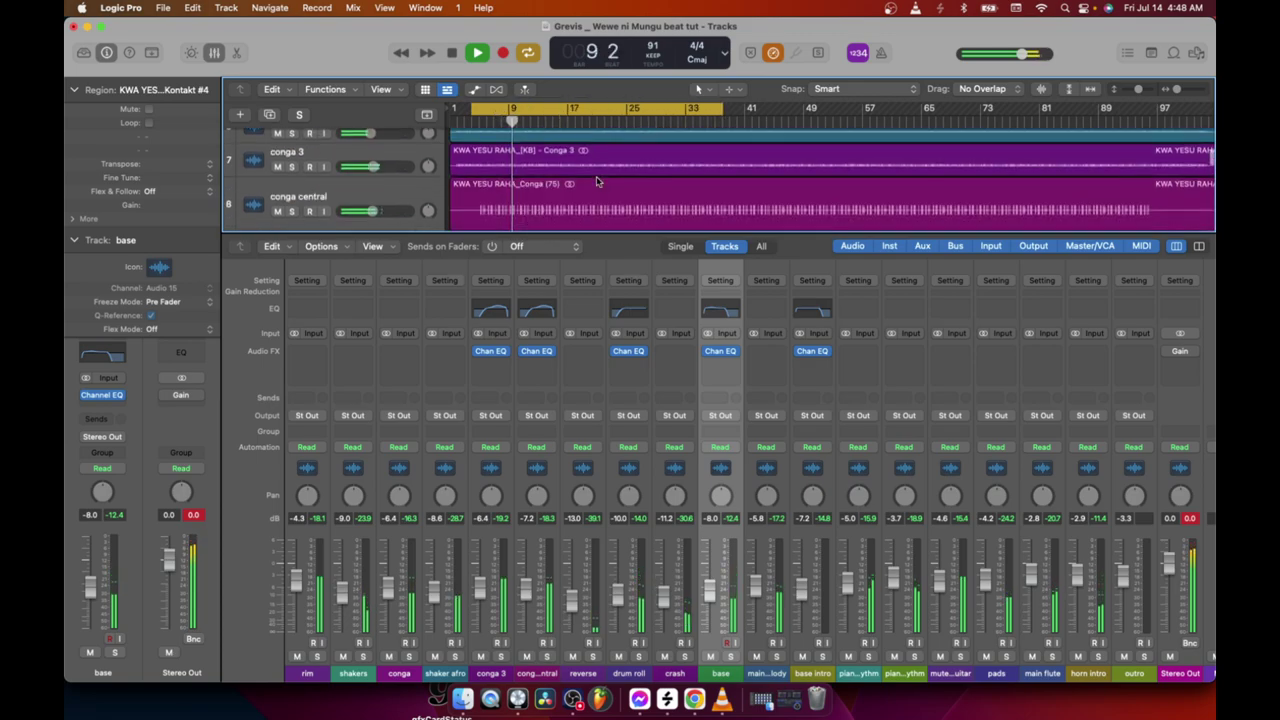
scroll(598, 178, "up", 6)
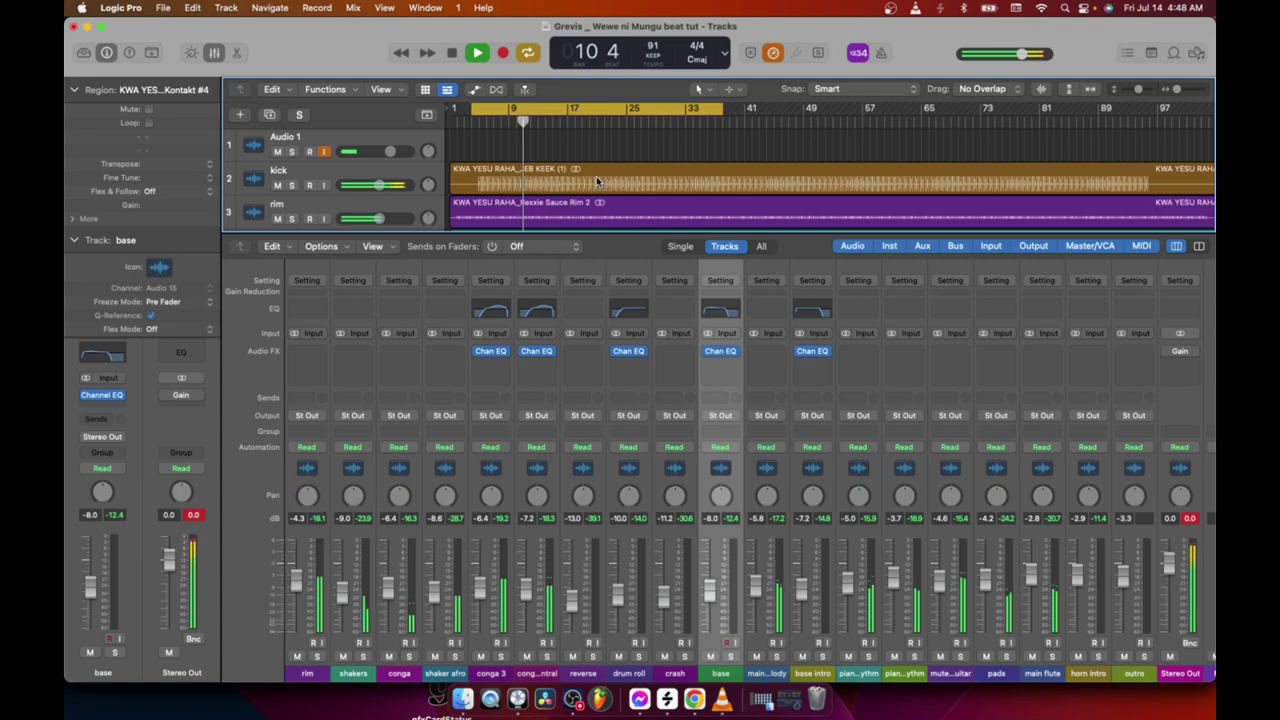
Hide the mixer, look over the full track list during playback, and stop playback.
left_click(213, 52)
scroll(527, 402, "down", 3)
scroll(527, 402, "down", 2)
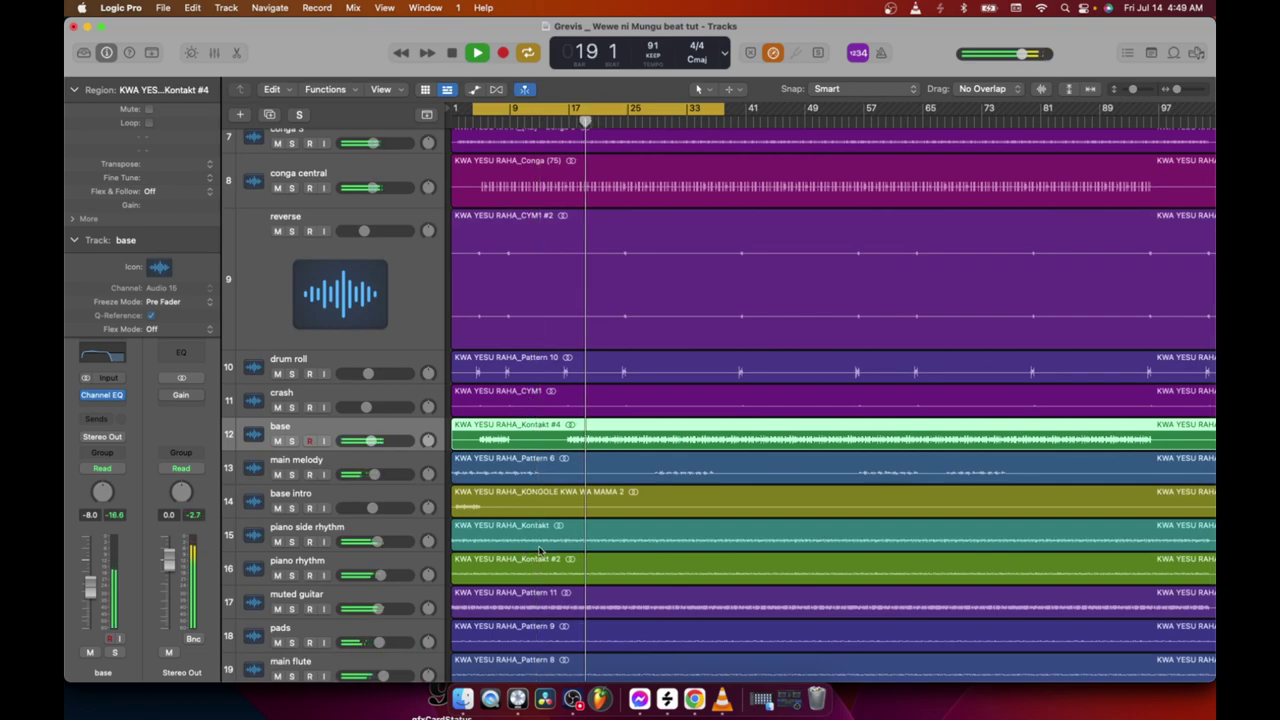
scroll(674, 517, "up", 4)
left_click(451, 52)
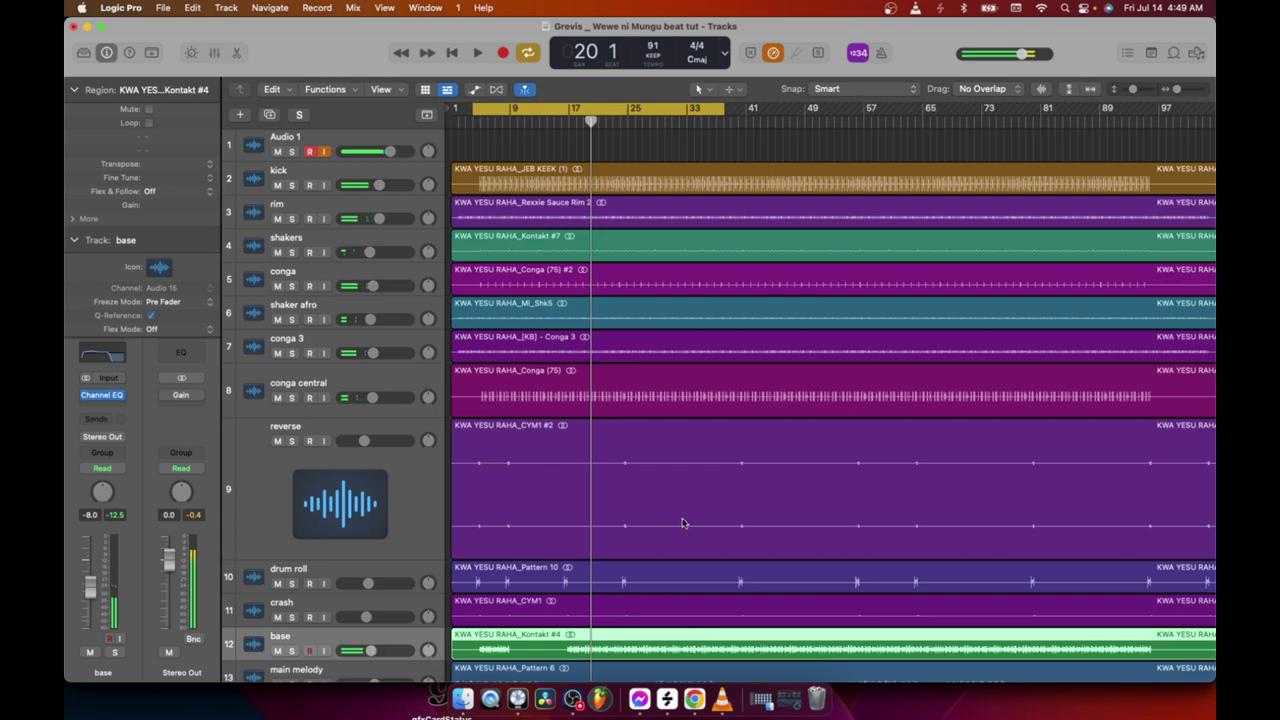
Solo the base track and play it from about bar 24.
scroll(683, 522, "down", 6)
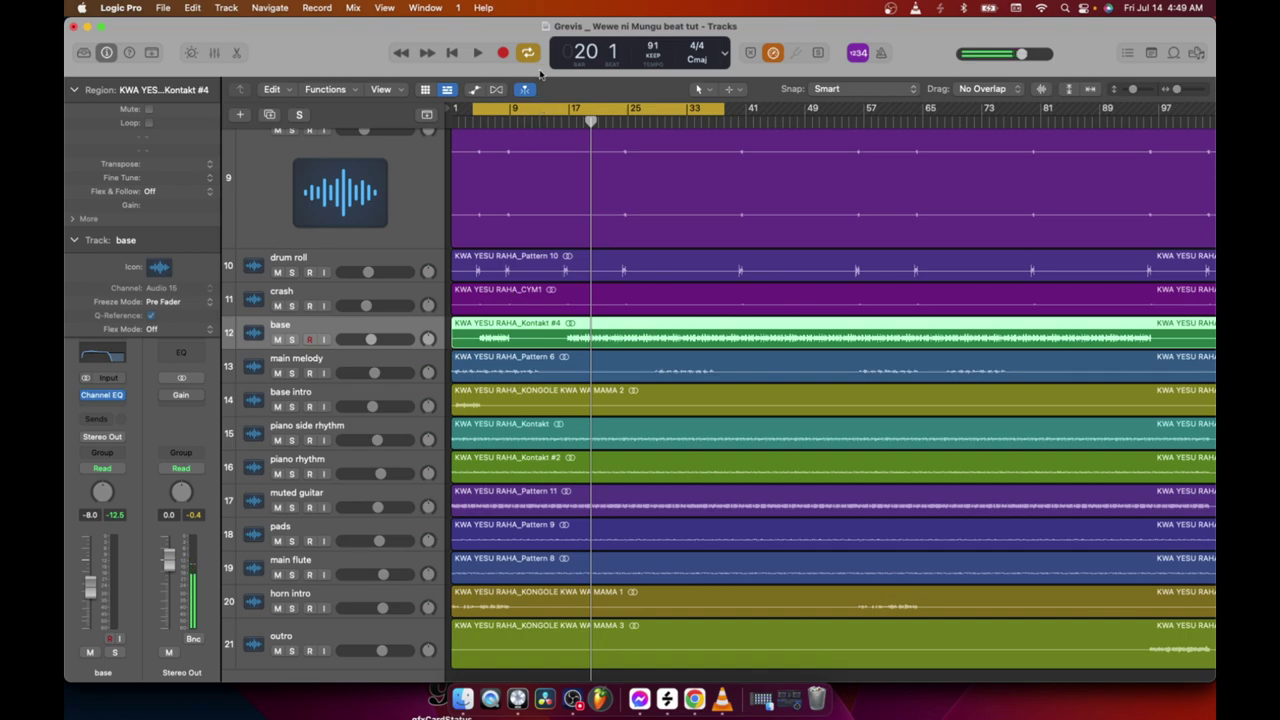
left_click(474, 52)
left_click(474, 115)
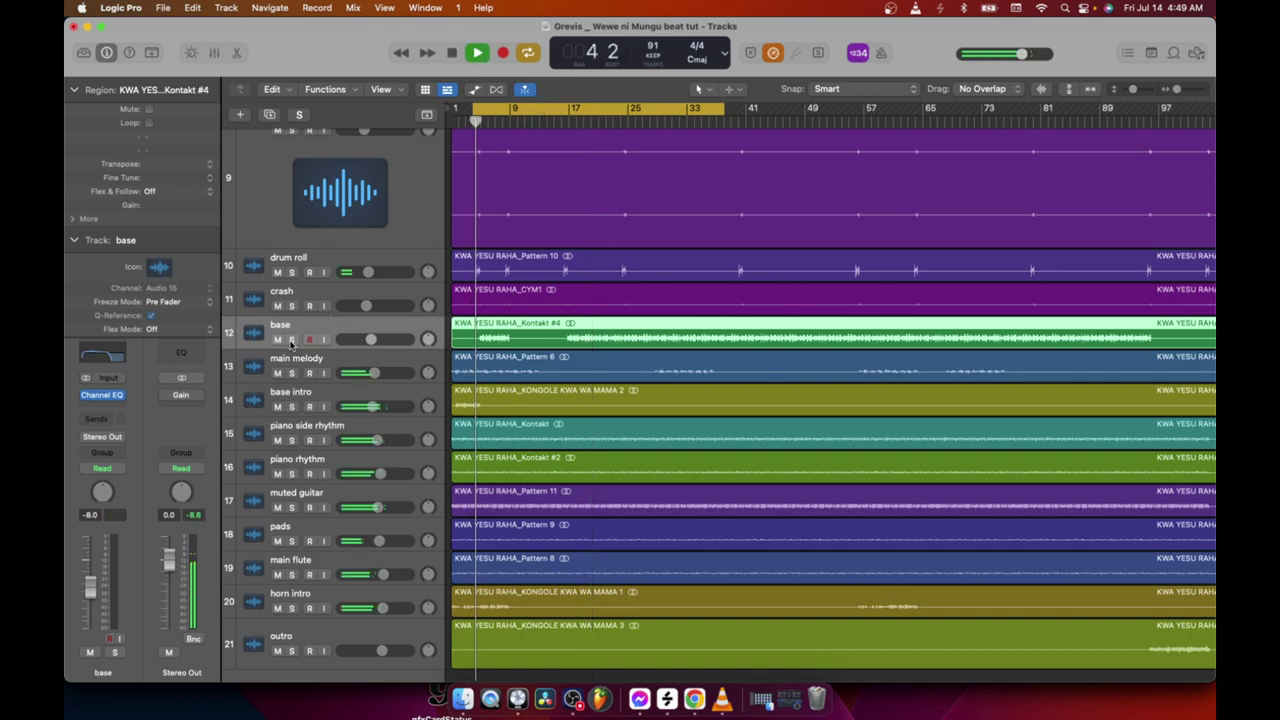
key("s")
left_click(621, 118)
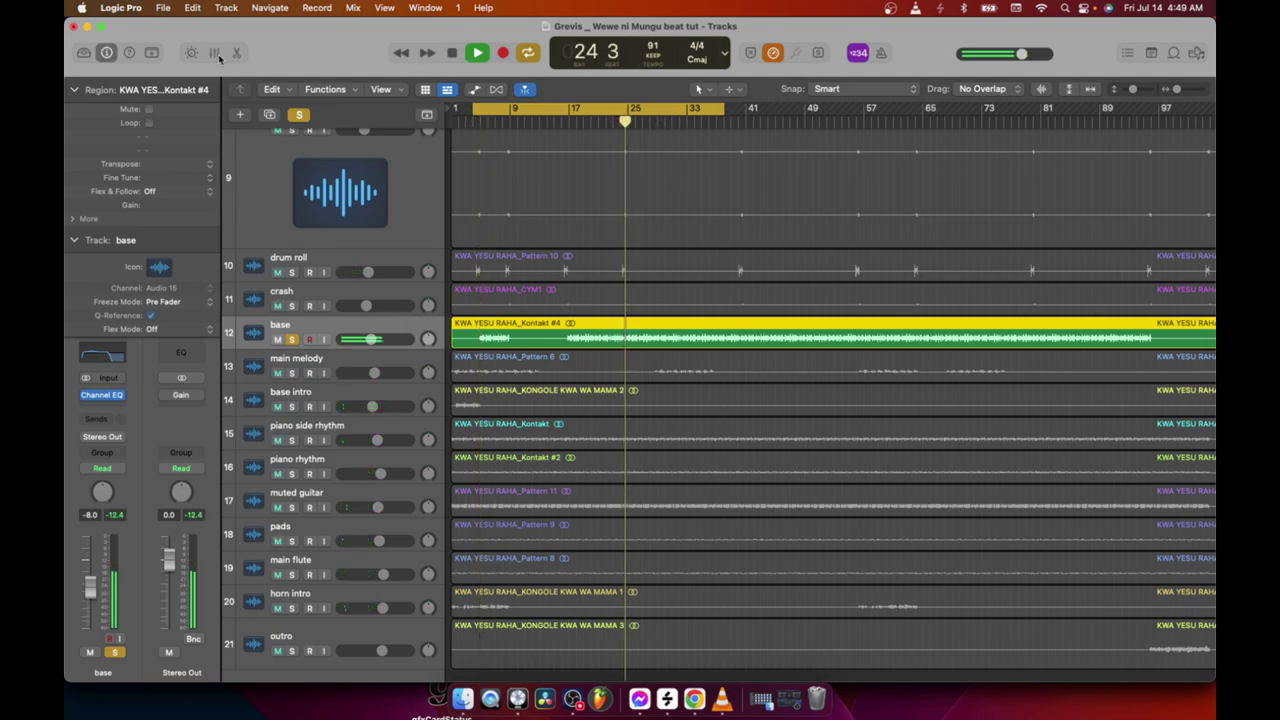
Show the mixer and pan the base track to -64, and play the full mix with the solo cleared.
left_click(214, 53)
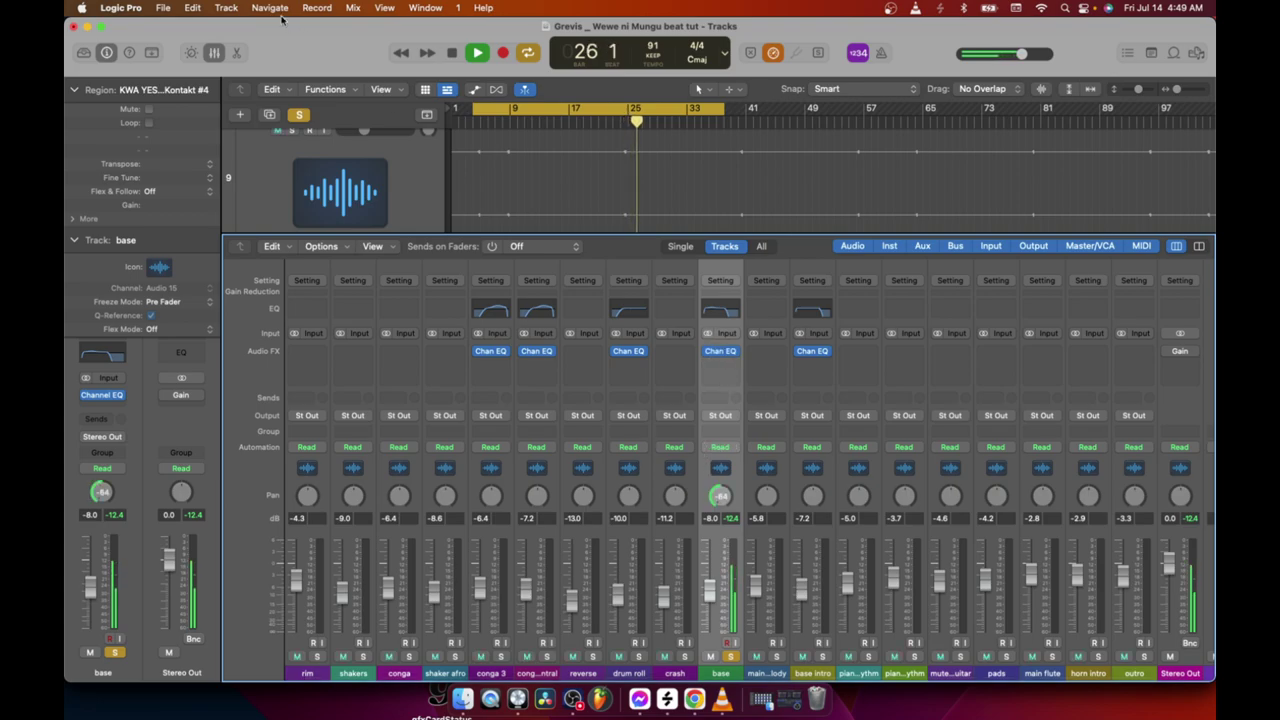
left_click(451, 53)
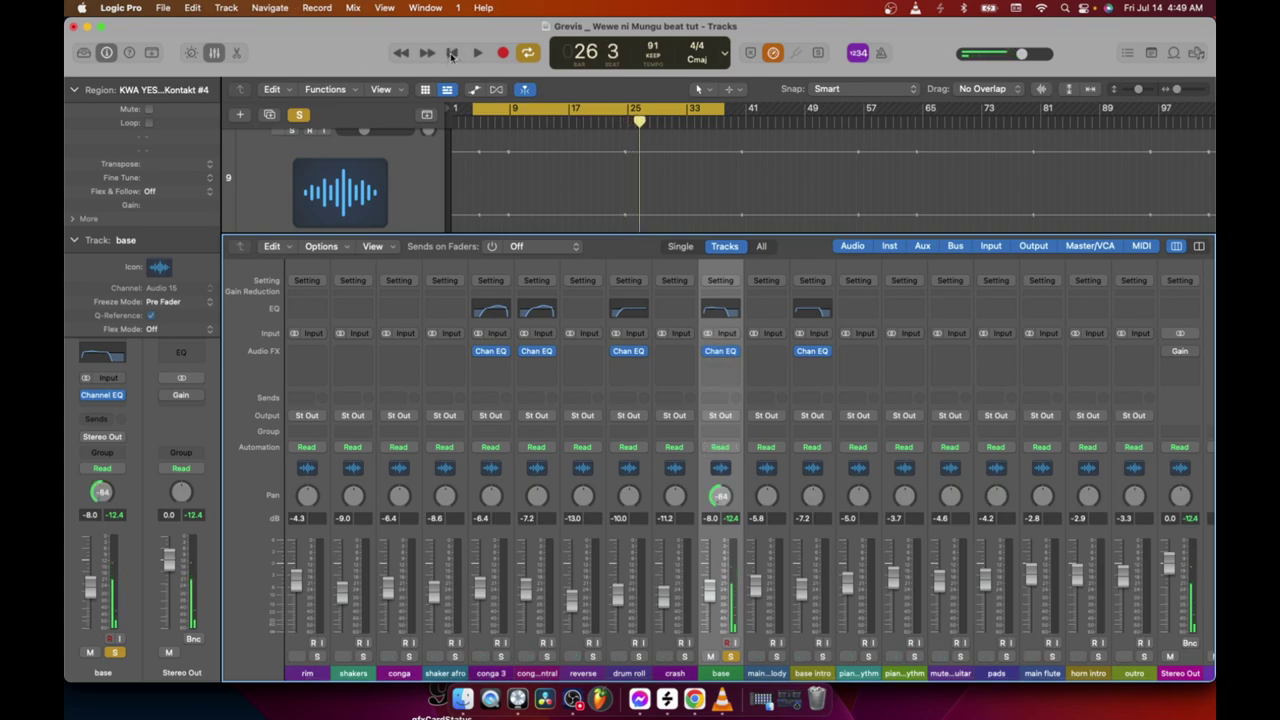
scroll(600, 175, "up", 5)
scroll(610, 180, "down", 3)
scroll(625, 187, "up", 3)
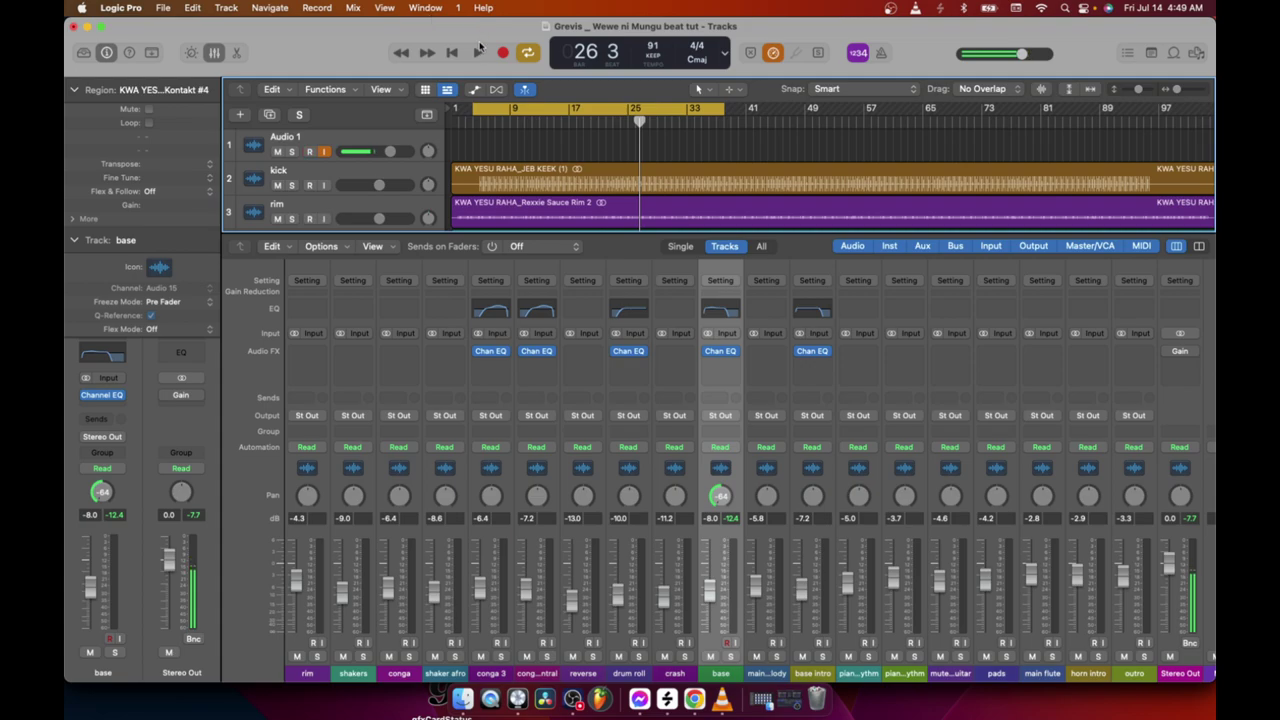
left_click(479, 52)
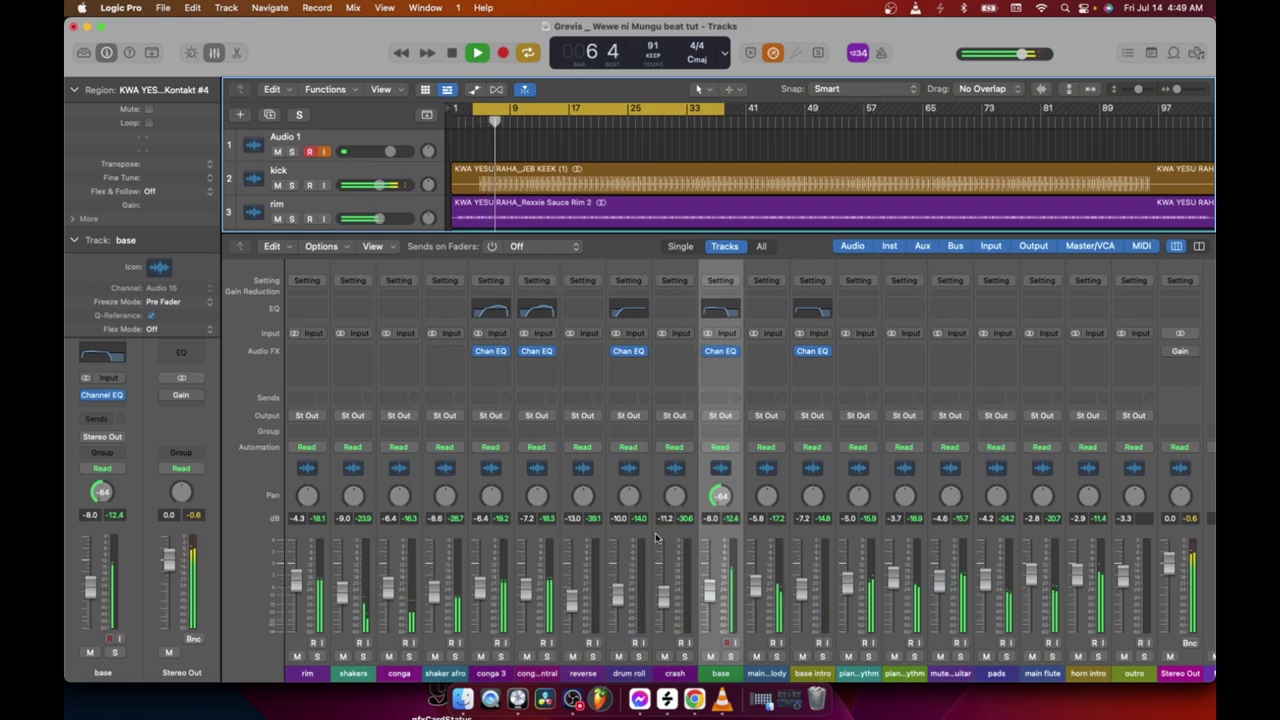
Pan the base track to +63, listen to the mix from about bar 21, and stop playback.
left_click_drag(720, 496, 721, 510)
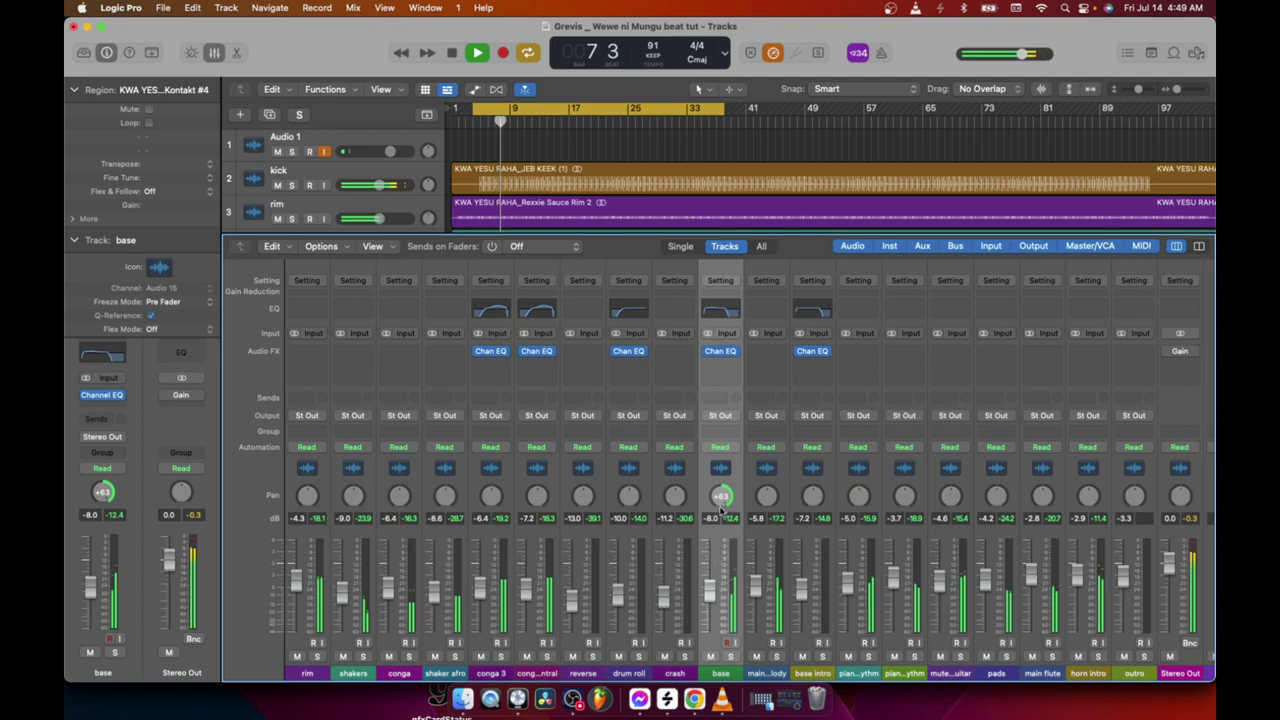
left_click(599, 147)
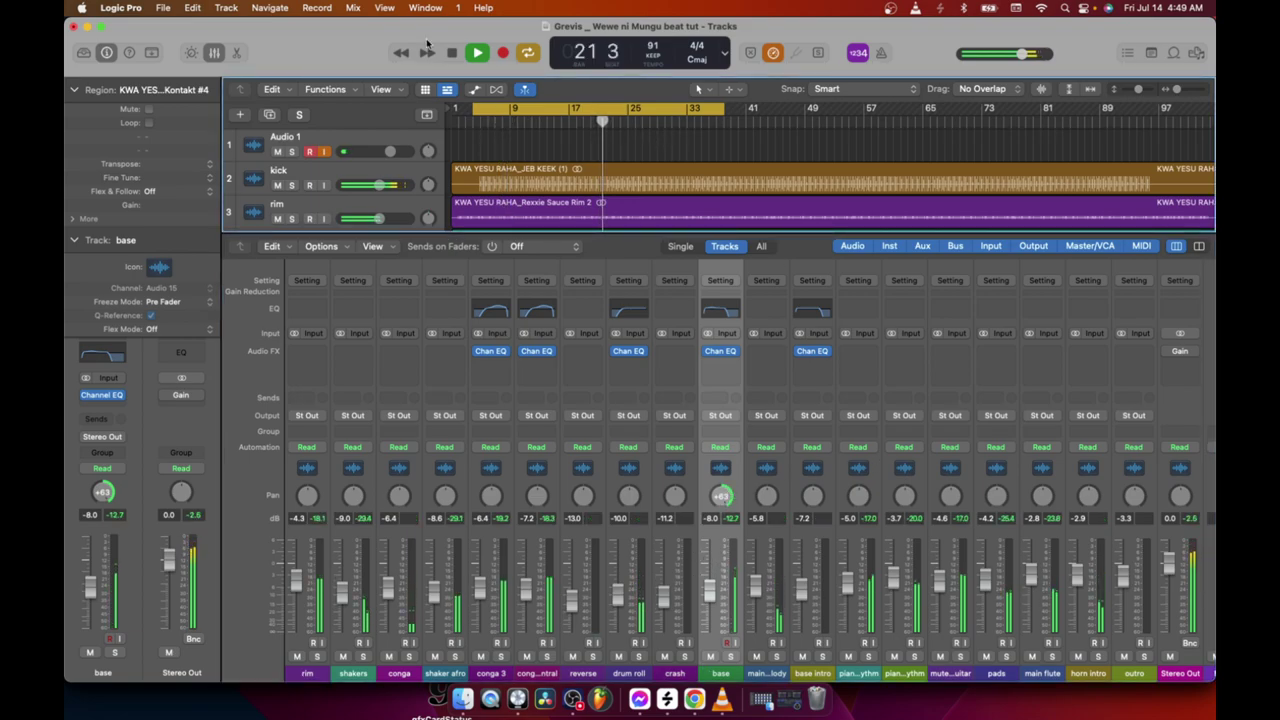
key("space")
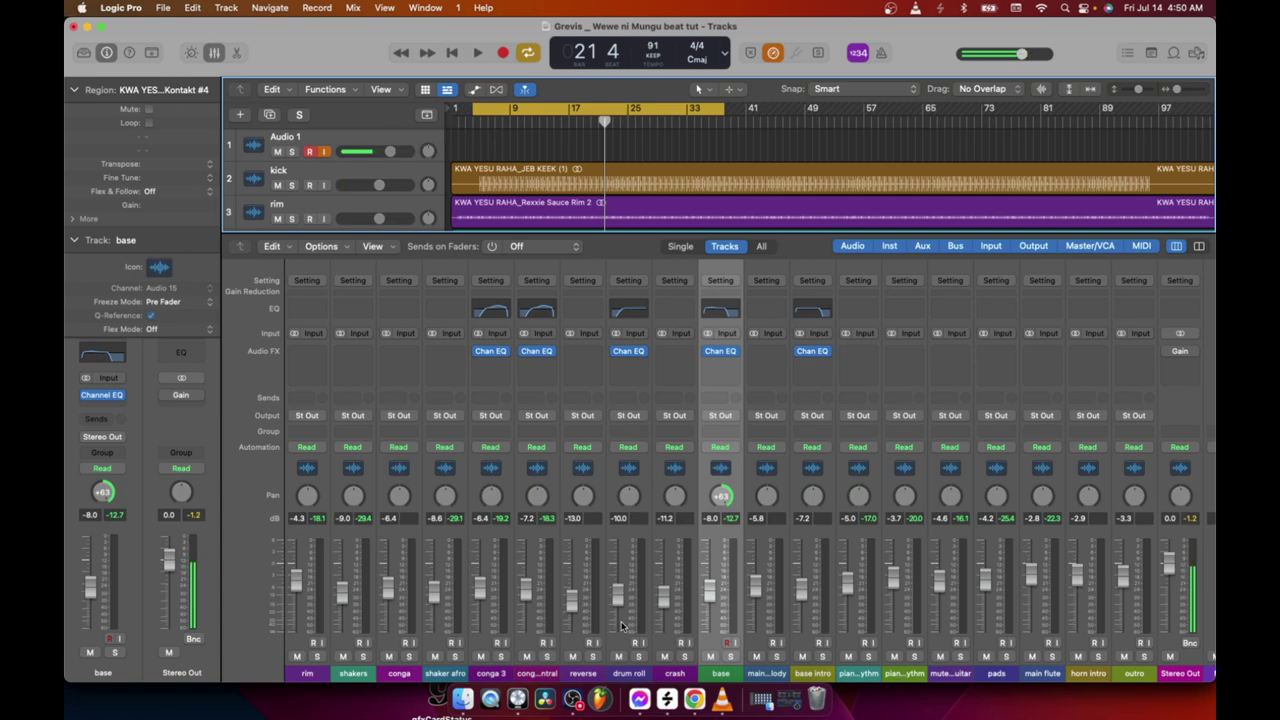
Reset the base track's pan to center.
right_click(722, 497)
left_click(722, 497)
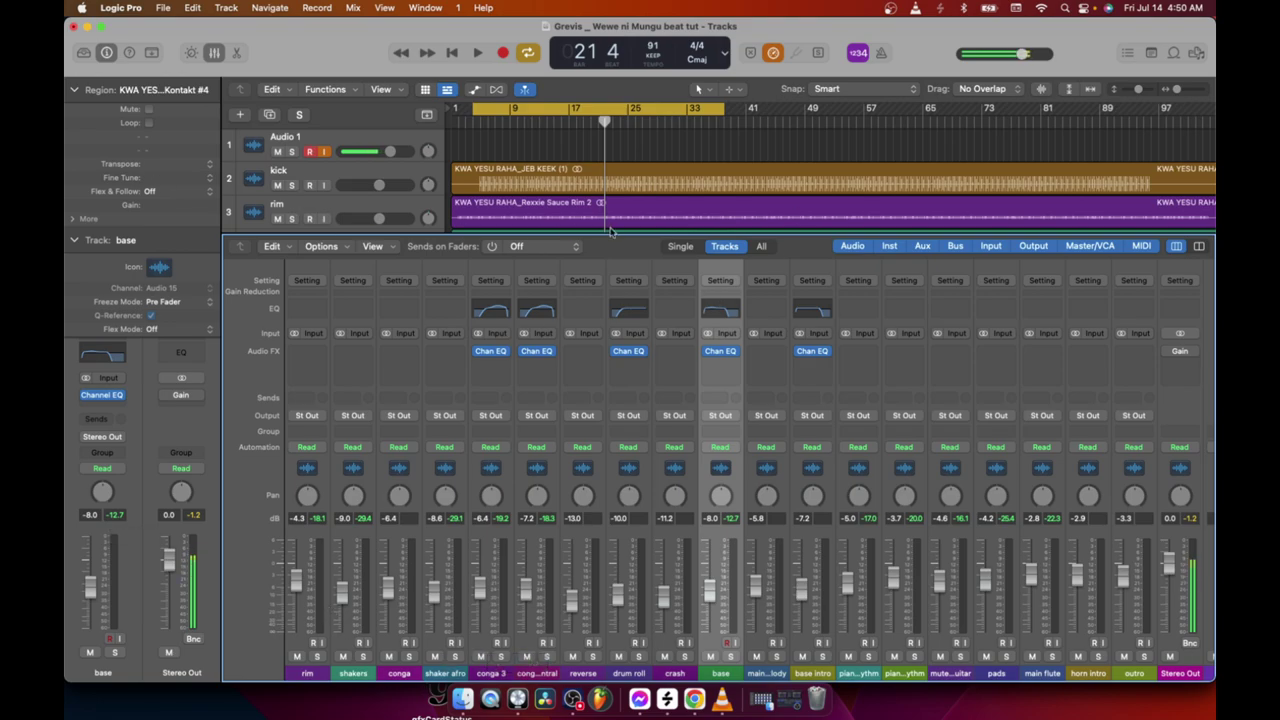
scroll(571, 208, "down", 8)
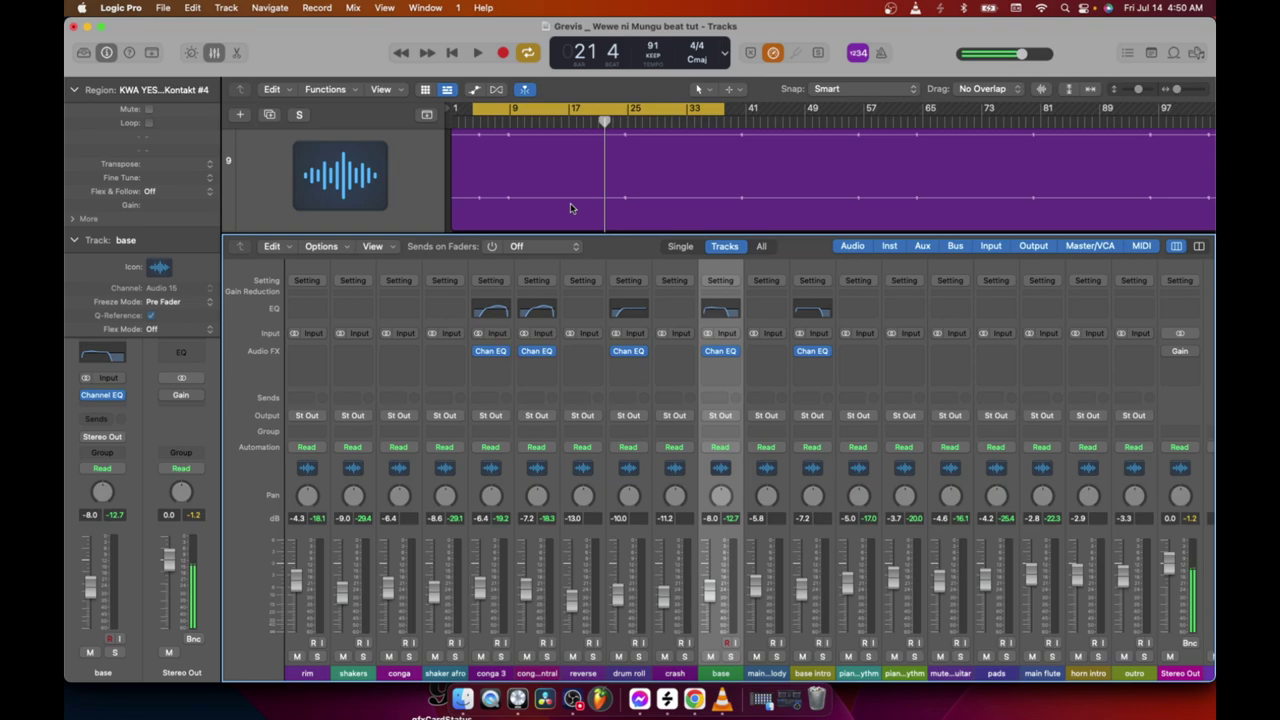
scroll(568, 207, "up", 3)
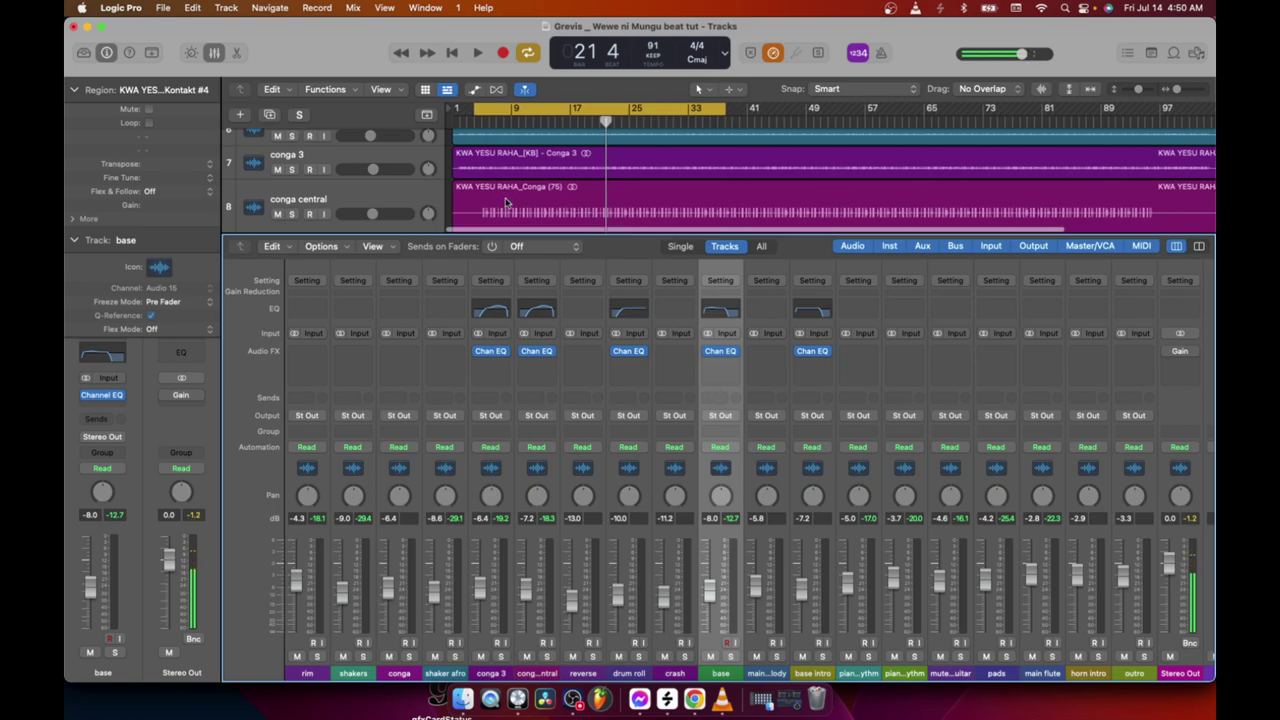
scroll(620, 202, "up", 5)
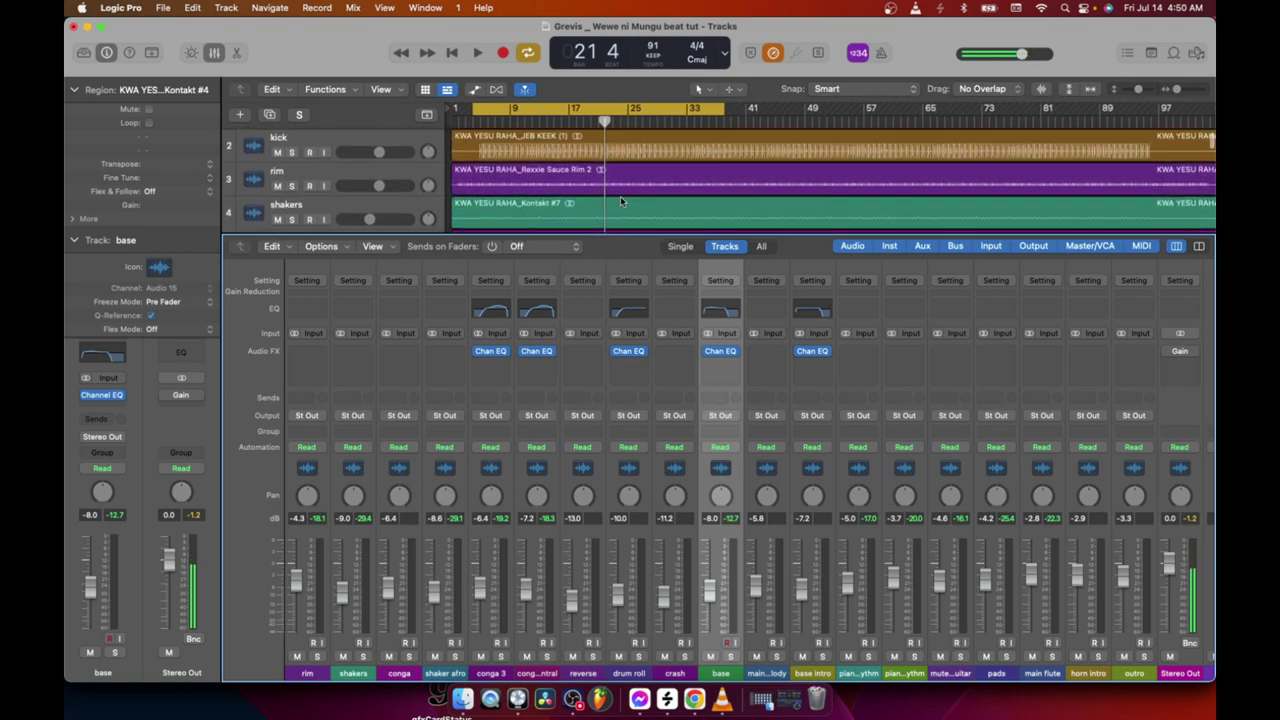
Hide the mixer, solo the rim track and start playback.
left_click(215, 53)
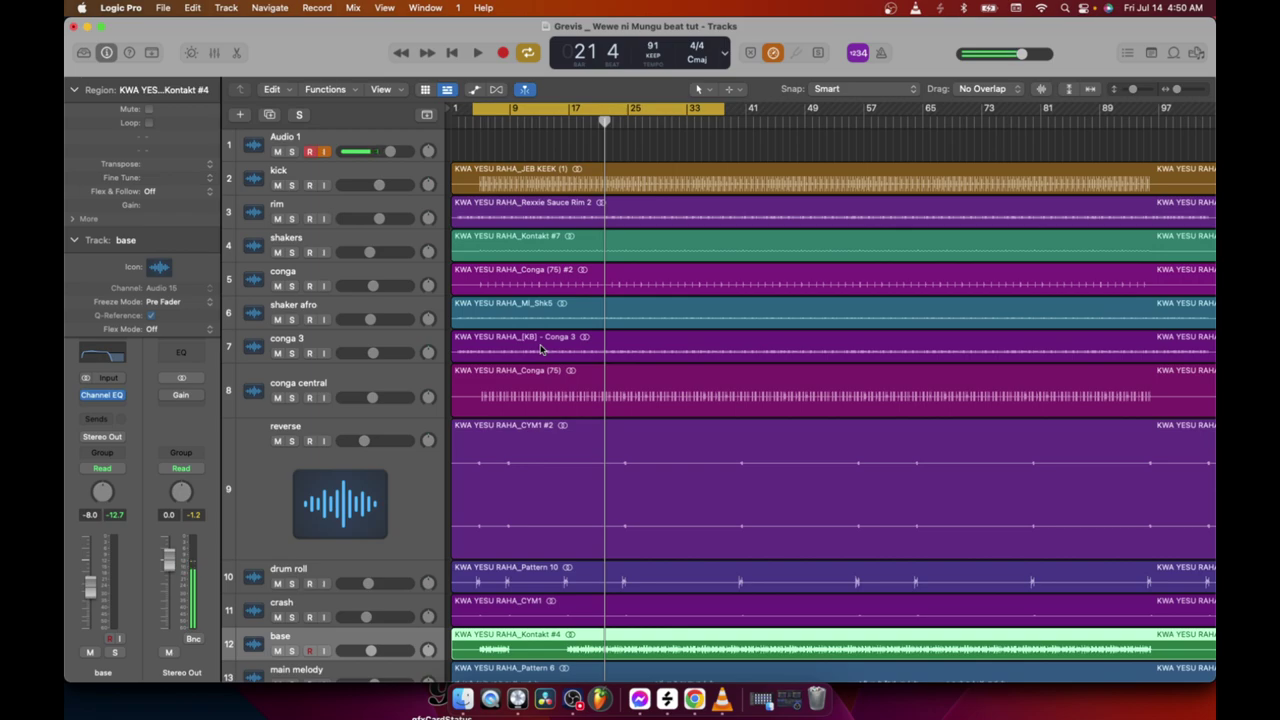
scroll(540, 347, "down", 1)
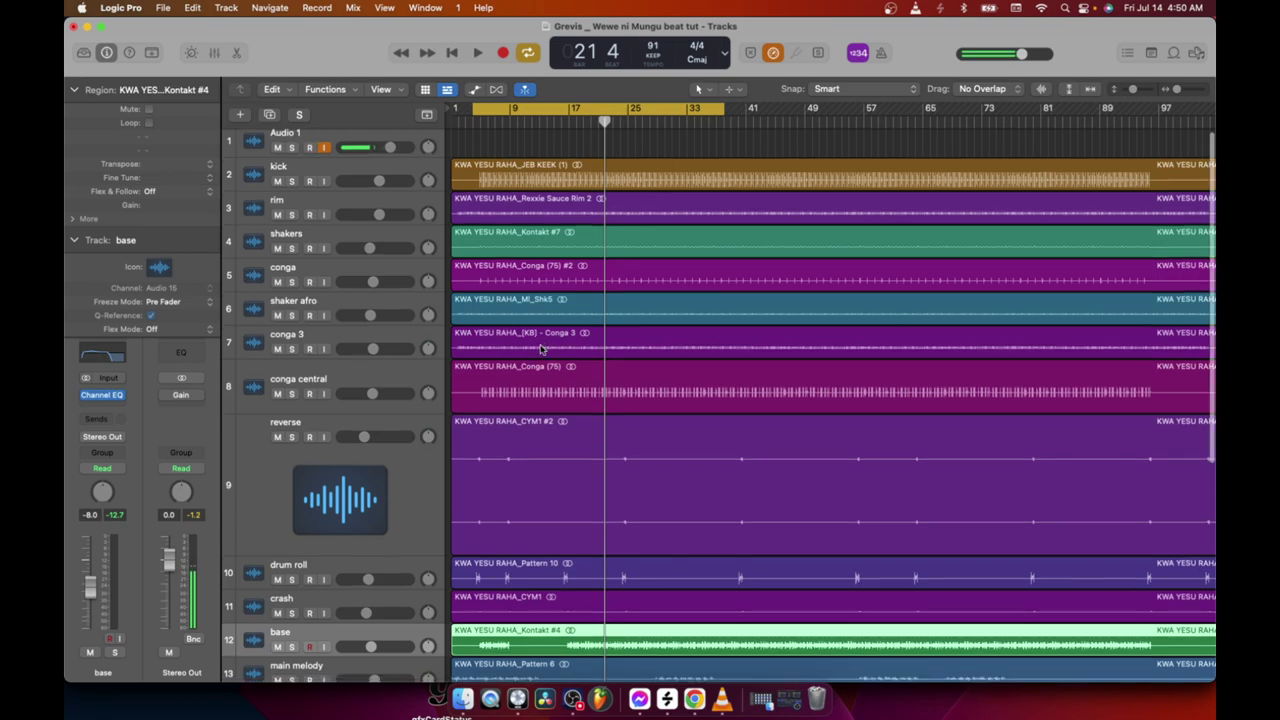
left_click(292, 215)
key("space")
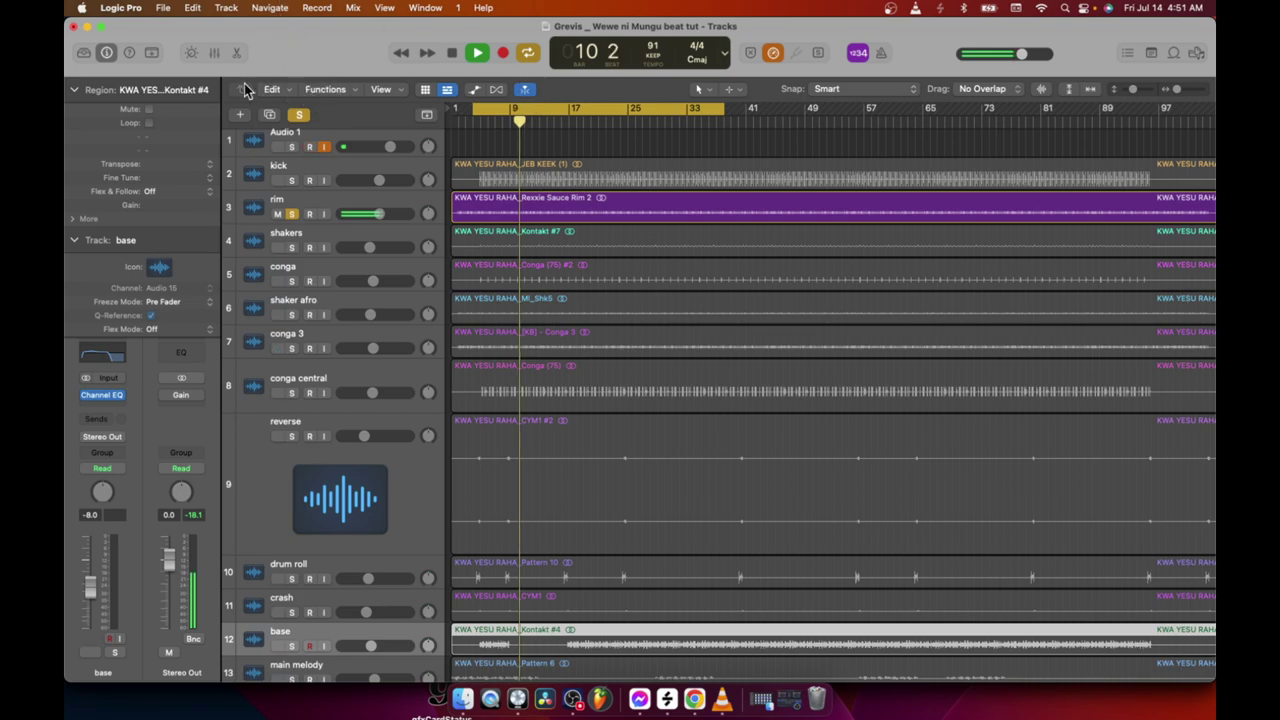
Show the mixer from its first channels, and clear the rim's solo and stop playback.
left_click(215, 54)
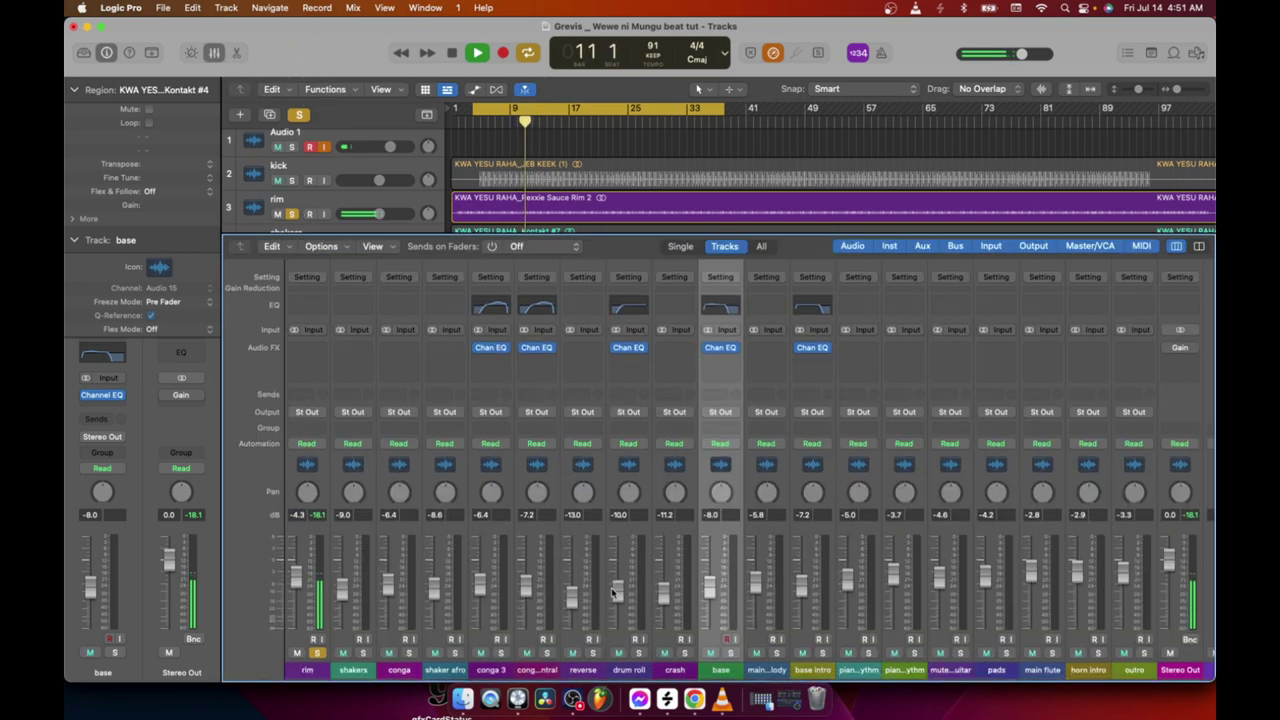
scroll(468, 660, "right", 2)
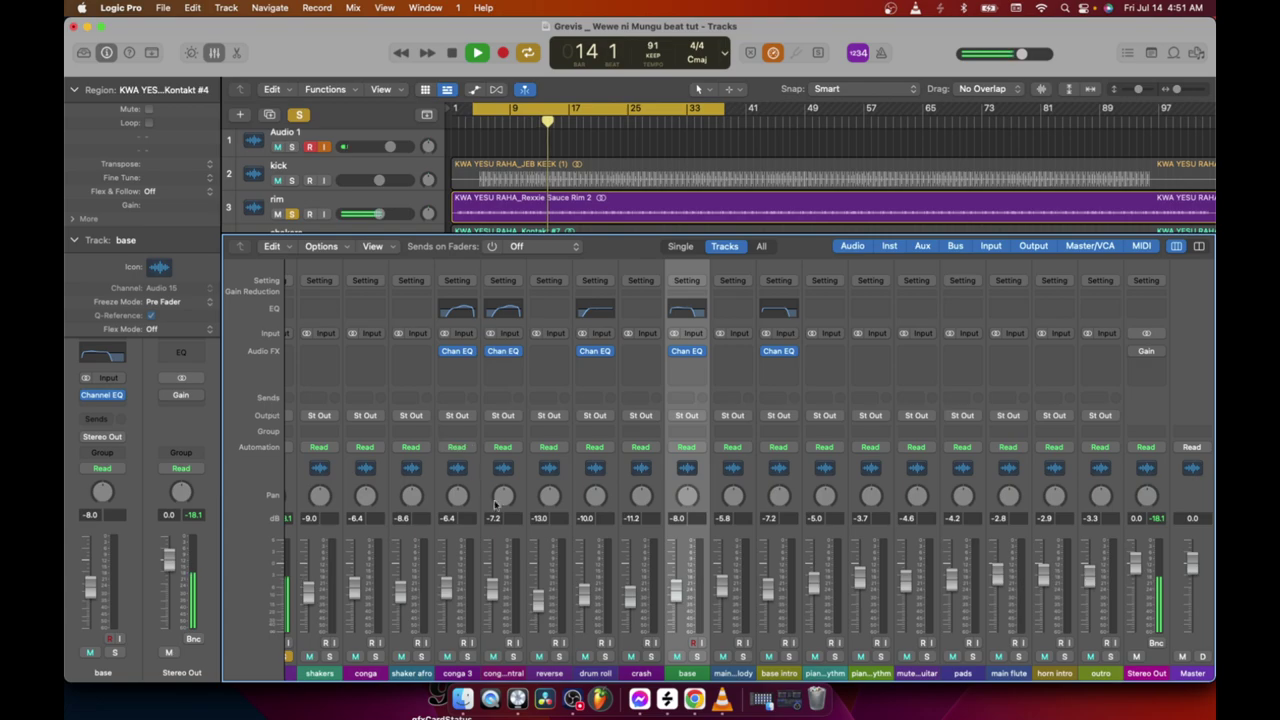
scroll(516, 517, "left", 3)
left_click(298, 114)
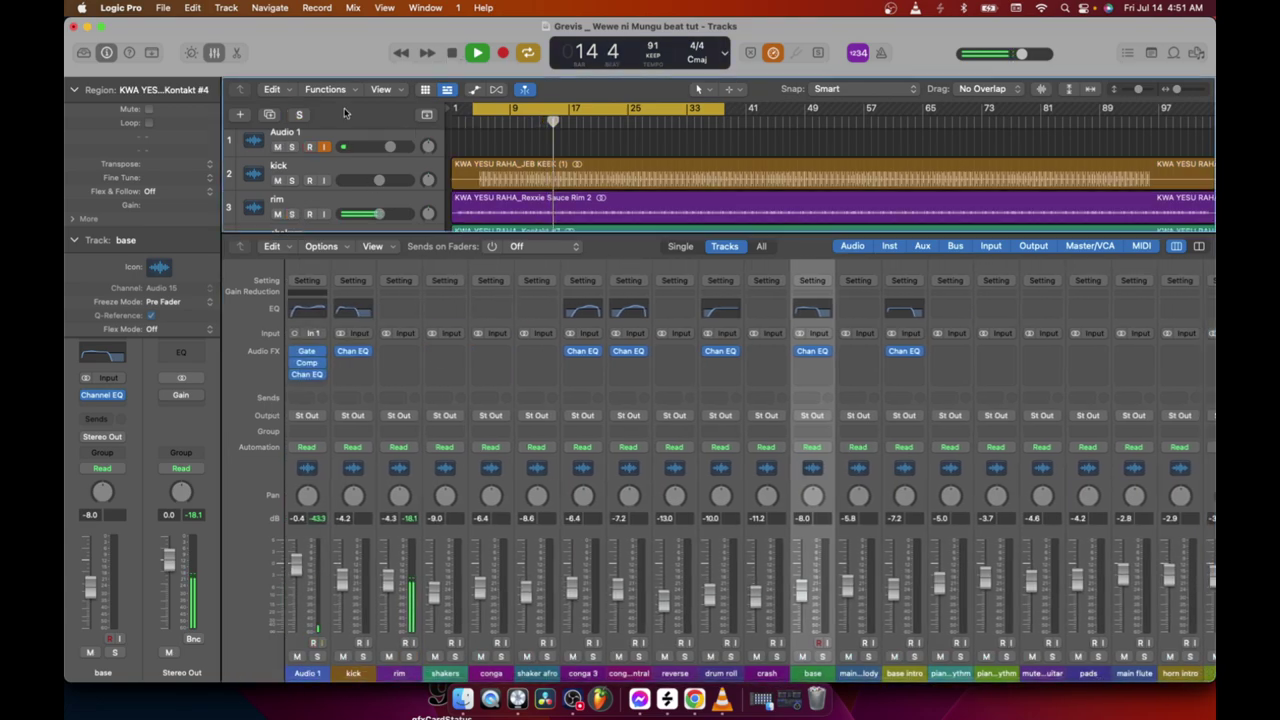
left_click(452, 54)
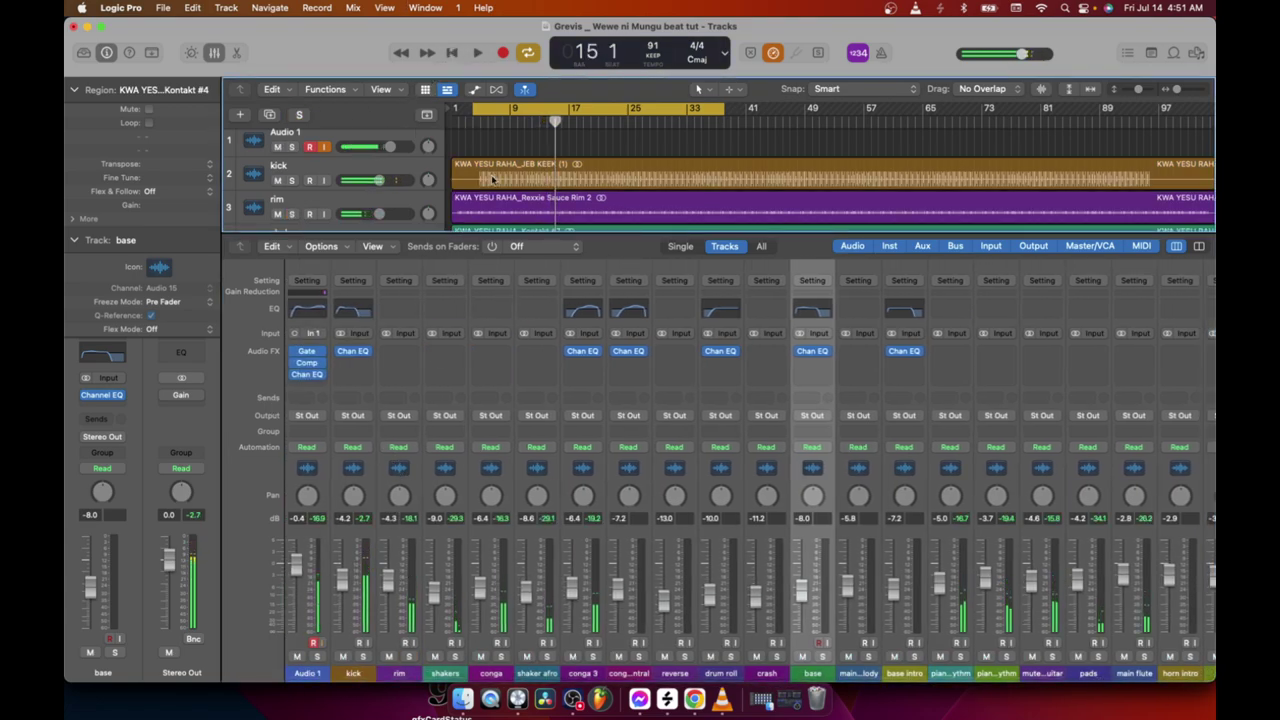
Insert the Space Designer reverb on the rim track.
left_click(407, 353)
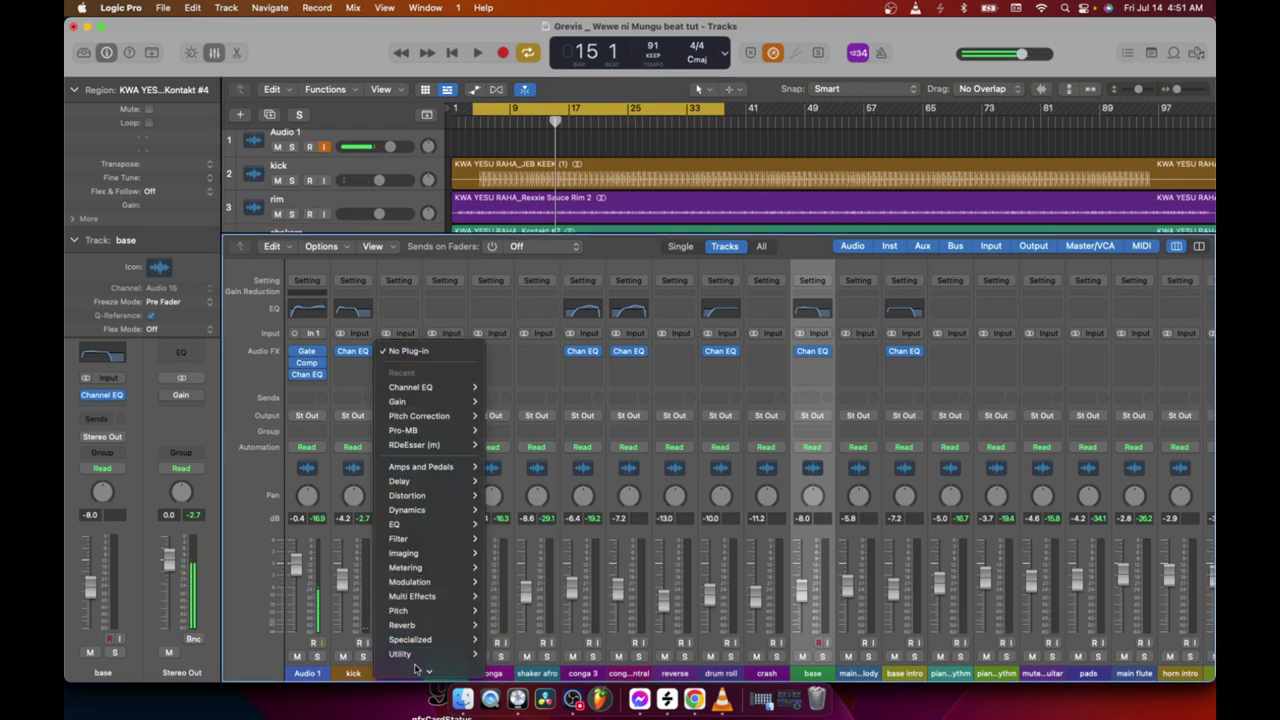
mouse_move(425, 622)
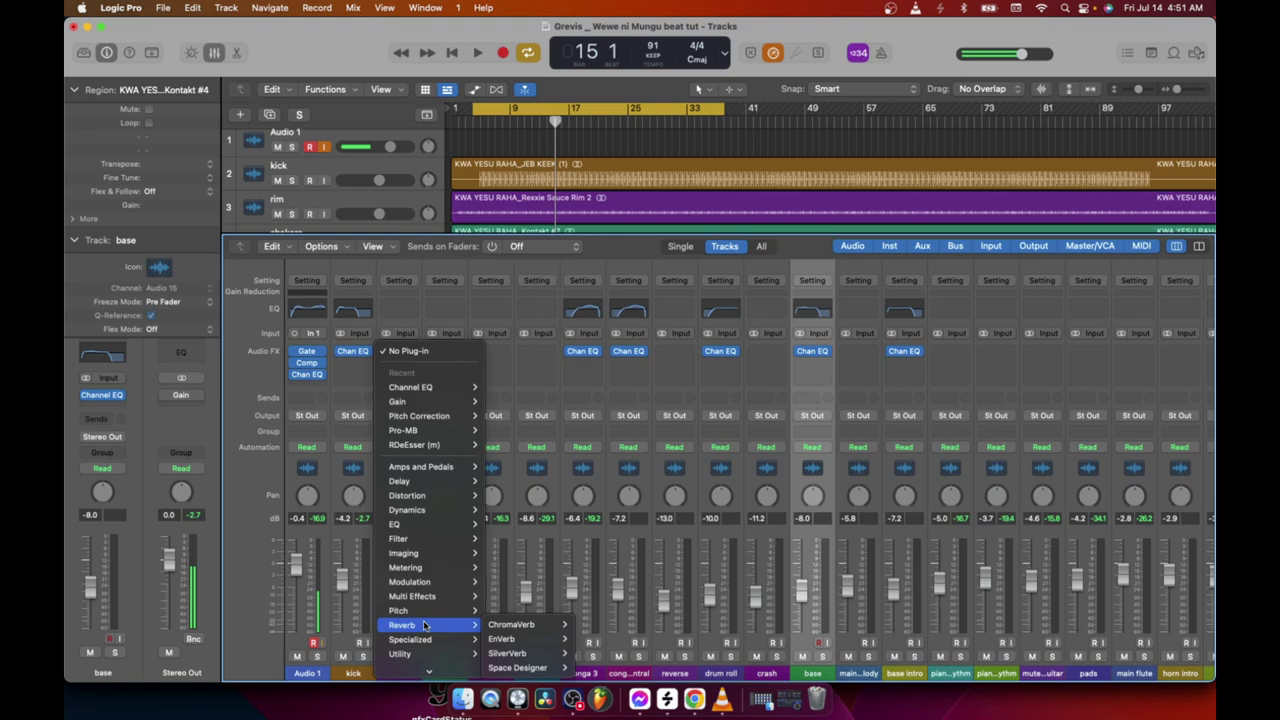
mouse_move(532, 670)
left_click(591, 658)
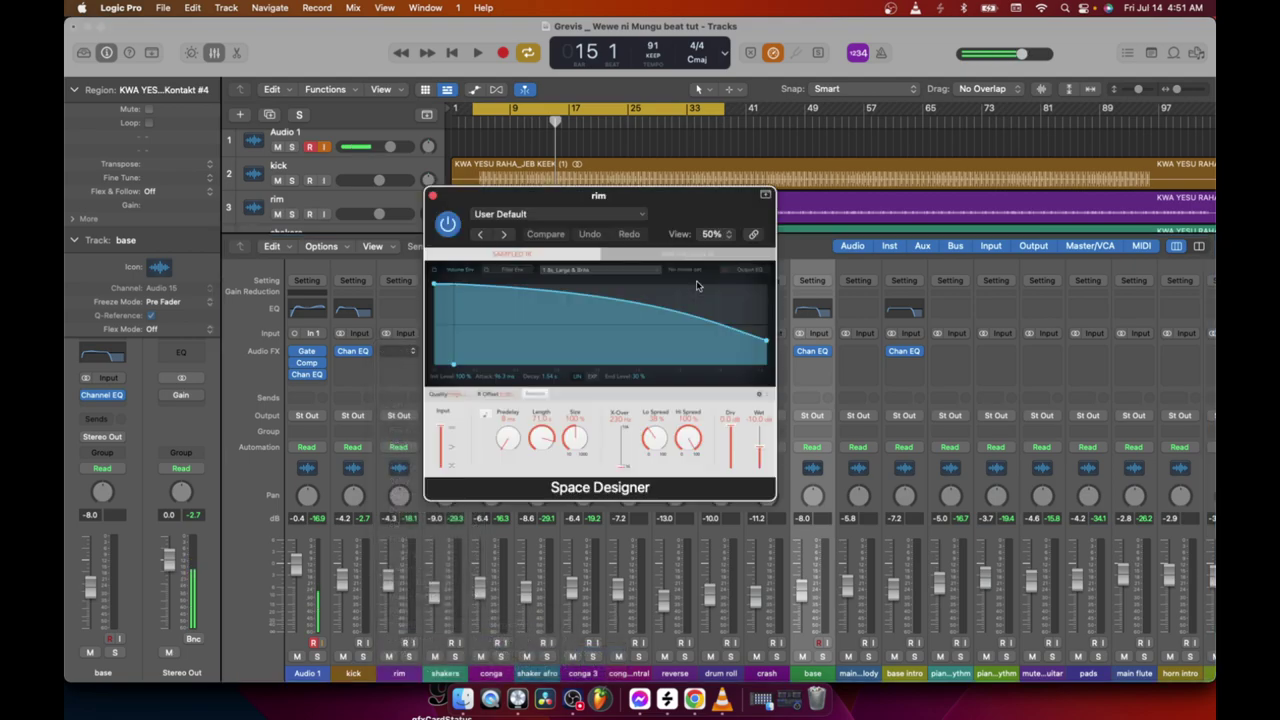
Select the rim track and raise the wet level of its Space Designer reverb to 0.0 dB.
left_click_drag(647, 196, 939, 402)
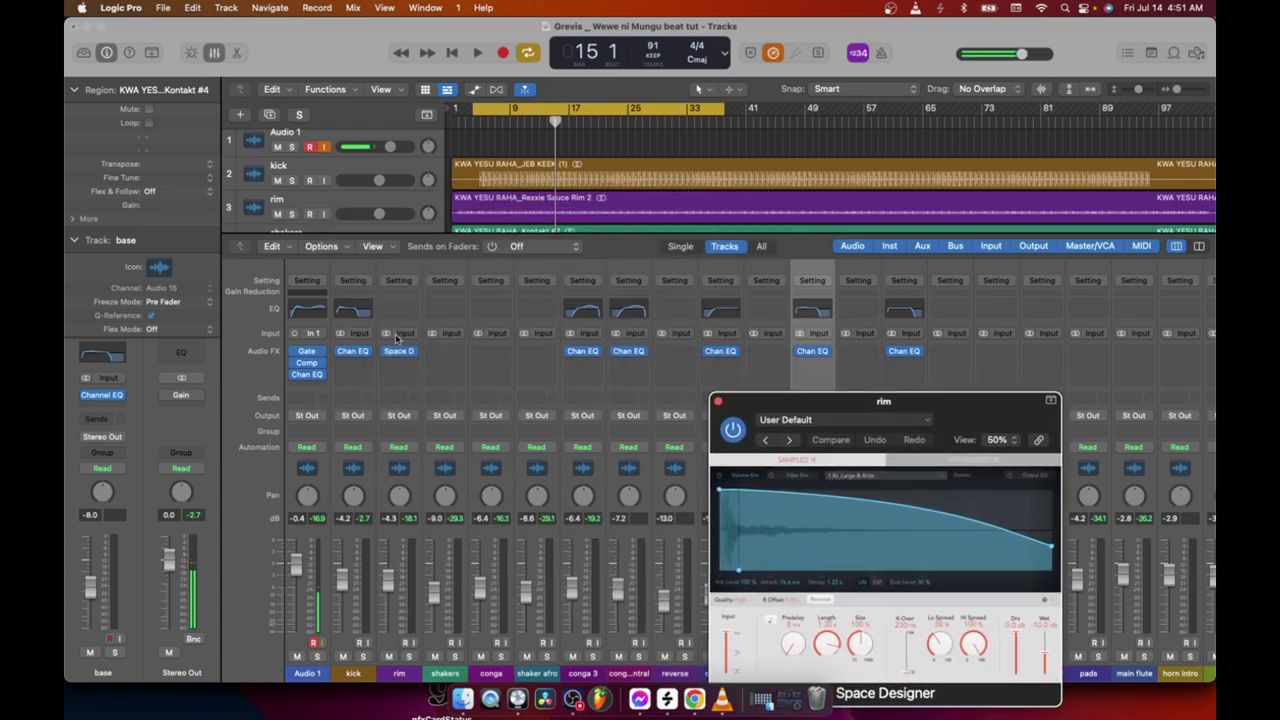
left_click(399, 270)
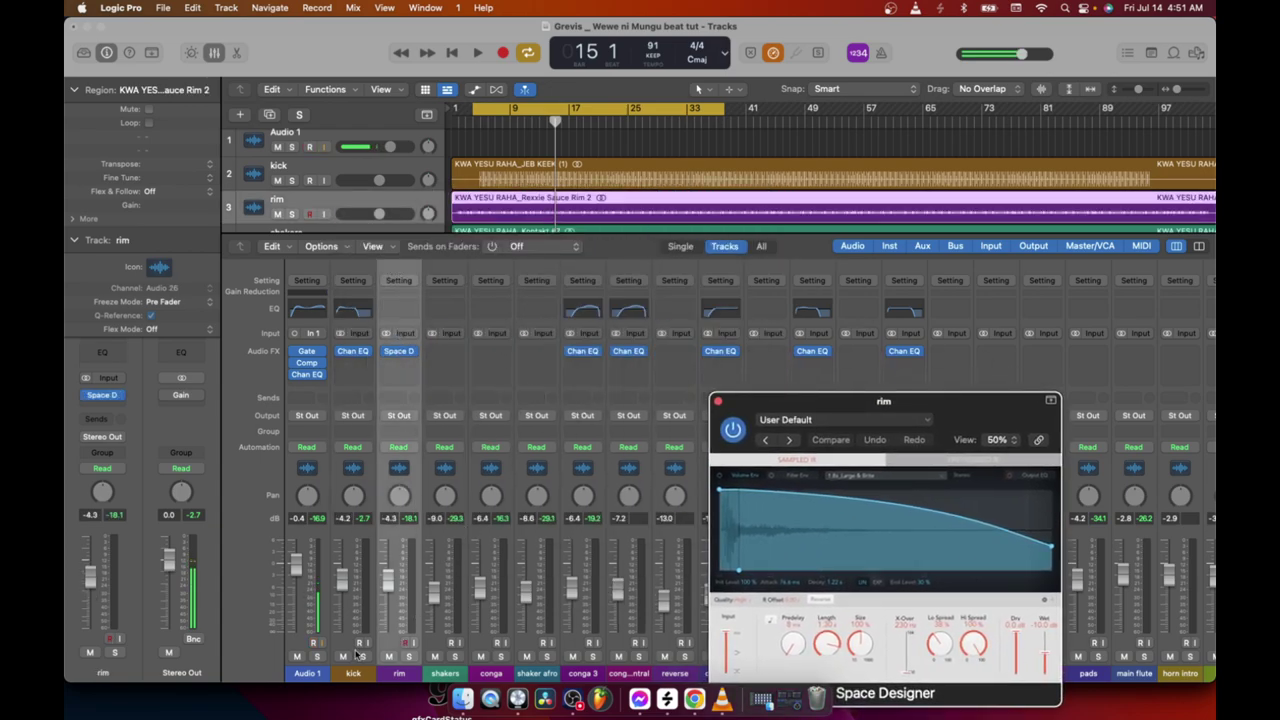
left_click_drag(899, 404, 766, 341)
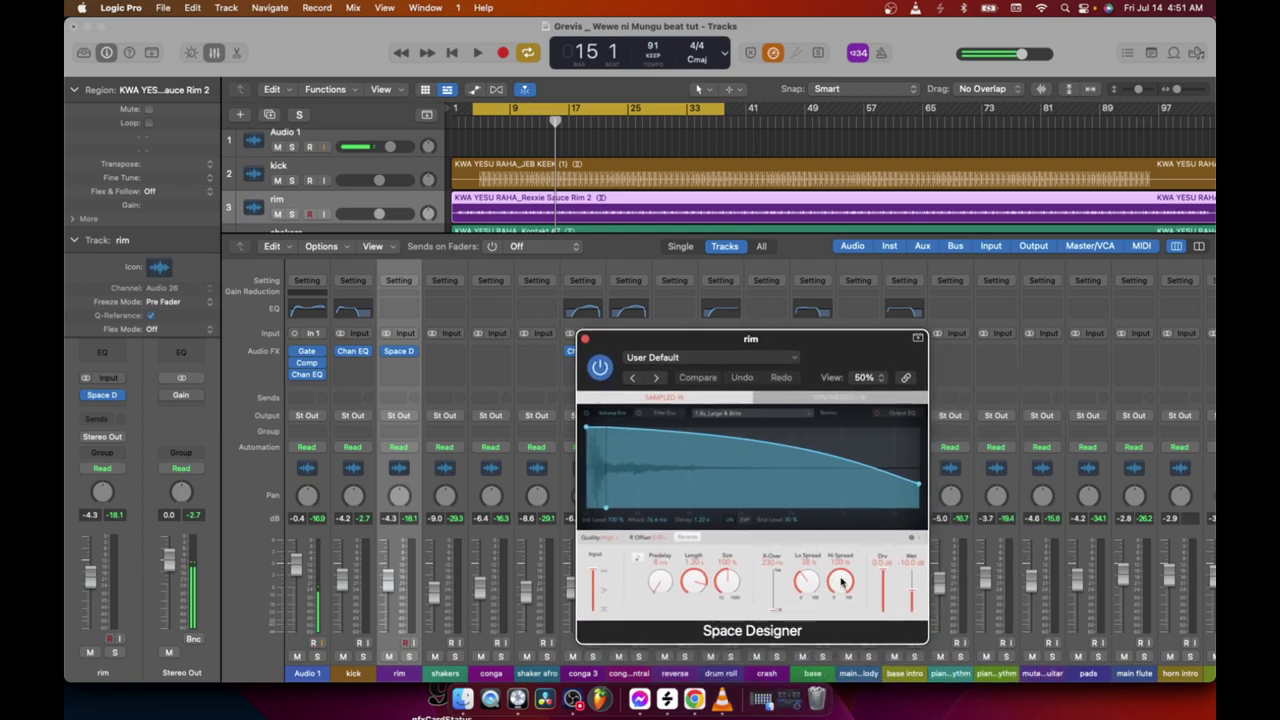
left_click_drag(911, 594, 913, 563)
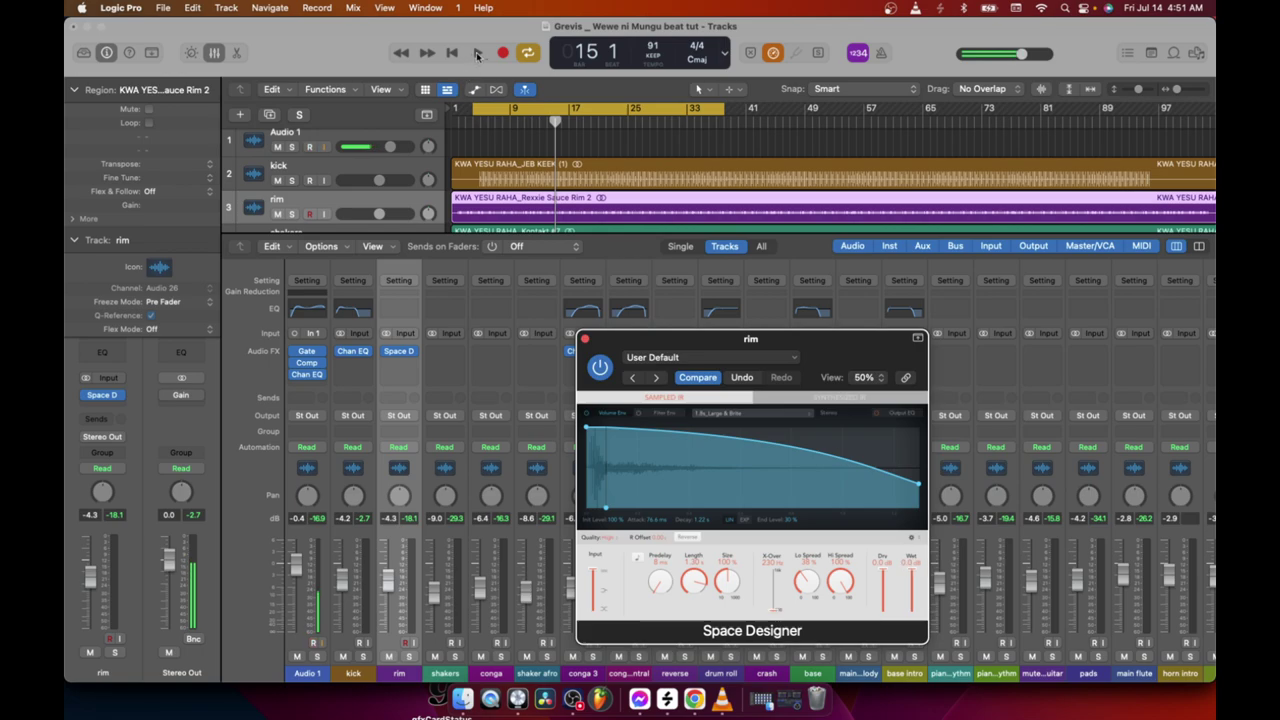
Play the beat and briefly solo the rim to hear its reverb, ending with the solo cleared and playback stopped.
left_click(478, 55)
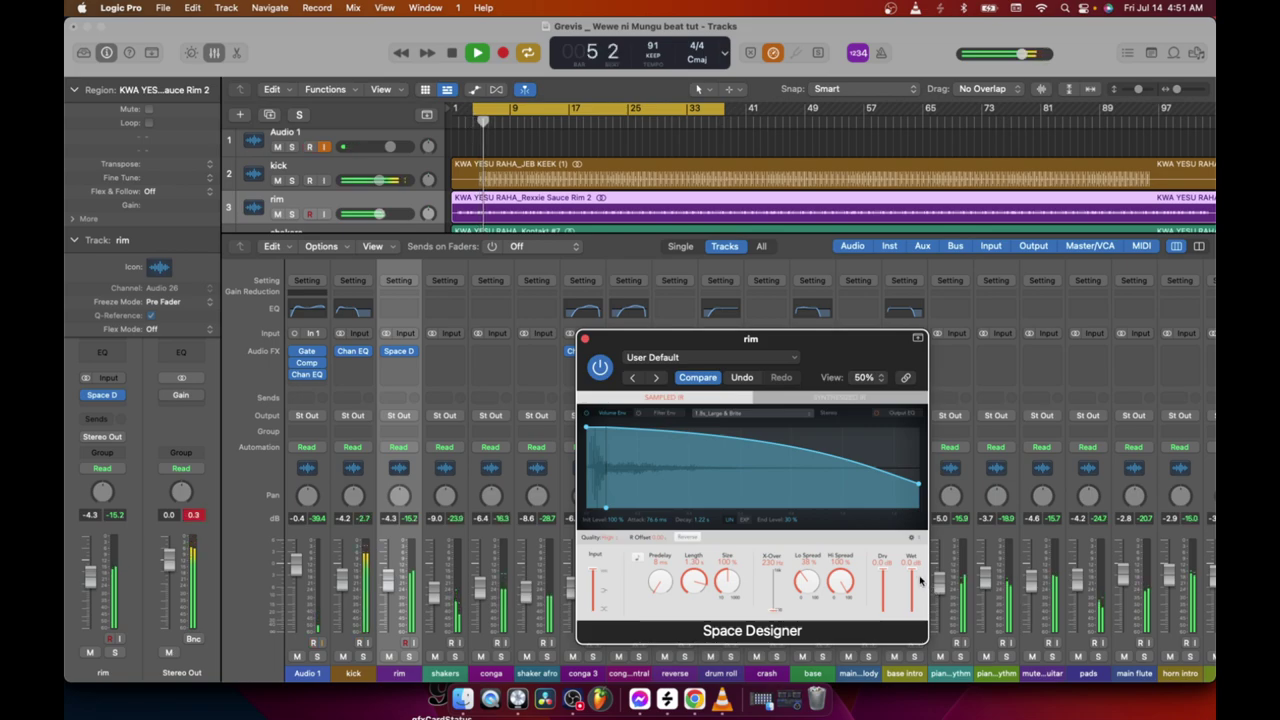
left_click(410, 657)
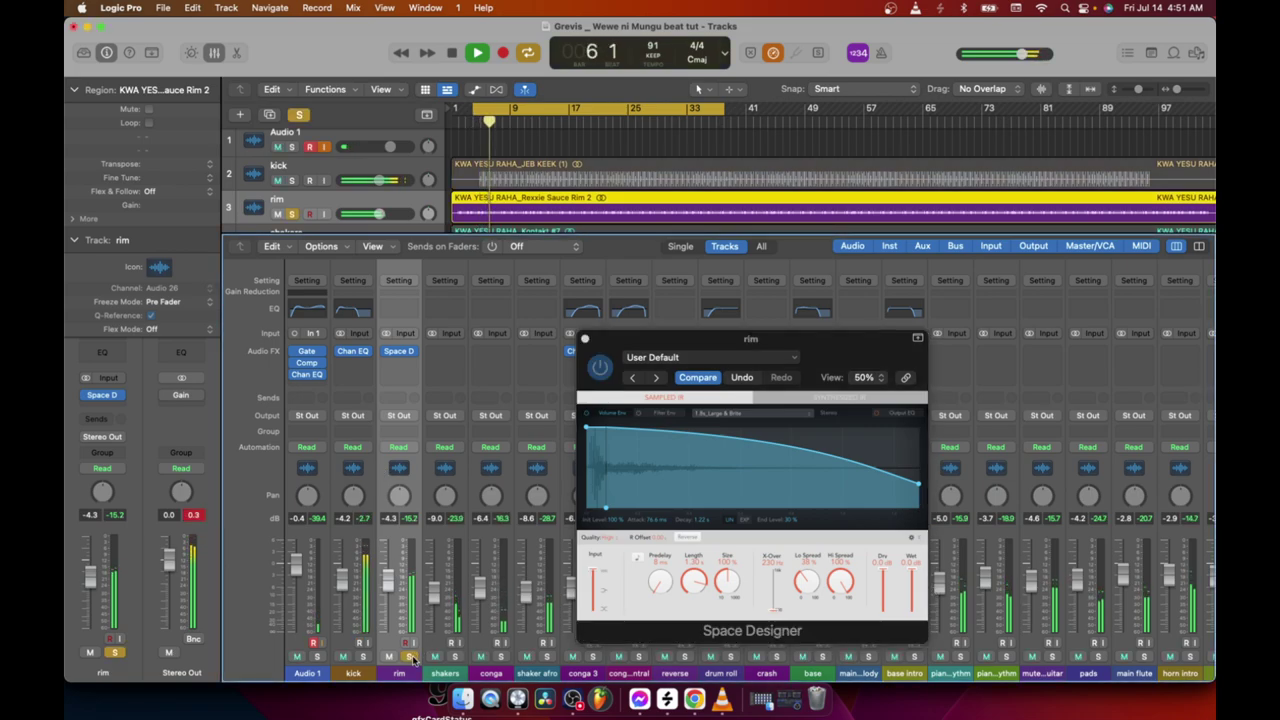
scroll(405, 655, "right", 2)
left_click(388, 657)
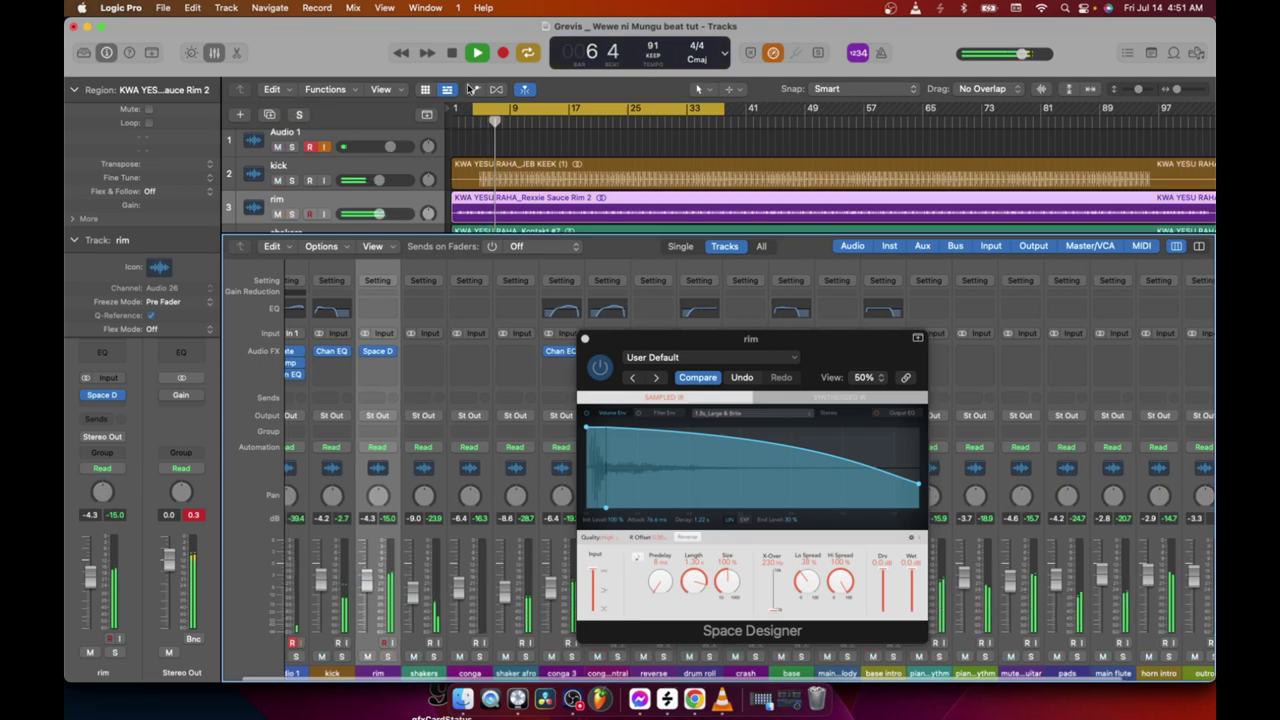
left_click(452, 53)
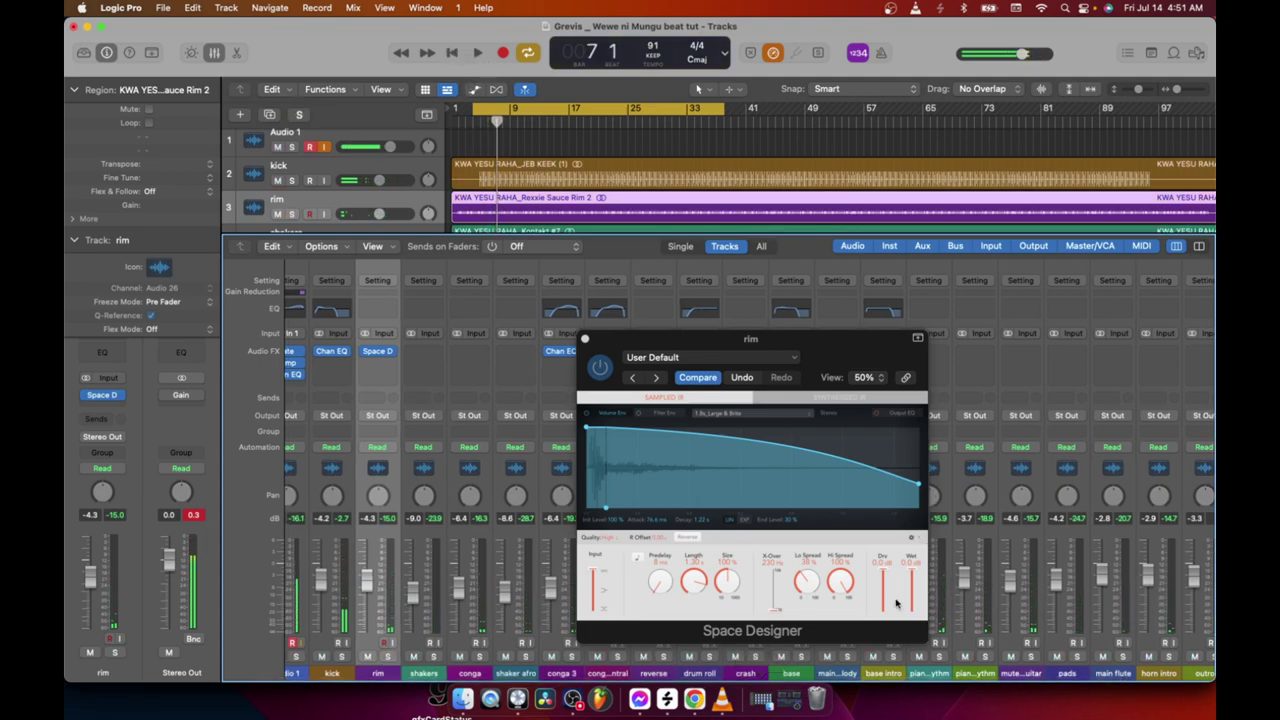
Lower the rim reverb's wet level to -54.0 dB and compare the soloed rim with the reverb bypassed and active, finishing with the solo cleared.
left_click(917, 575)
left_click_drag(917, 594, 913, 605)
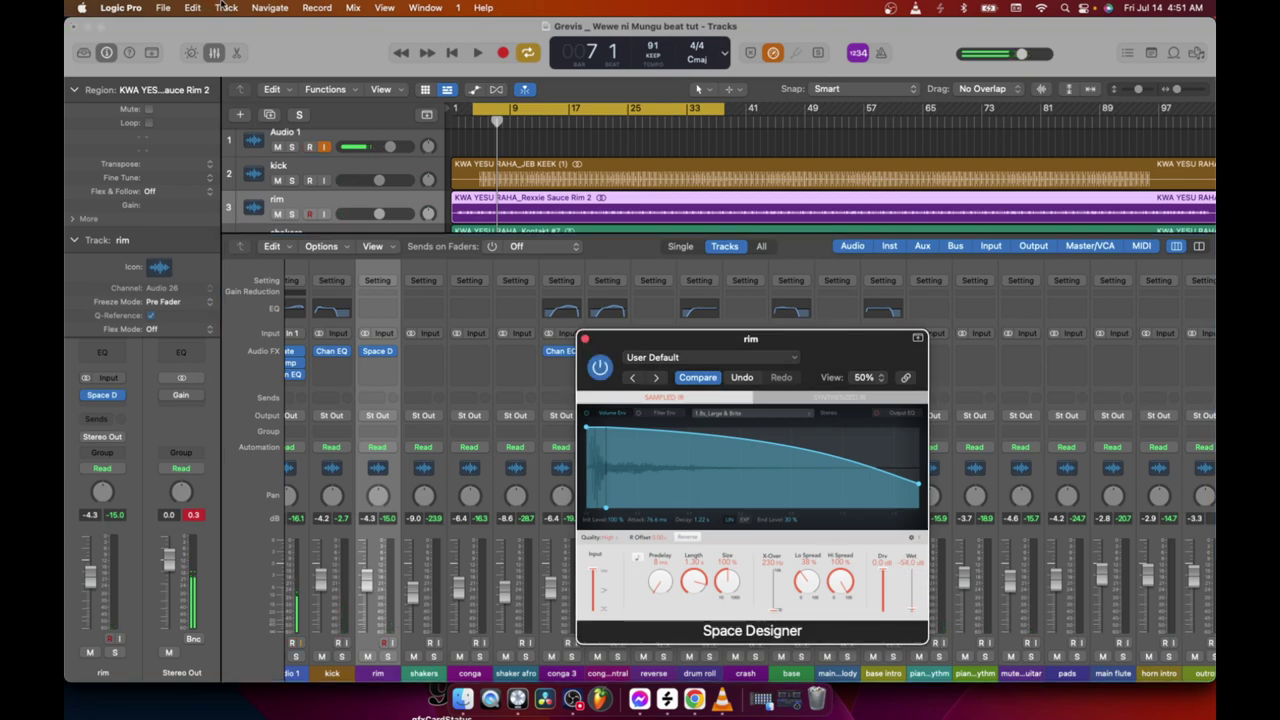
left_click(478, 55)
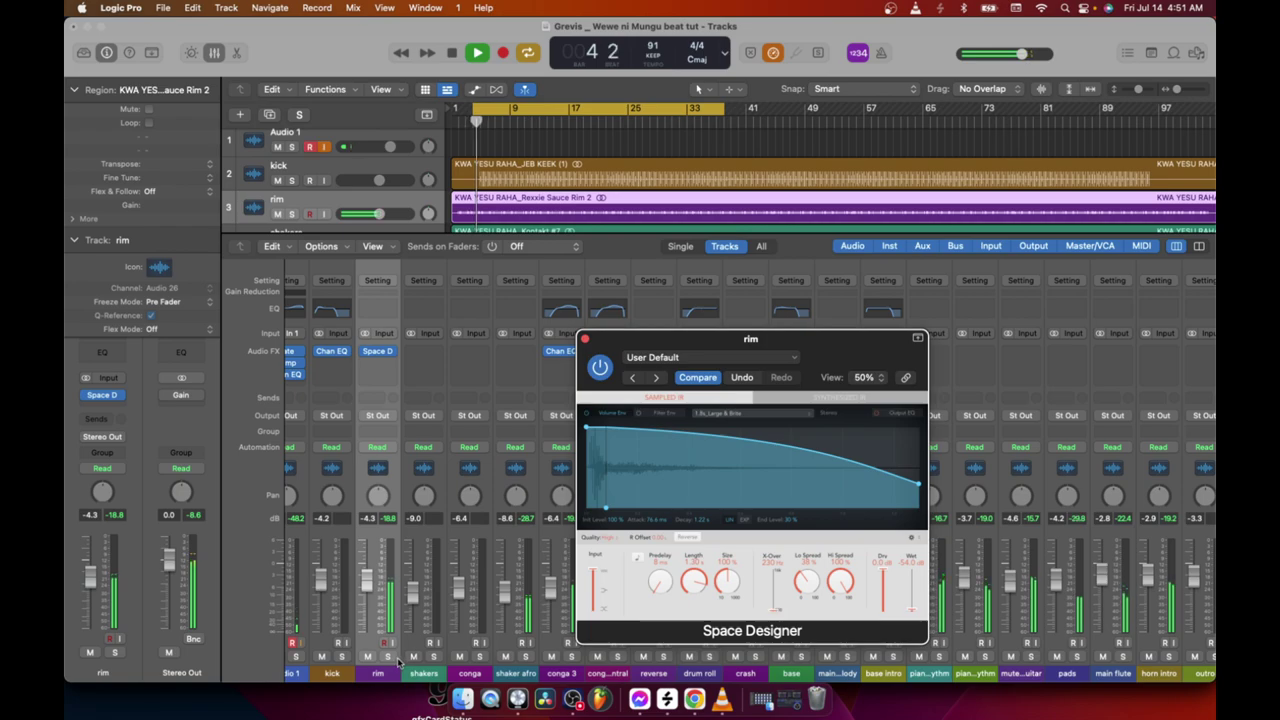
left_click(600, 367)
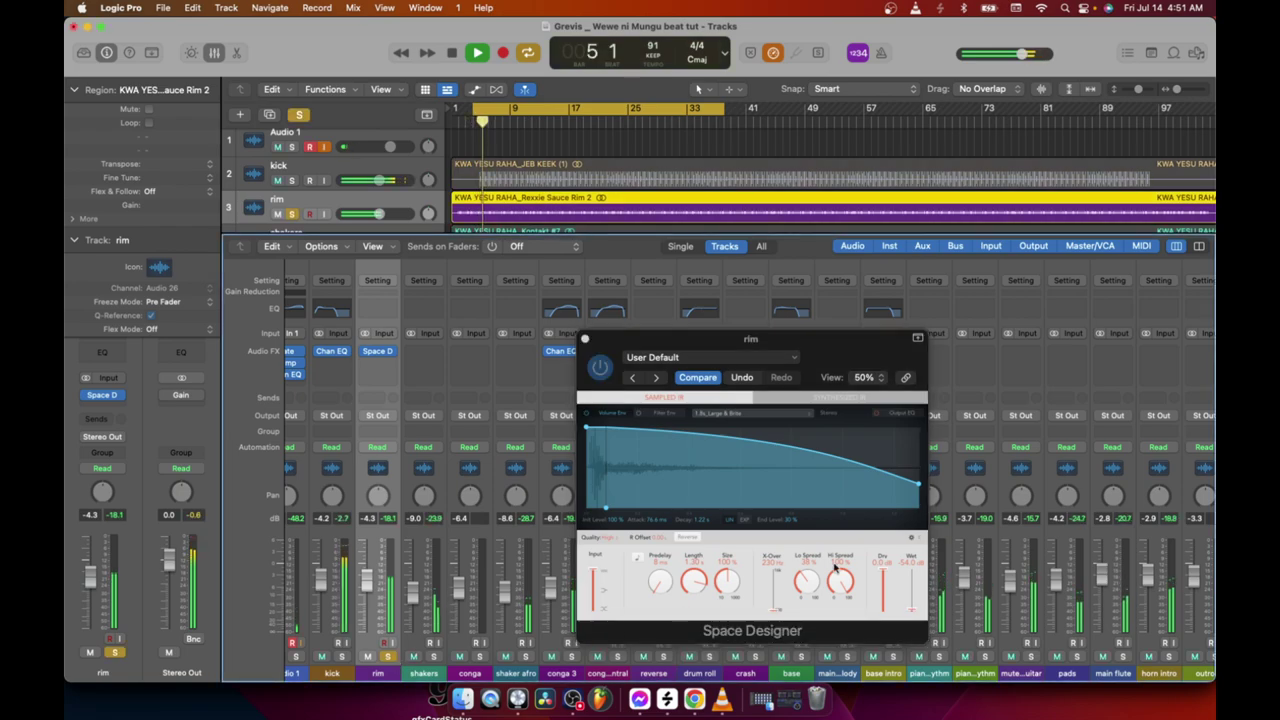
left_click(600, 367)
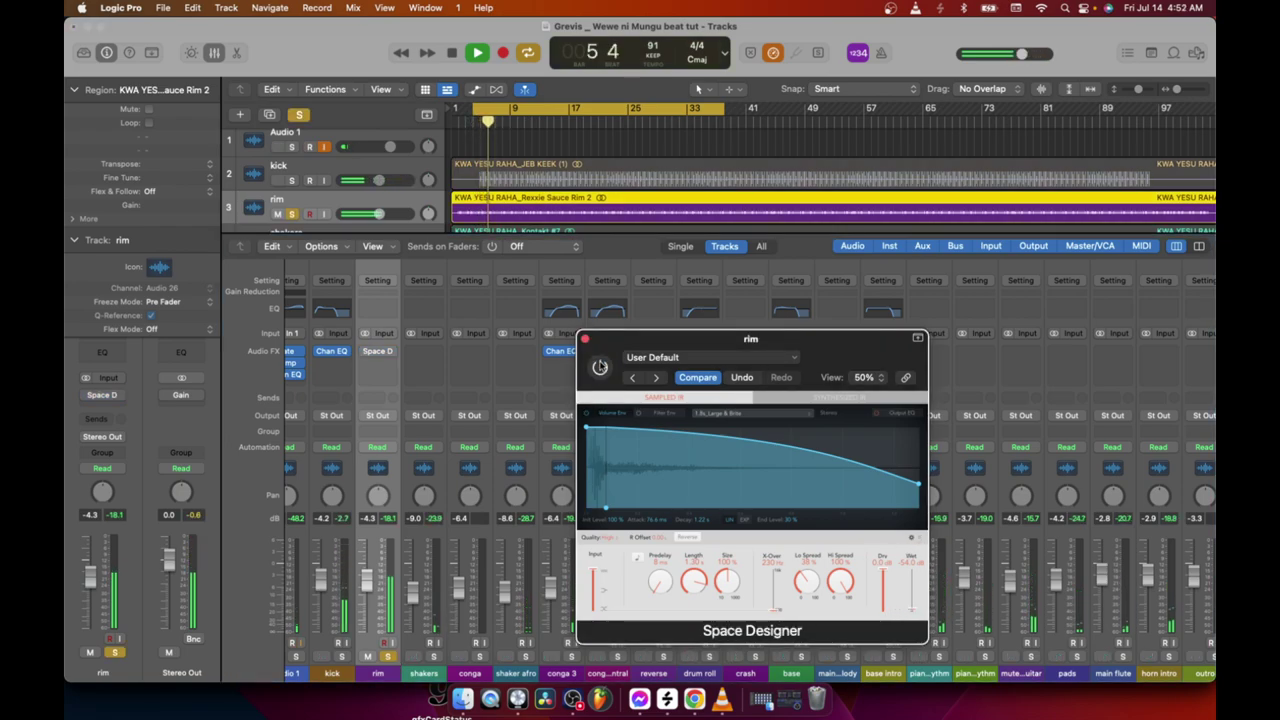
left_click(449, 52)
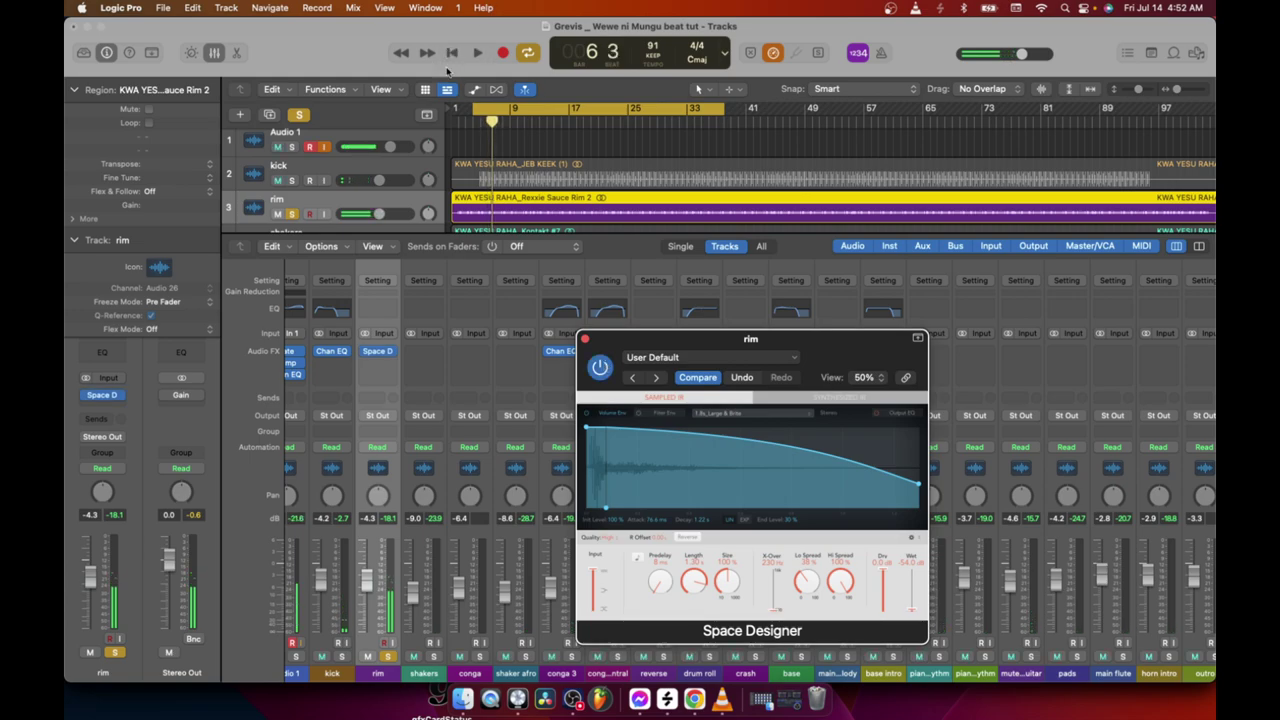
left_click(297, 115)
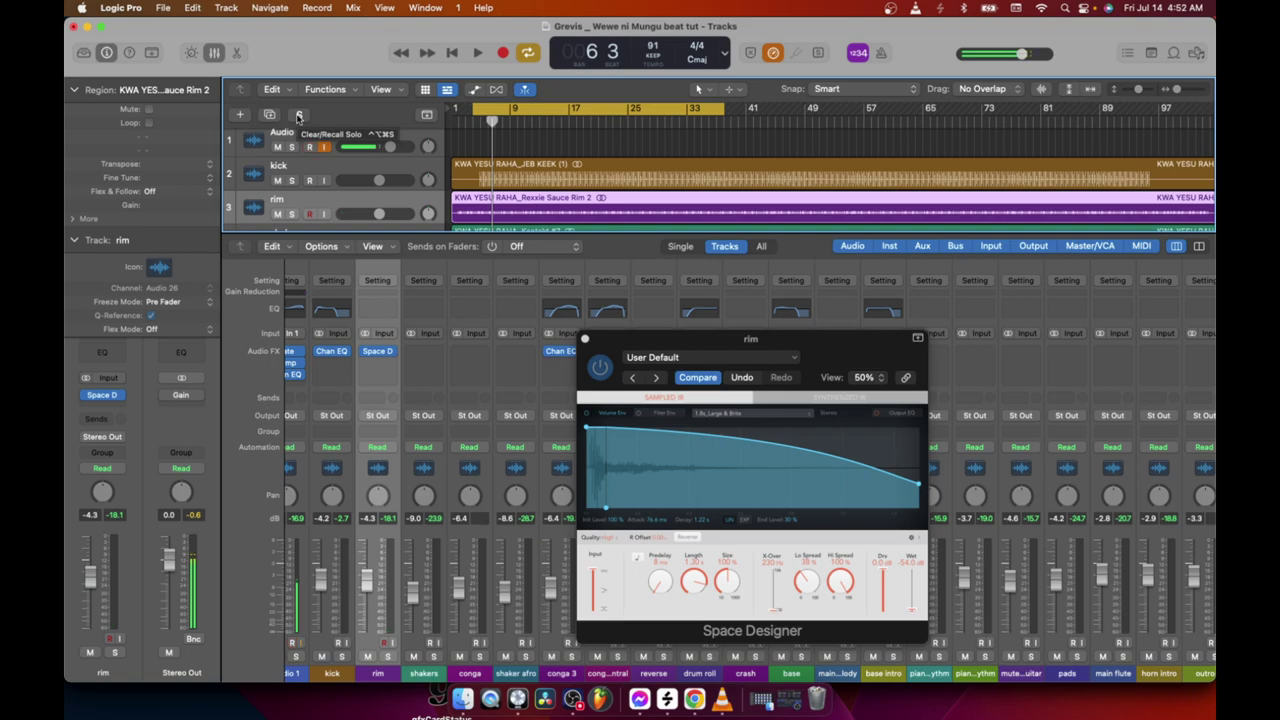
Recall the rim's solo during playback, set the reverb's wet level to -52.0 dB and close Space Designer.
scroll(297, 115, "up", 1)
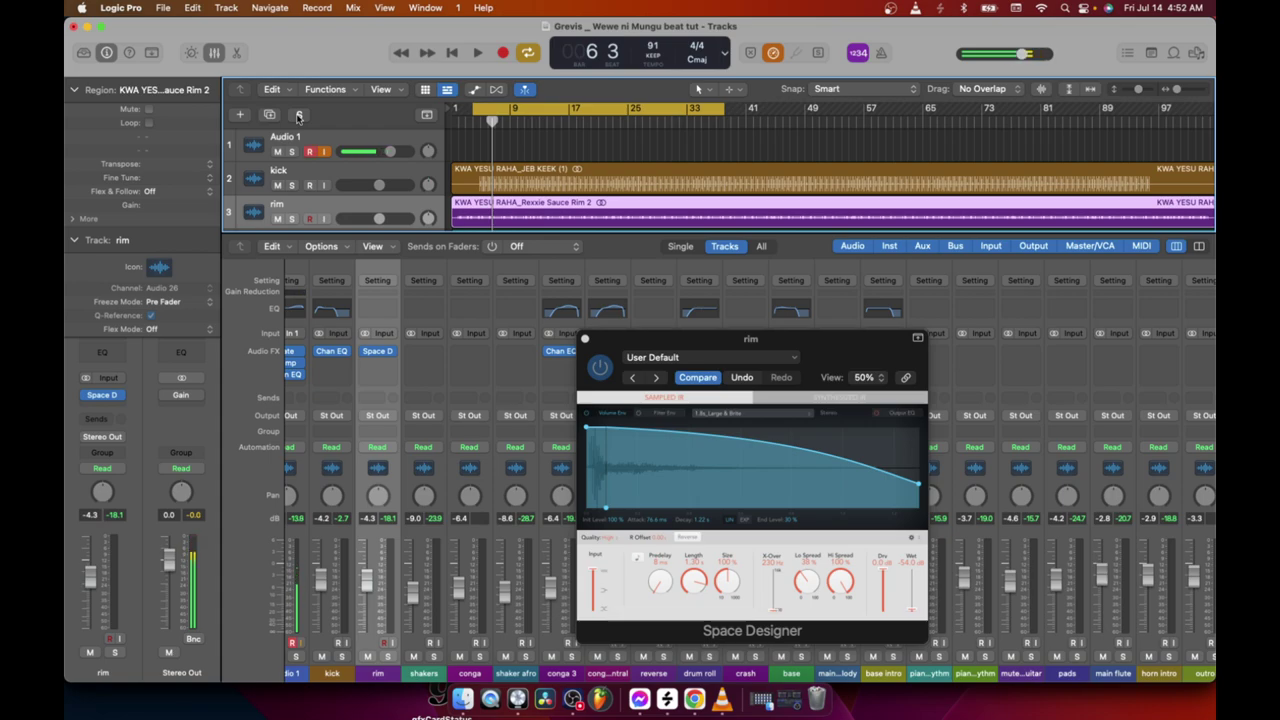
left_click(297, 117)
left_click(477, 52)
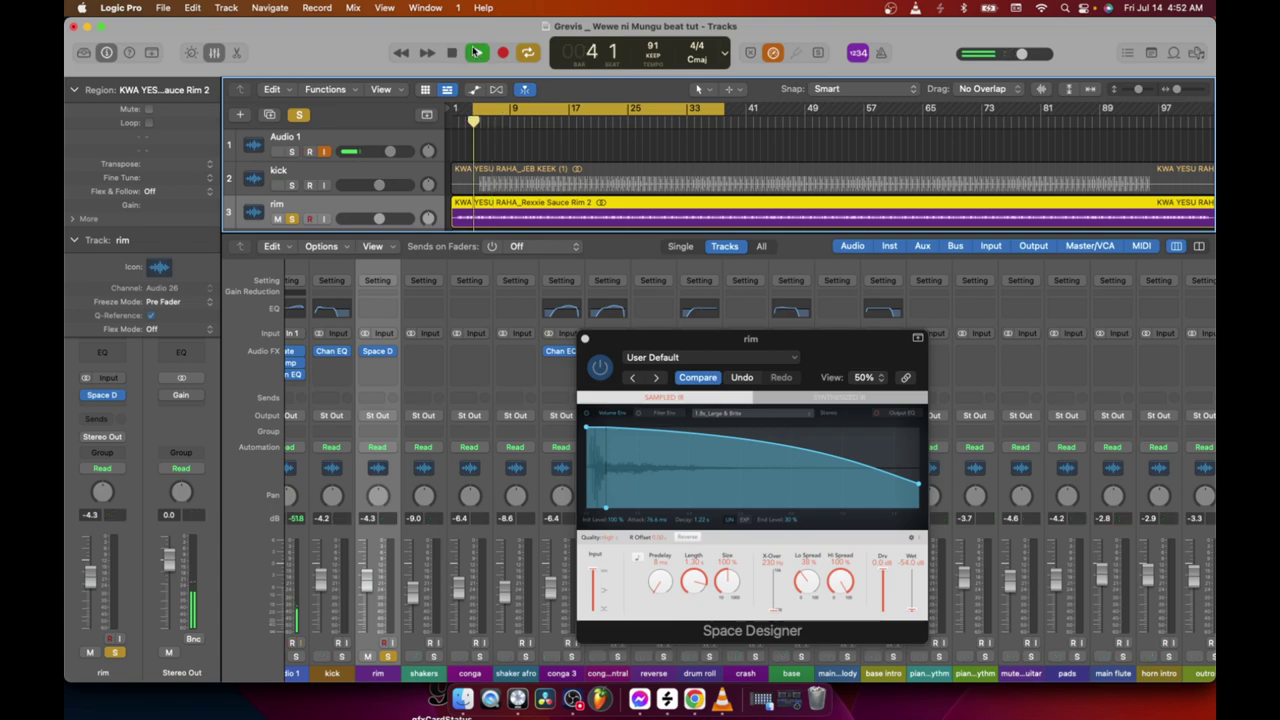
left_click_drag(914, 618, 912, 618)
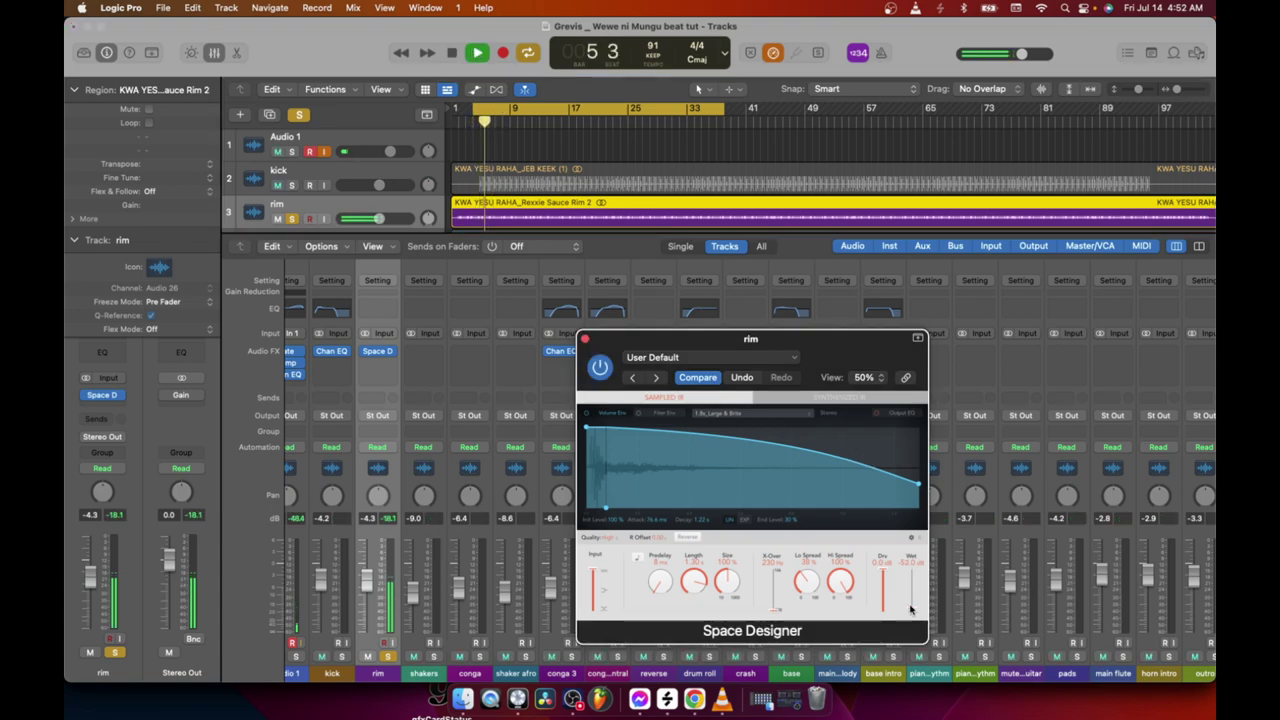
left_click(585, 338)
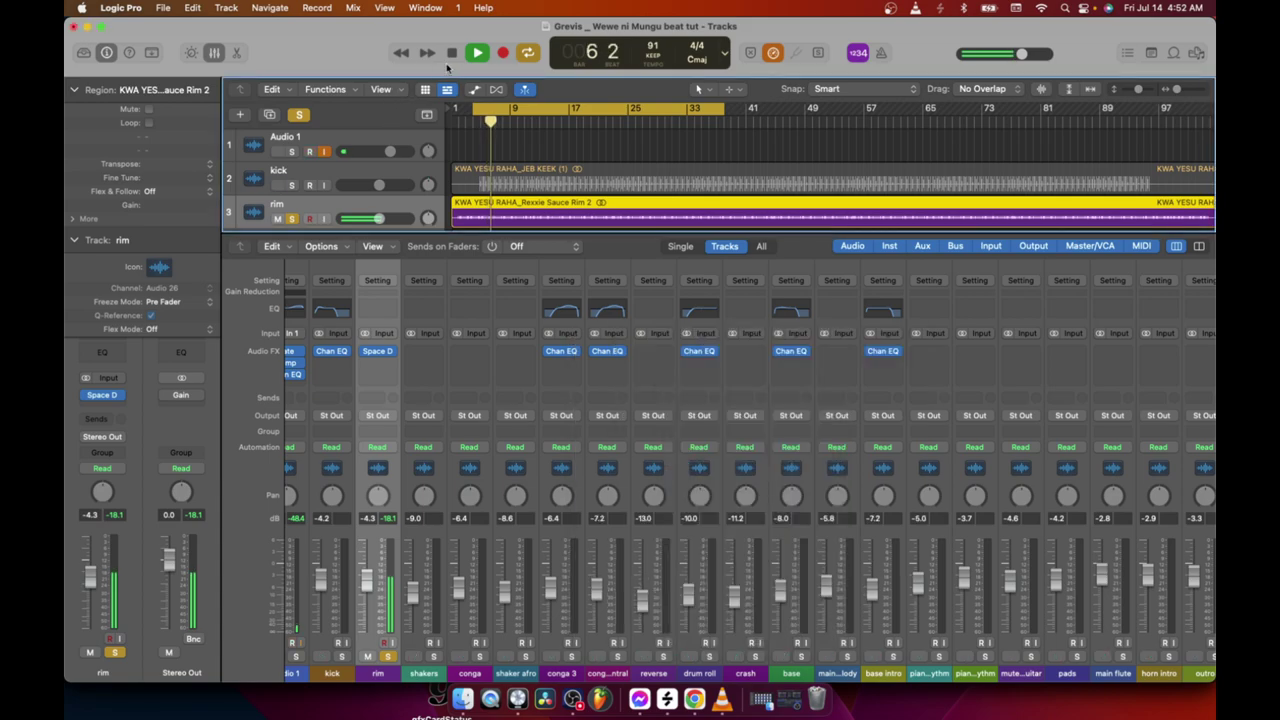
Clear the rim's solo to hear the full mix, hide the mixer and stop playback.
key("s")
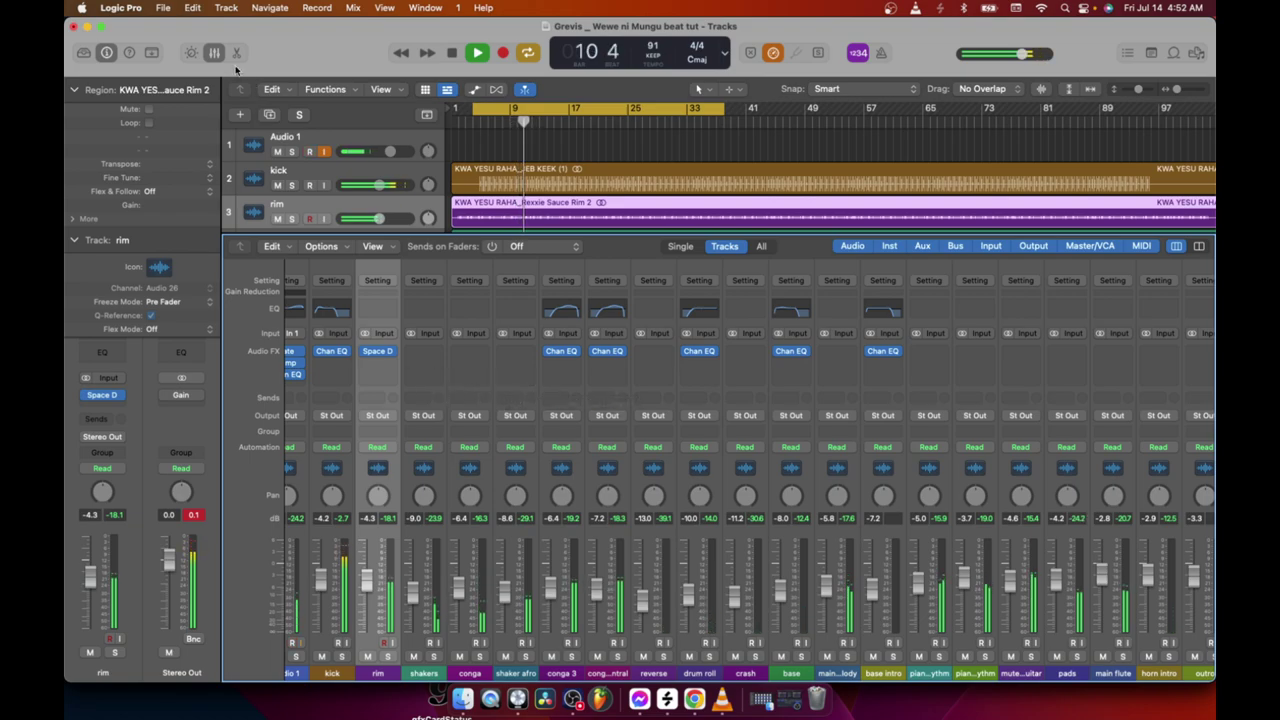
left_click(213, 53)
left_click(455, 53)
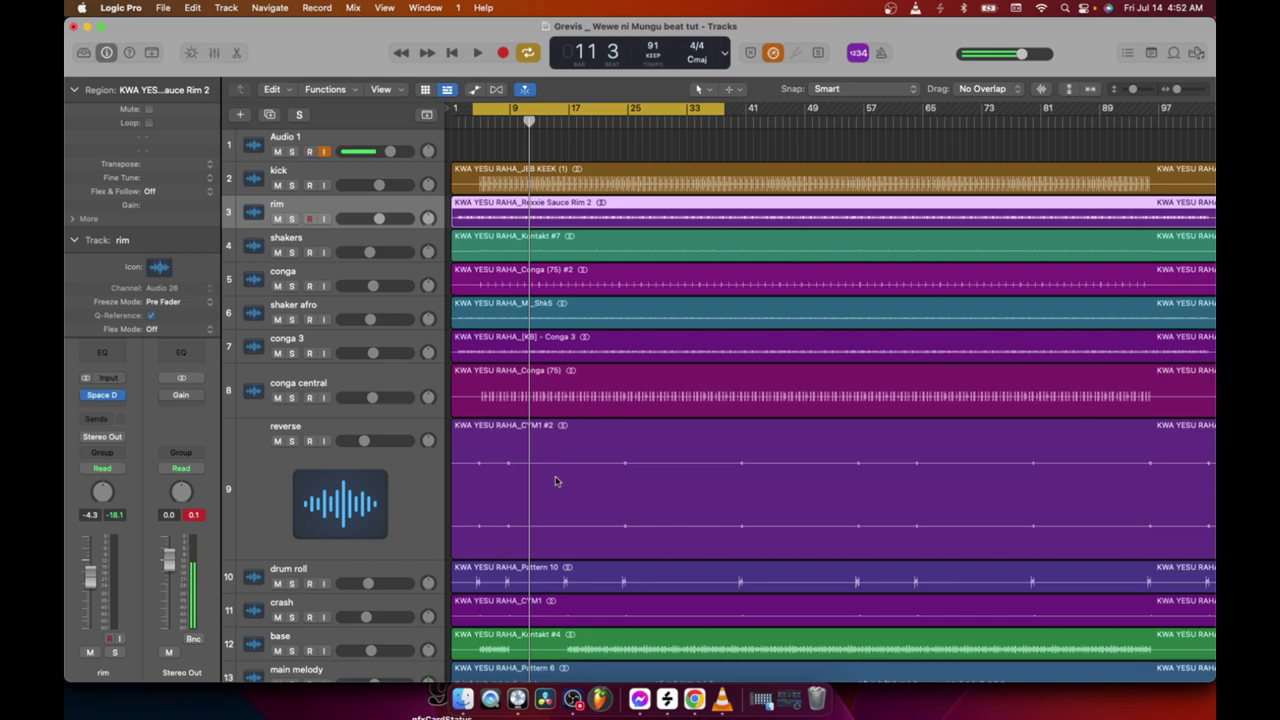
Examine the full track list and its regions from the first track down to the outro.
scroll(557, 482, "down", 10)
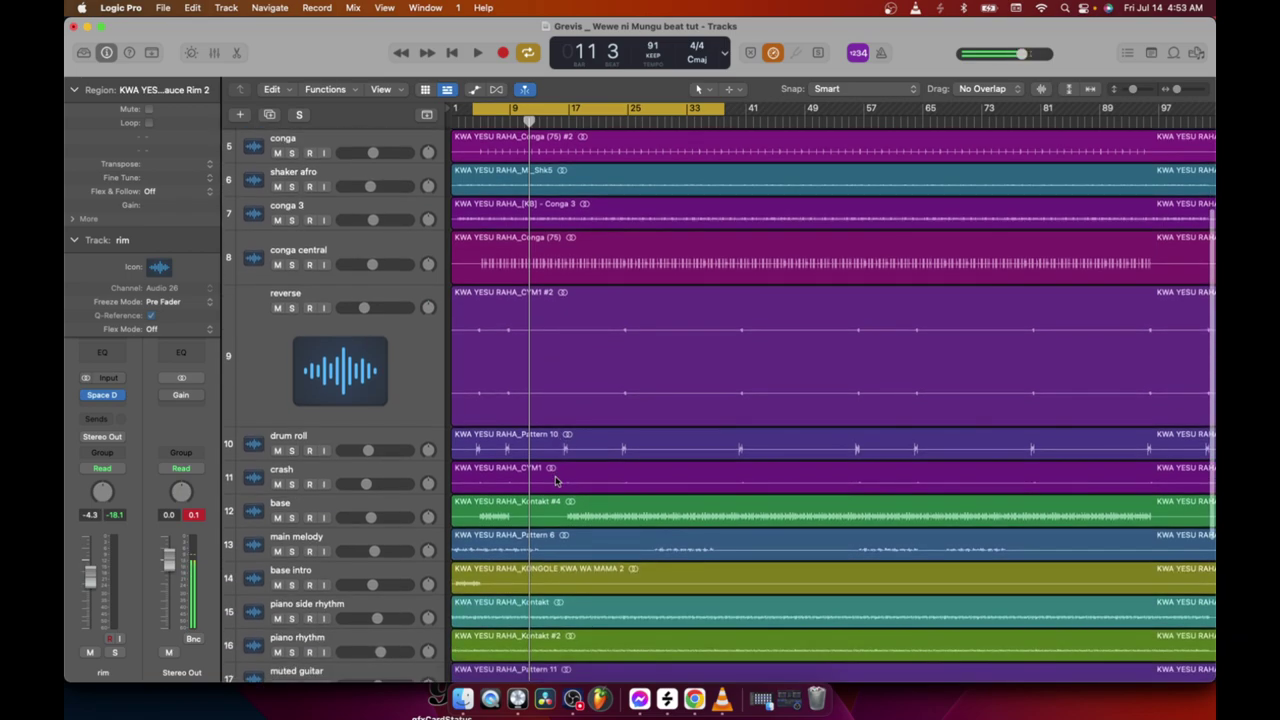
scroll(557, 482, "up", 5)
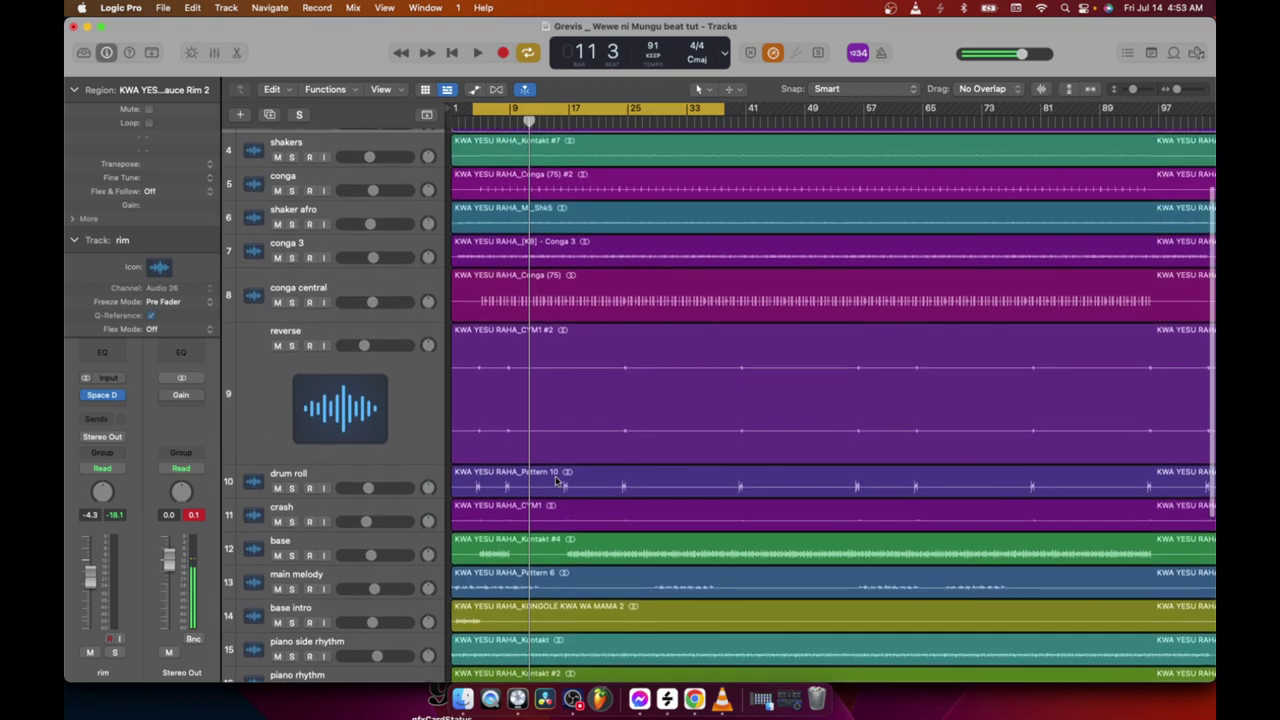
scroll(557, 482, "down", 6)
scroll(557, 482, "up", 10)
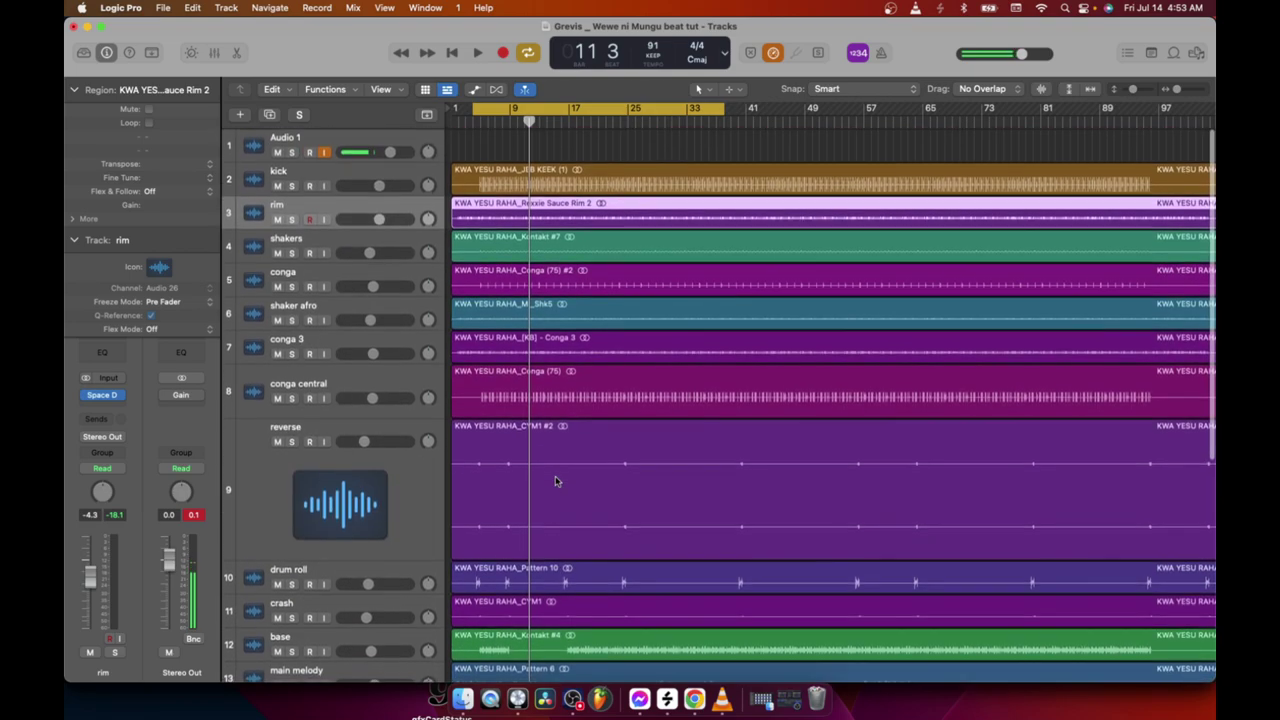
scroll(557, 482, "down", 10)
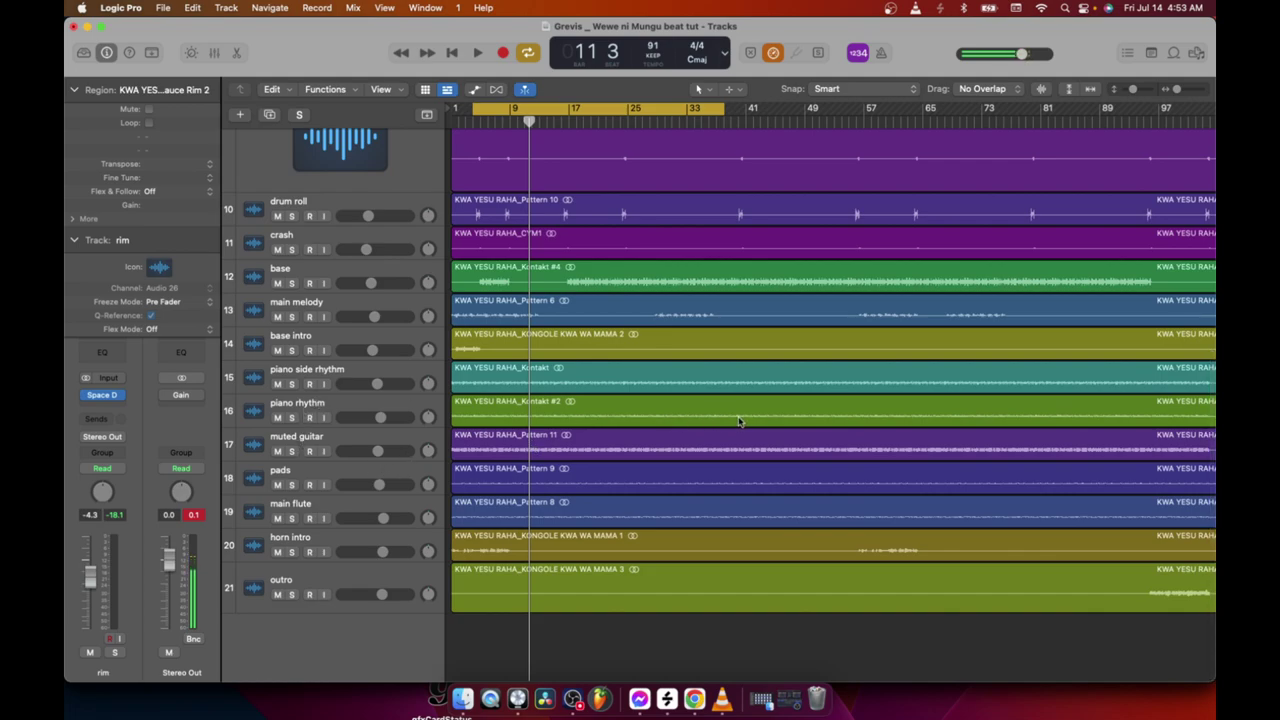
scroll(557, 393, "left", 3)
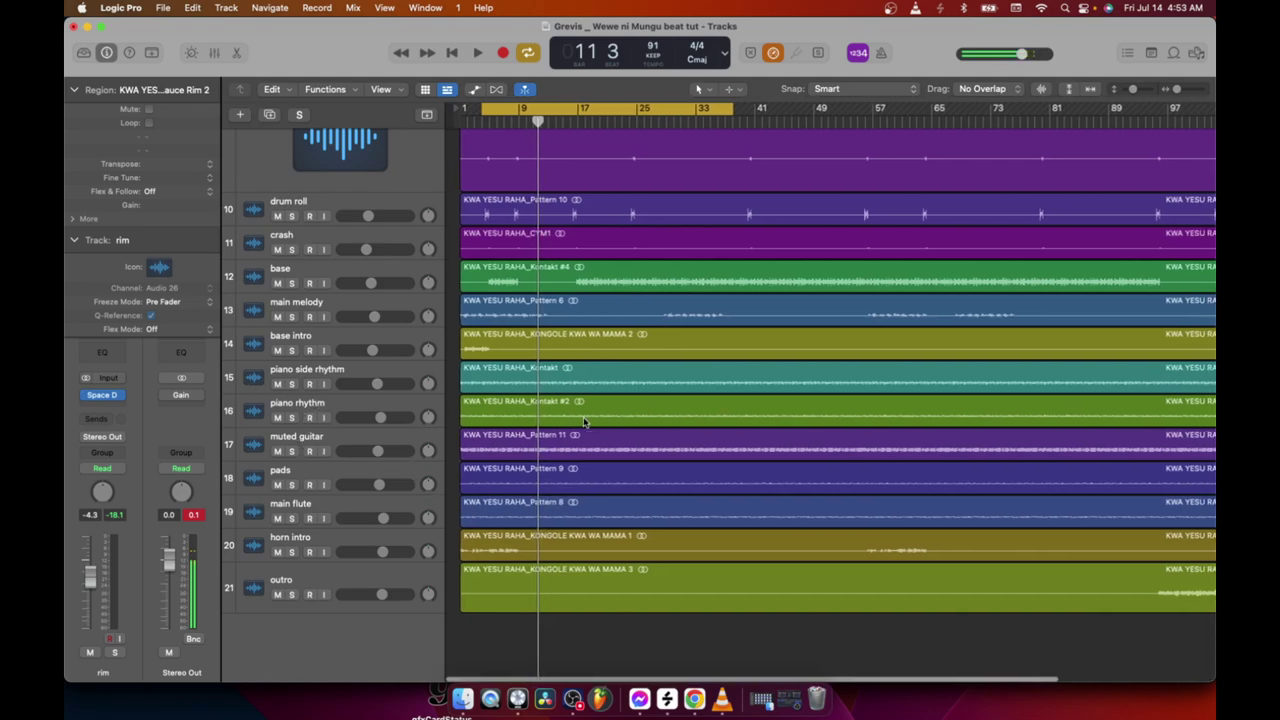
scroll(340, 400, "right", 3)
scroll(350, 399, "right", 2)
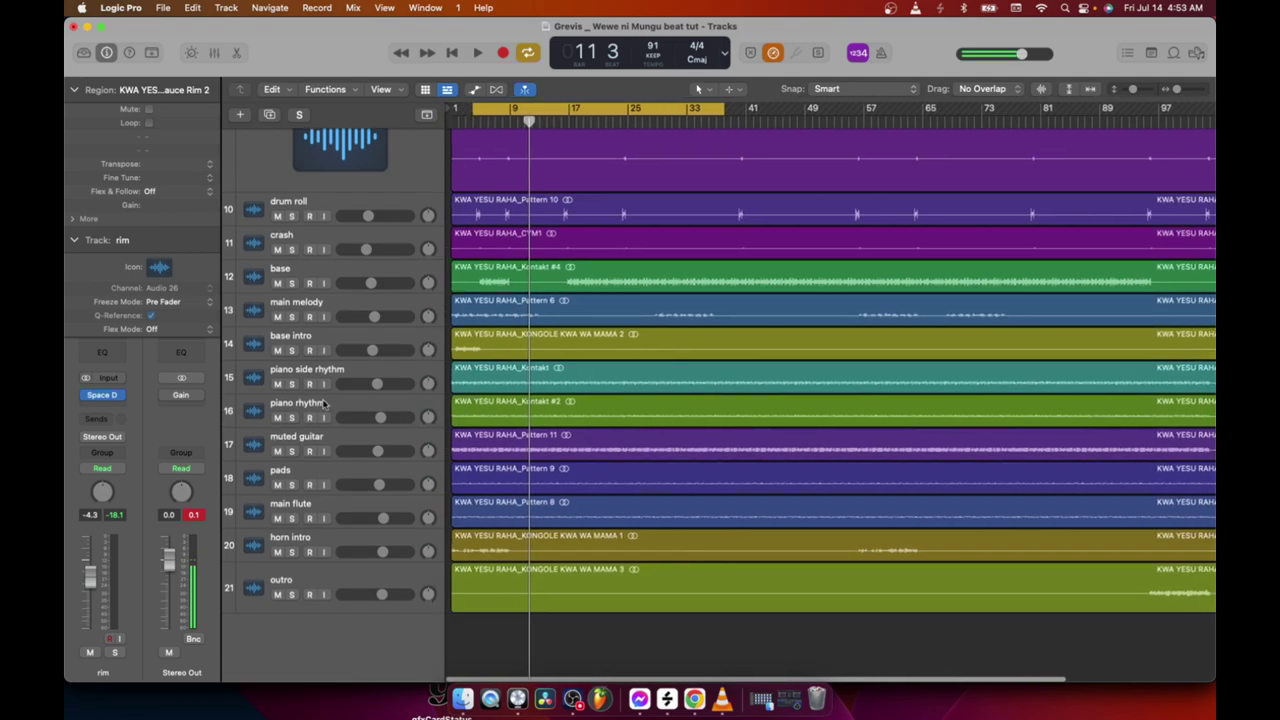
Audition the piano side rhythm and the piano rhythm in solo, one after the other, clearing each solo.
left_click(291, 385)
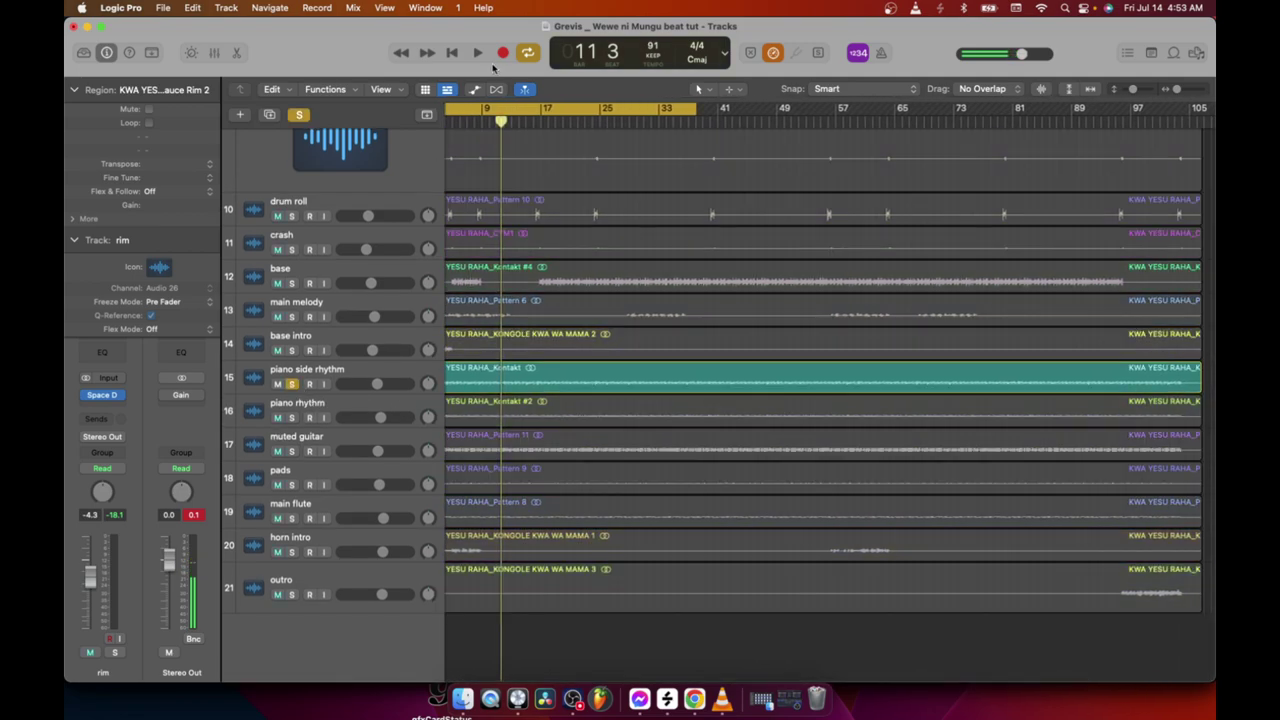
left_click(478, 52)
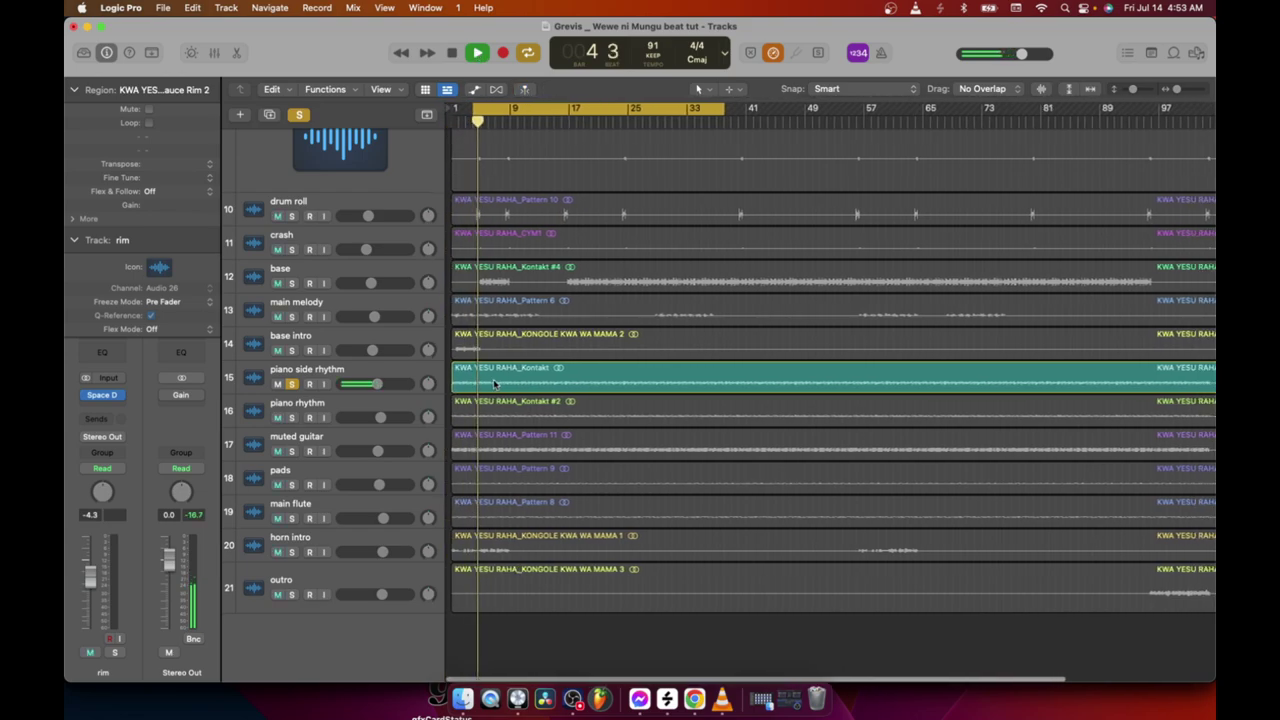
scroll(457, 104, "down", 1)
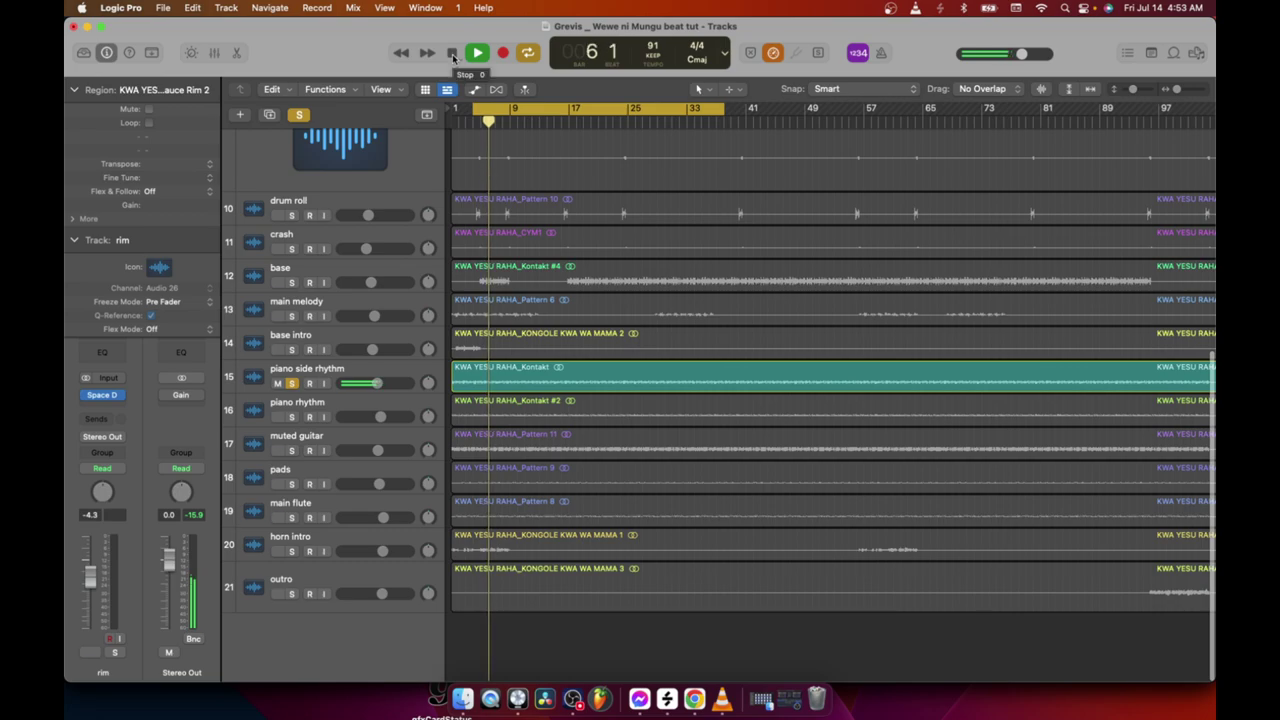
left_click(292, 384)
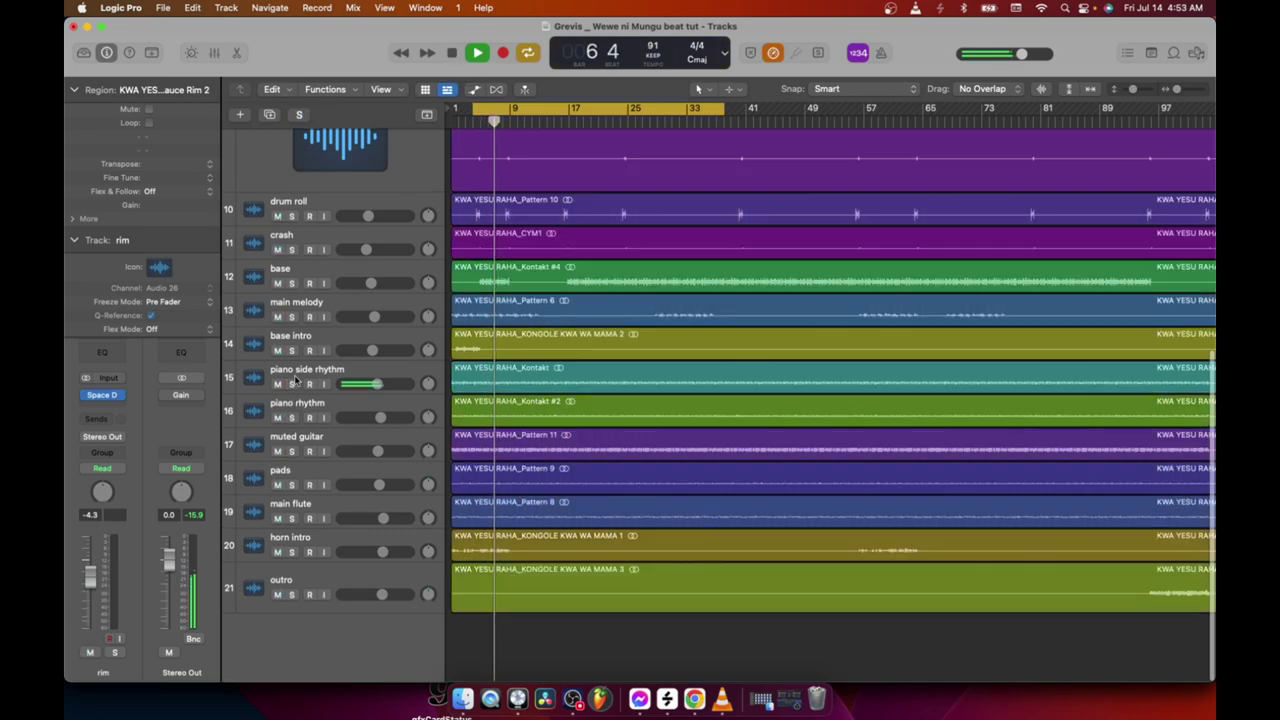
left_click(291, 417)
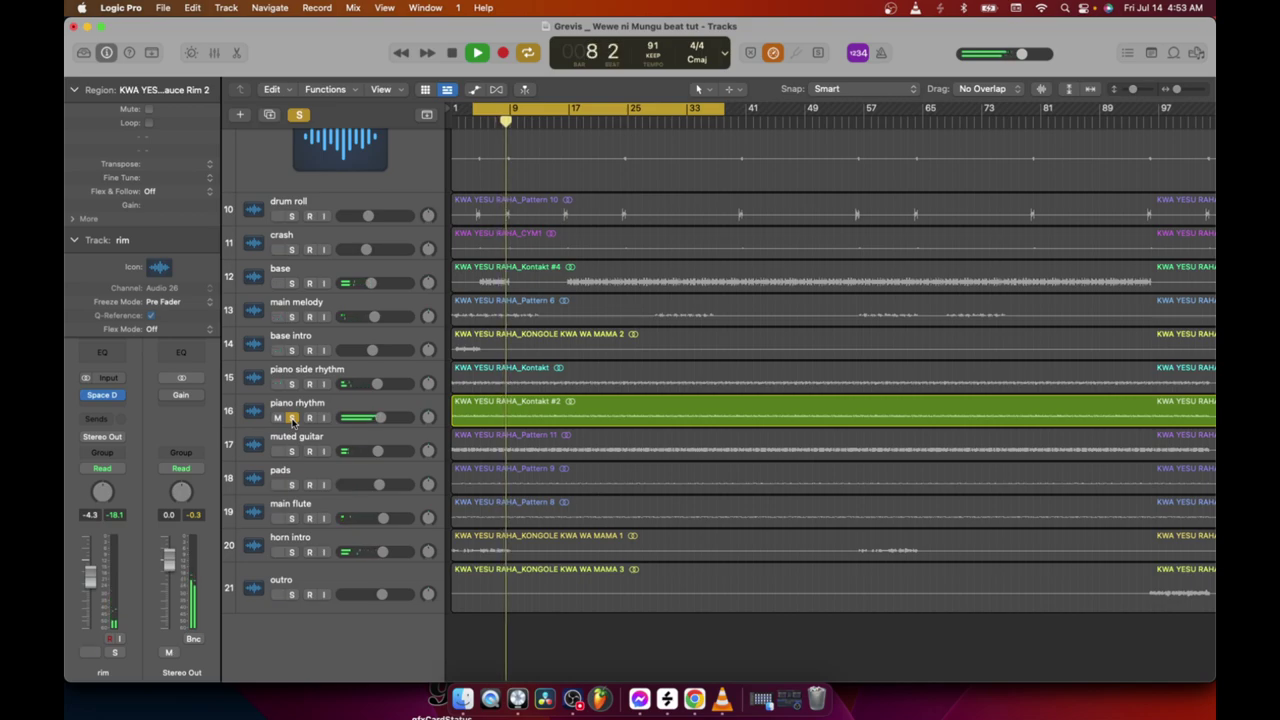
left_click(291, 417)
Solo the muted guitar and play it on its own from the start of the cycle.
left_click(292, 451)
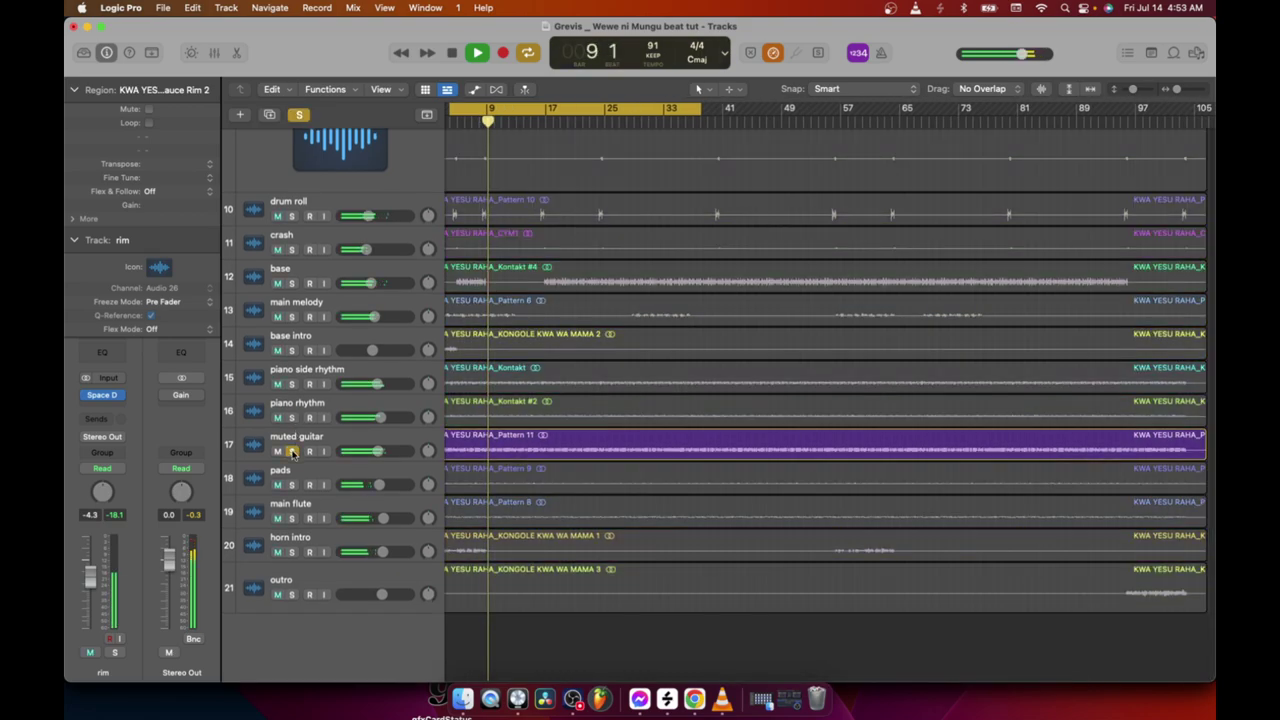
left_click(459, 53)
left_click(299, 114)
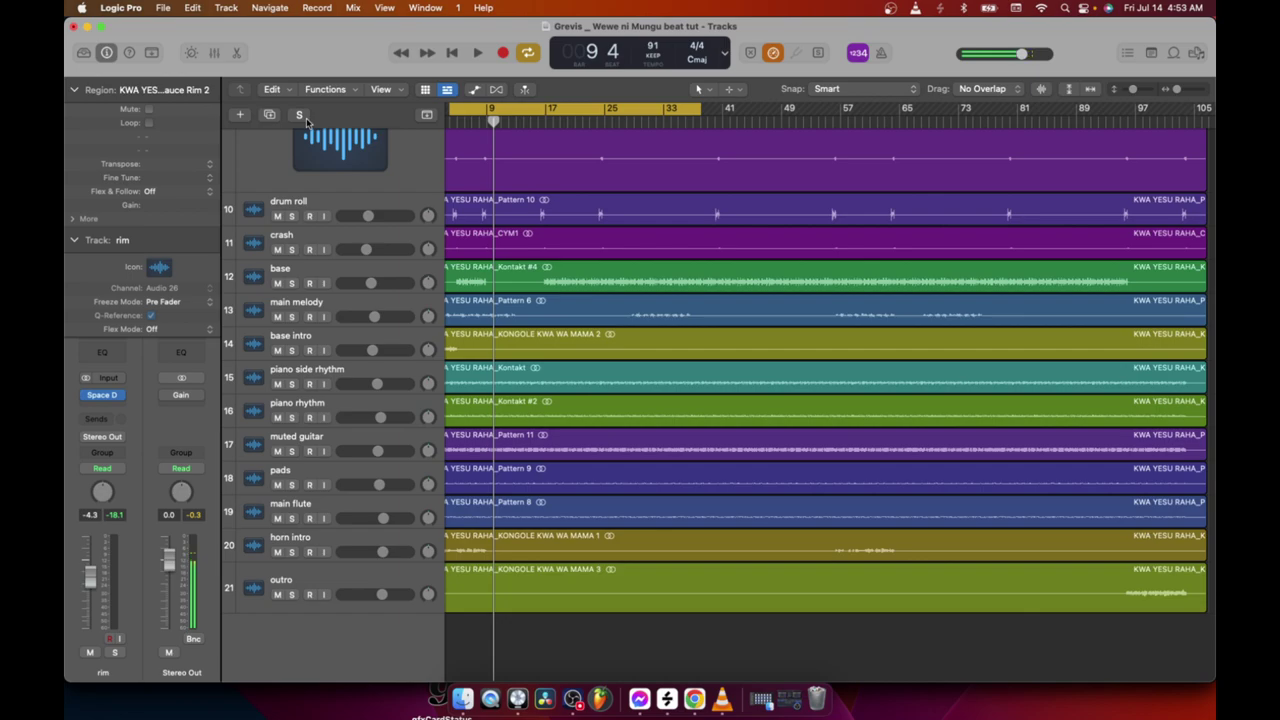
left_click(291, 451)
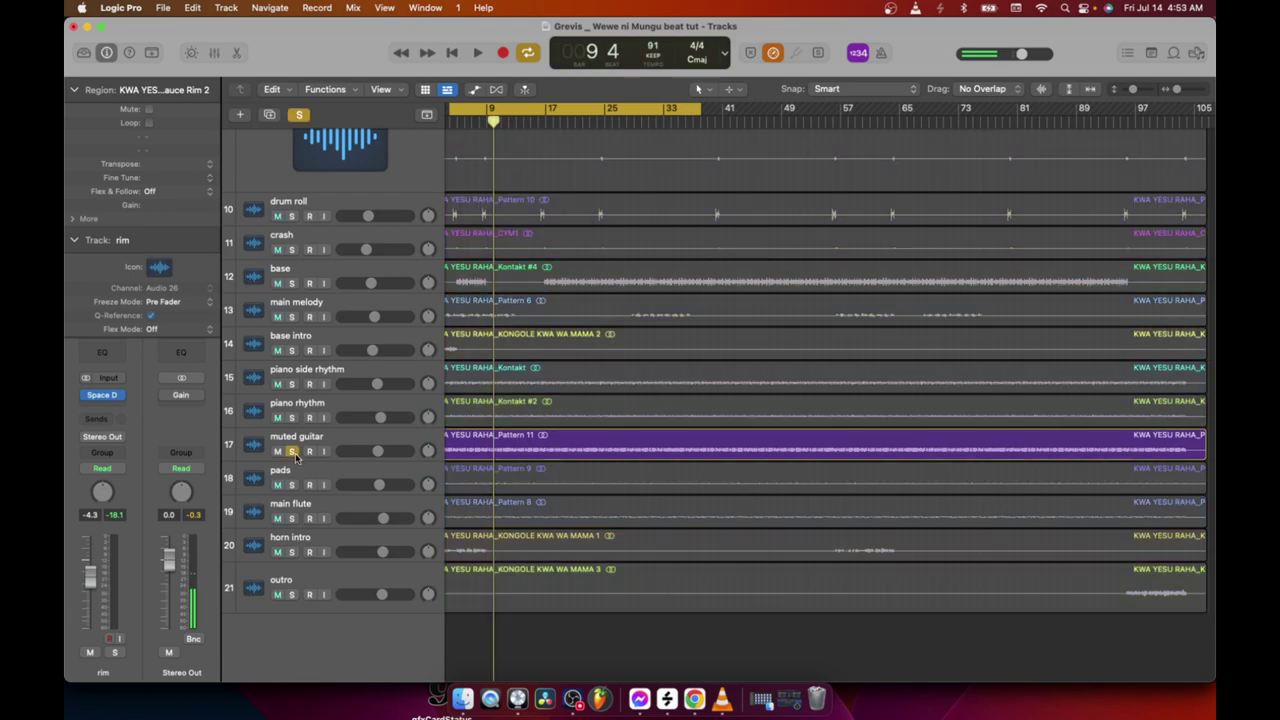
left_click(478, 52)
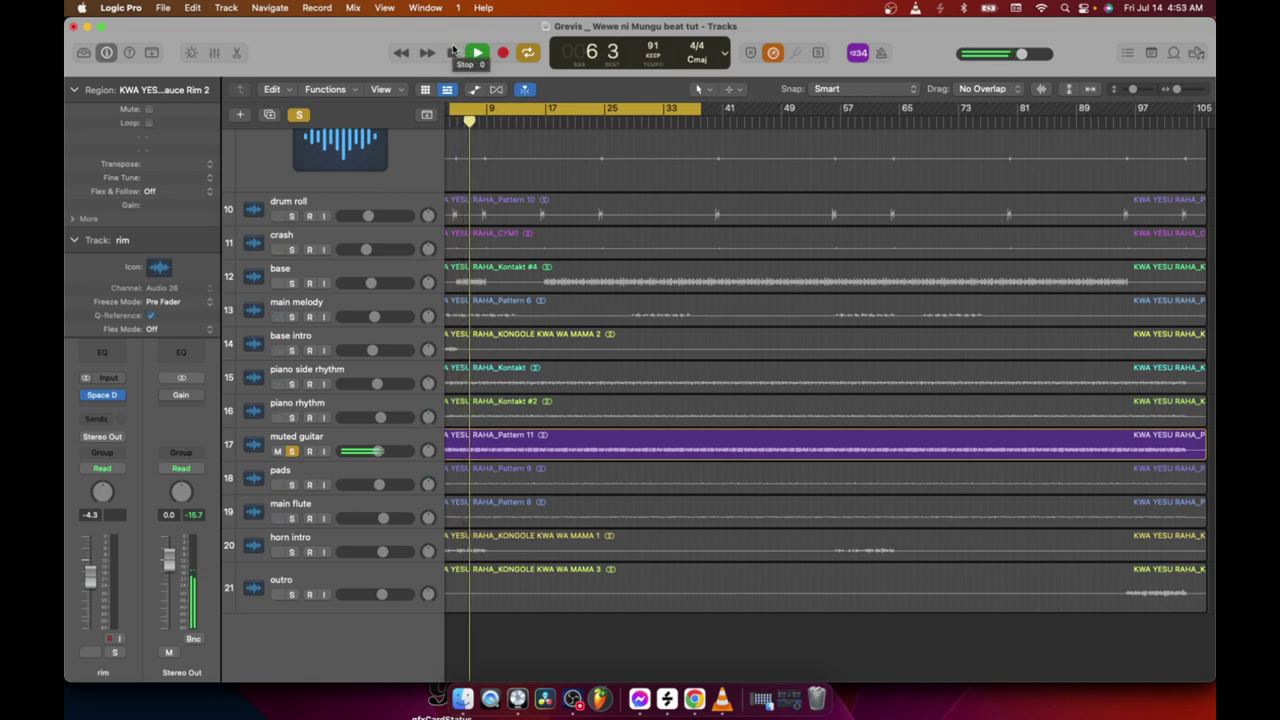
Stop playback, clear the muted guitar's solo and look through the whole track list down to the outro.
left_click(453, 52)
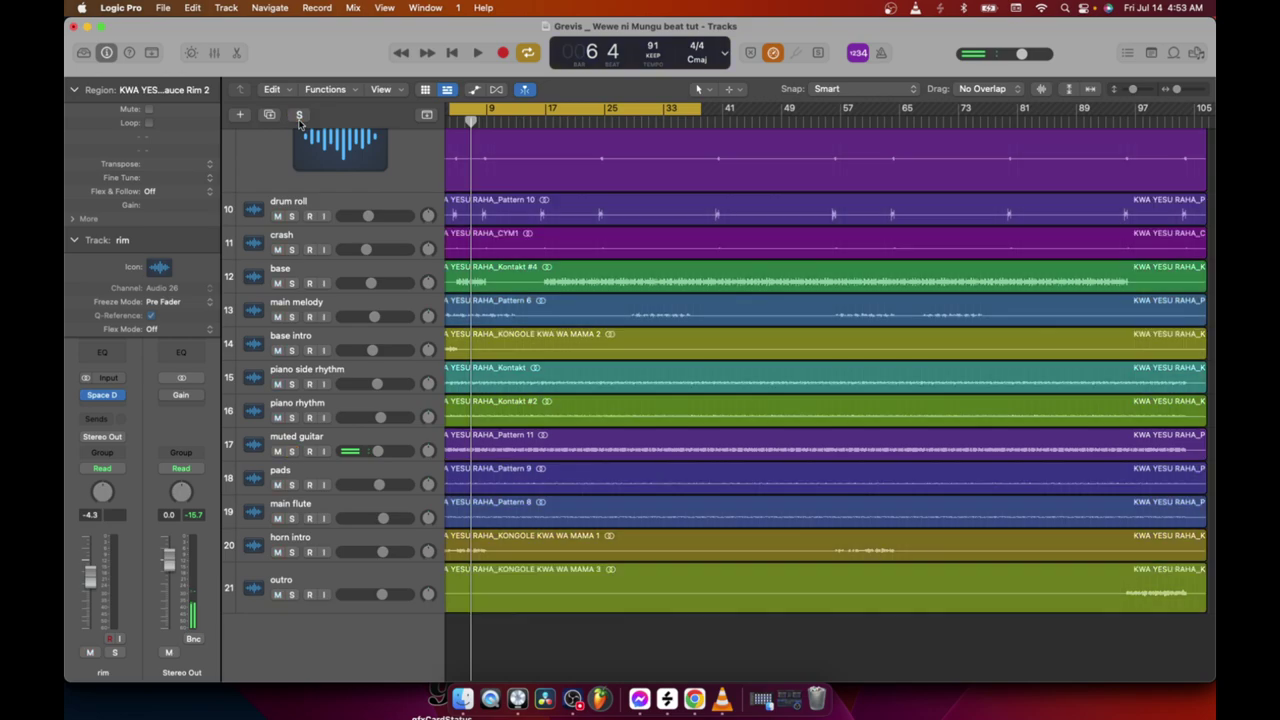
left_click(299, 114)
scroll(515, 505, "left", 3)
scroll(516, 505, "up", 10)
scroll(516, 505, "down", 10)
scroll(516, 503, "up", 10)
scroll(516, 503, "down", 10)
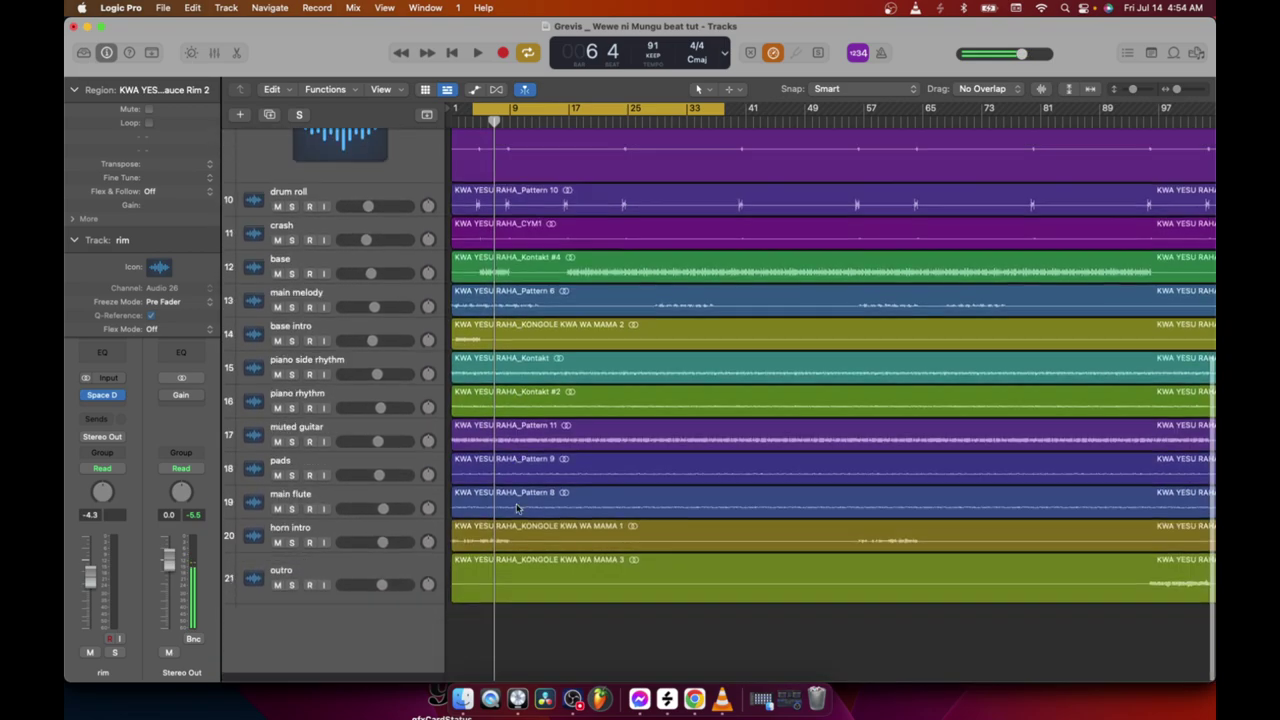
scroll(517, 505, "up", 10)
scroll(518, 508, "down", 10)
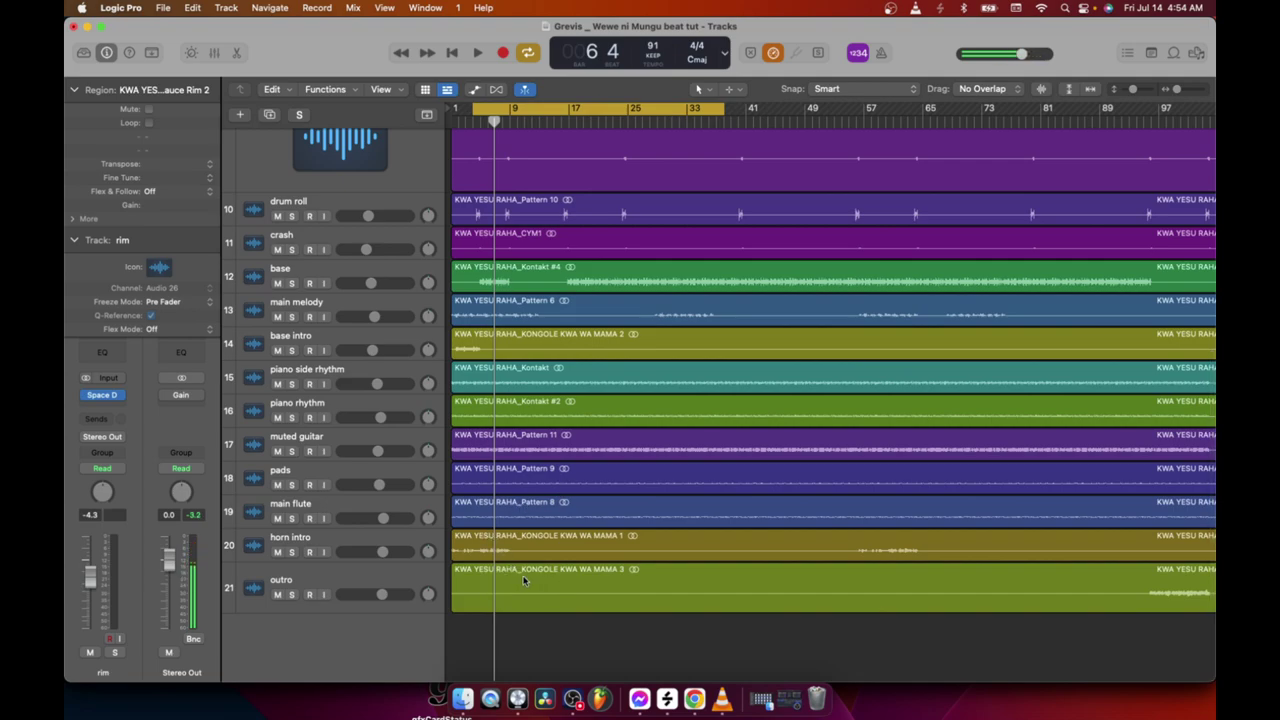
Audition the horn intro in solo from bar 2, stop playback and clear its solo.
left_click(465, 112)
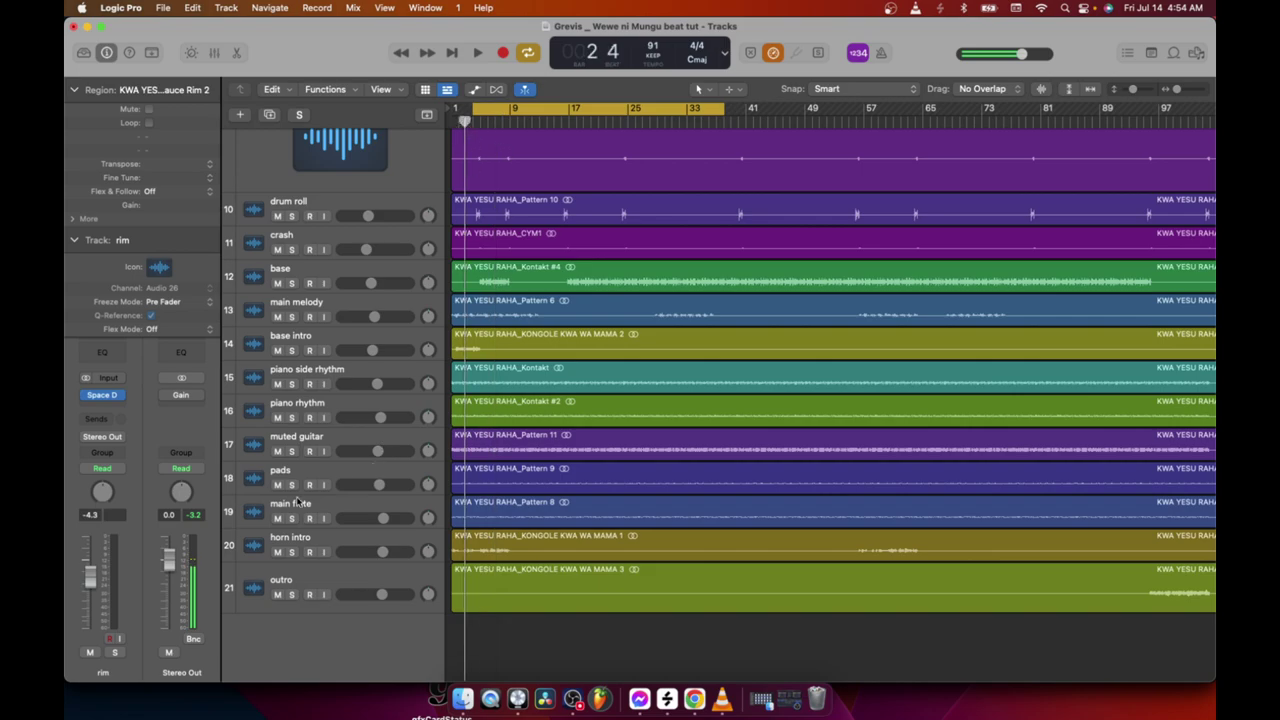
left_click(292, 553)
key("space")
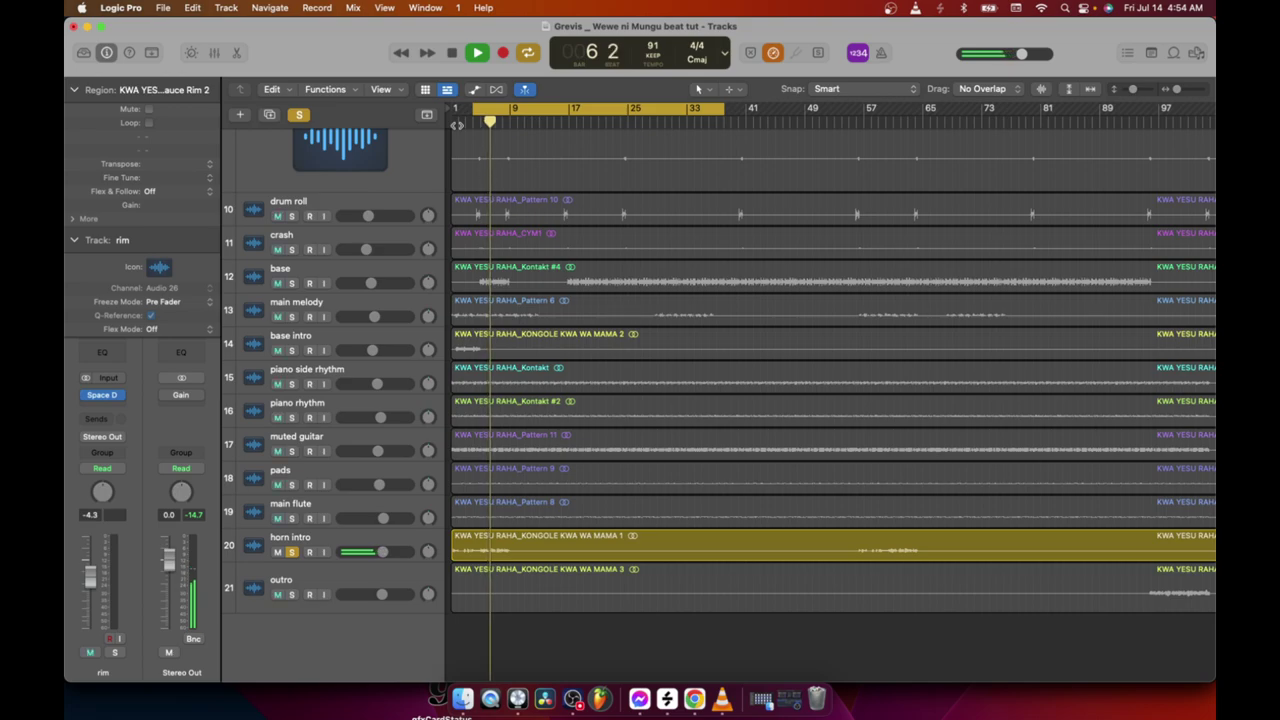
left_click(452, 53)
left_click(299, 114)
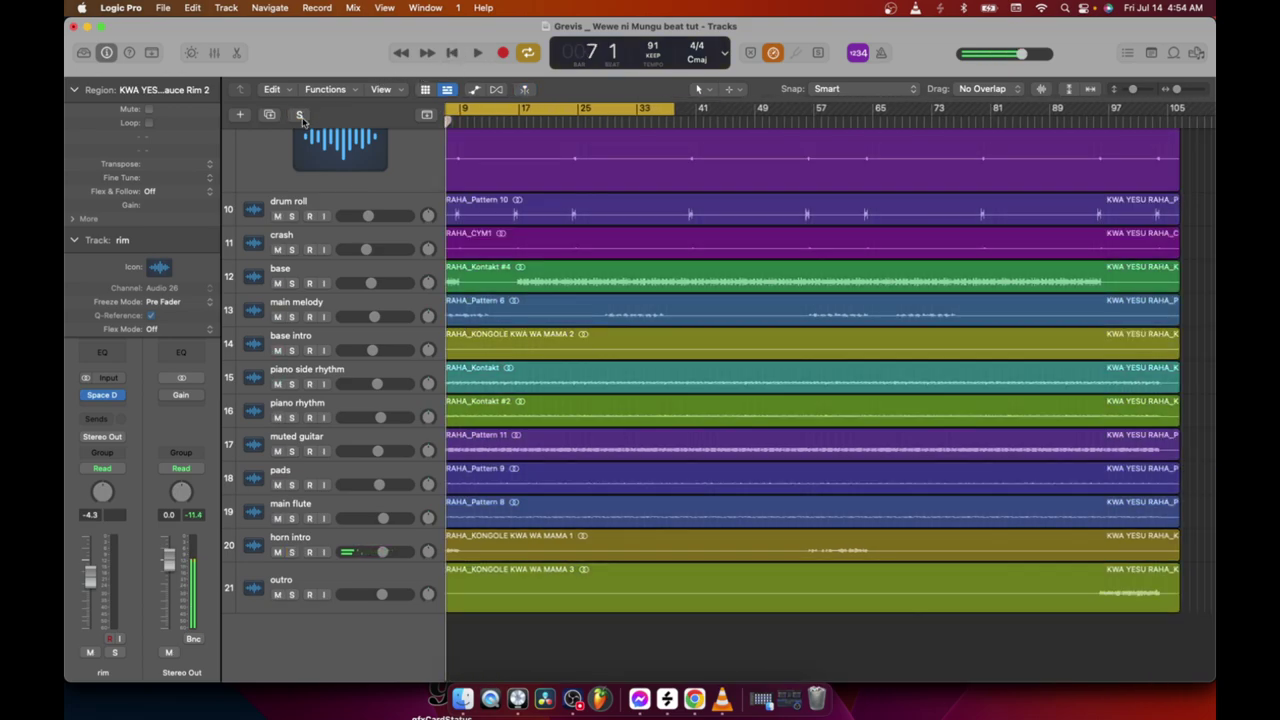
Turn off the cycle range in the ruler.
scroll(622, 410, "left", 3)
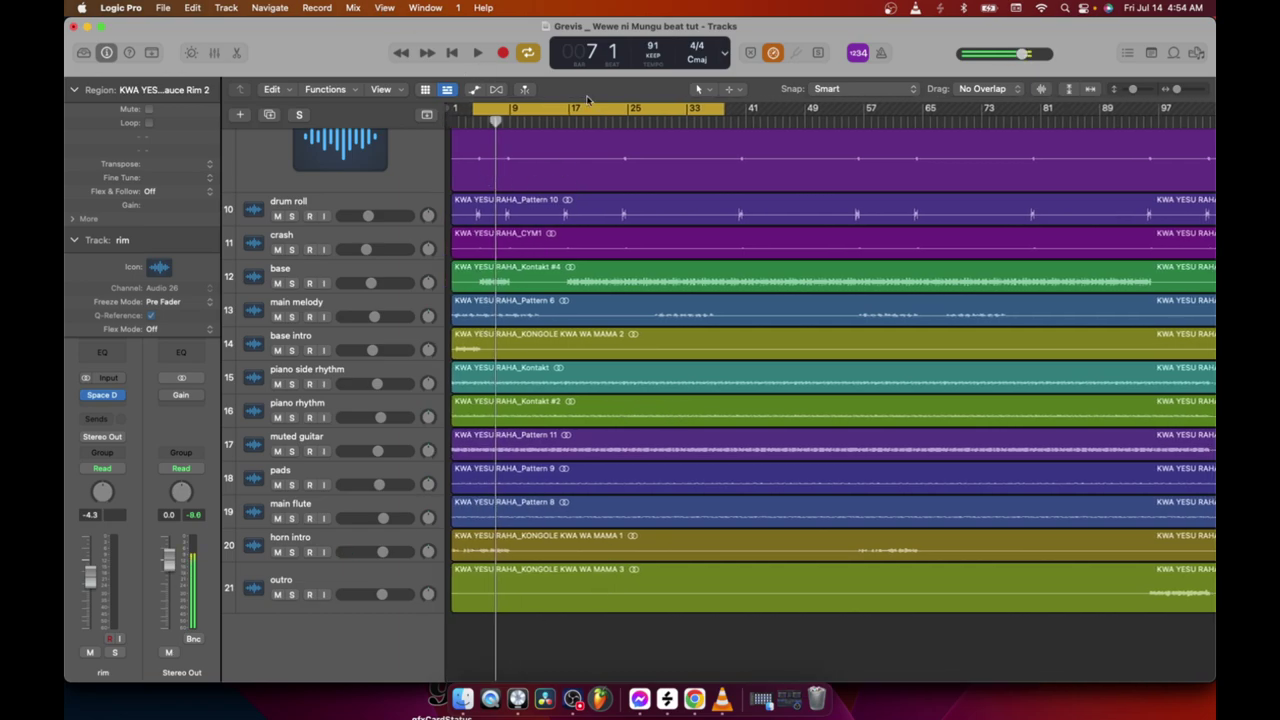
scroll(644, 307, "up", 5)
scroll(644, 307, "down", 1)
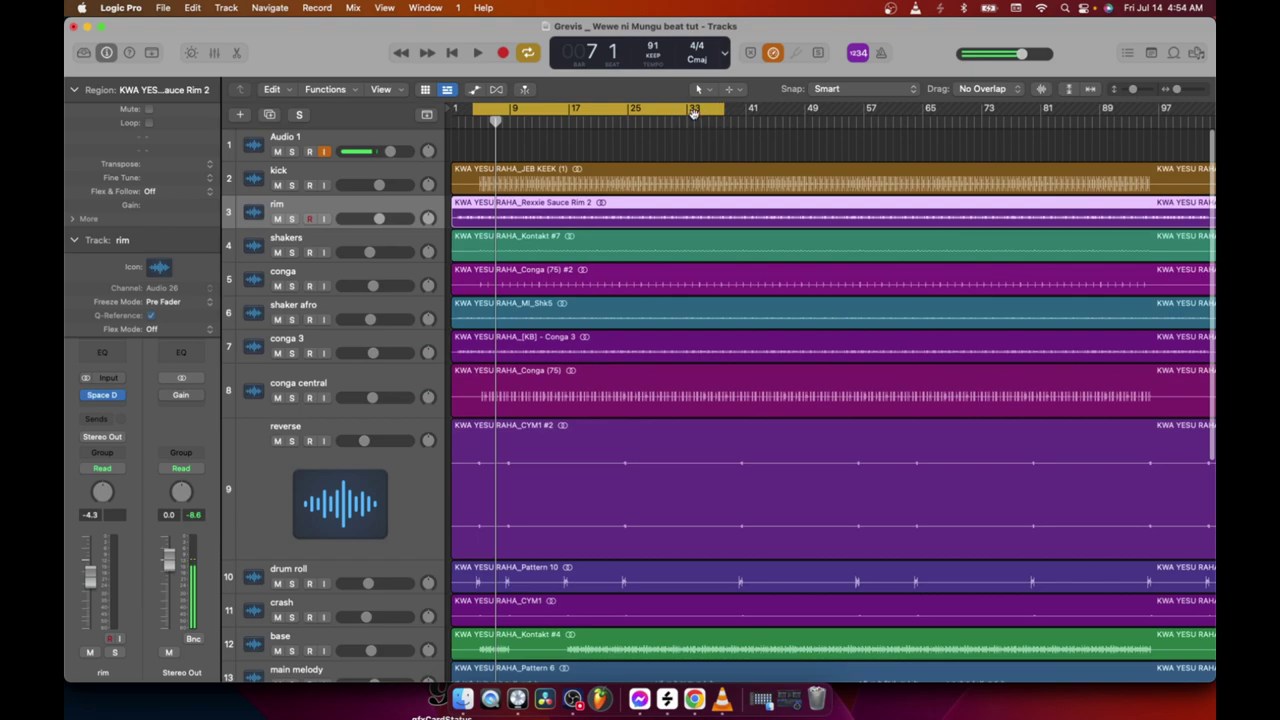
left_click(692, 118)
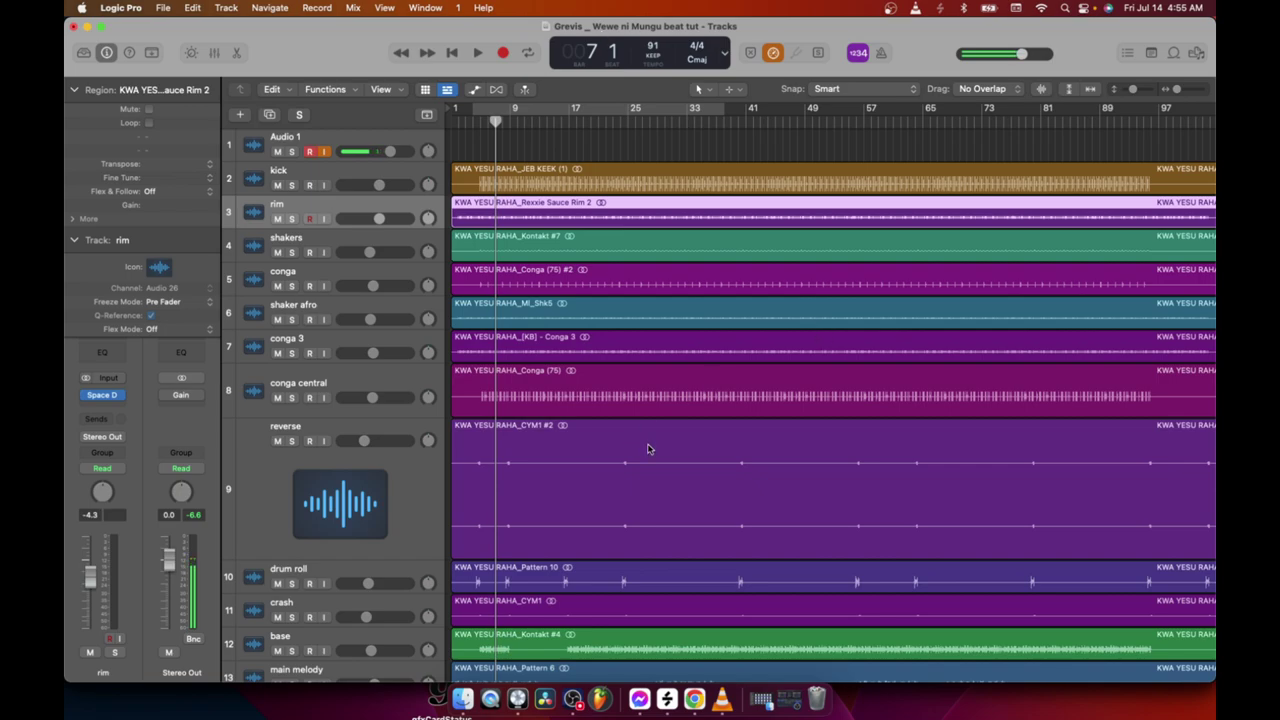
Examine all the tracks and their regions from Audio 1 down to the outro.
scroll(649, 411, "down", 5)
scroll(649, 417, "up", 5)
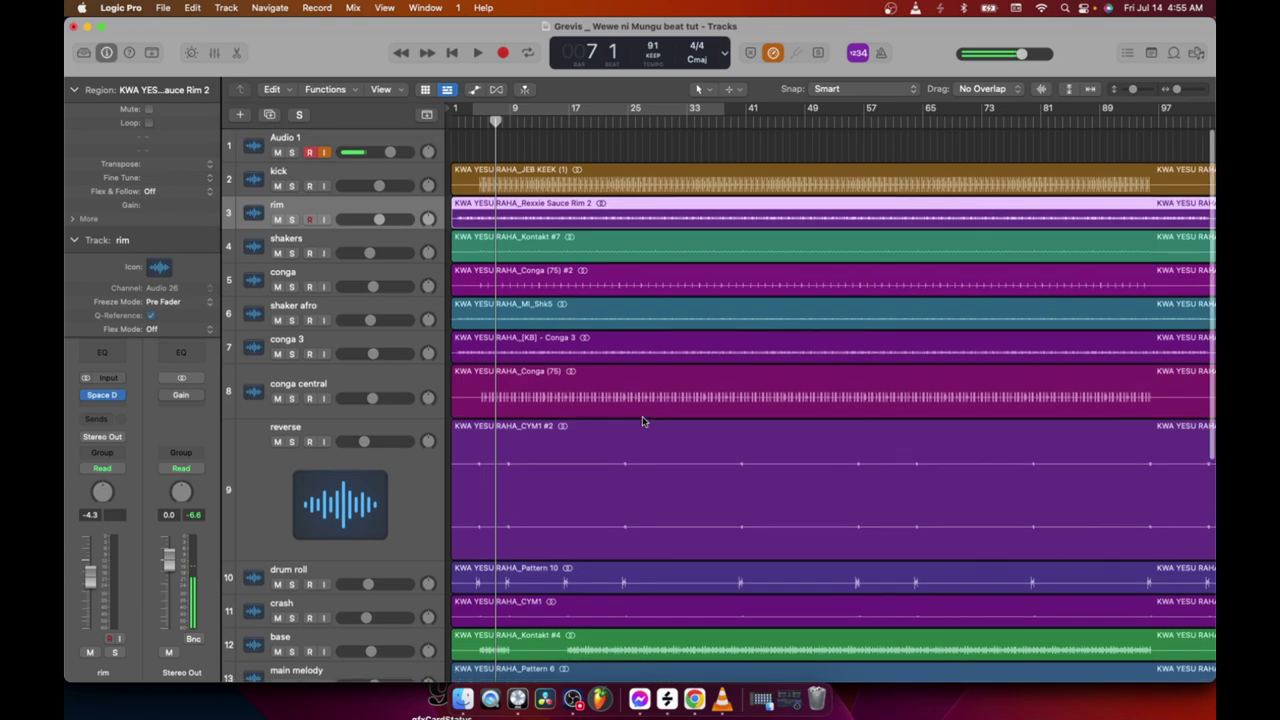
scroll(643, 421, "down", 8)
scroll(635, 450, "up", 4)
scroll(626, 489, "down", 4)
scroll(626, 489, "up", 8)
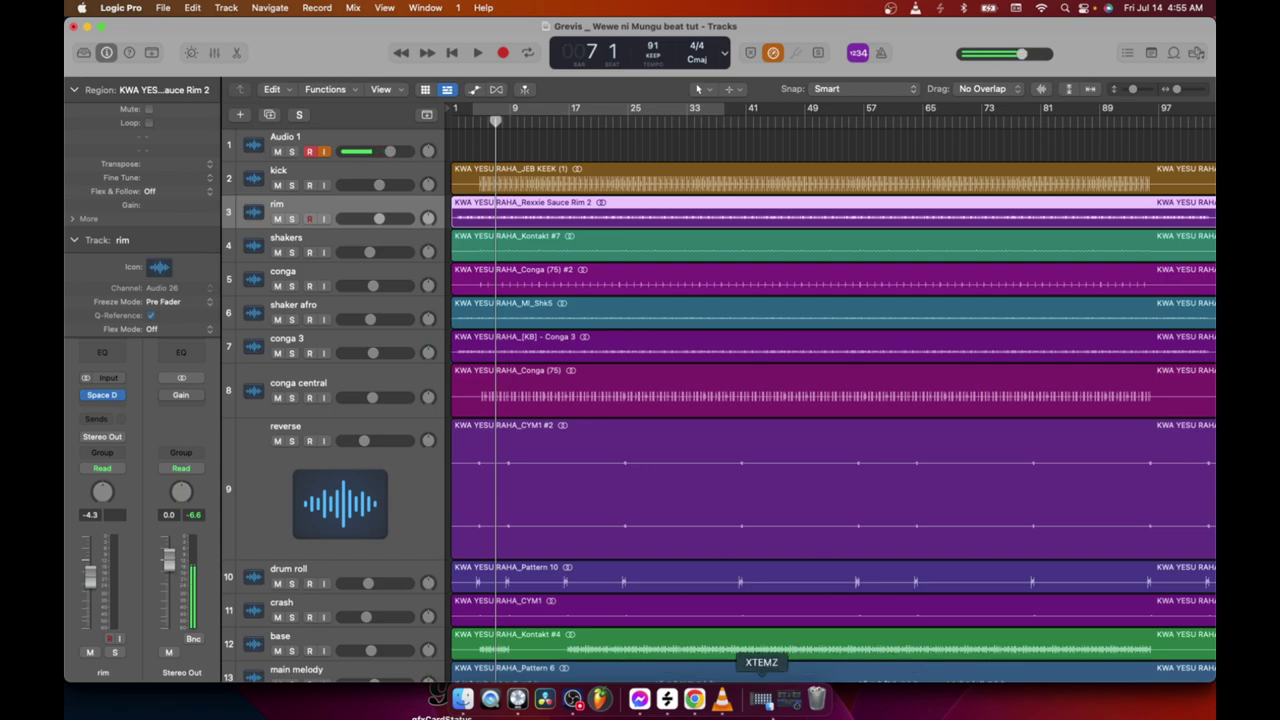
scroll(738, 583, "down", 8)
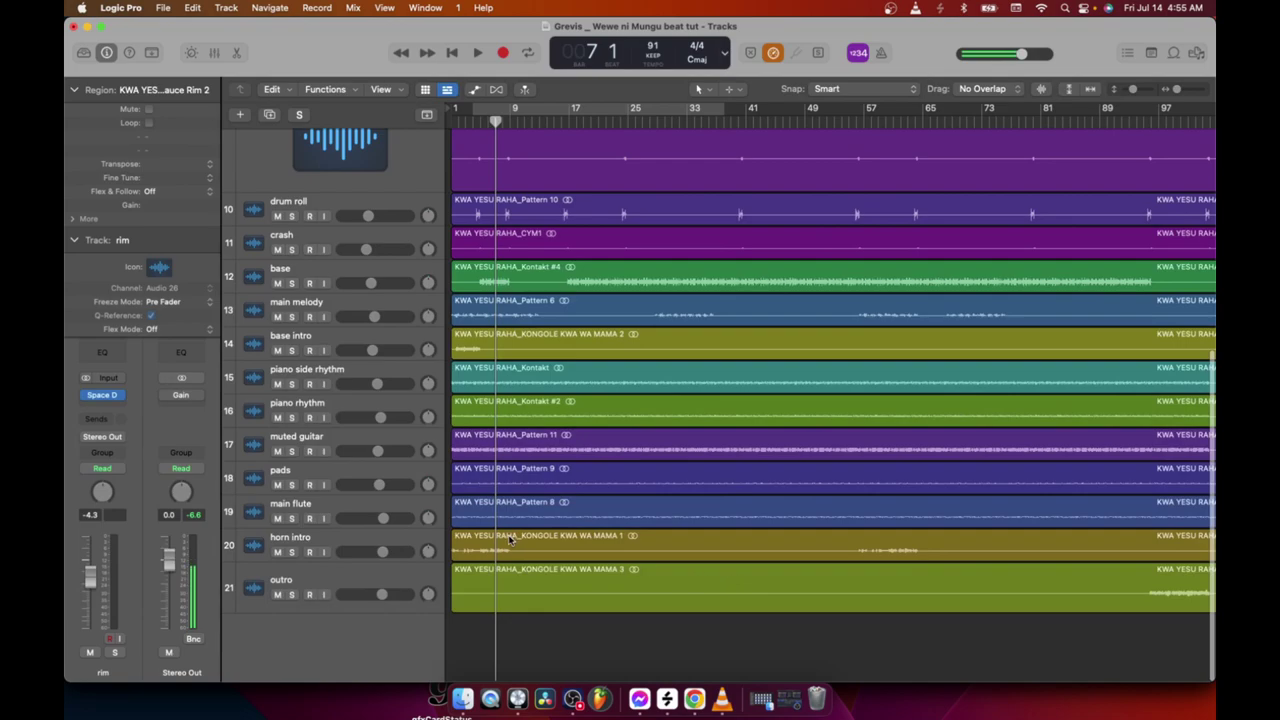
scroll(558, 579, "down", 2)
scroll(558, 579, "left", 2)
scroll(568, 572, "up", 10)
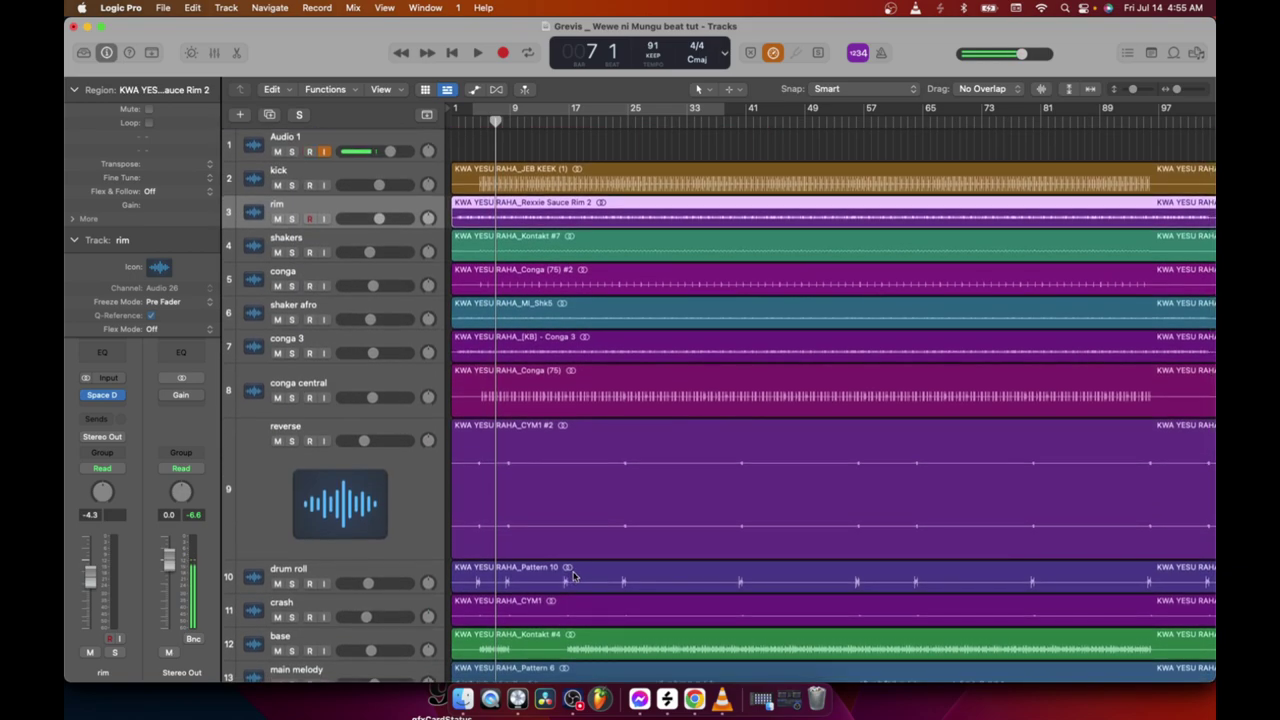
scroll(624, 483, "down", 8)
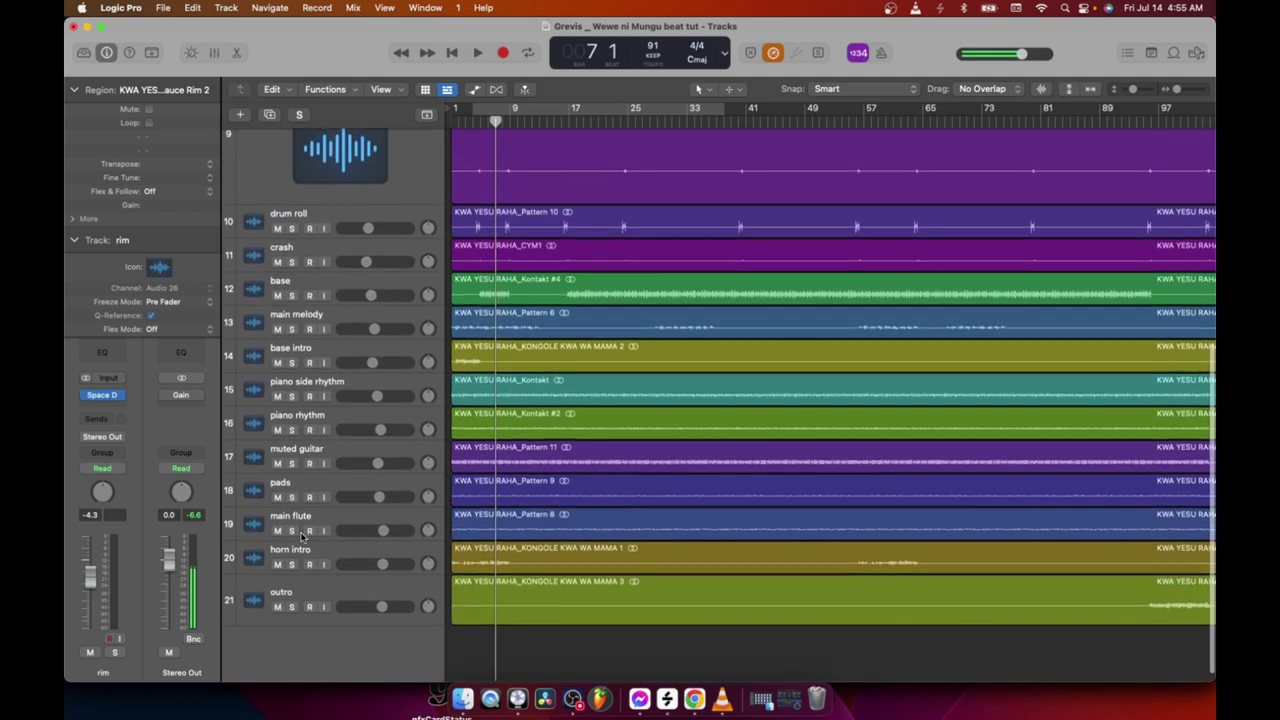
Compare the muted guitar in solo with the full mix, stop playback and select the muted guitar track.
left_click(291, 463)
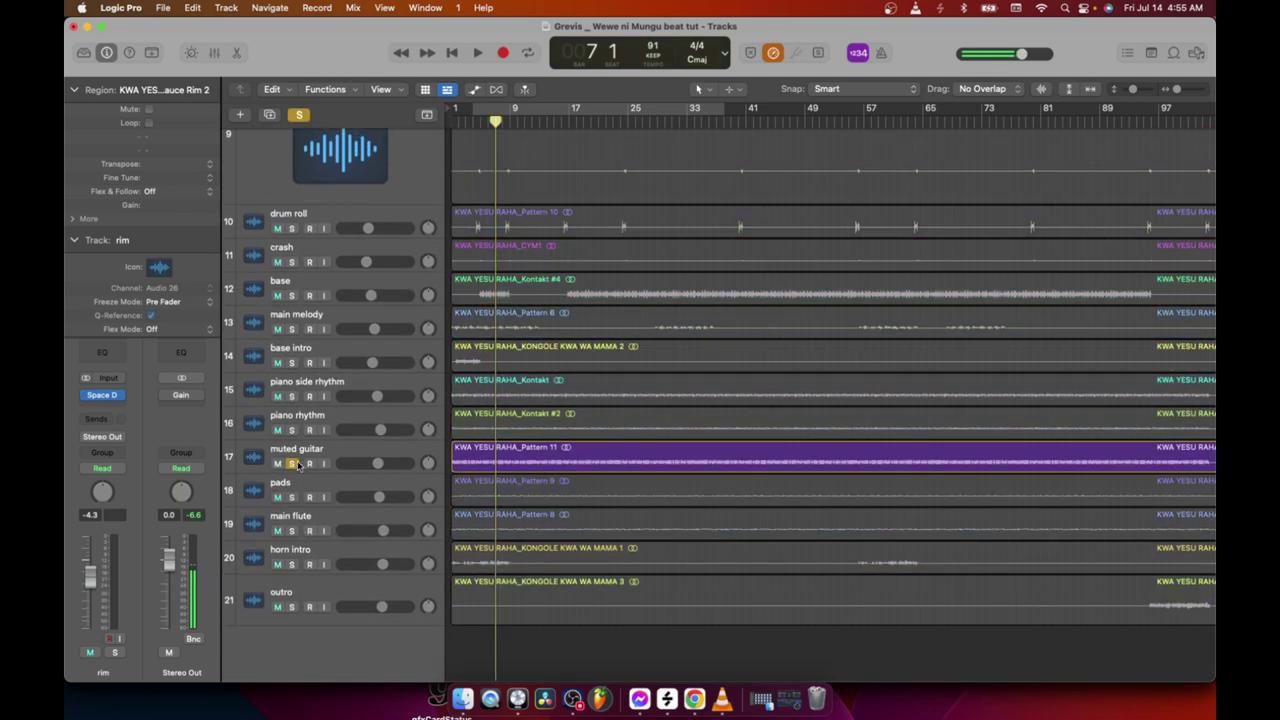
left_click(472, 55)
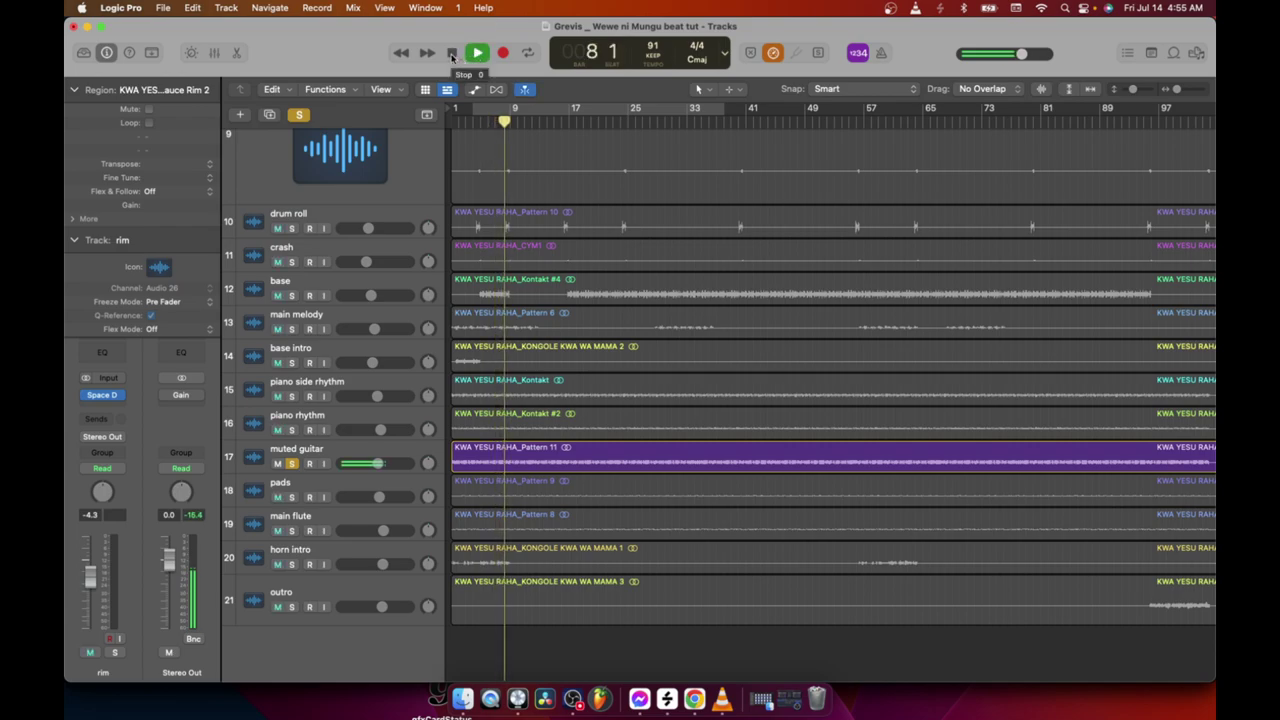
left_click(291, 463)
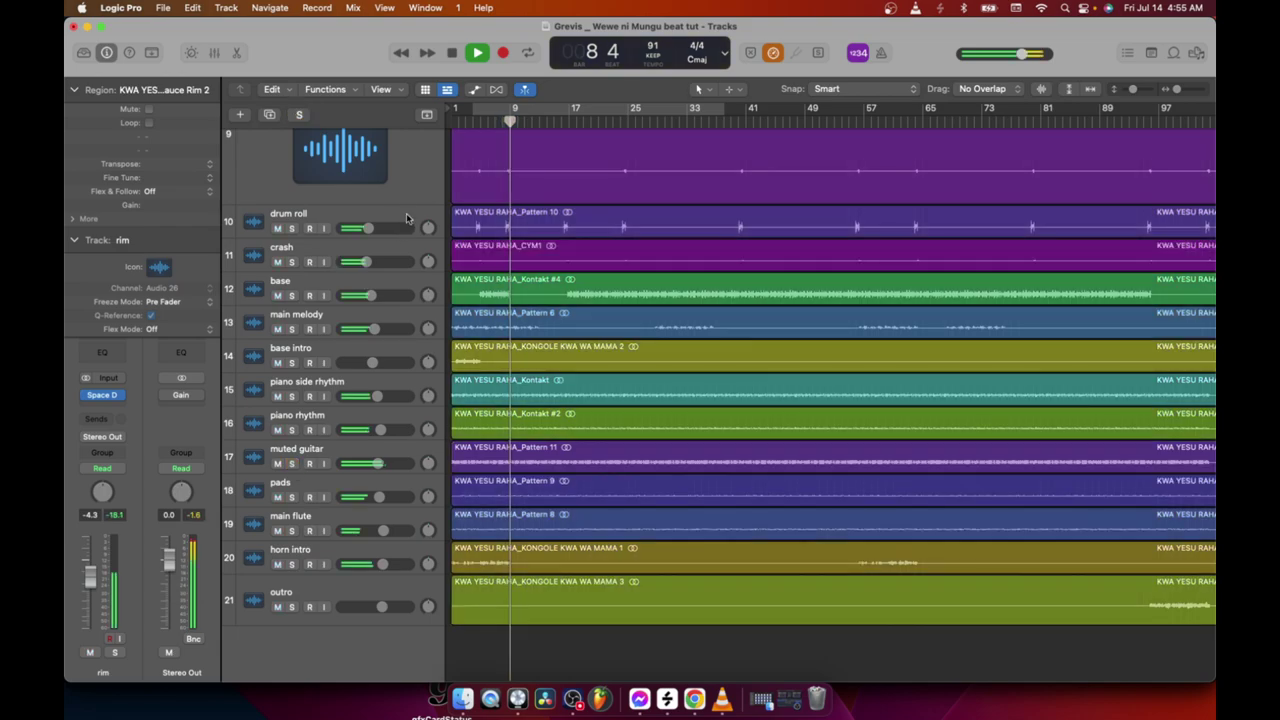
key("space")
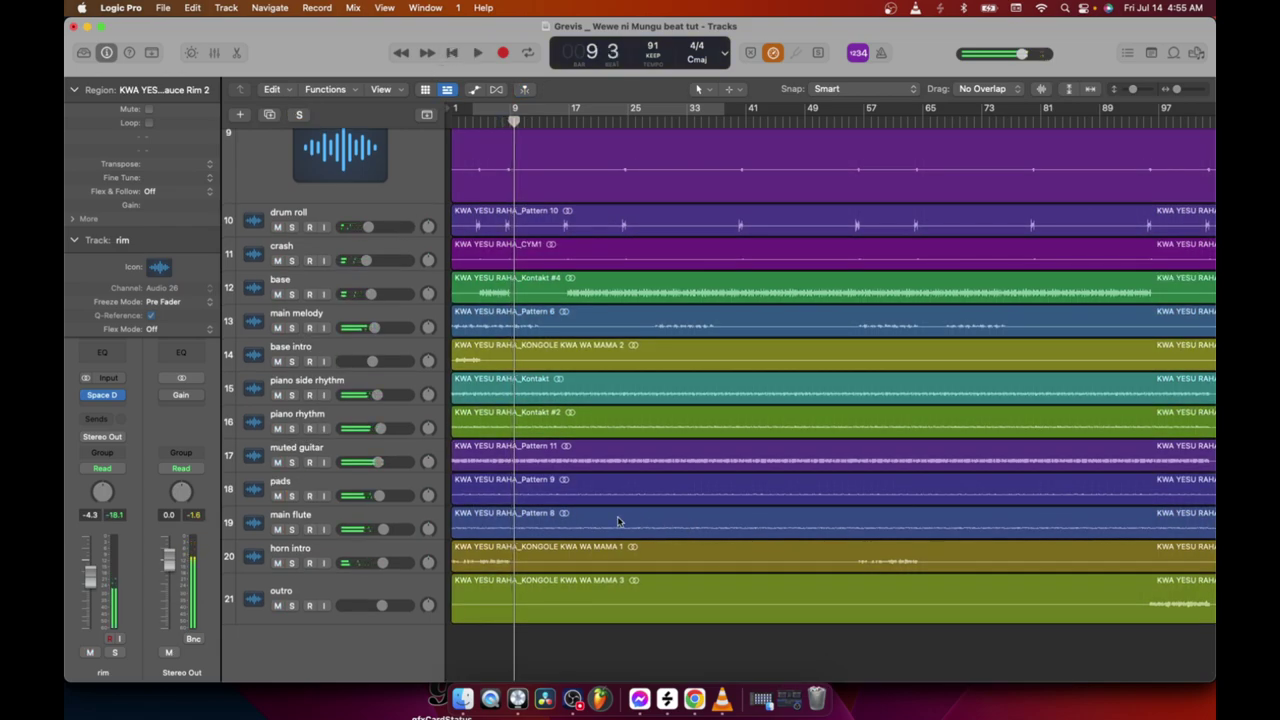
left_click(314, 451)
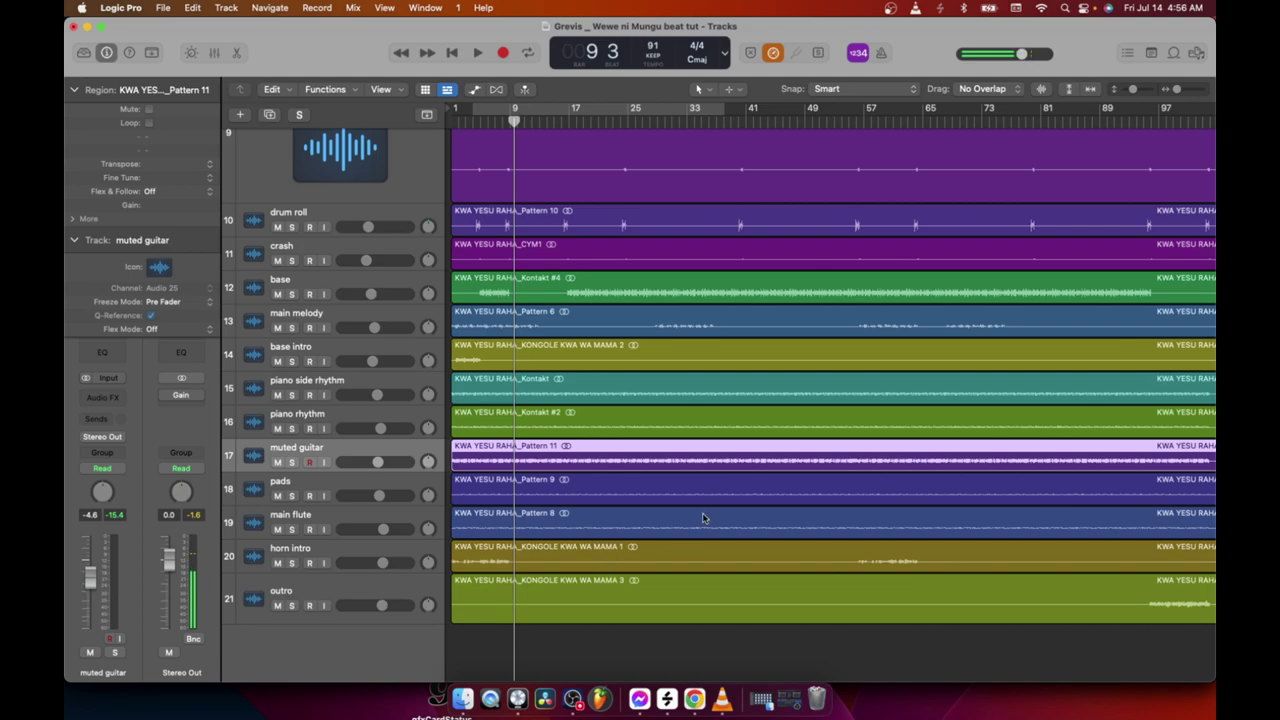
Try panning the piano side rhythm fully left to -64 while the full mix plays.
scroll(707, 512, "up", 5)
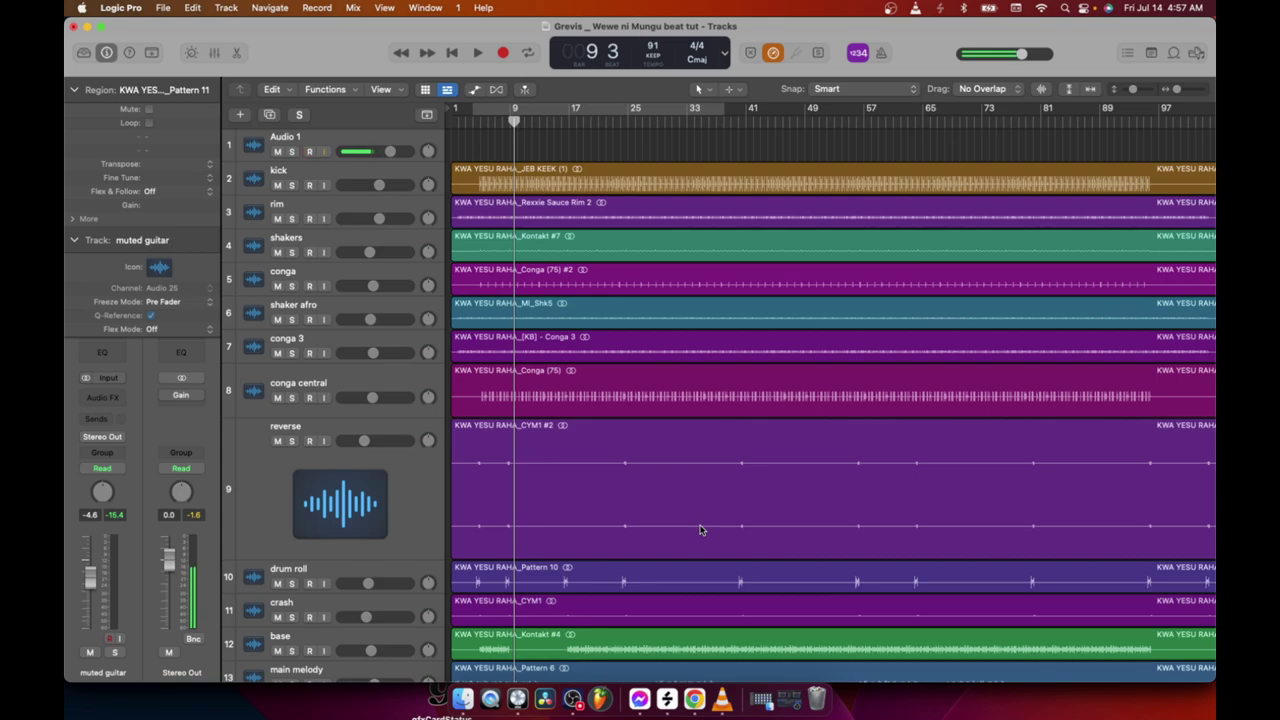
scroll(680, 490, "down", 8)
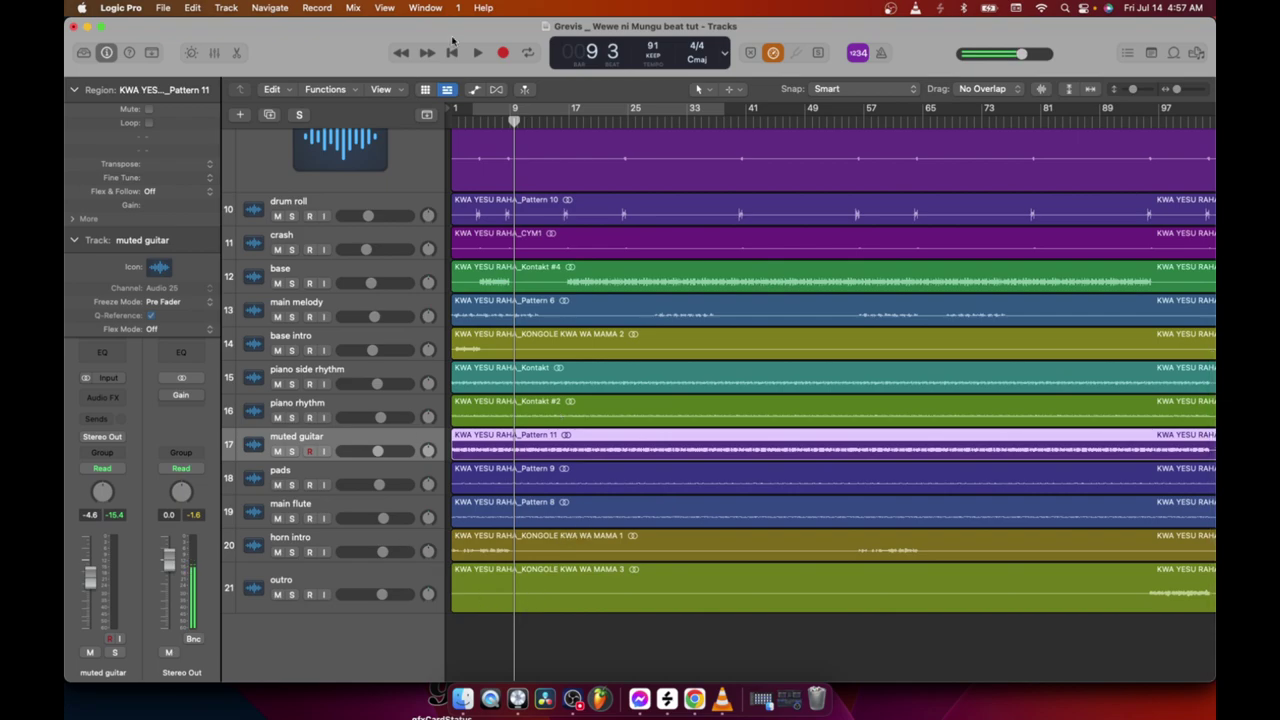
left_click(478, 52)
left_click(422, 393)
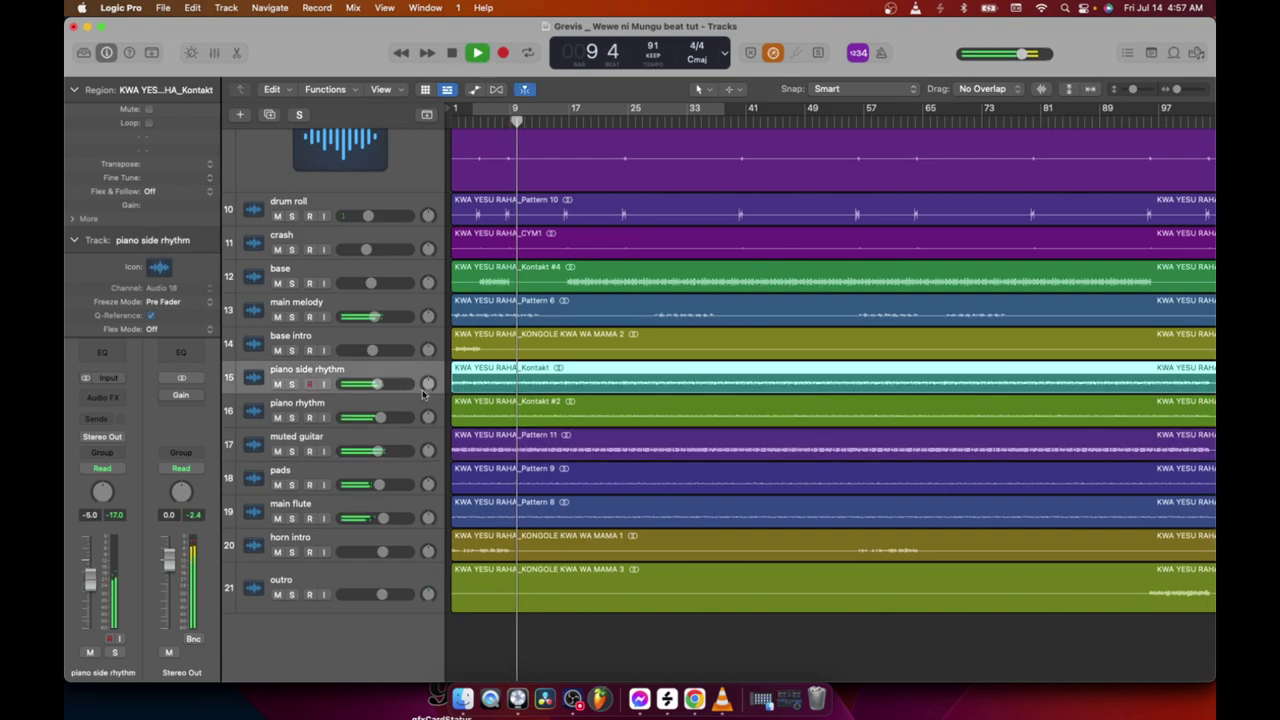
left_click_drag(422, 393, 300, 390)
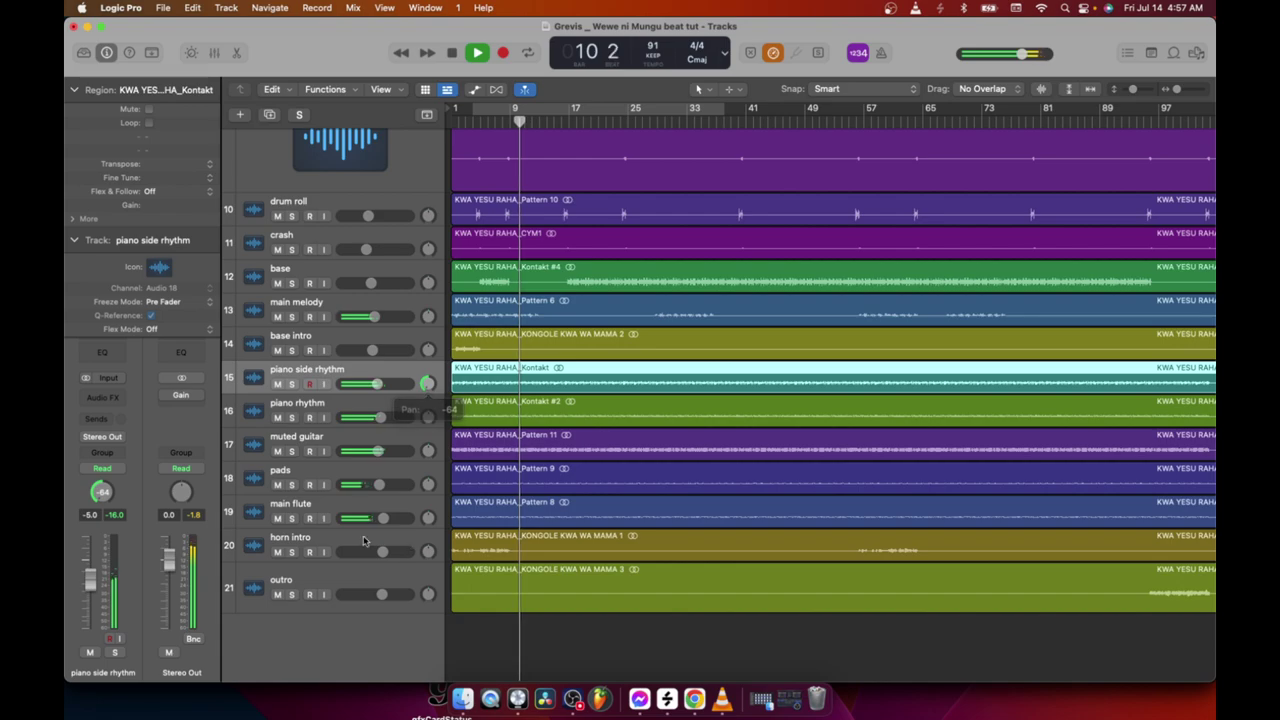
Solo both pianos, try panning the piano rhythm to the right, stop playback and clear the solos.
left_click(291, 384)
left_click(291, 417)
left_click_drag(424, 418, 426, 395)
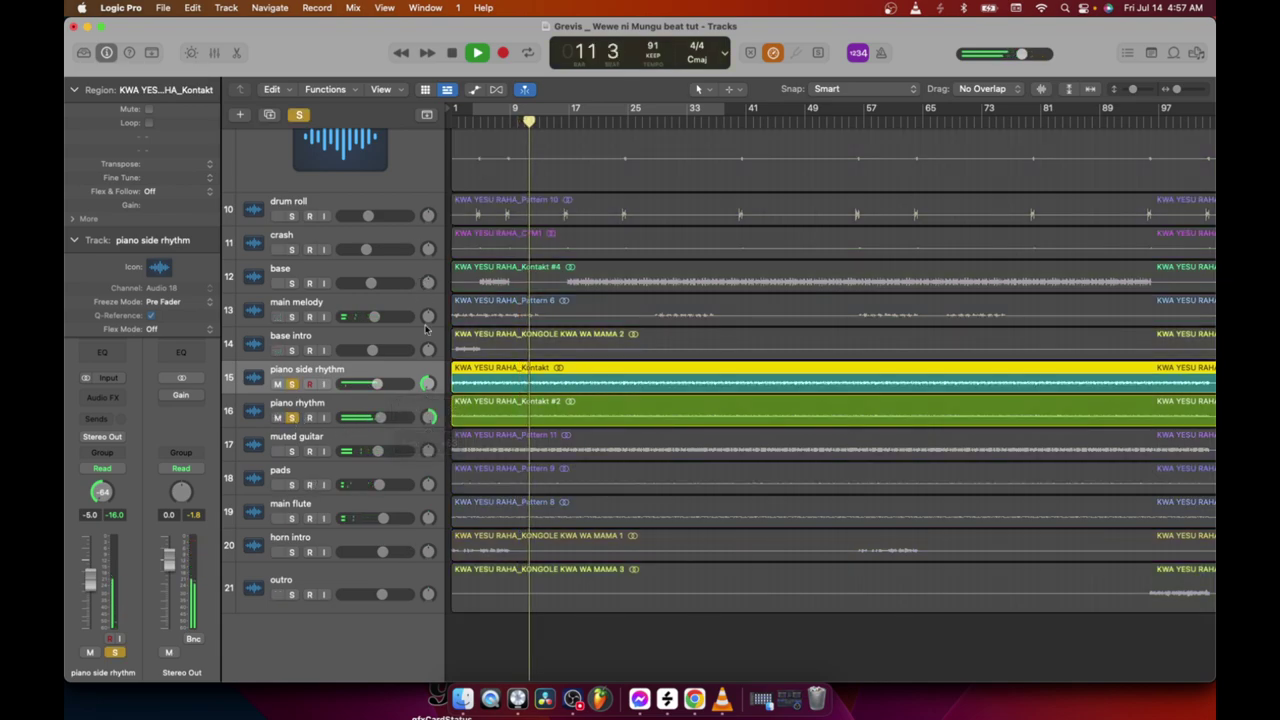
left_click(451, 53)
left_click(299, 115)
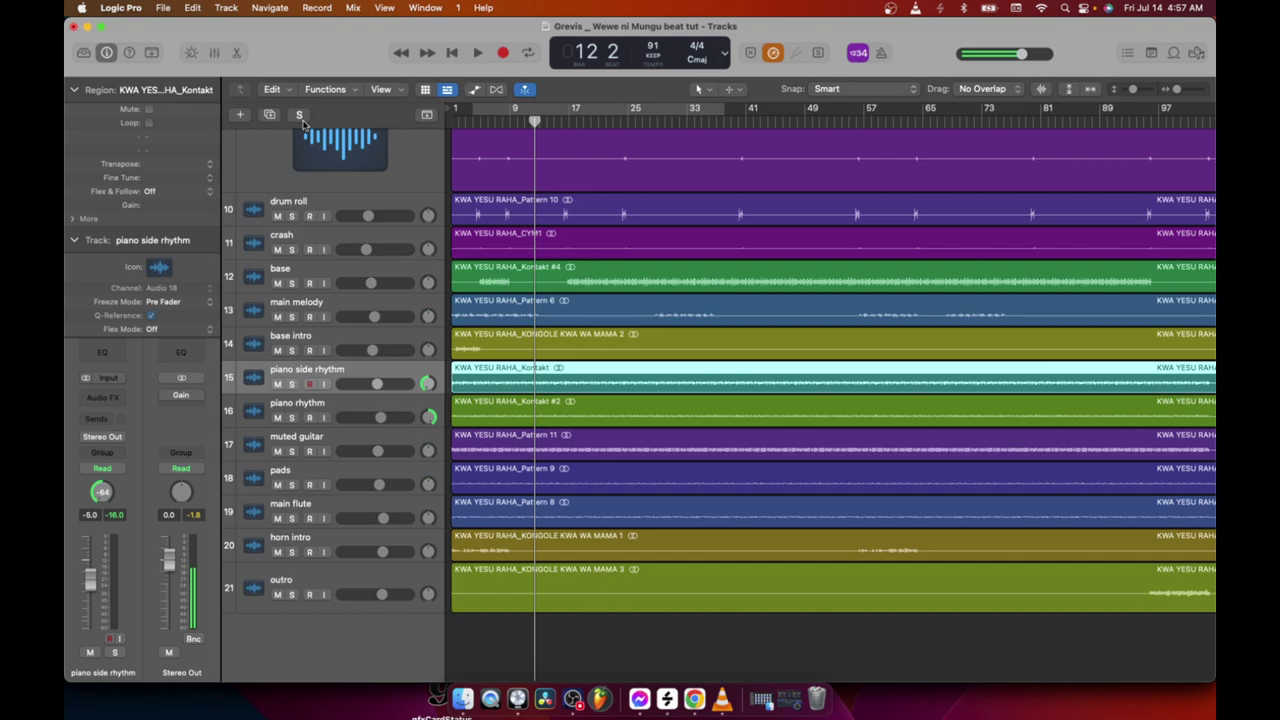
Play the full mix, return the piano side rhythm and piano rhythm to centre pan, and stop.
left_click(473, 55)
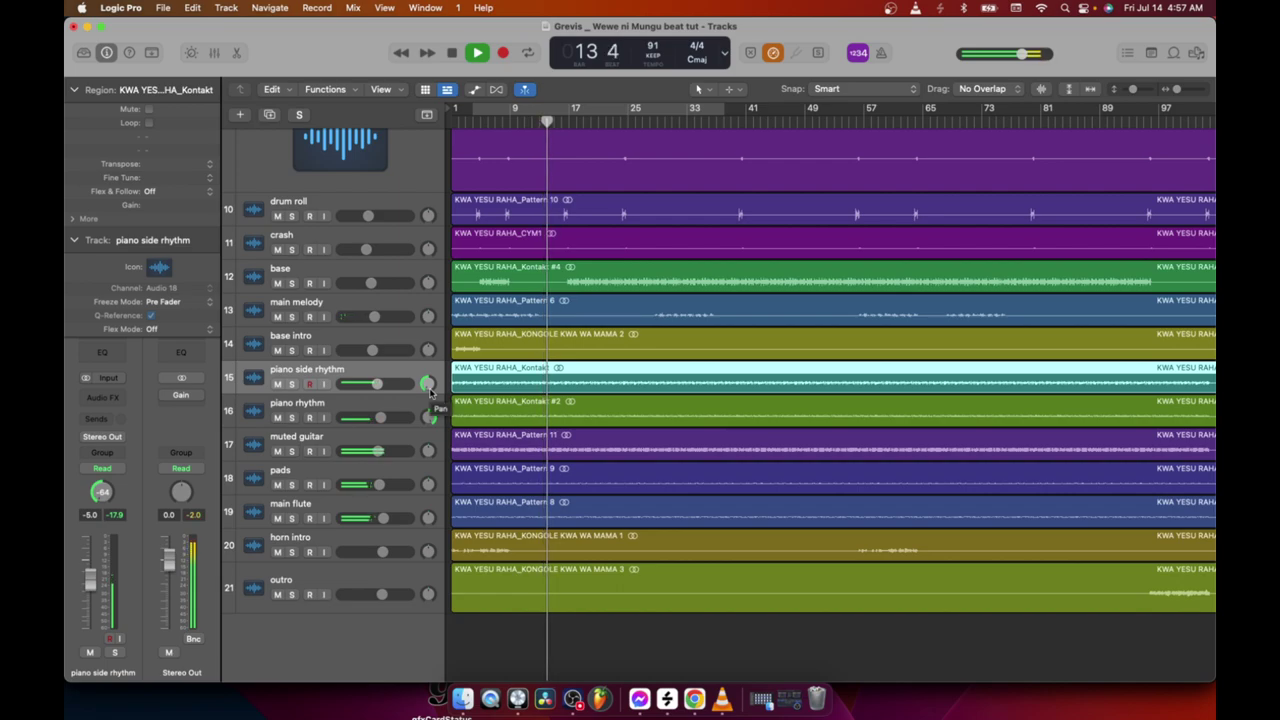
left_click_drag(428, 411, 426, 414)
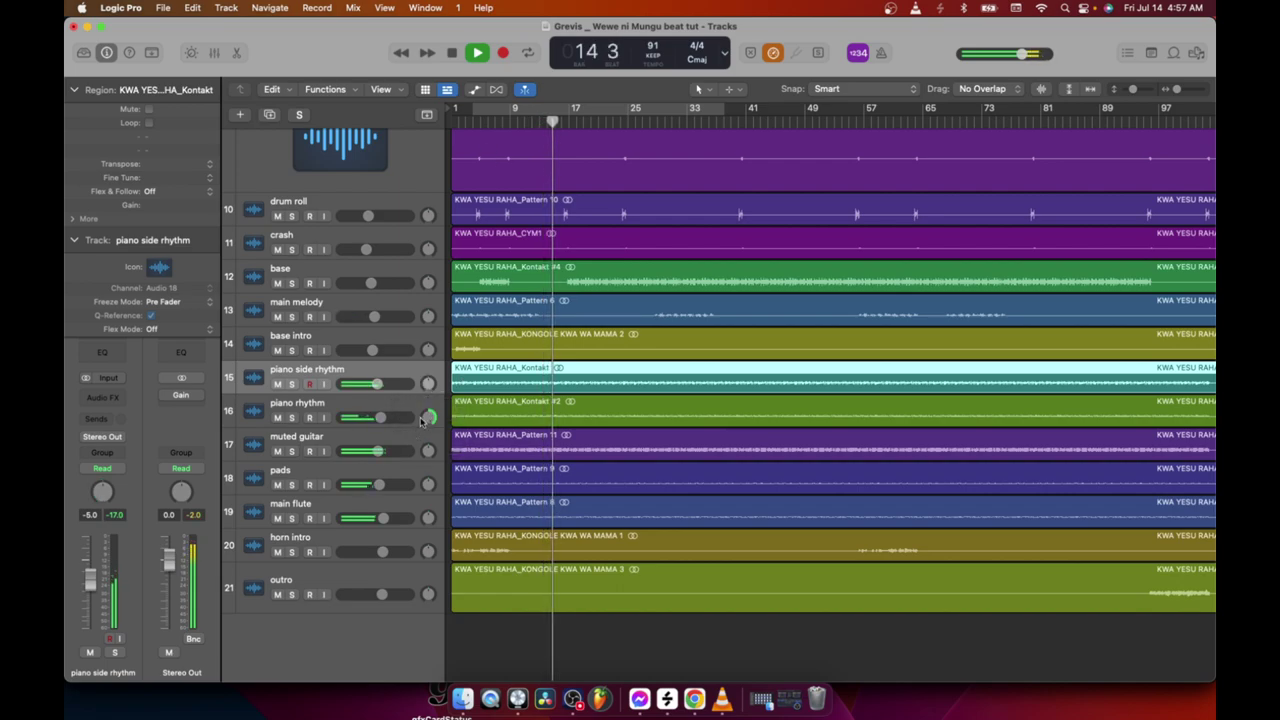
left_click(452, 53)
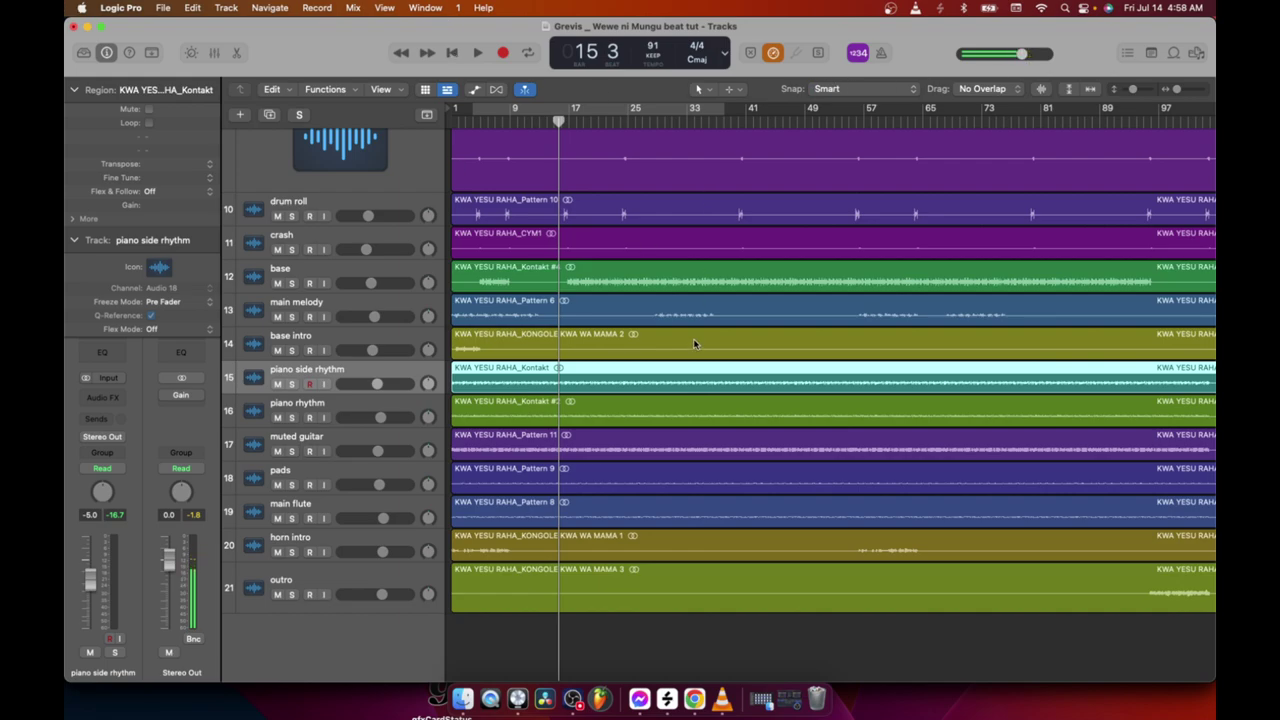
Extend the cycle range to run from bar 1 to about bar 49, and leave cycling switched off.
scroll(694, 344, "up", 10)
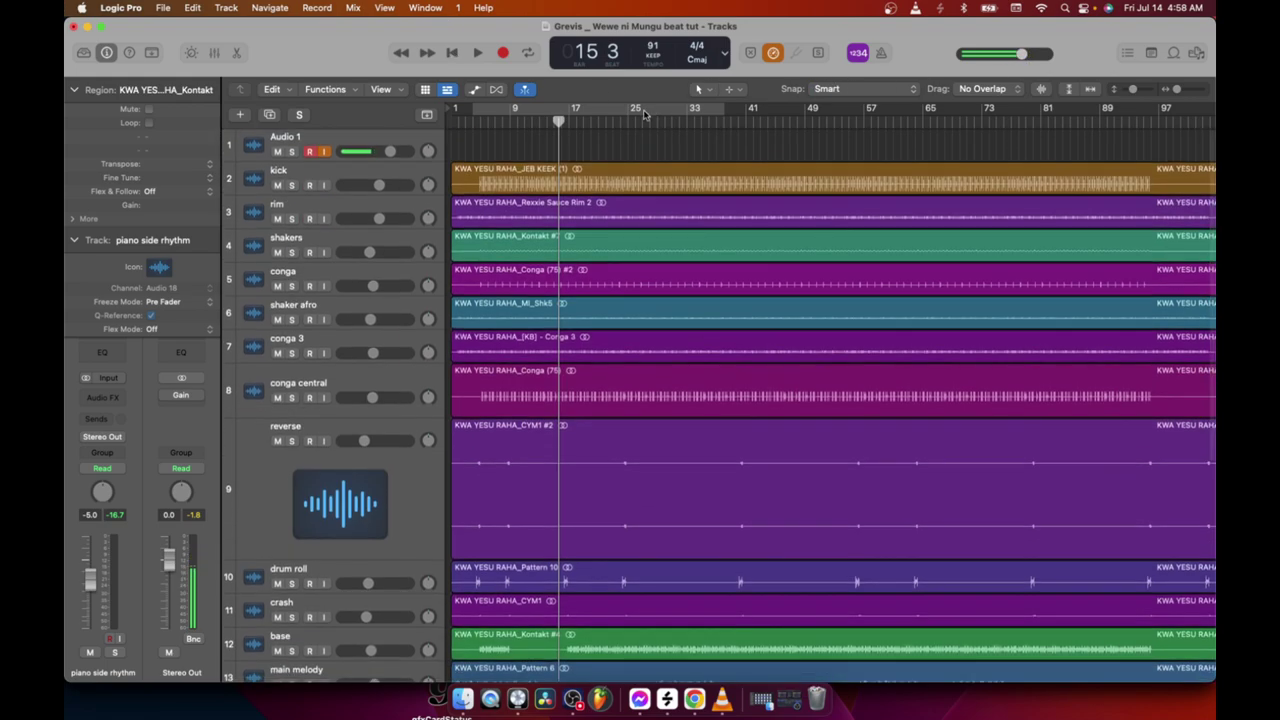
left_click(643, 109)
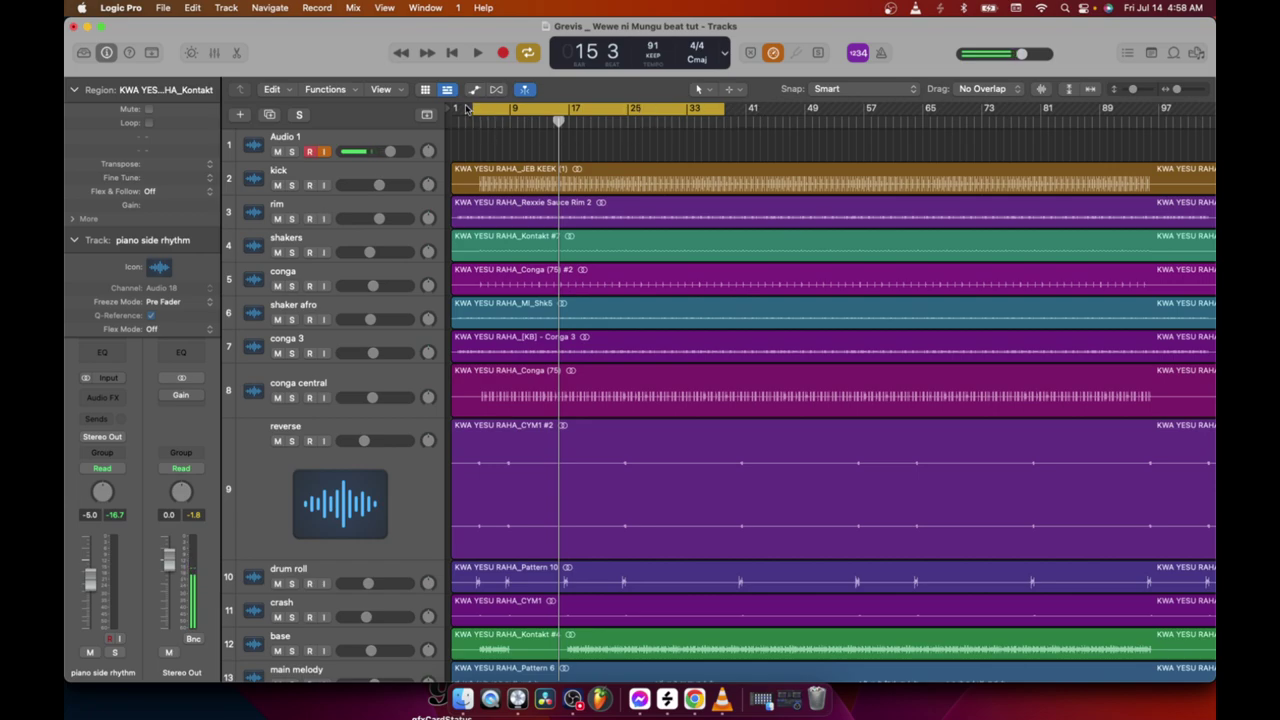
scroll(470, 120, "right", 1)
scroll(476, 140, "left", 1)
left_click_drag(473, 110, 455, 110)
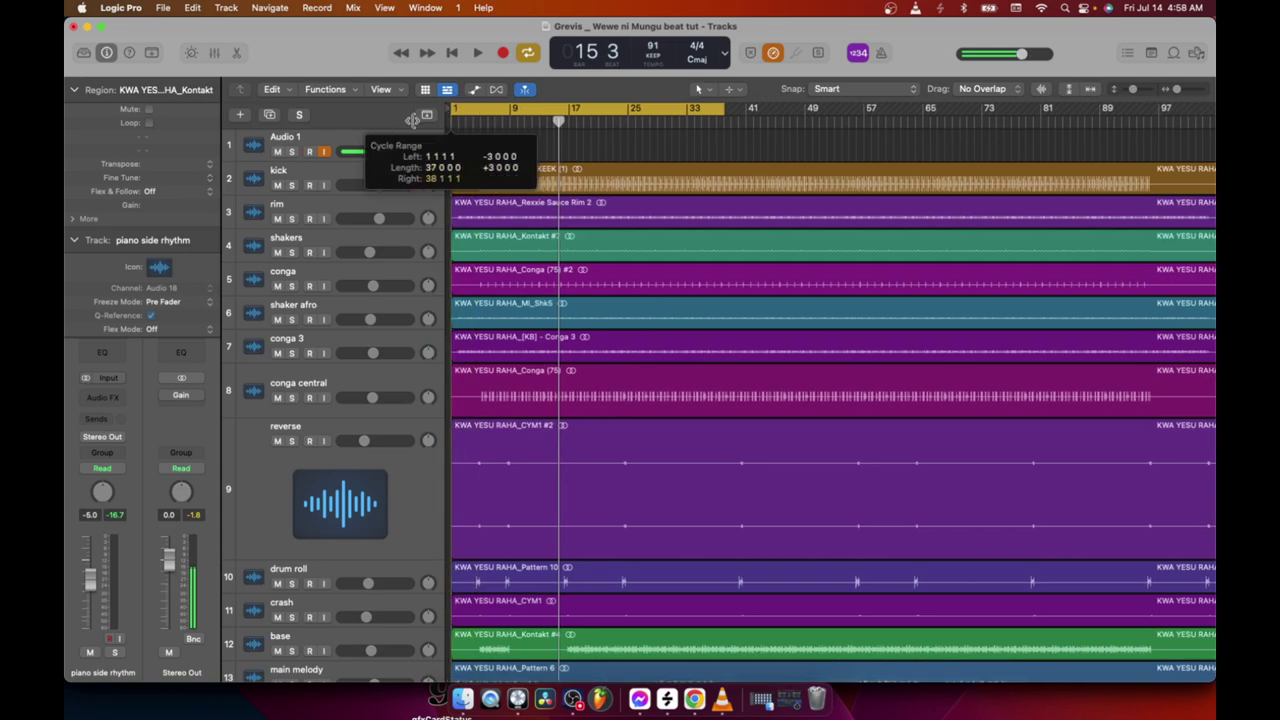
left_click_drag(728, 117, 812, 117)
Play the full mix from bar 15 with both pianos centred, and stop playback.
scroll(1120, 350, "down", 1)
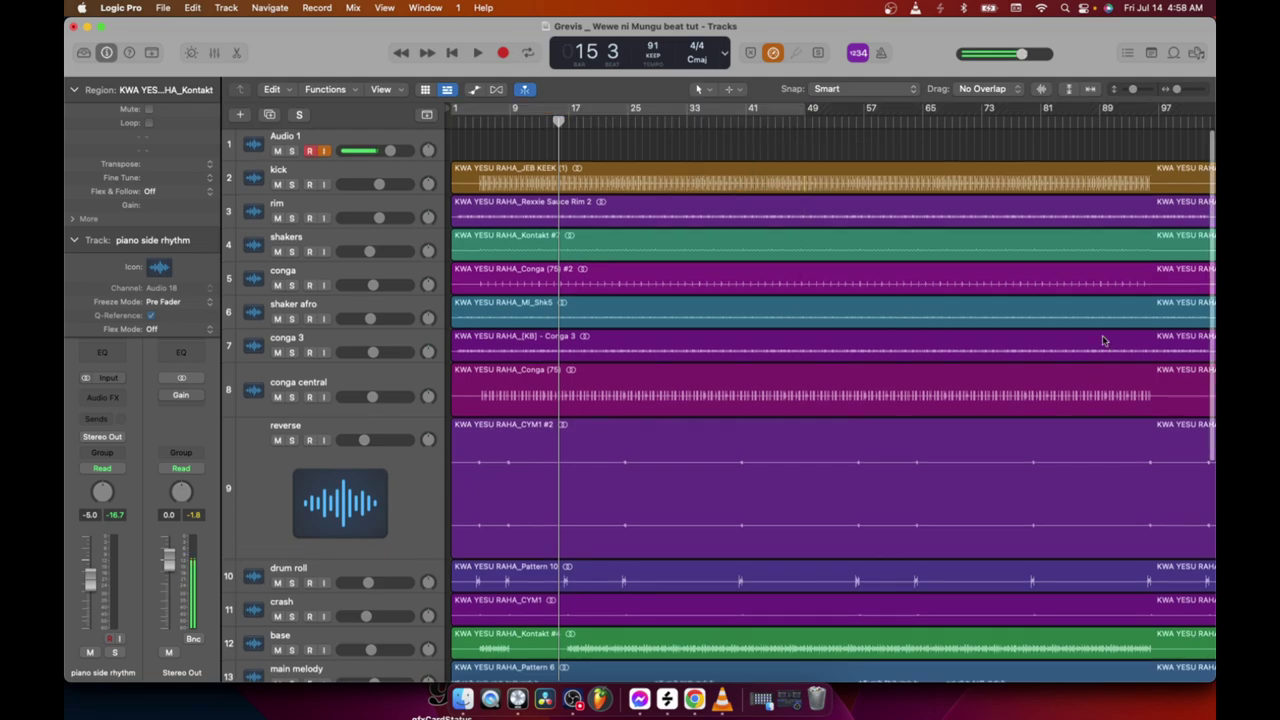
scroll(614, 510, "down", 10)
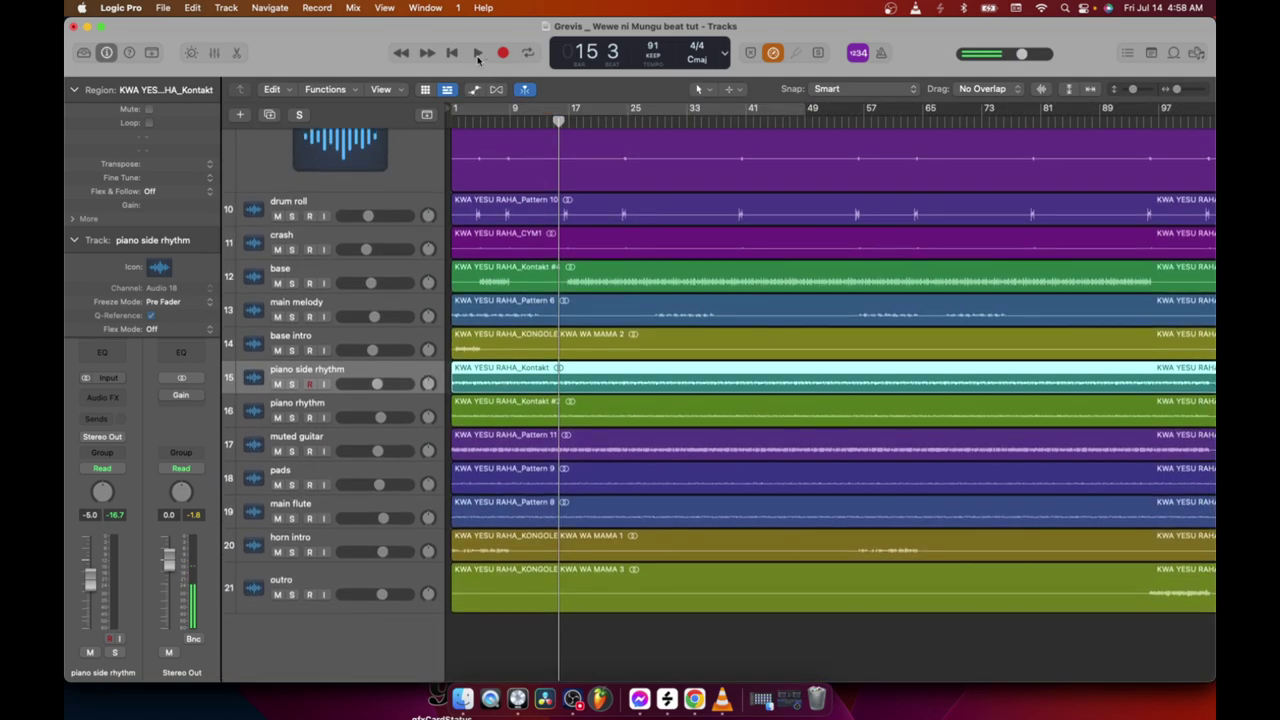
left_click(478, 53)
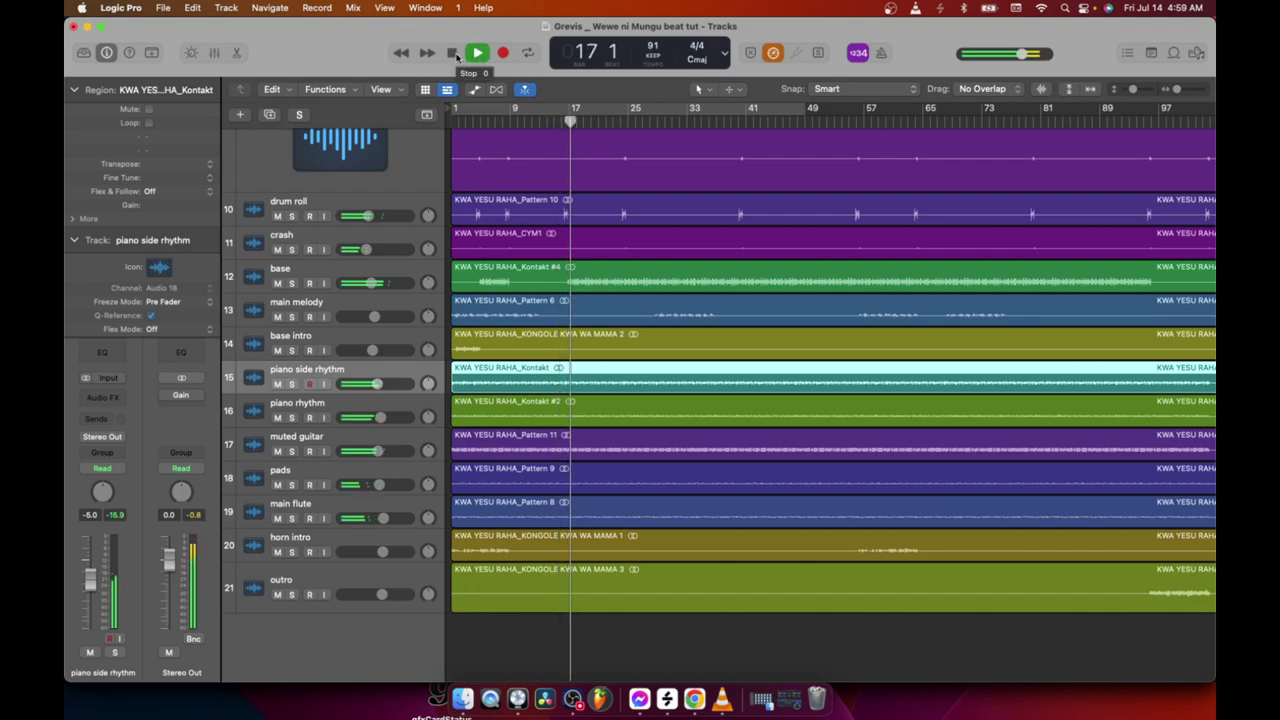
key("space")
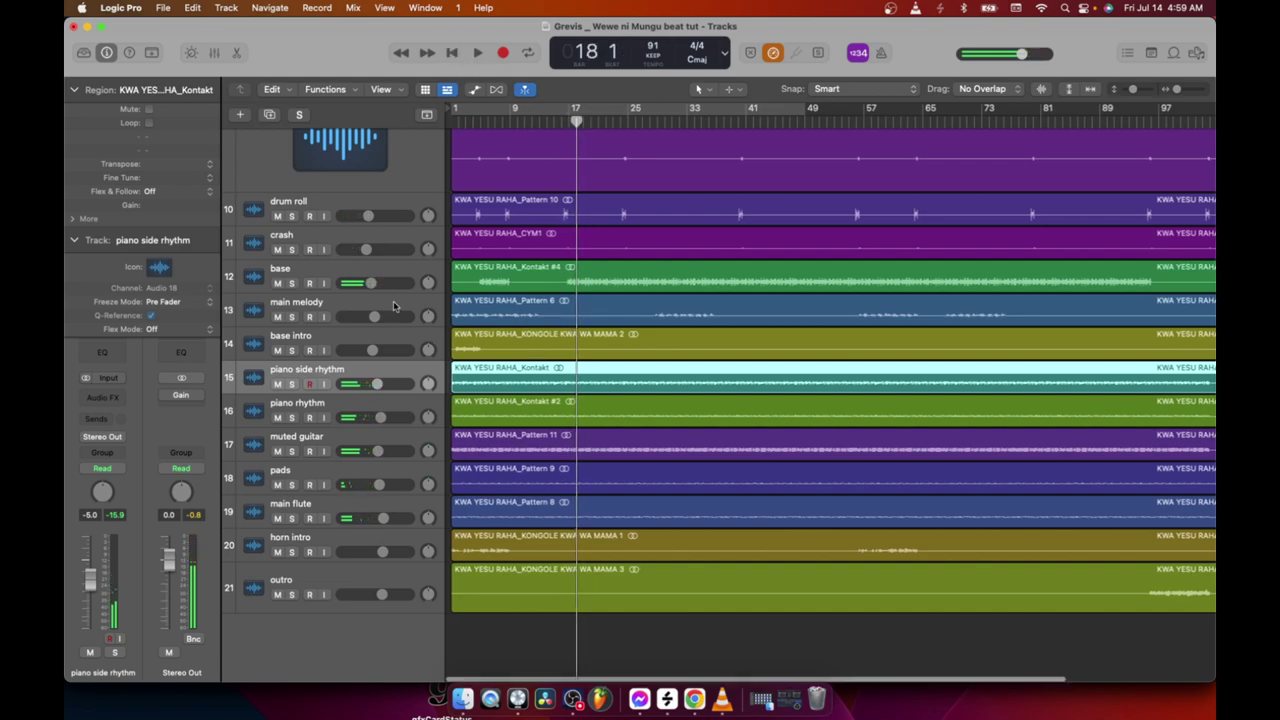
Lower the base track's volume slightly, play the mix with the base briefly muted and unmuted, and stop playback.
left_click(372, 285)
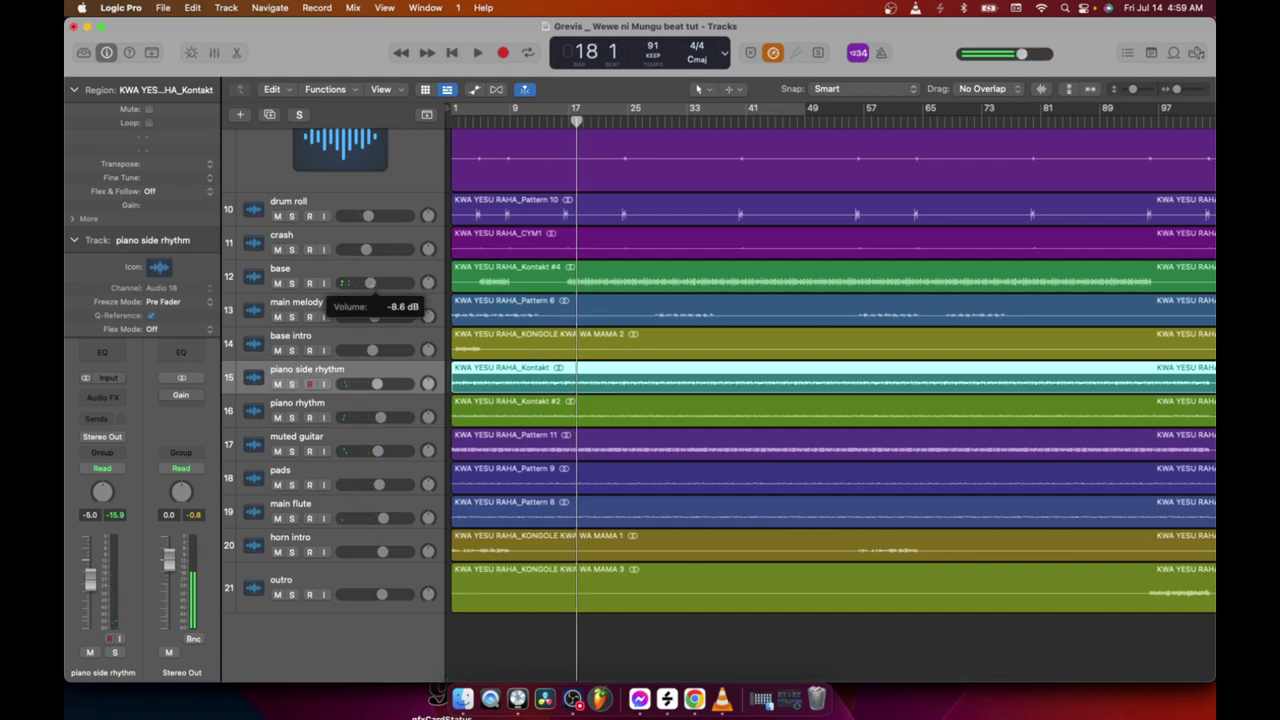
left_click_drag(370, 283, 369, 283)
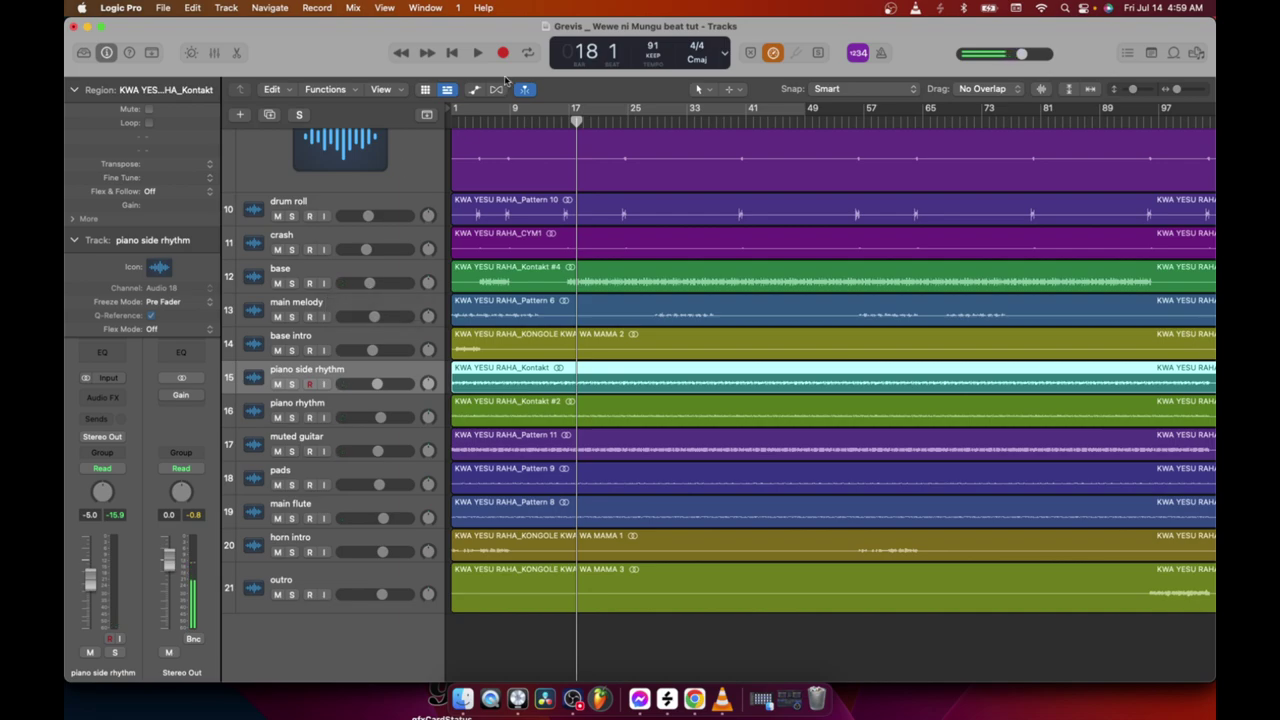
left_click(476, 54)
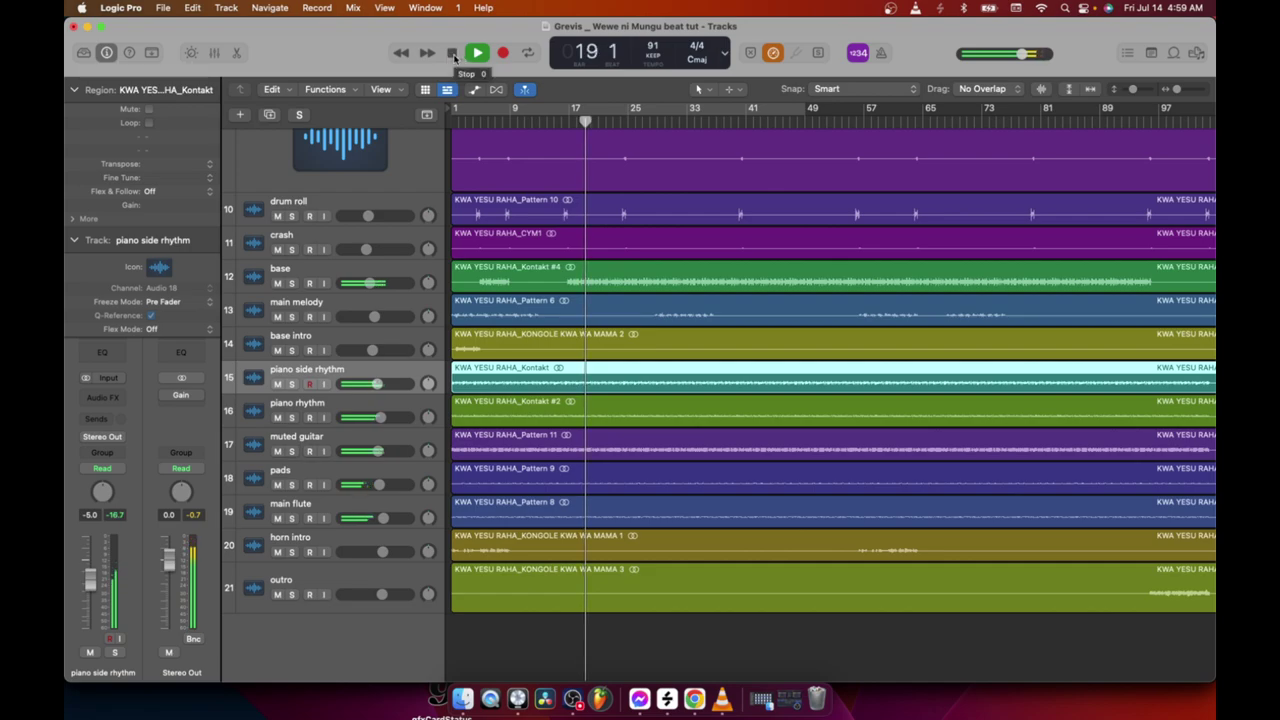
left_click(278, 283)
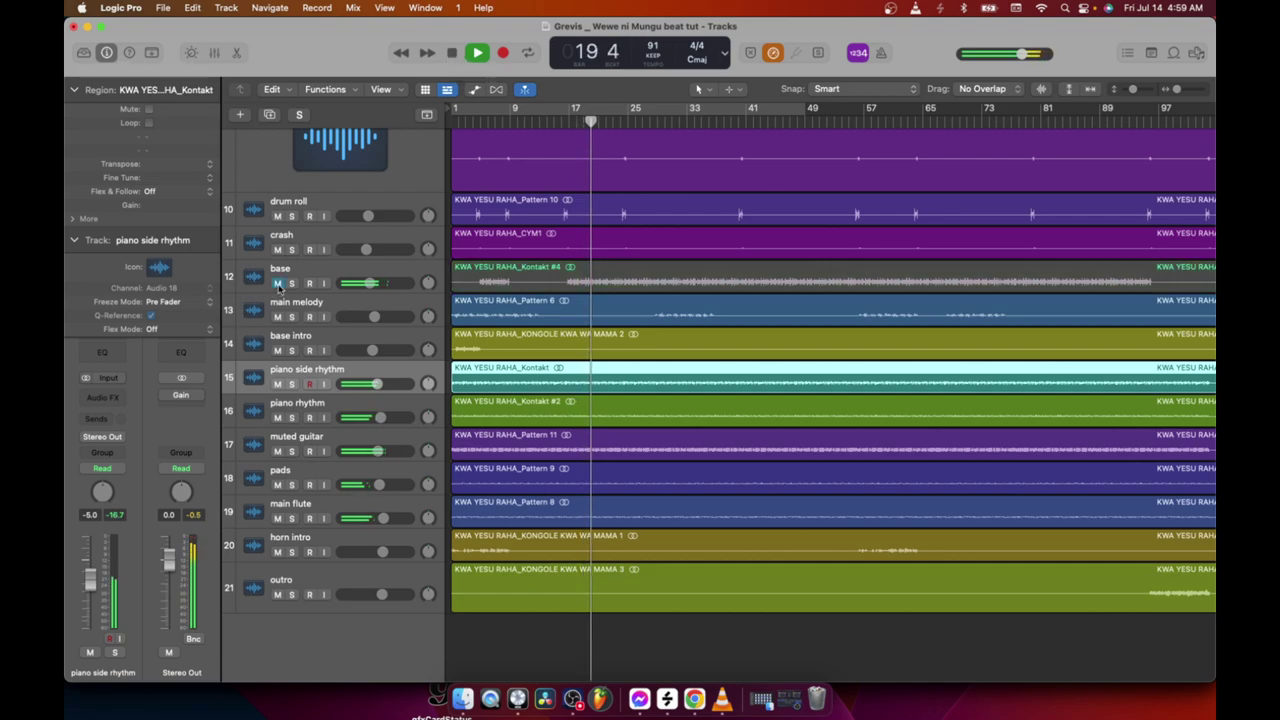
left_click(278, 283)
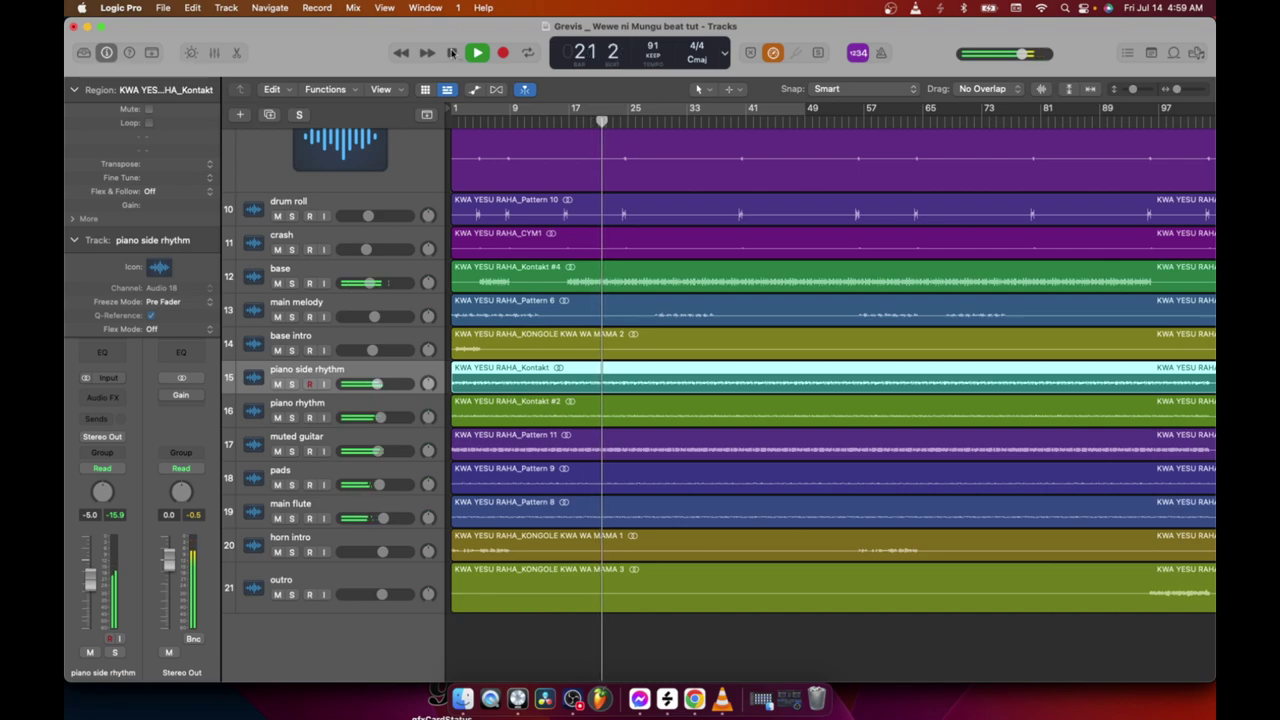
left_click(451, 53)
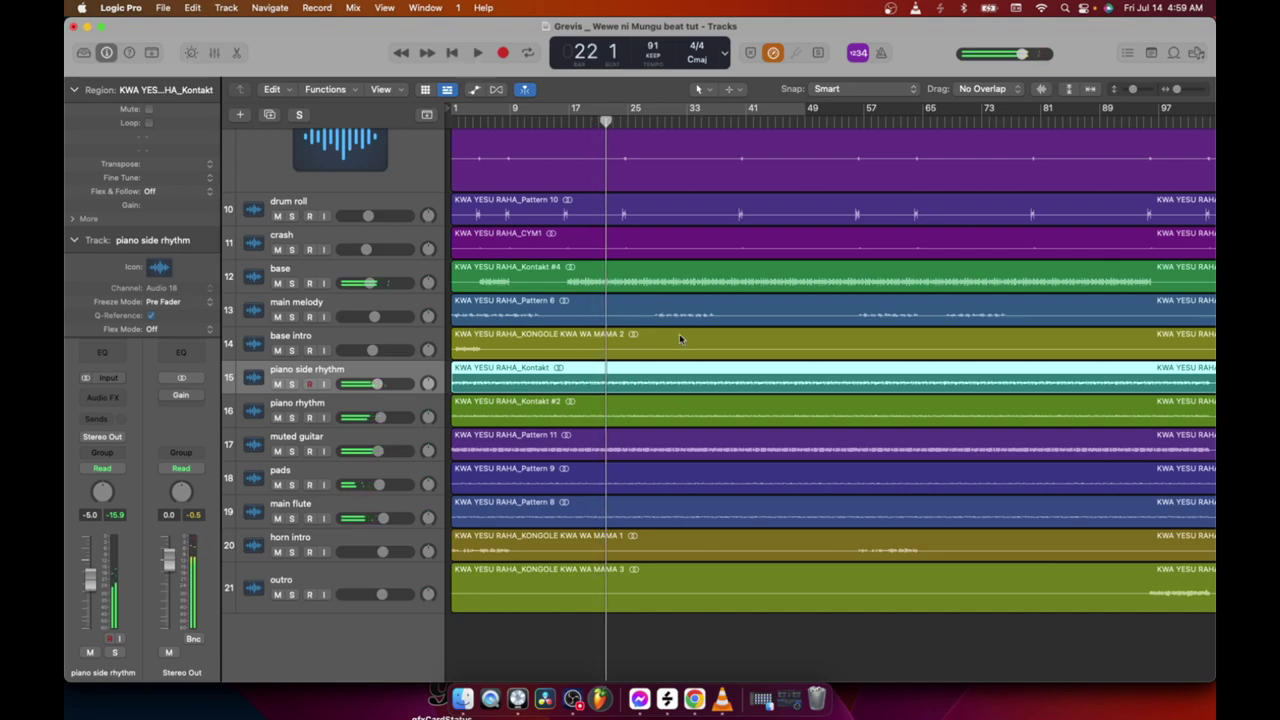
Fit the full arrangement horizontally in the Tracks area and look over the track list.
scroll(645, 373, "up", 8)
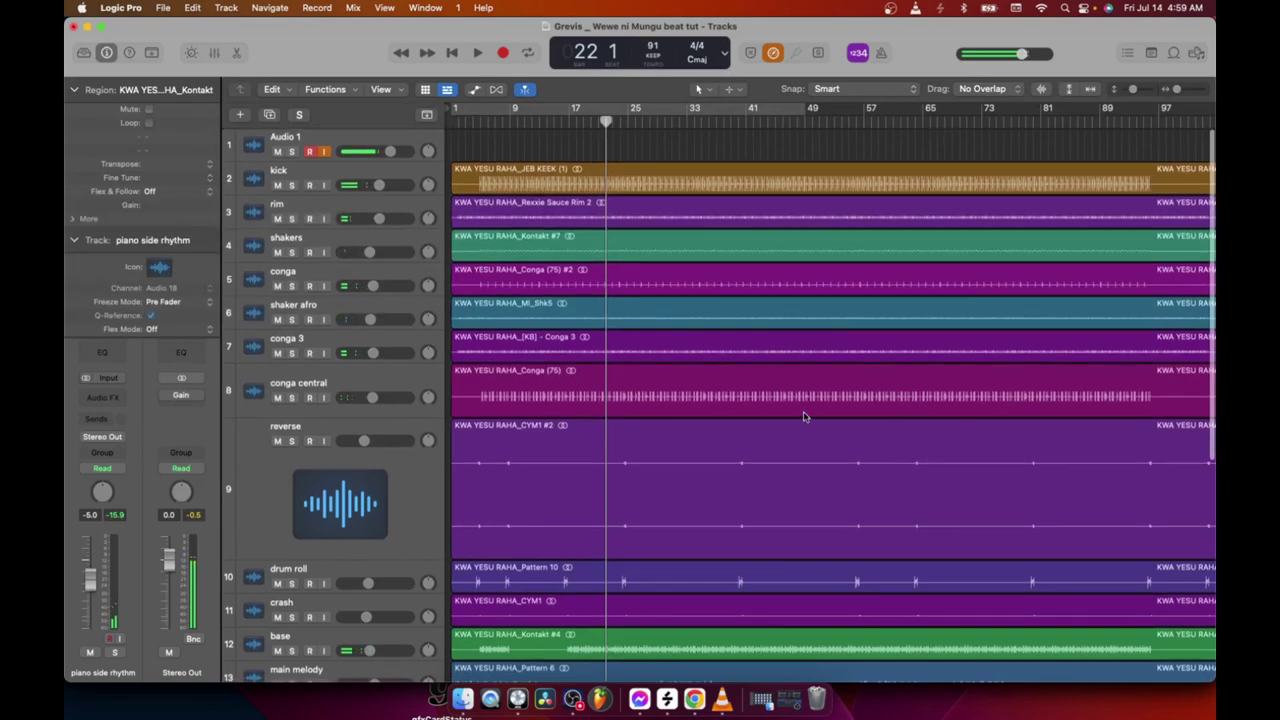
left_click(1091, 89)
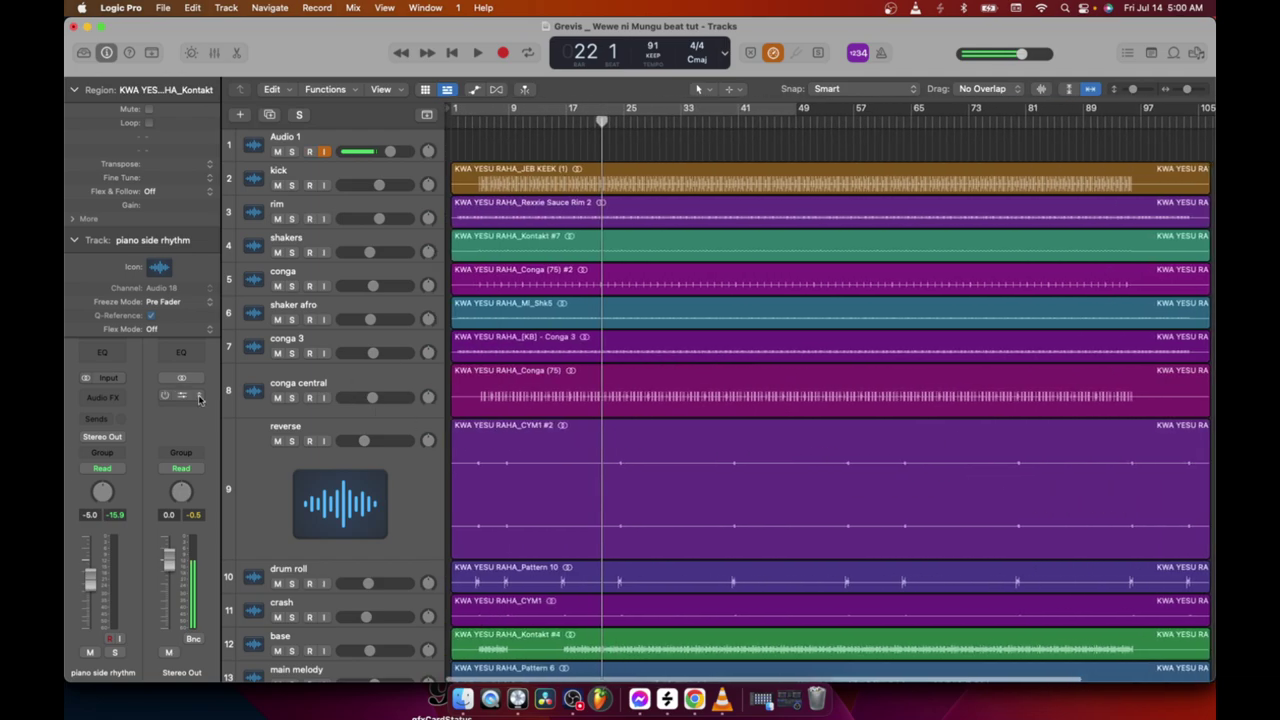
scroll(686, 504, "down", 5)
scroll(687, 509, "up", 5)
scroll(687, 509, "down", 5)
scroll(687, 509, "up", 5)
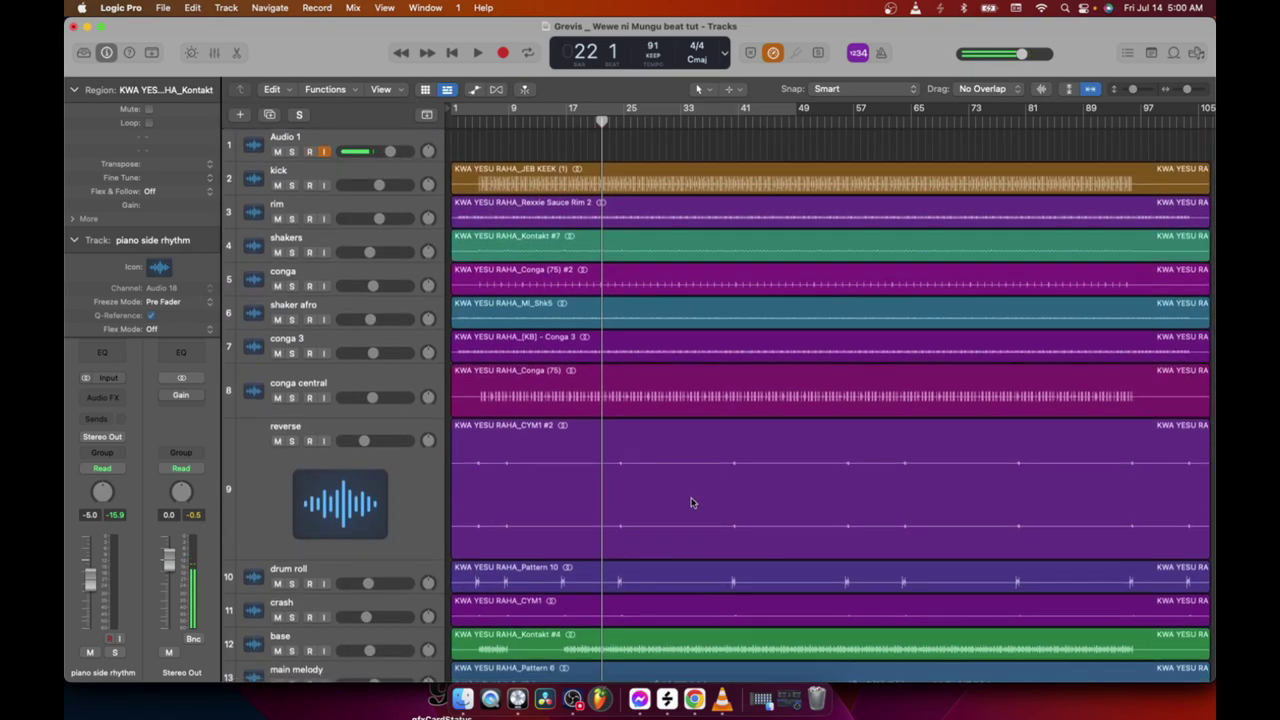
Play the full mix, jump the playhead to bar 96, and listen through the outro to bar 105.
left_click(477, 52)
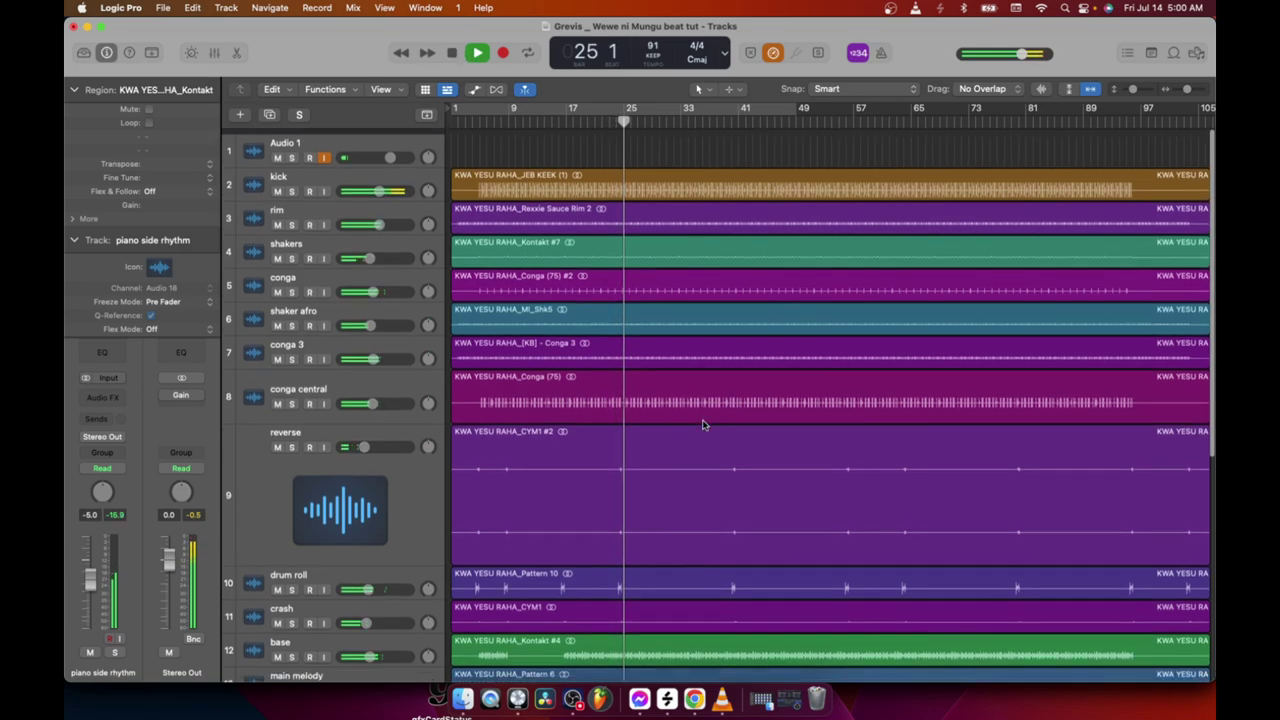
left_click(1133, 118)
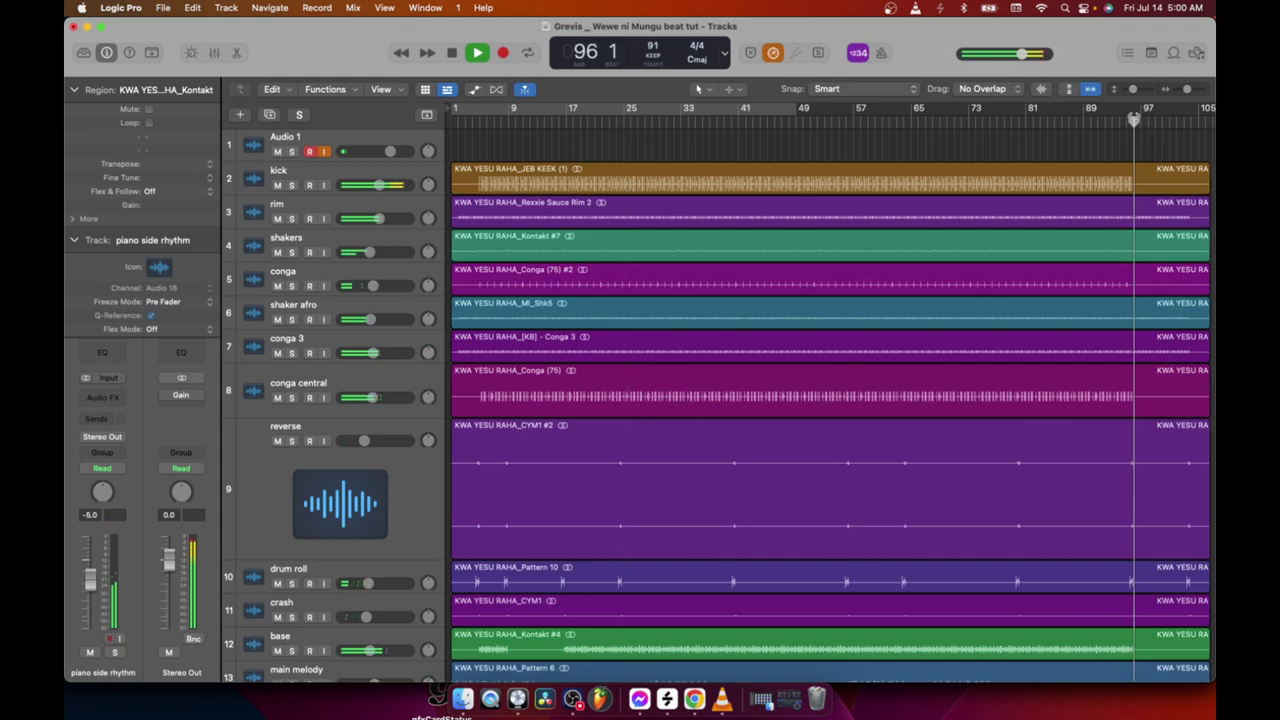
scroll(1098, 151, "down", 10)
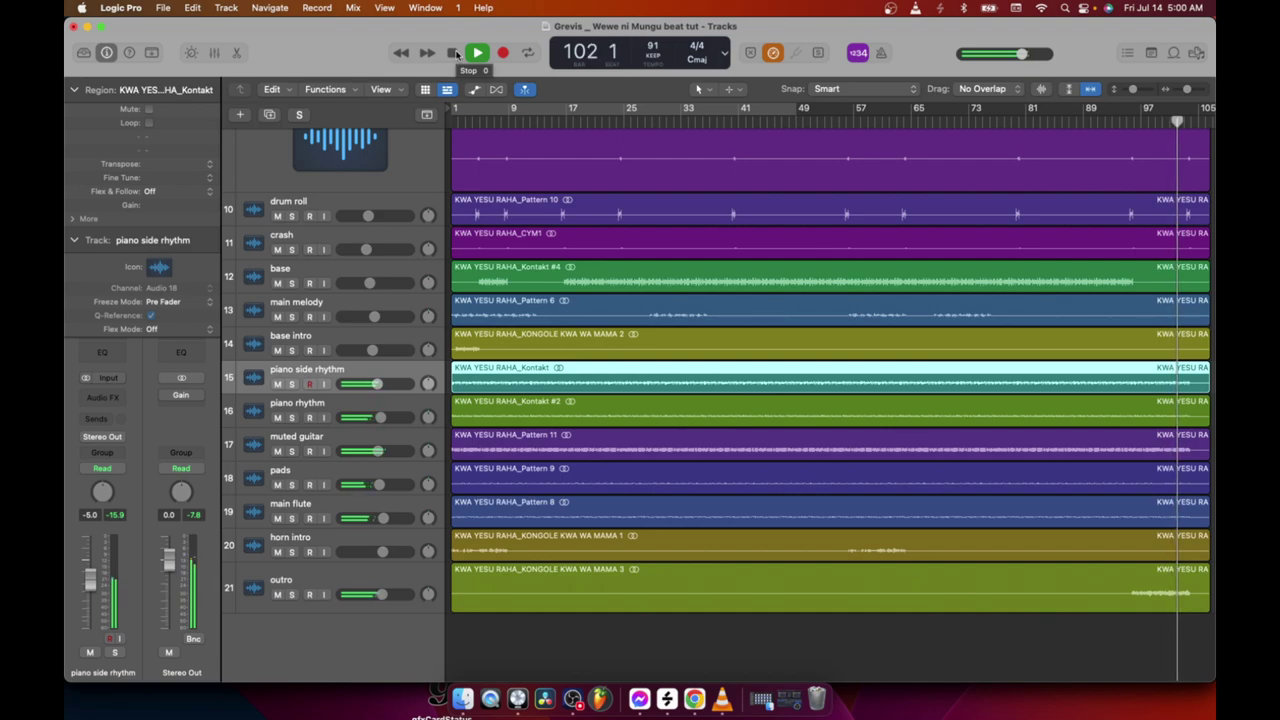
scroll(1027, 353, "up", 10)
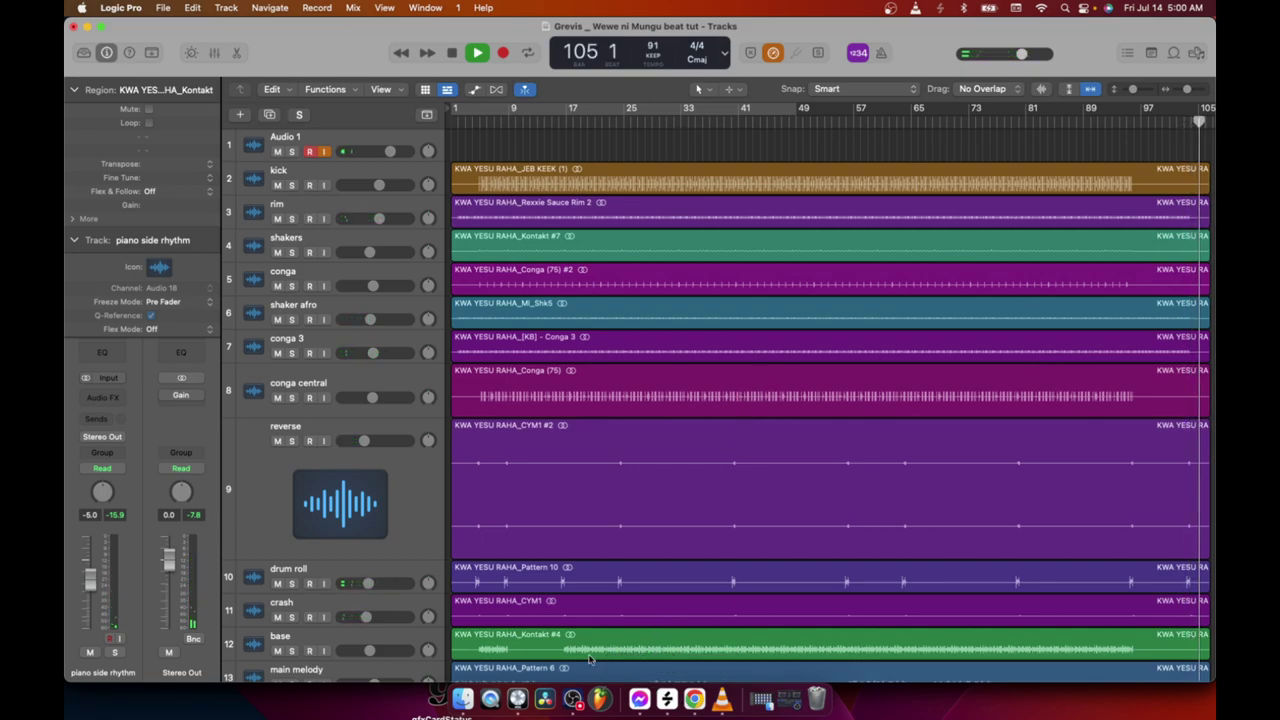
left_click(569, 701)
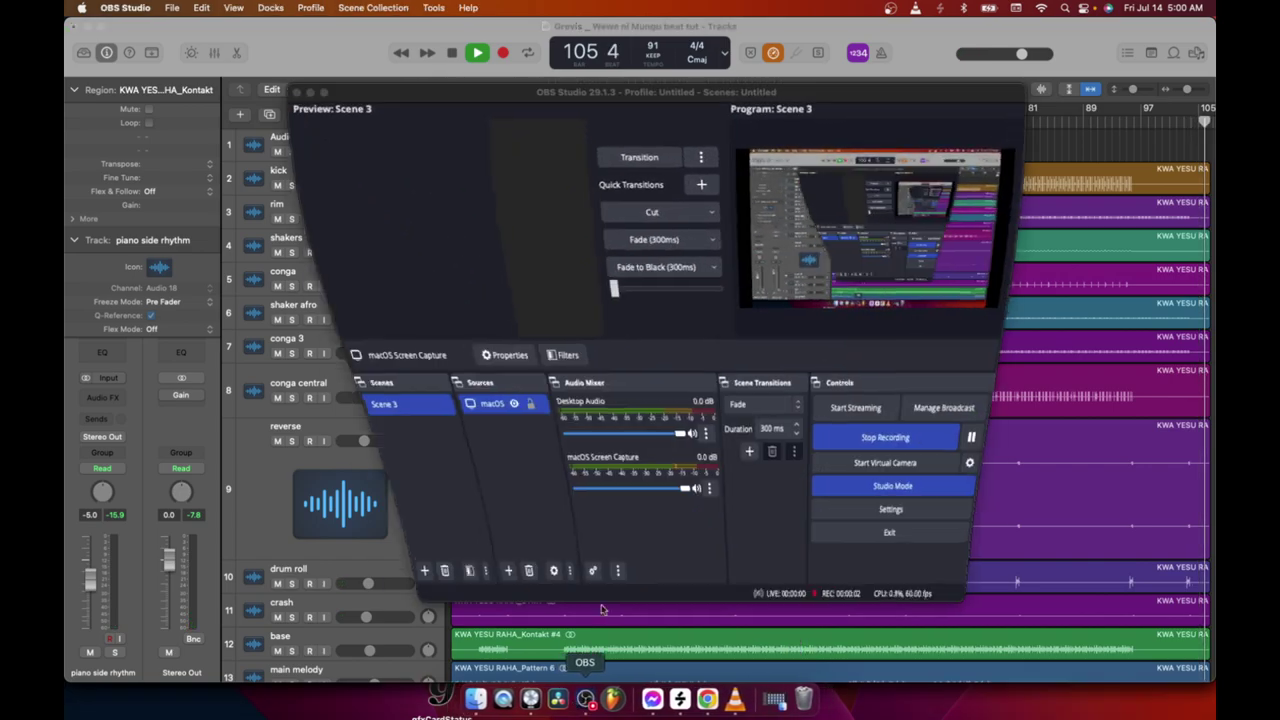